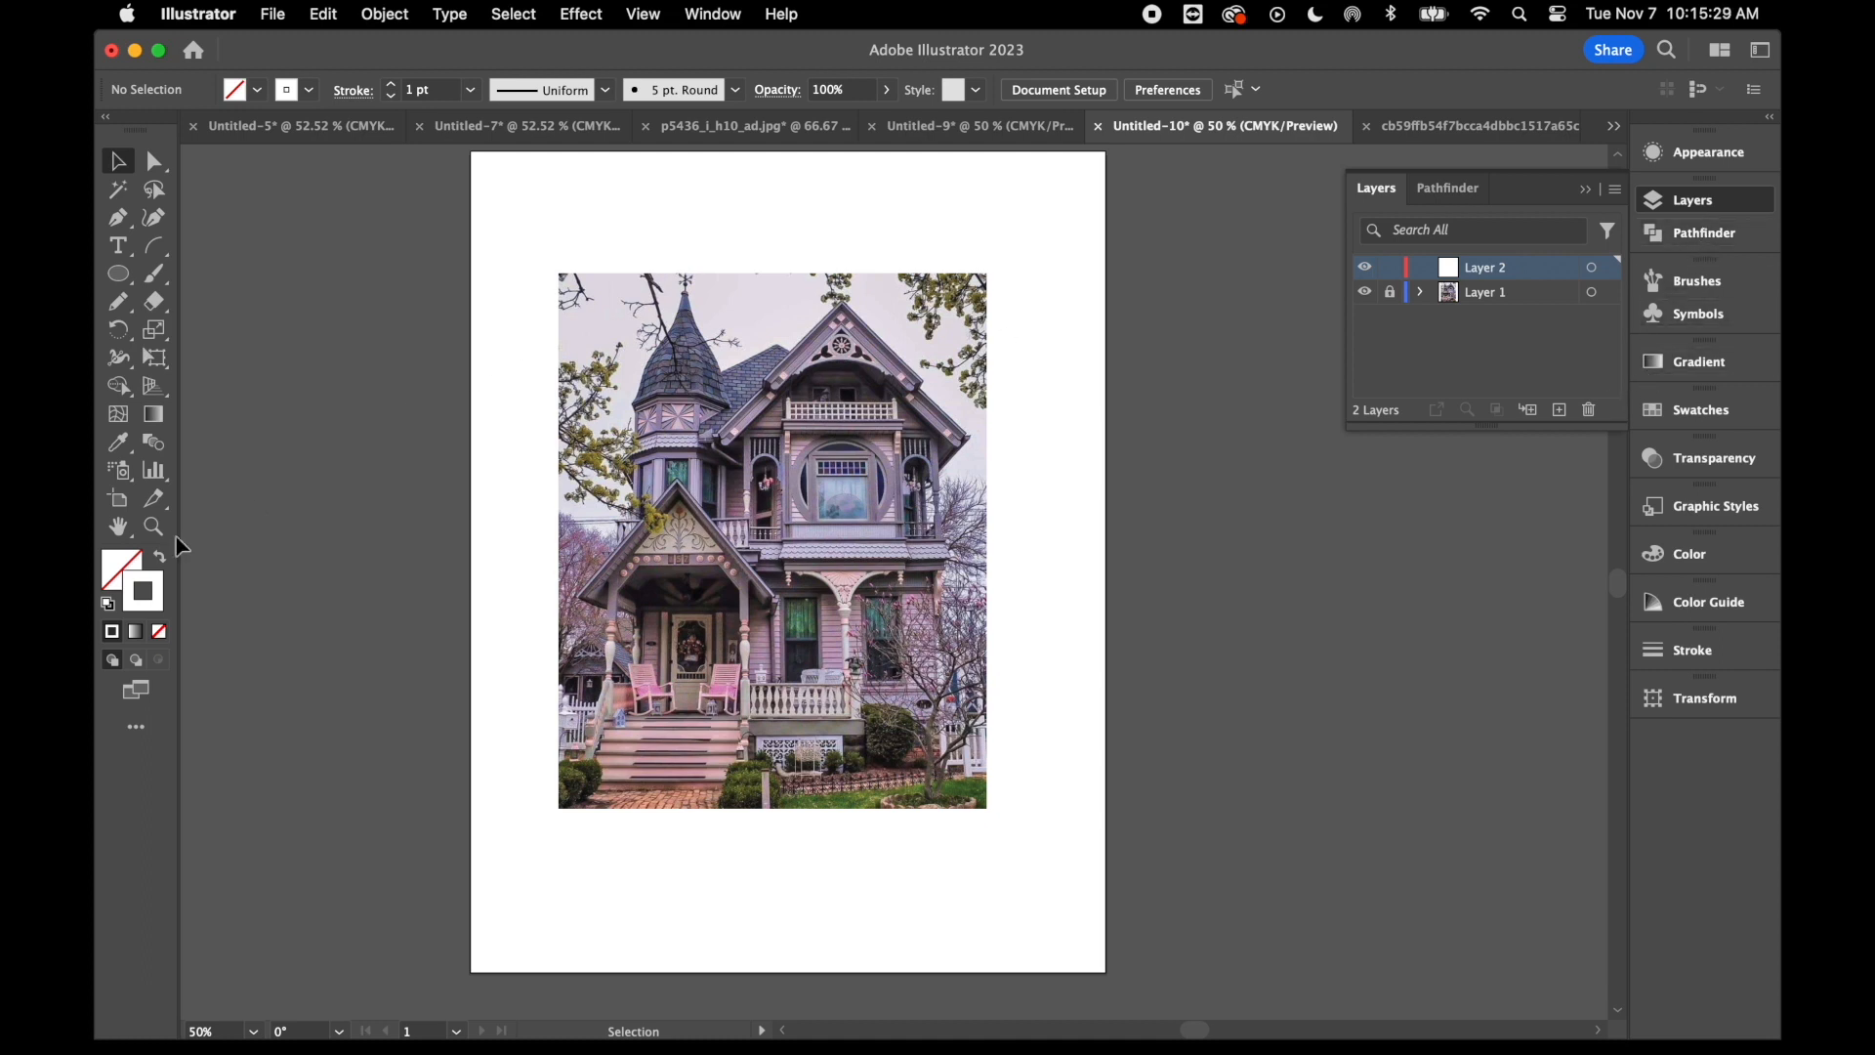
- Set the stroke colour to black, leaving the fill at none
click(115, 571)
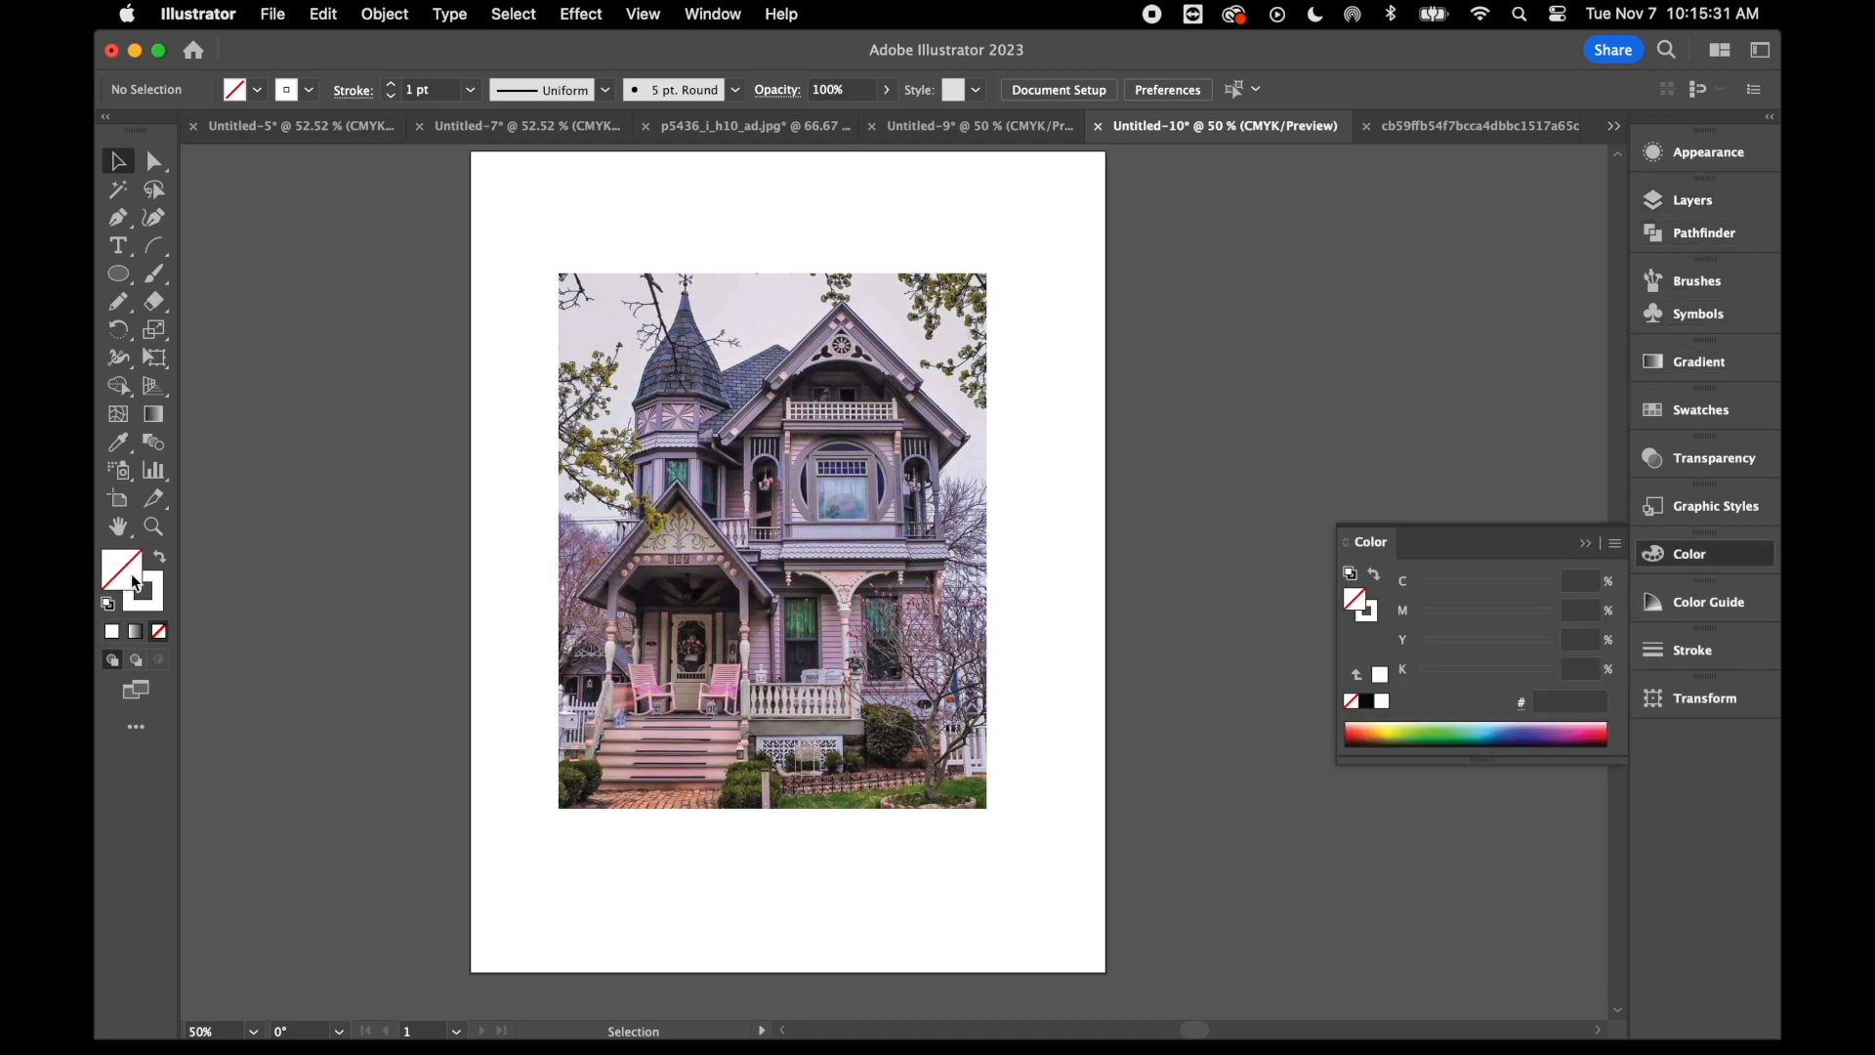
click(159, 607)
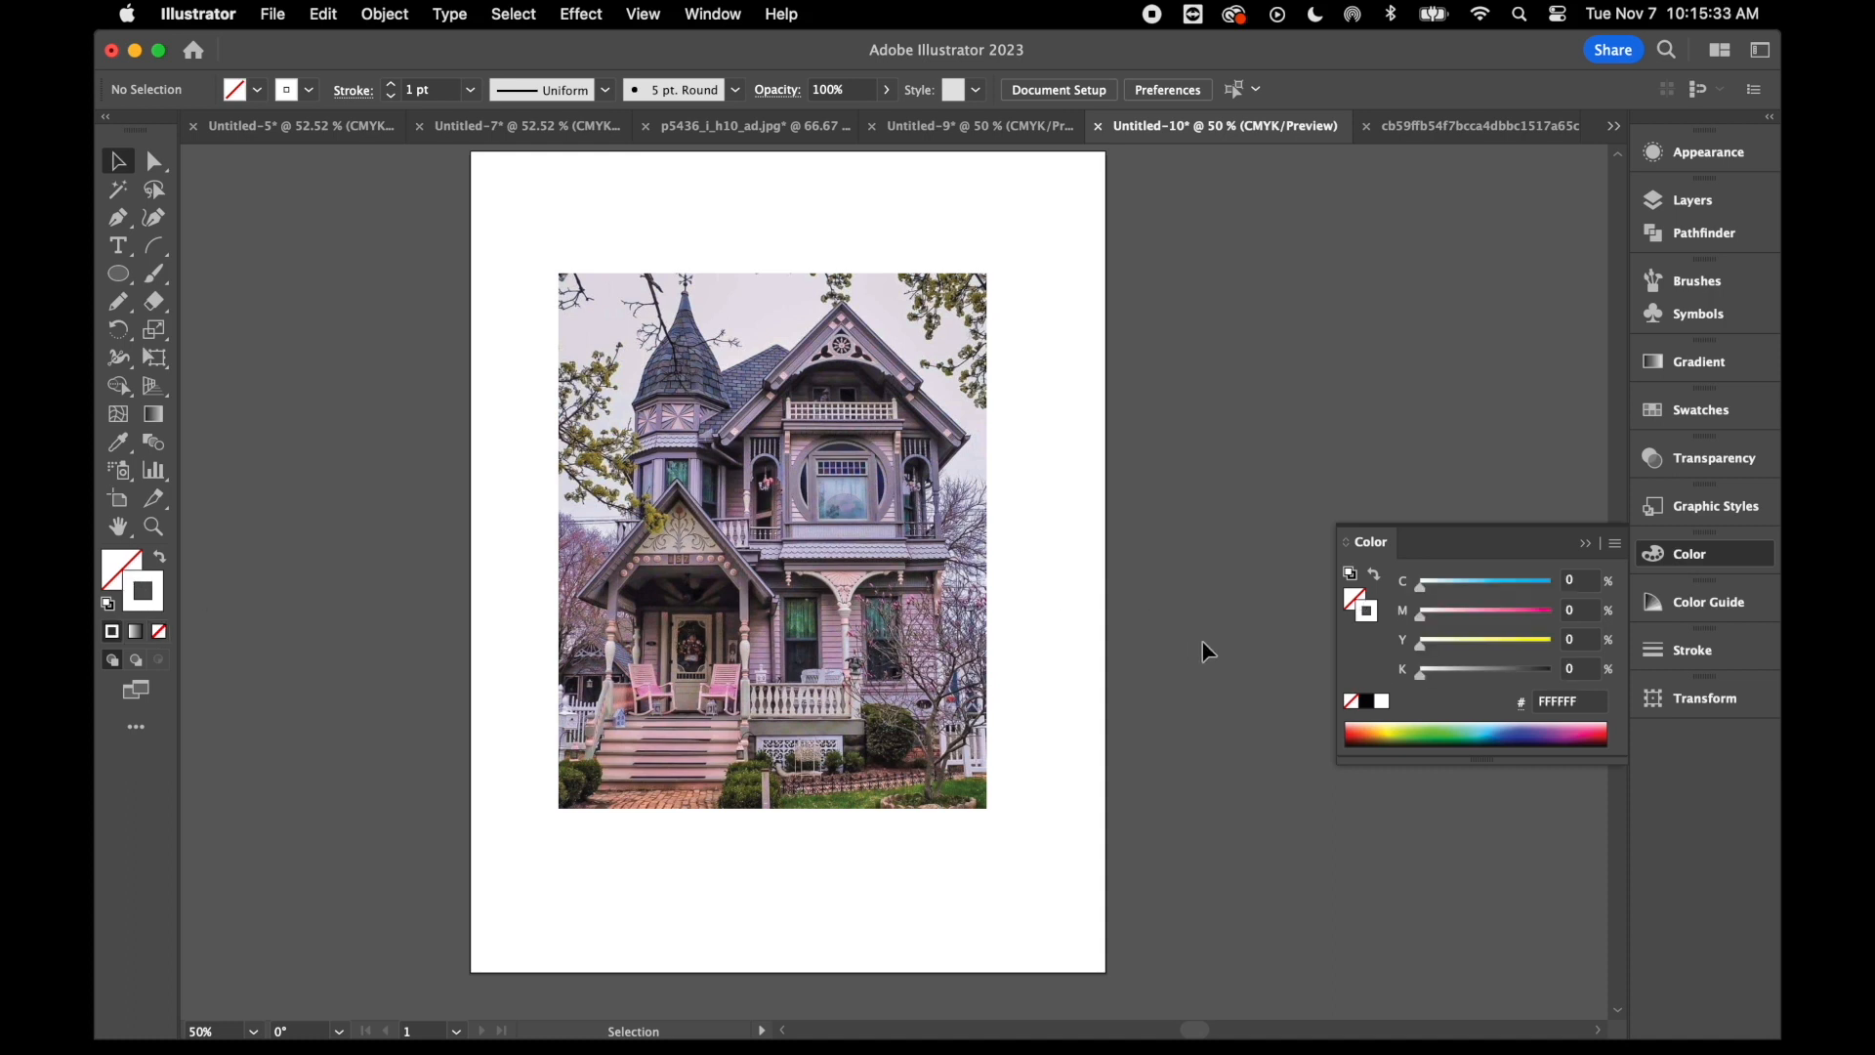
click(1368, 703)
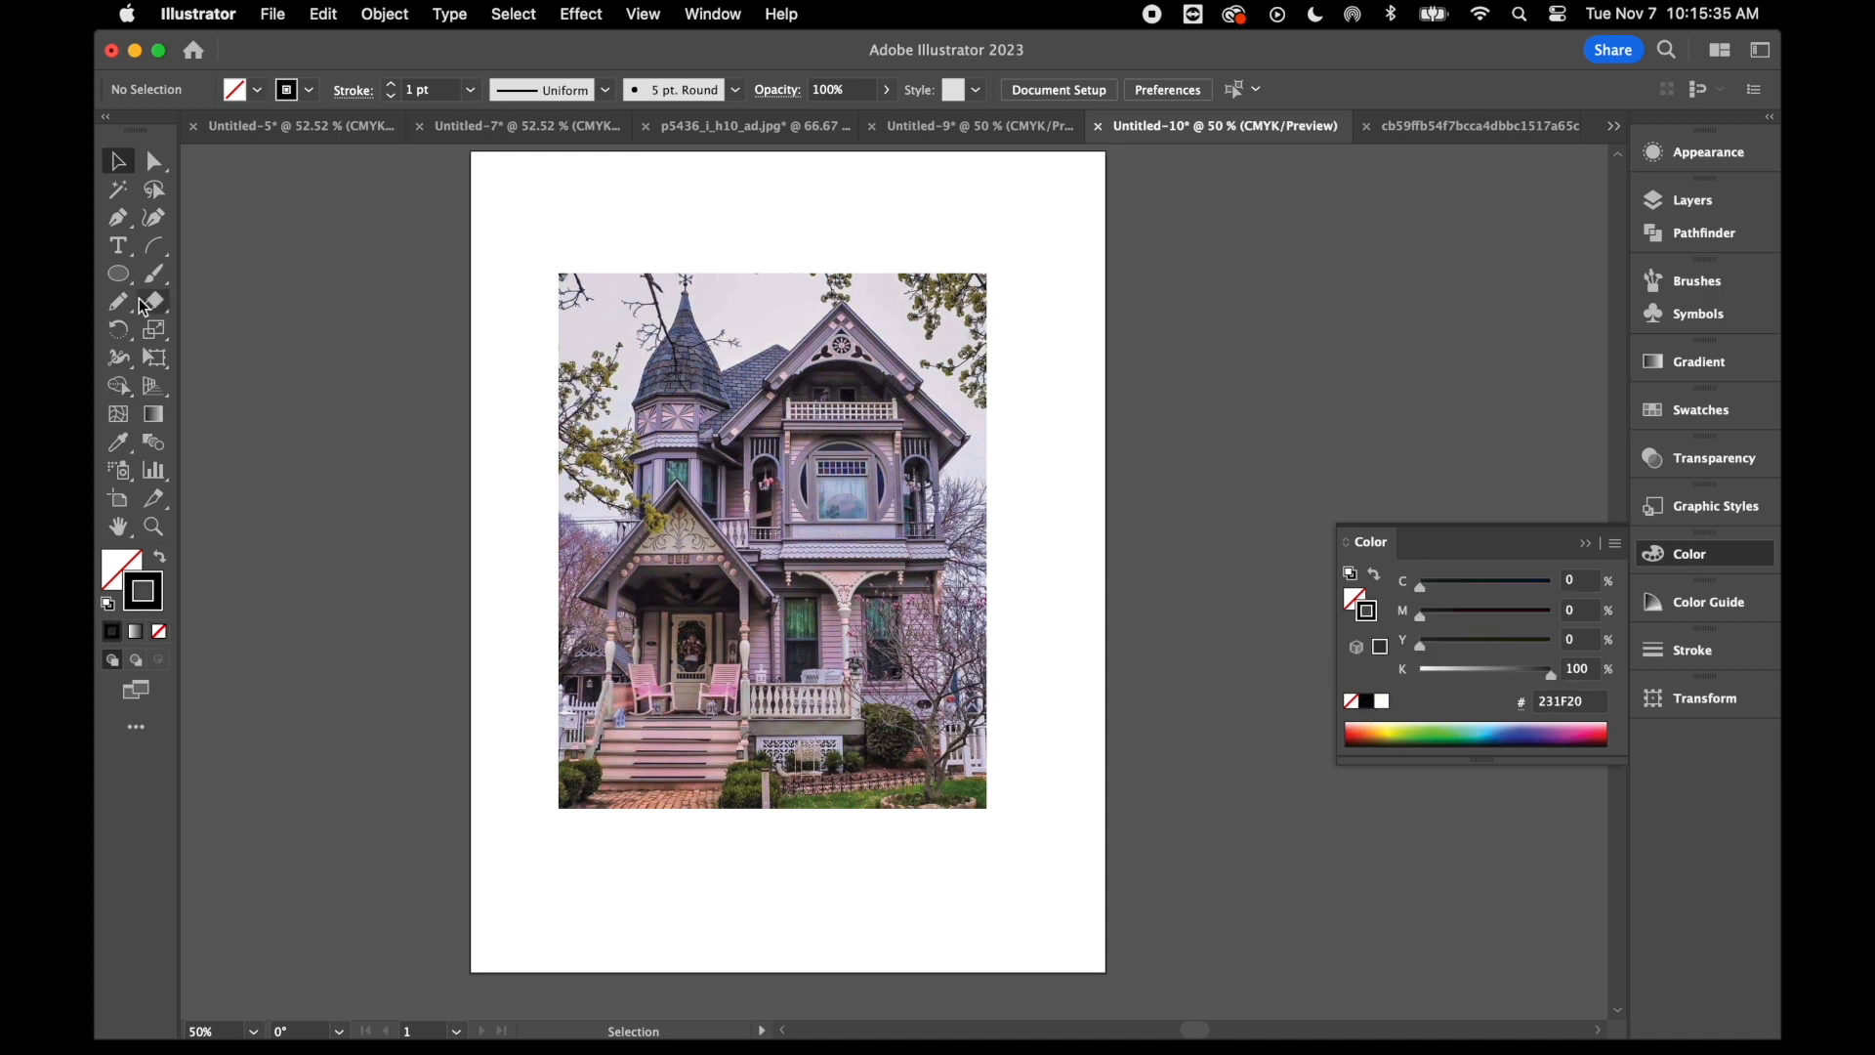
- Trace the left edge of the turret roof with the Pen tool, from its tip down to the eave
click(130, 224)
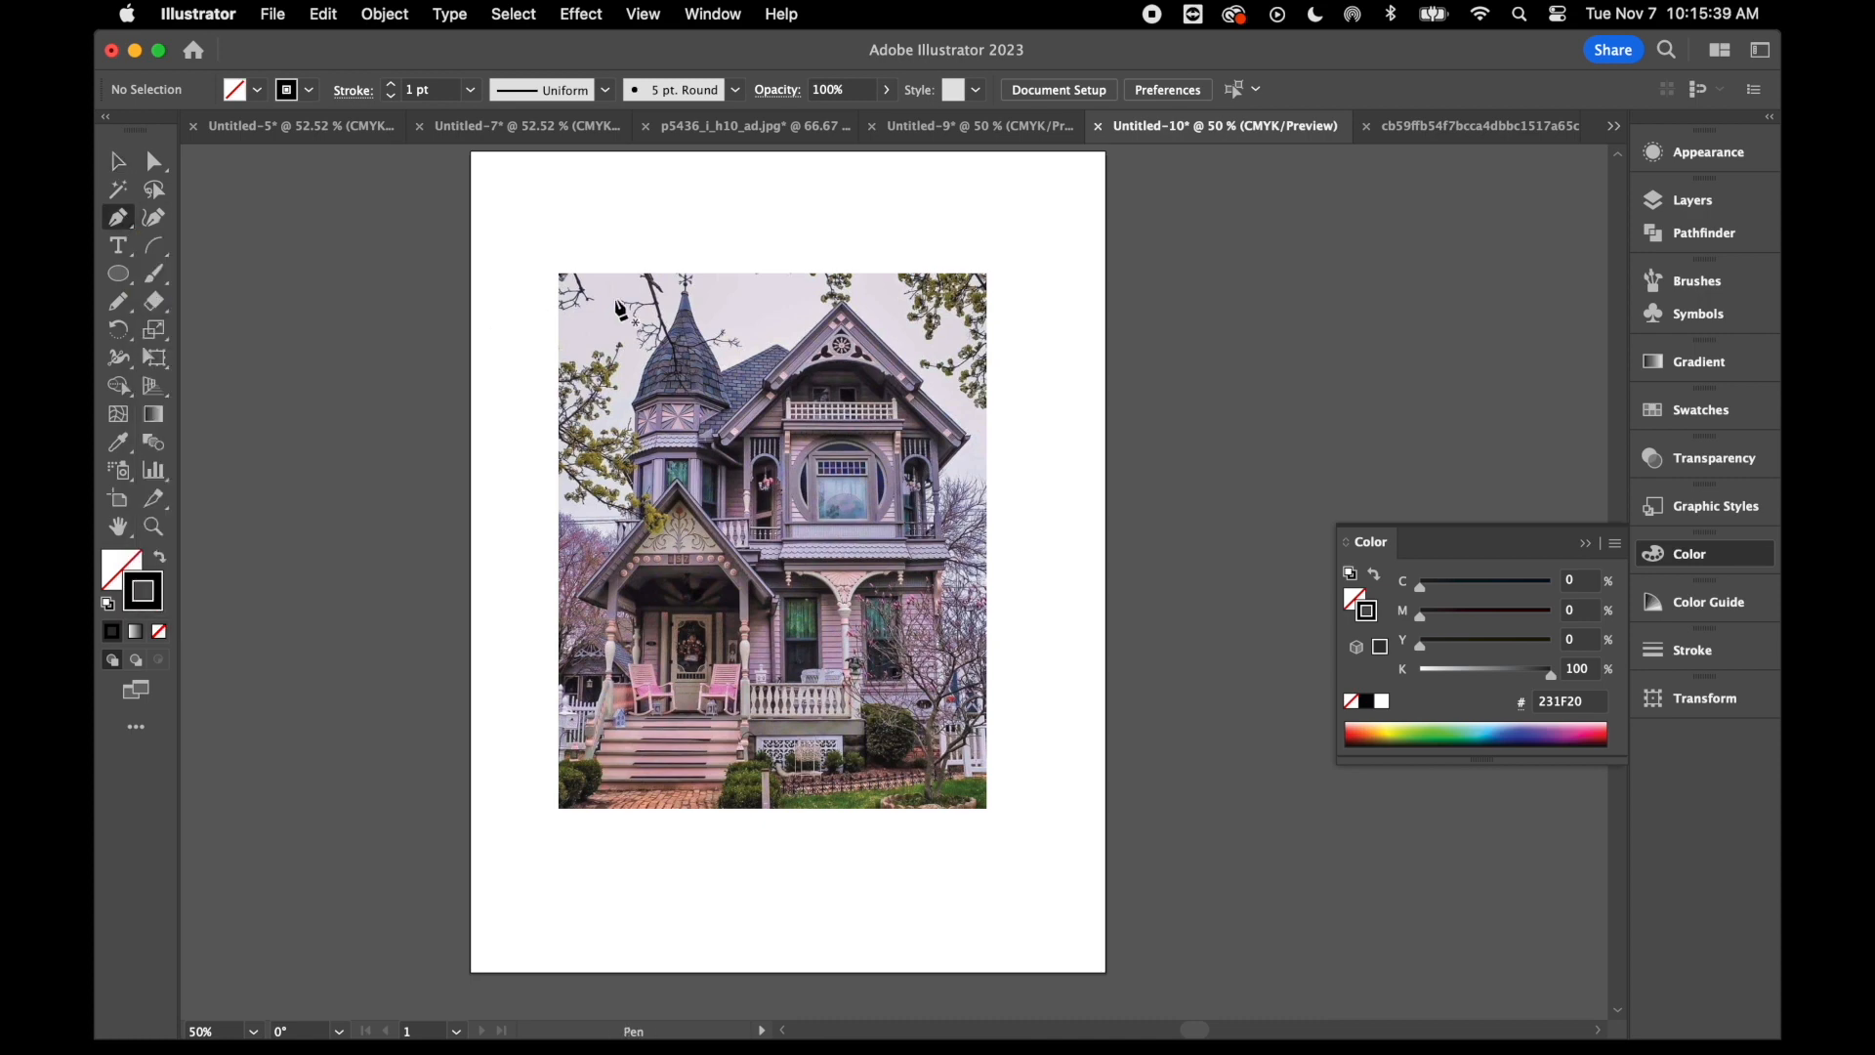
key(super+equal)
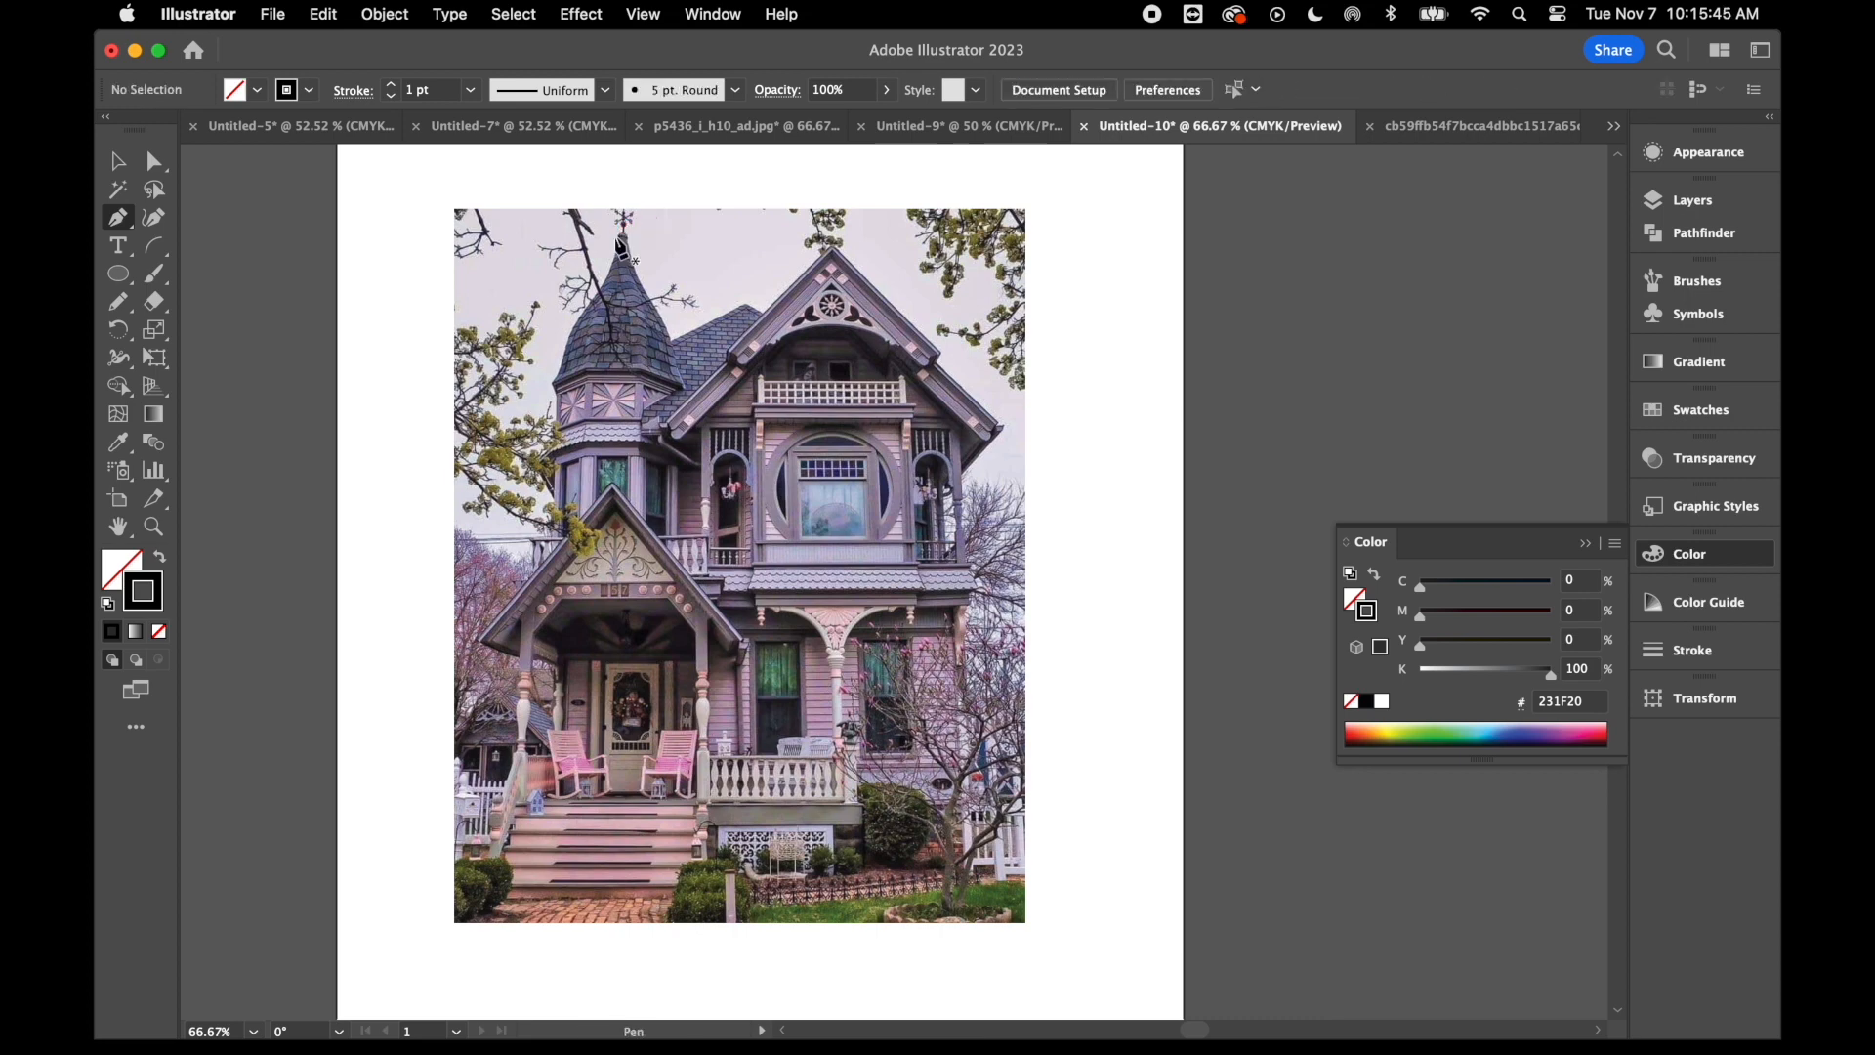
click(622, 237)
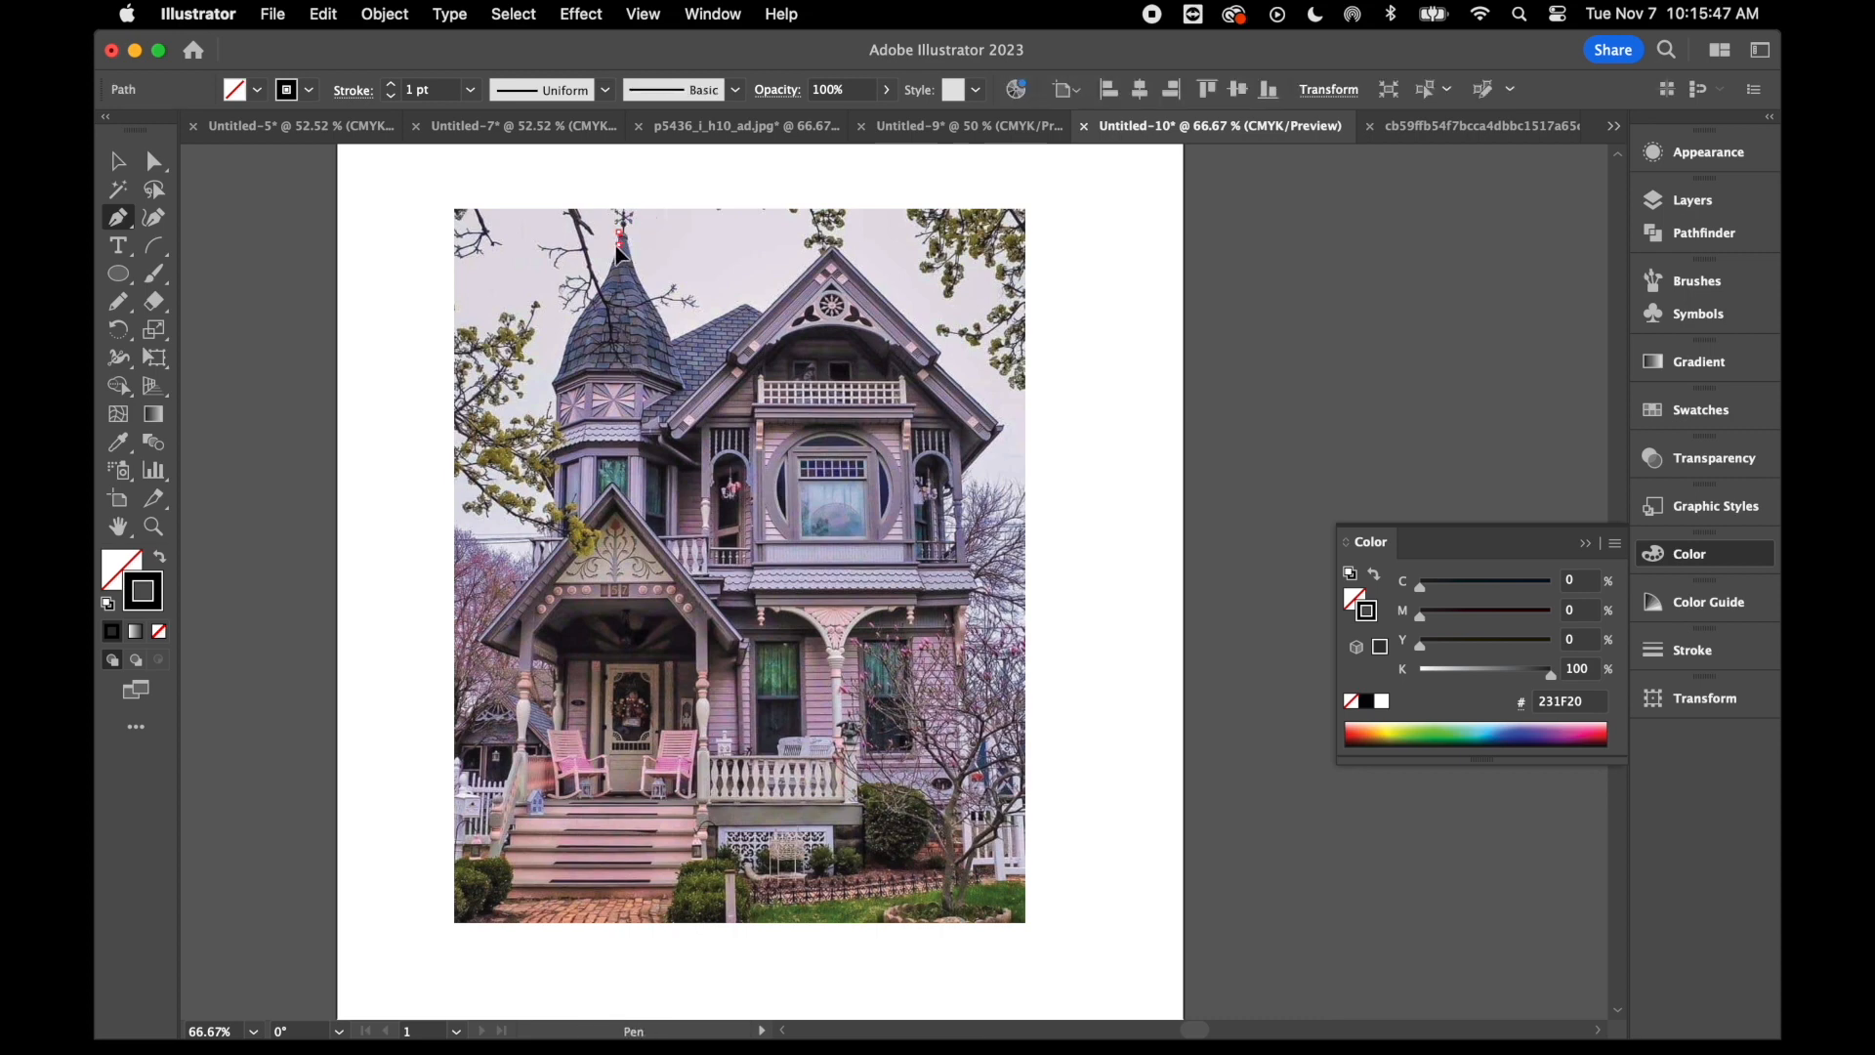
click(614, 257)
click(598, 297)
click(572, 329)
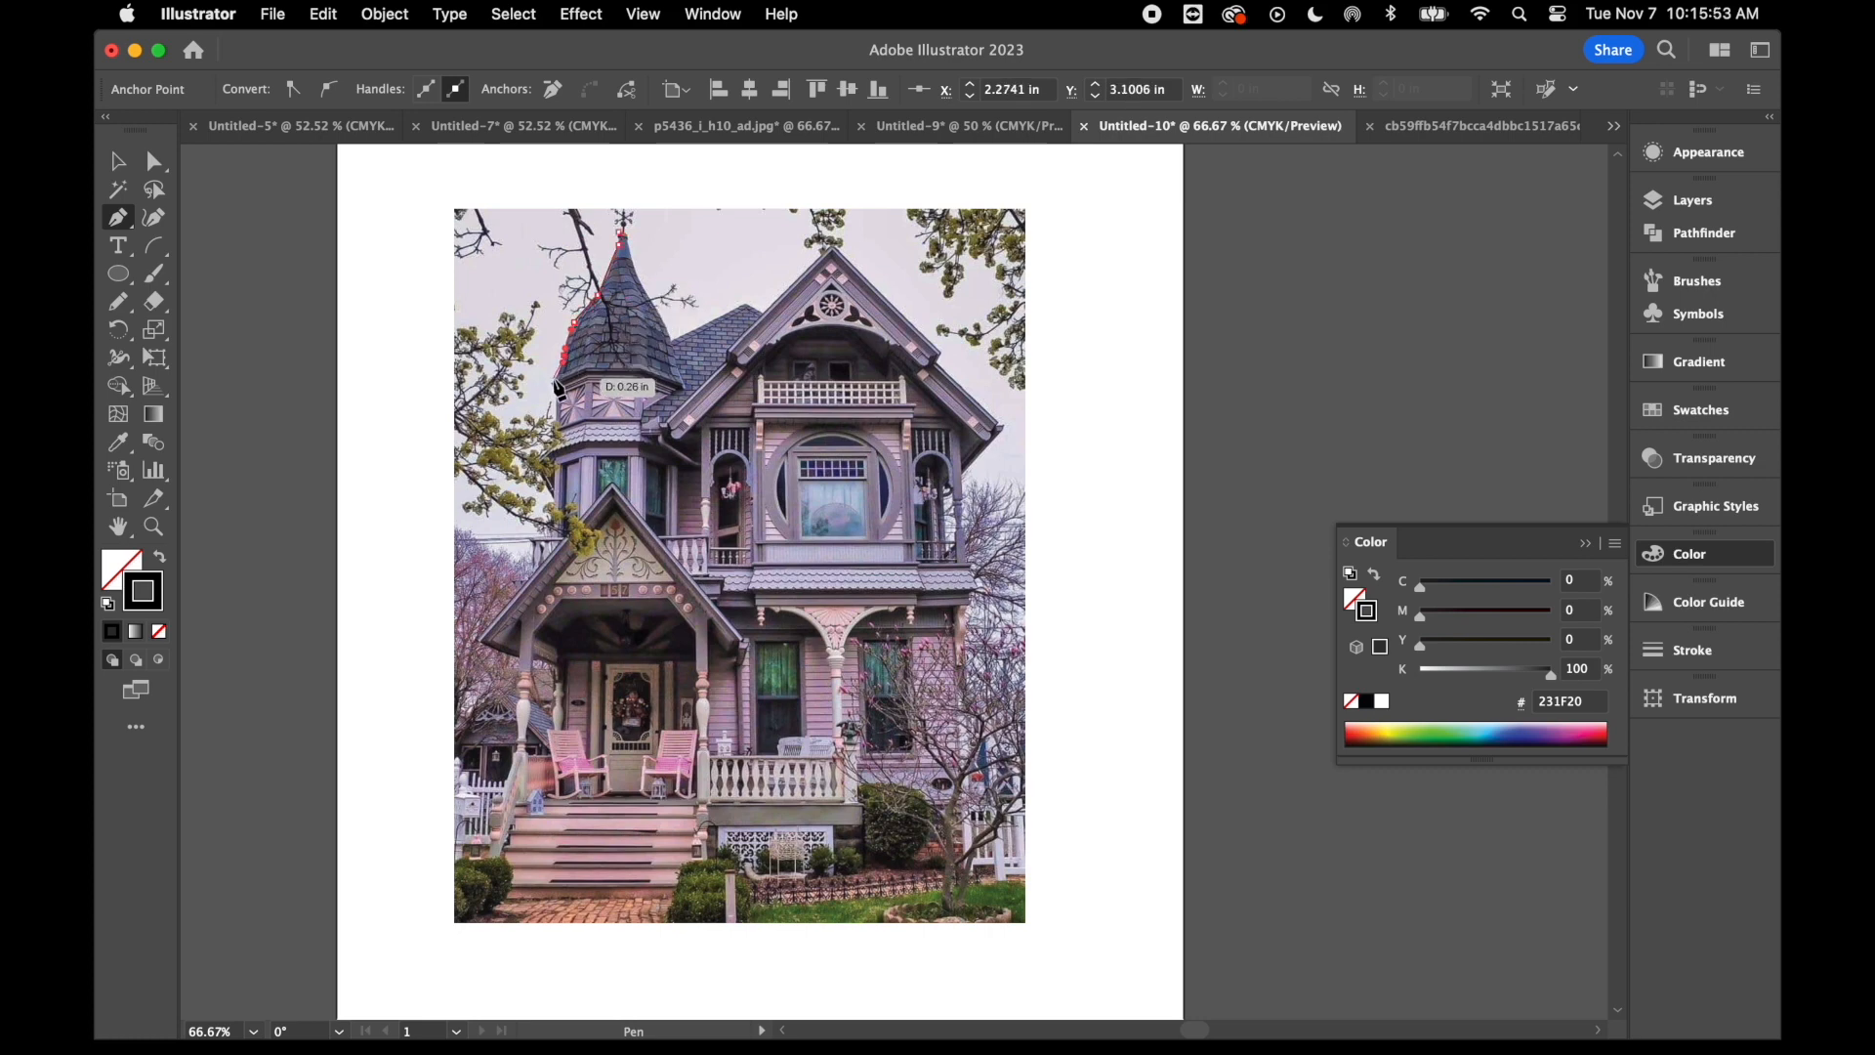
click(554, 391)
click(551, 383)
click(552, 390)
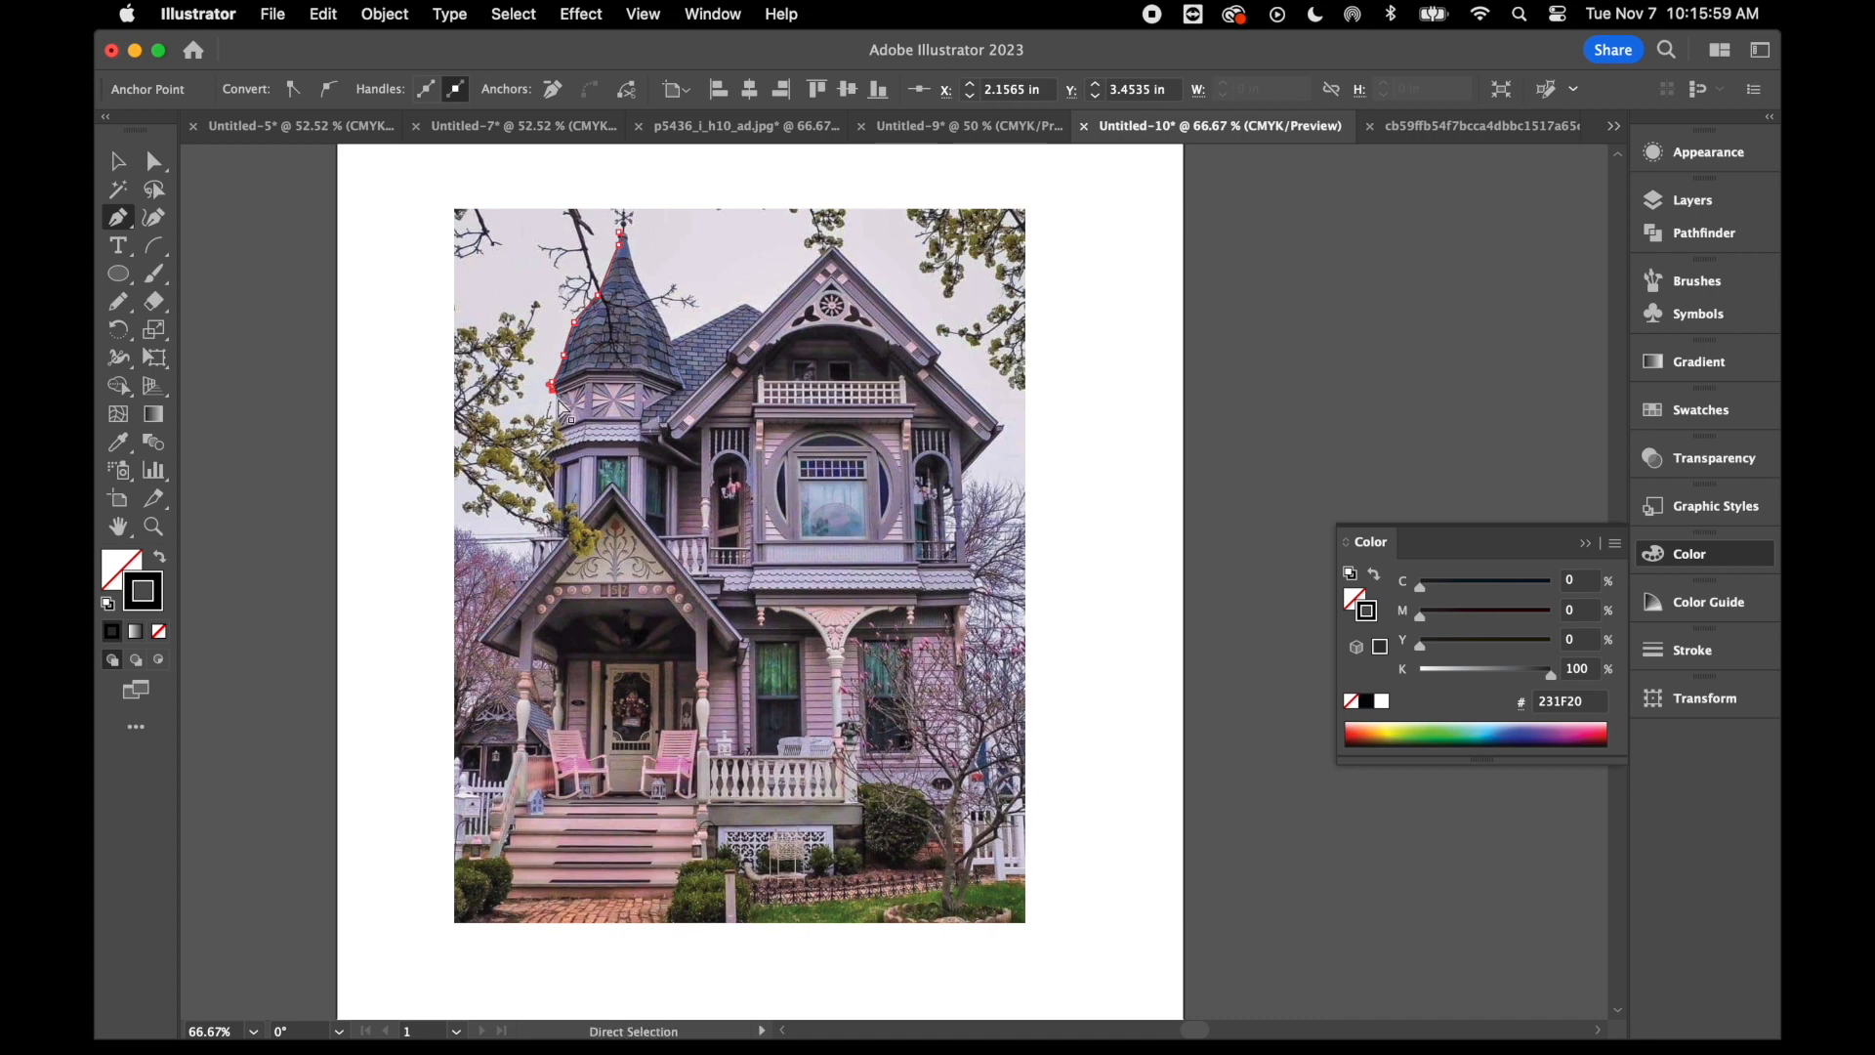
- Continue the outline down the turret's upper wall and out to the edge of the small shingled eave below it
key(super+equal)
key(super+equal)
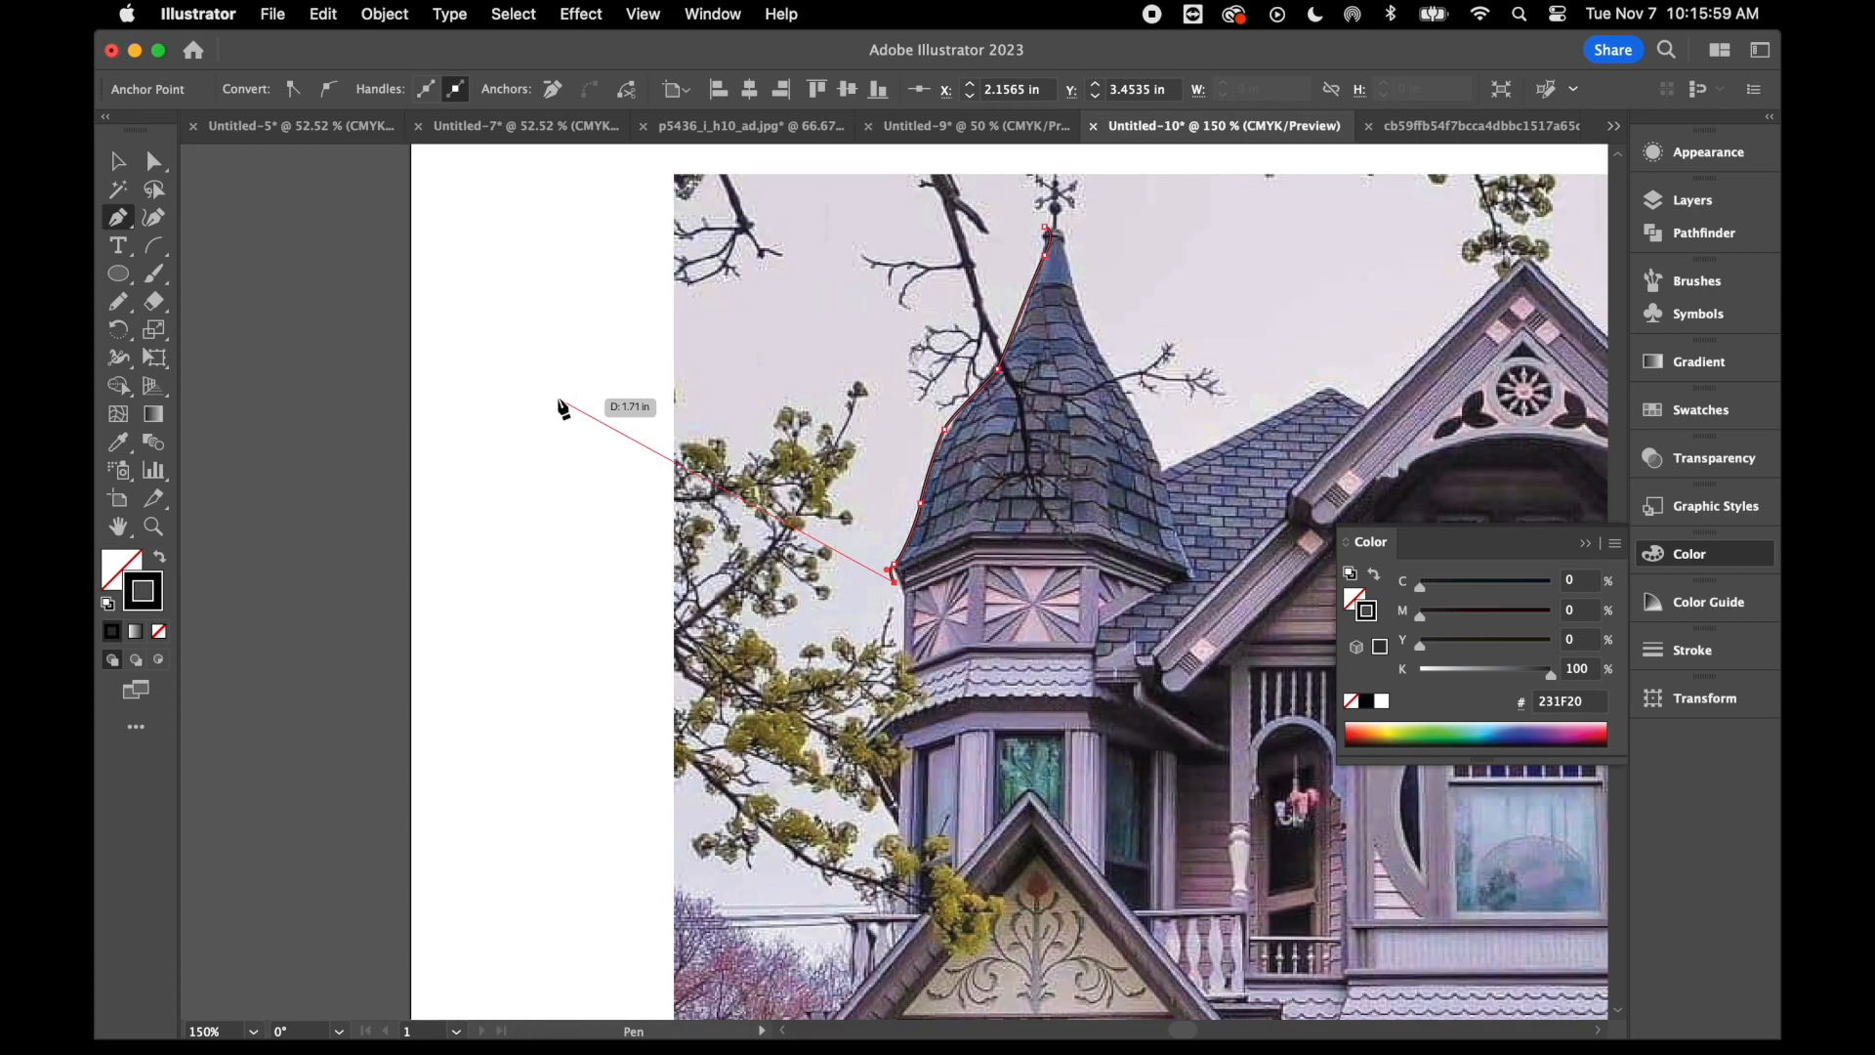
click(908, 597)
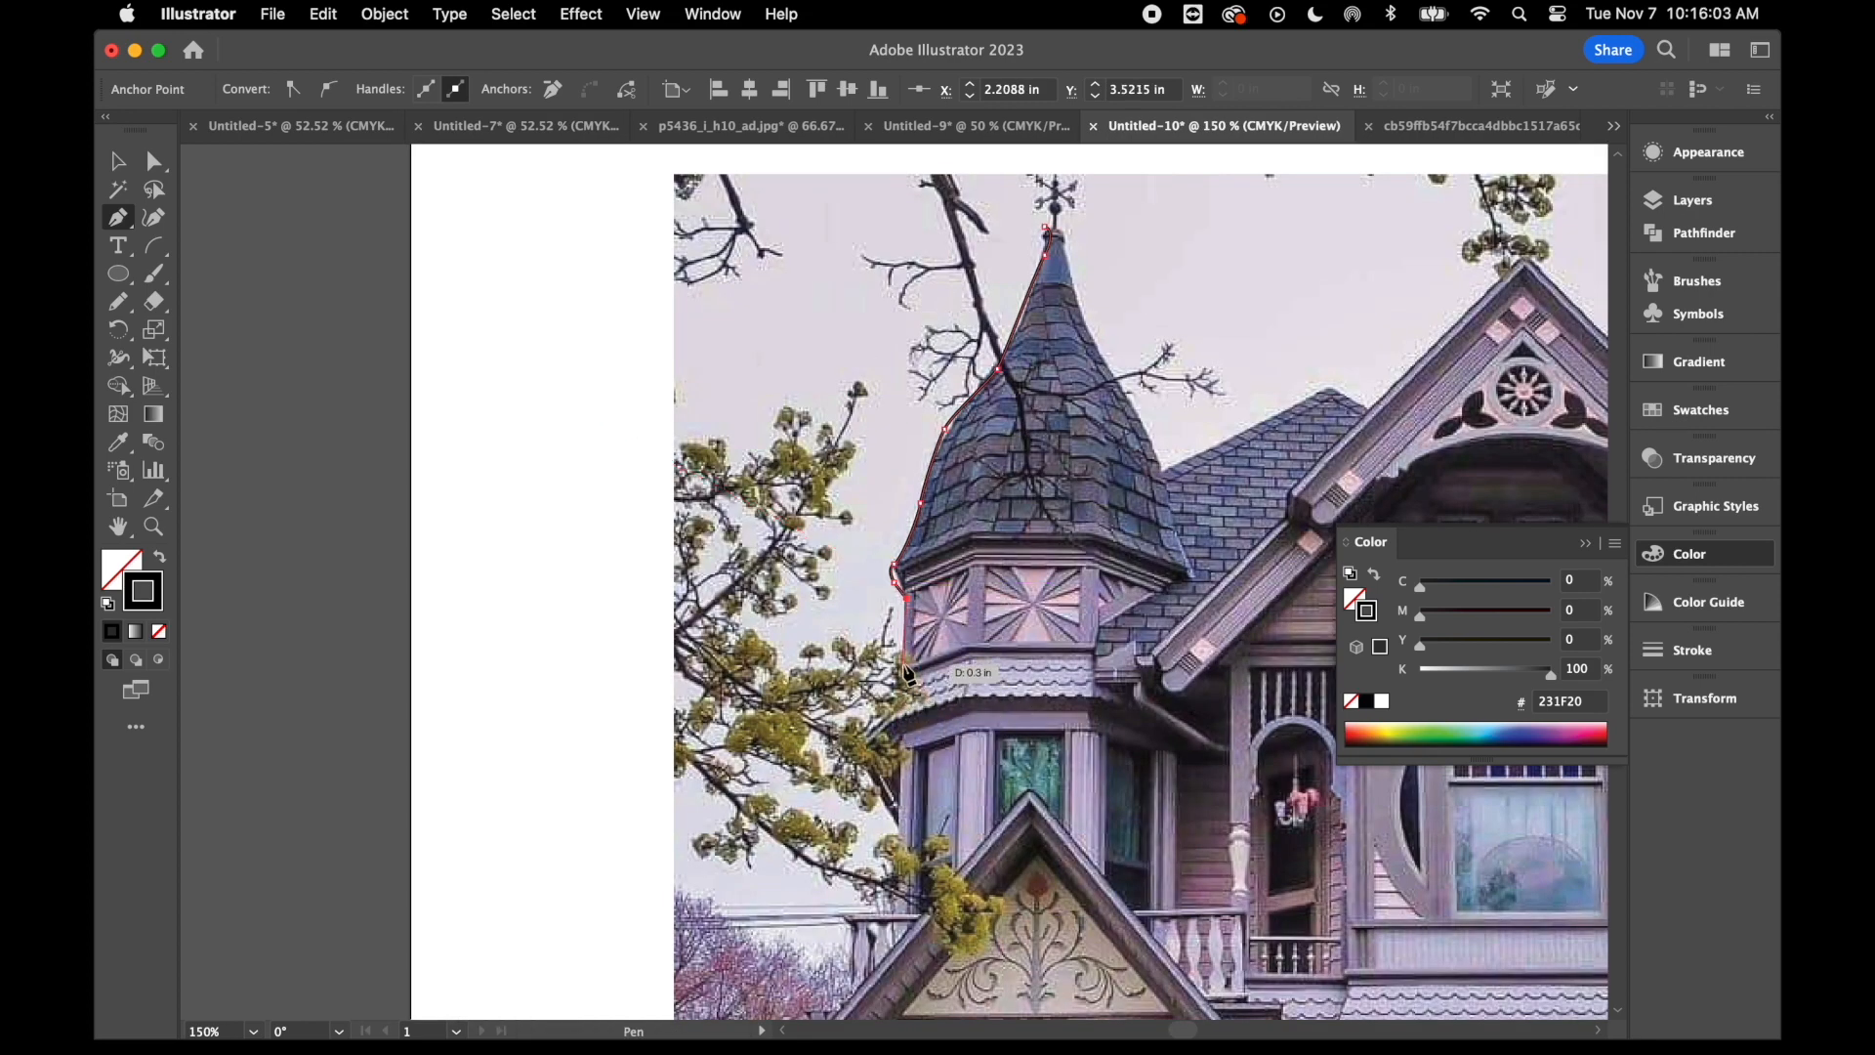
click(904, 664)
click(872, 703)
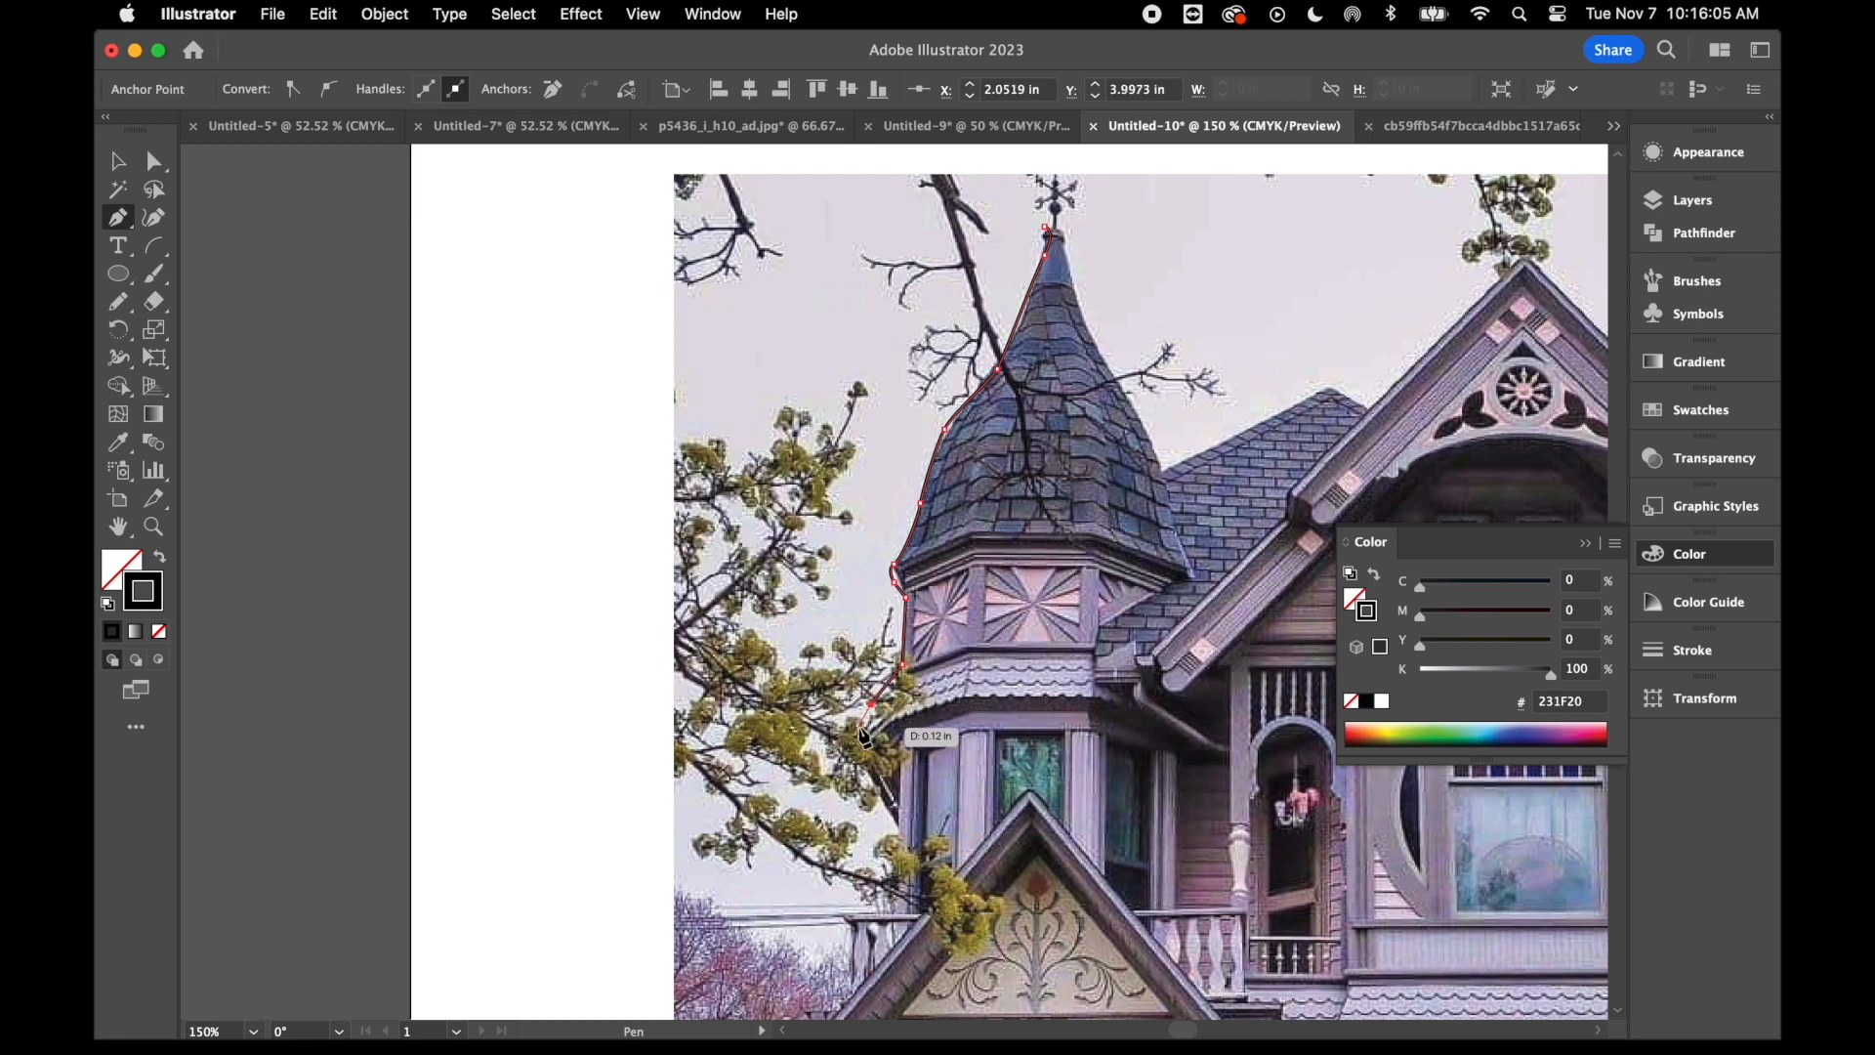
click(861, 749)
- Extend the outline down beside the turret windows and out along the top of the balcony railing to its left end
click(890, 812)
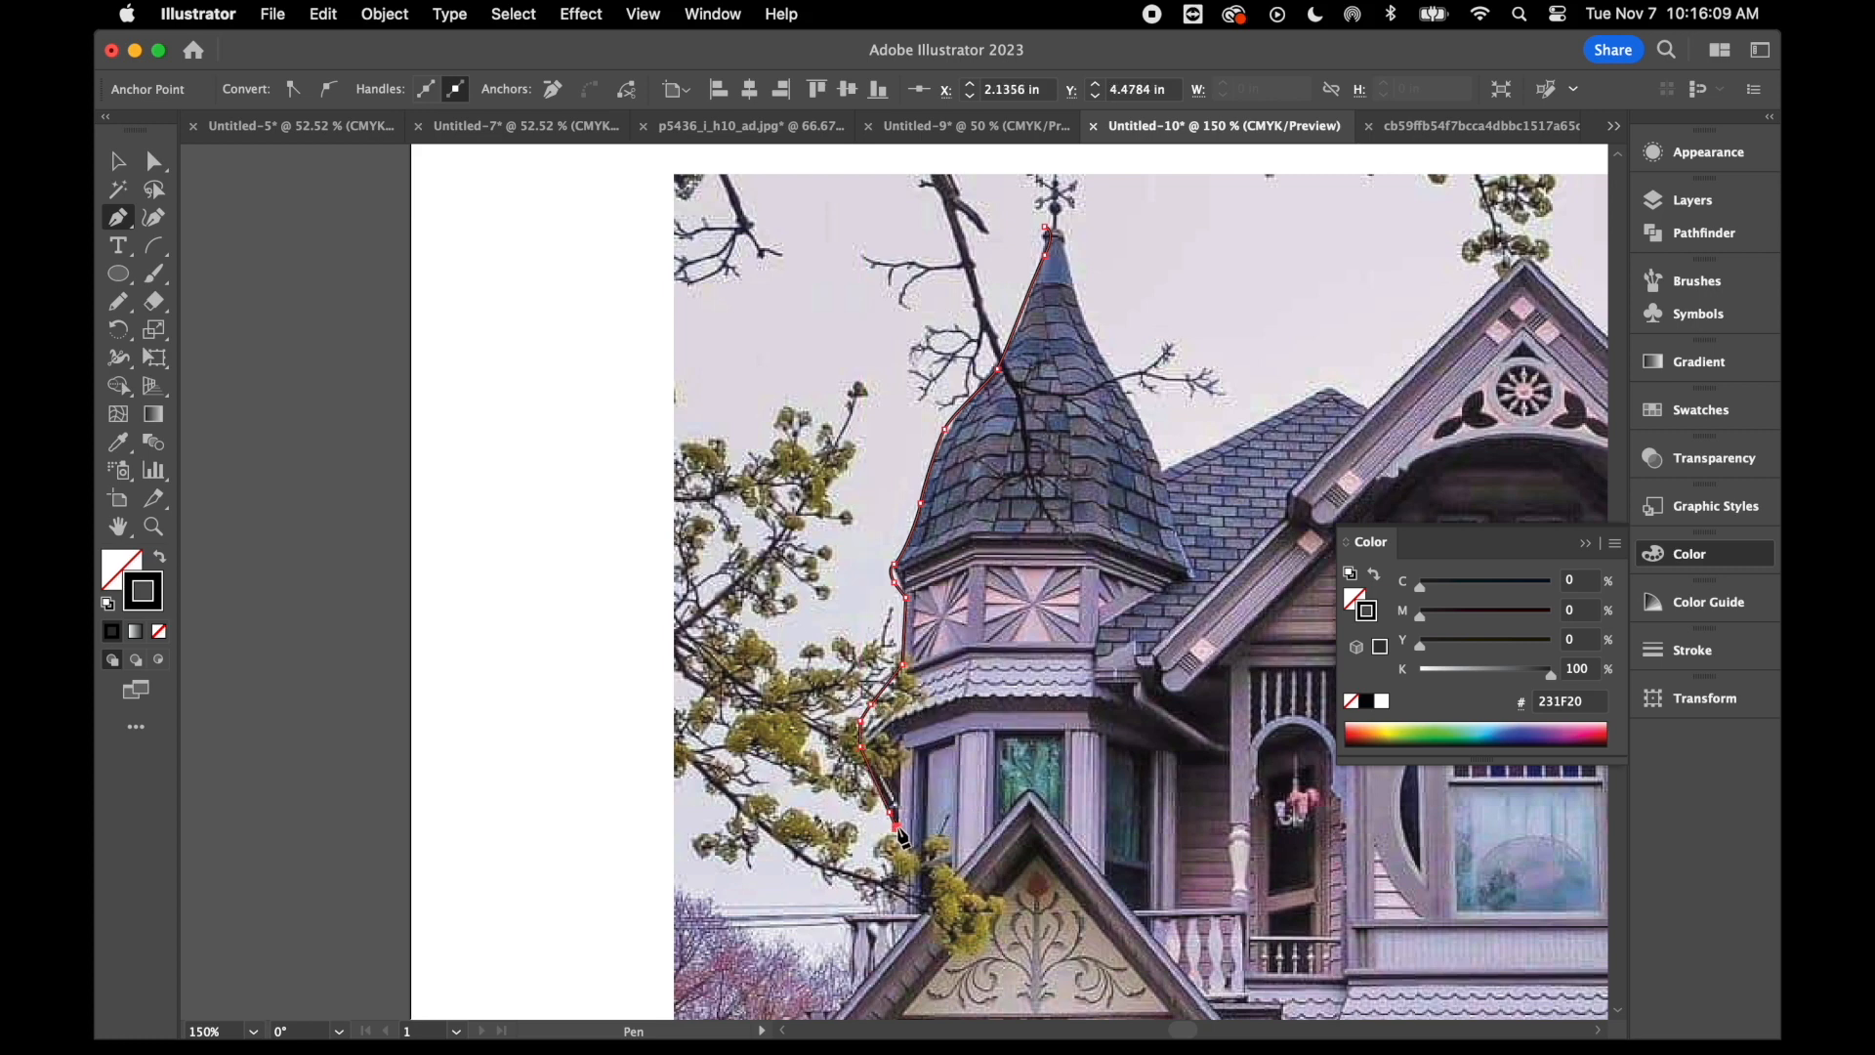
click(898, 830)
scroll(898, 831, down, 2)
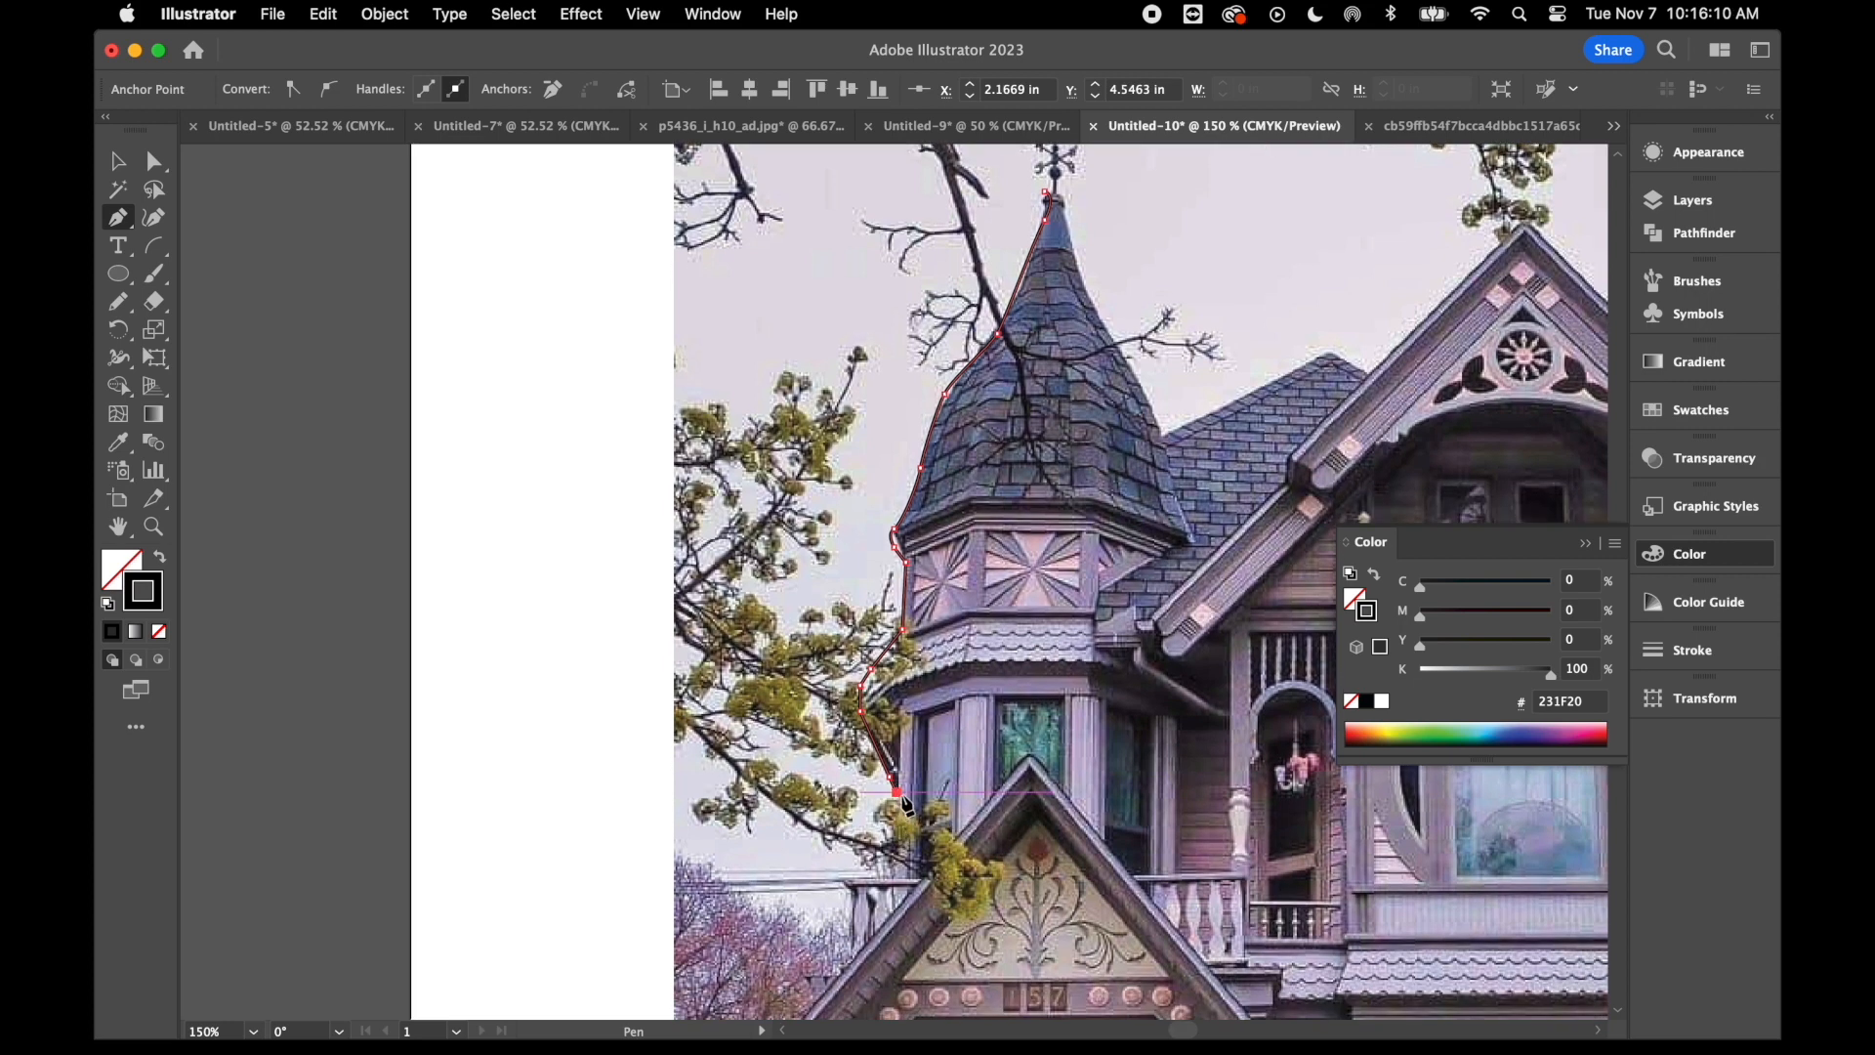
click(899, 872)
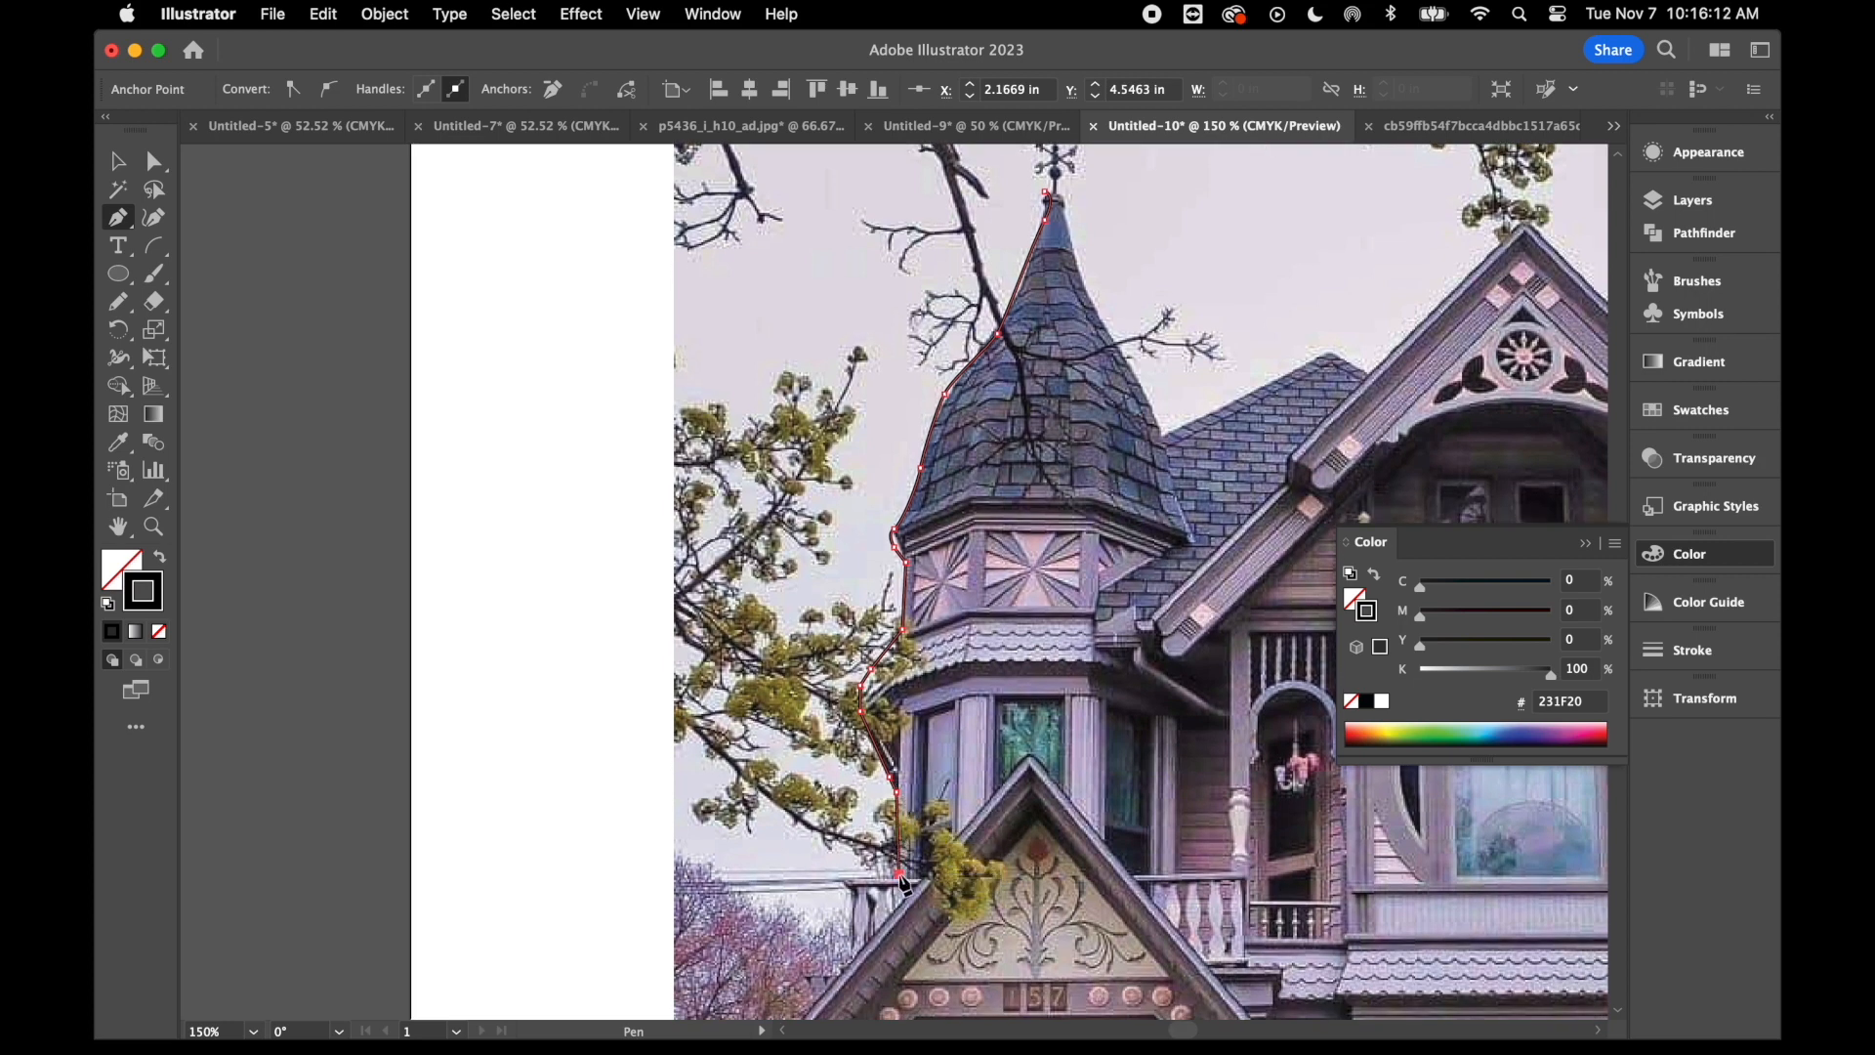
click(842, 874)
click(843, 889)
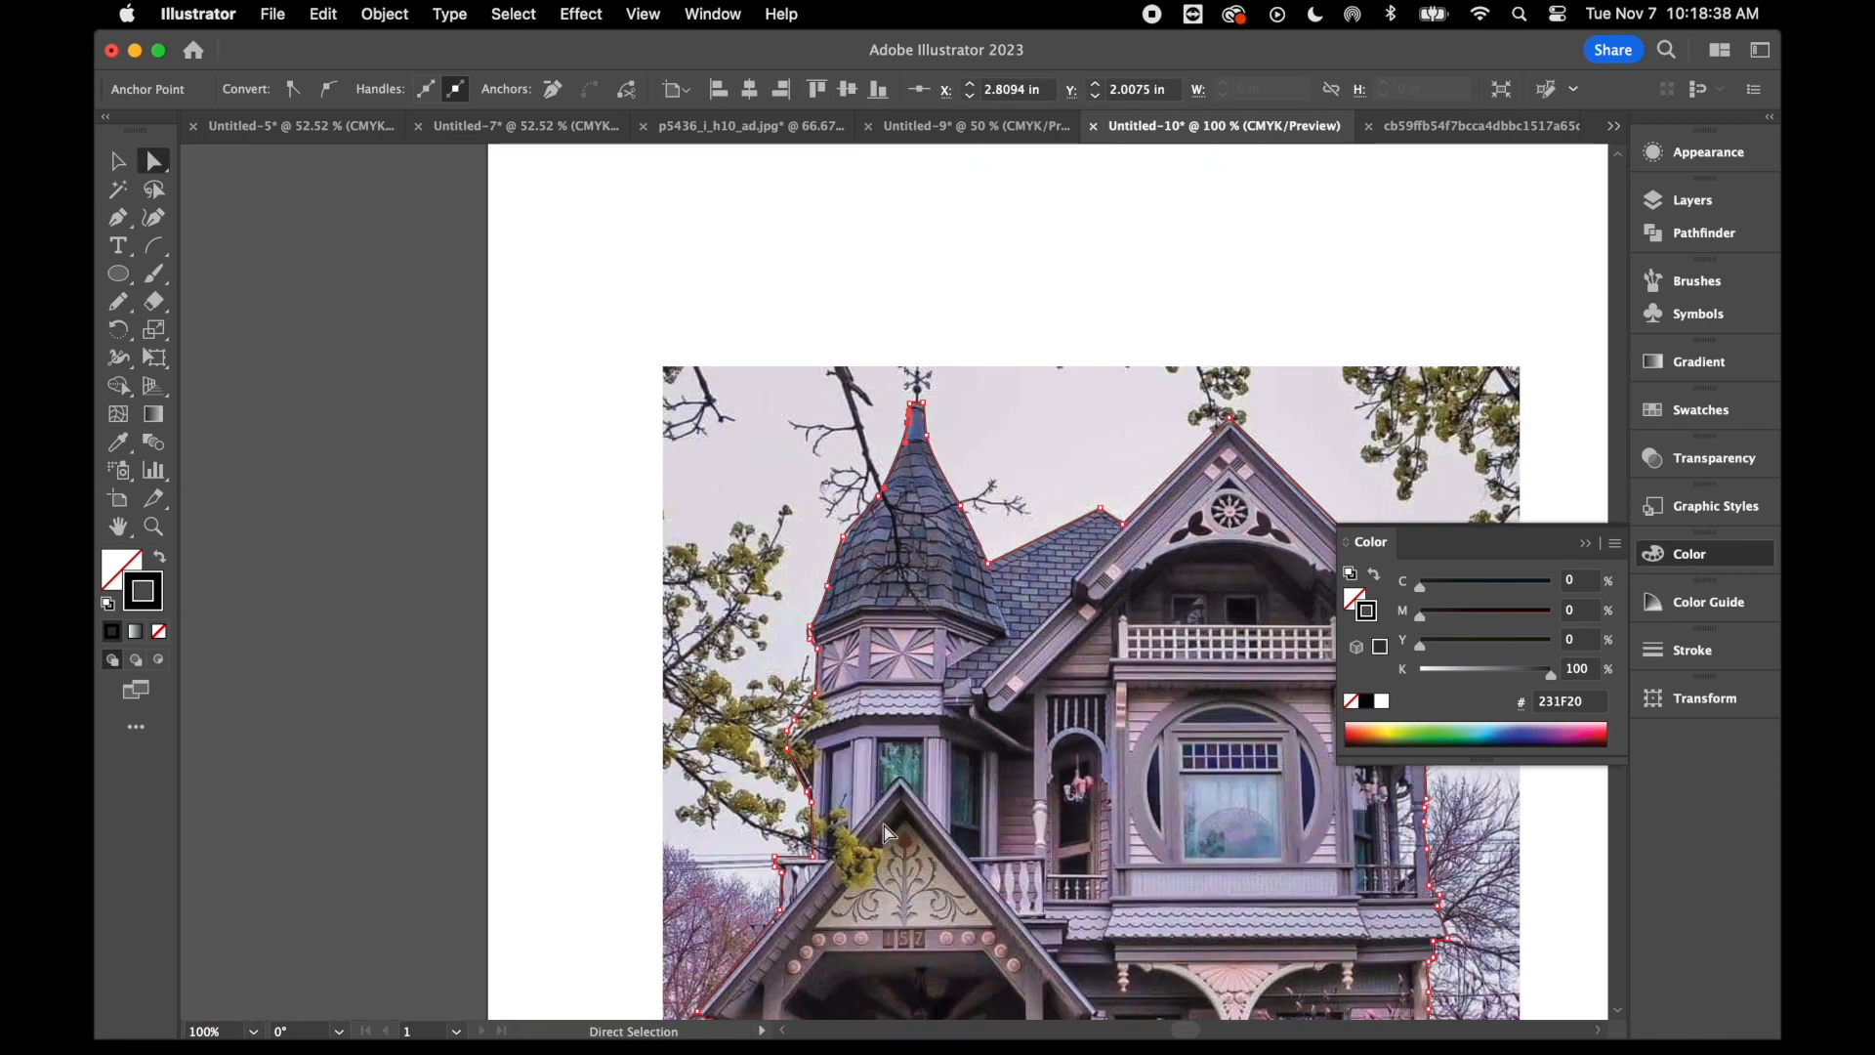
- Examine the traced outline around the house, from the porch and steps up to the turret tip
scroll(883, 824, down, 10)
scroll(883, 825, up, 1)
scroll(883, 824, left, 1)
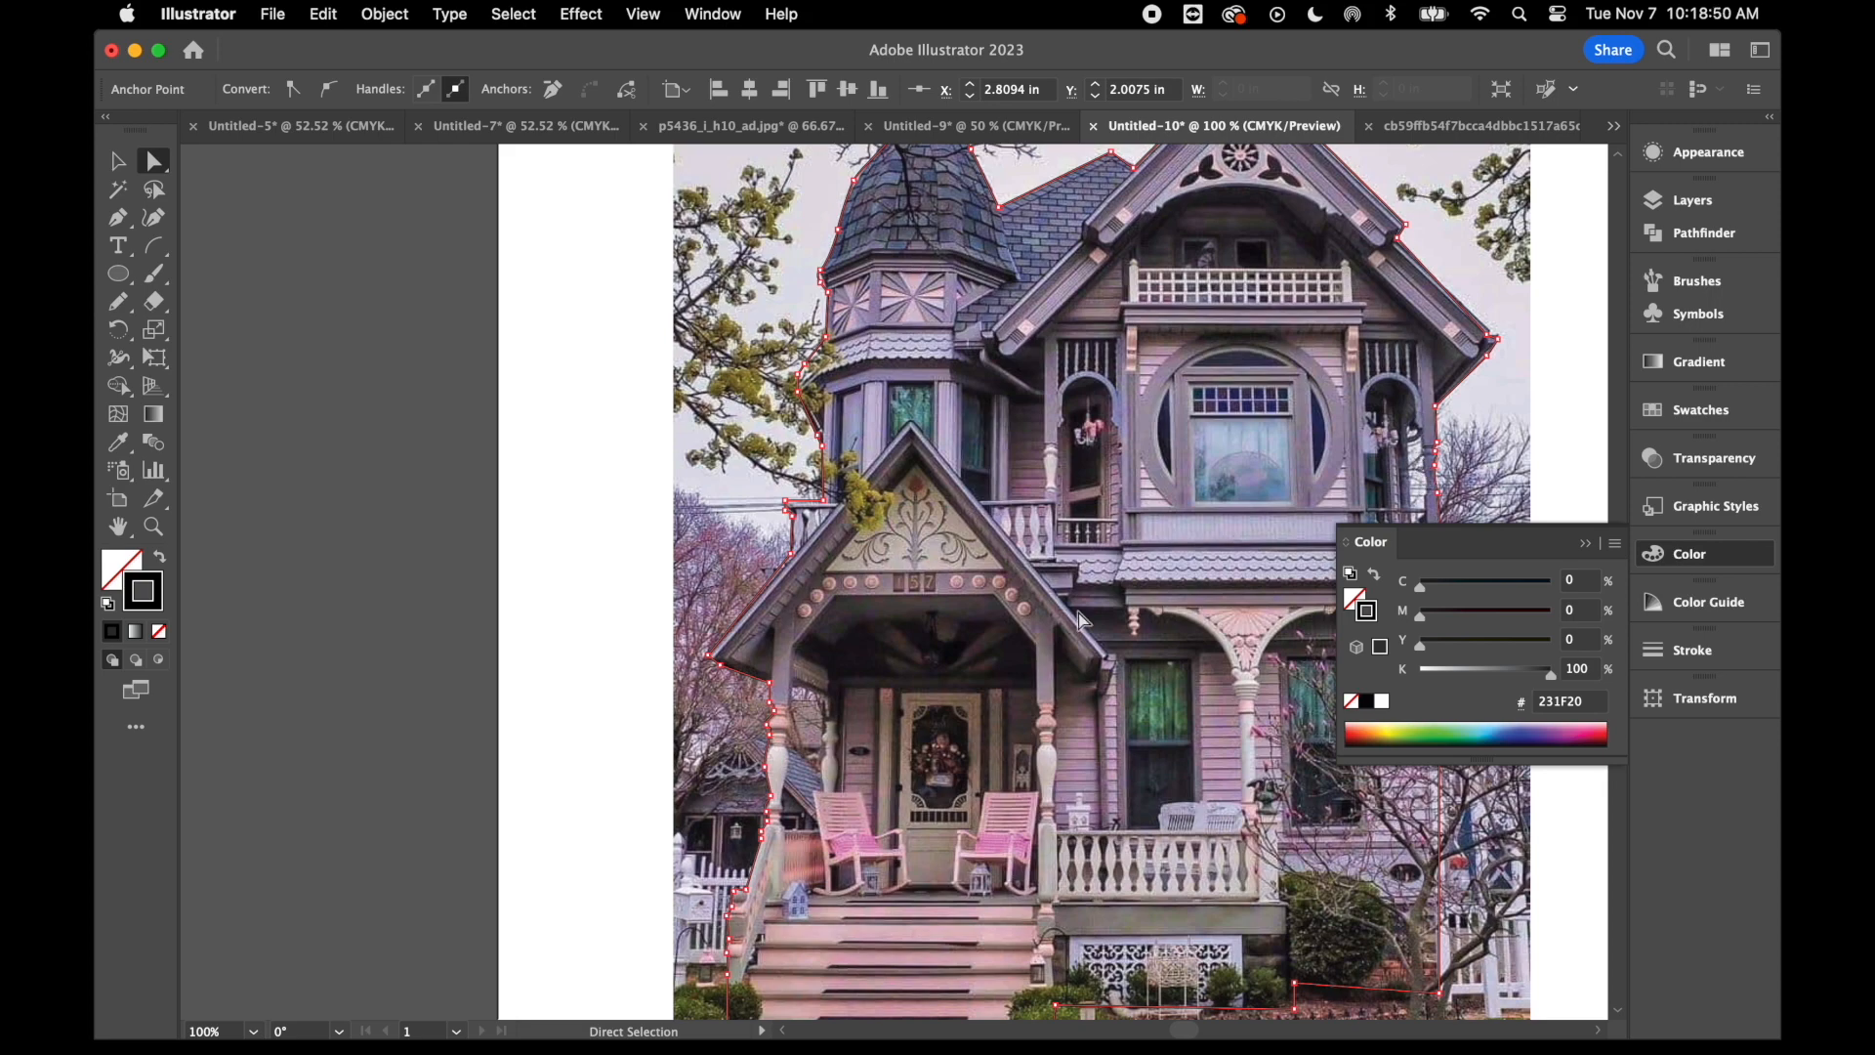
click(126, 226)
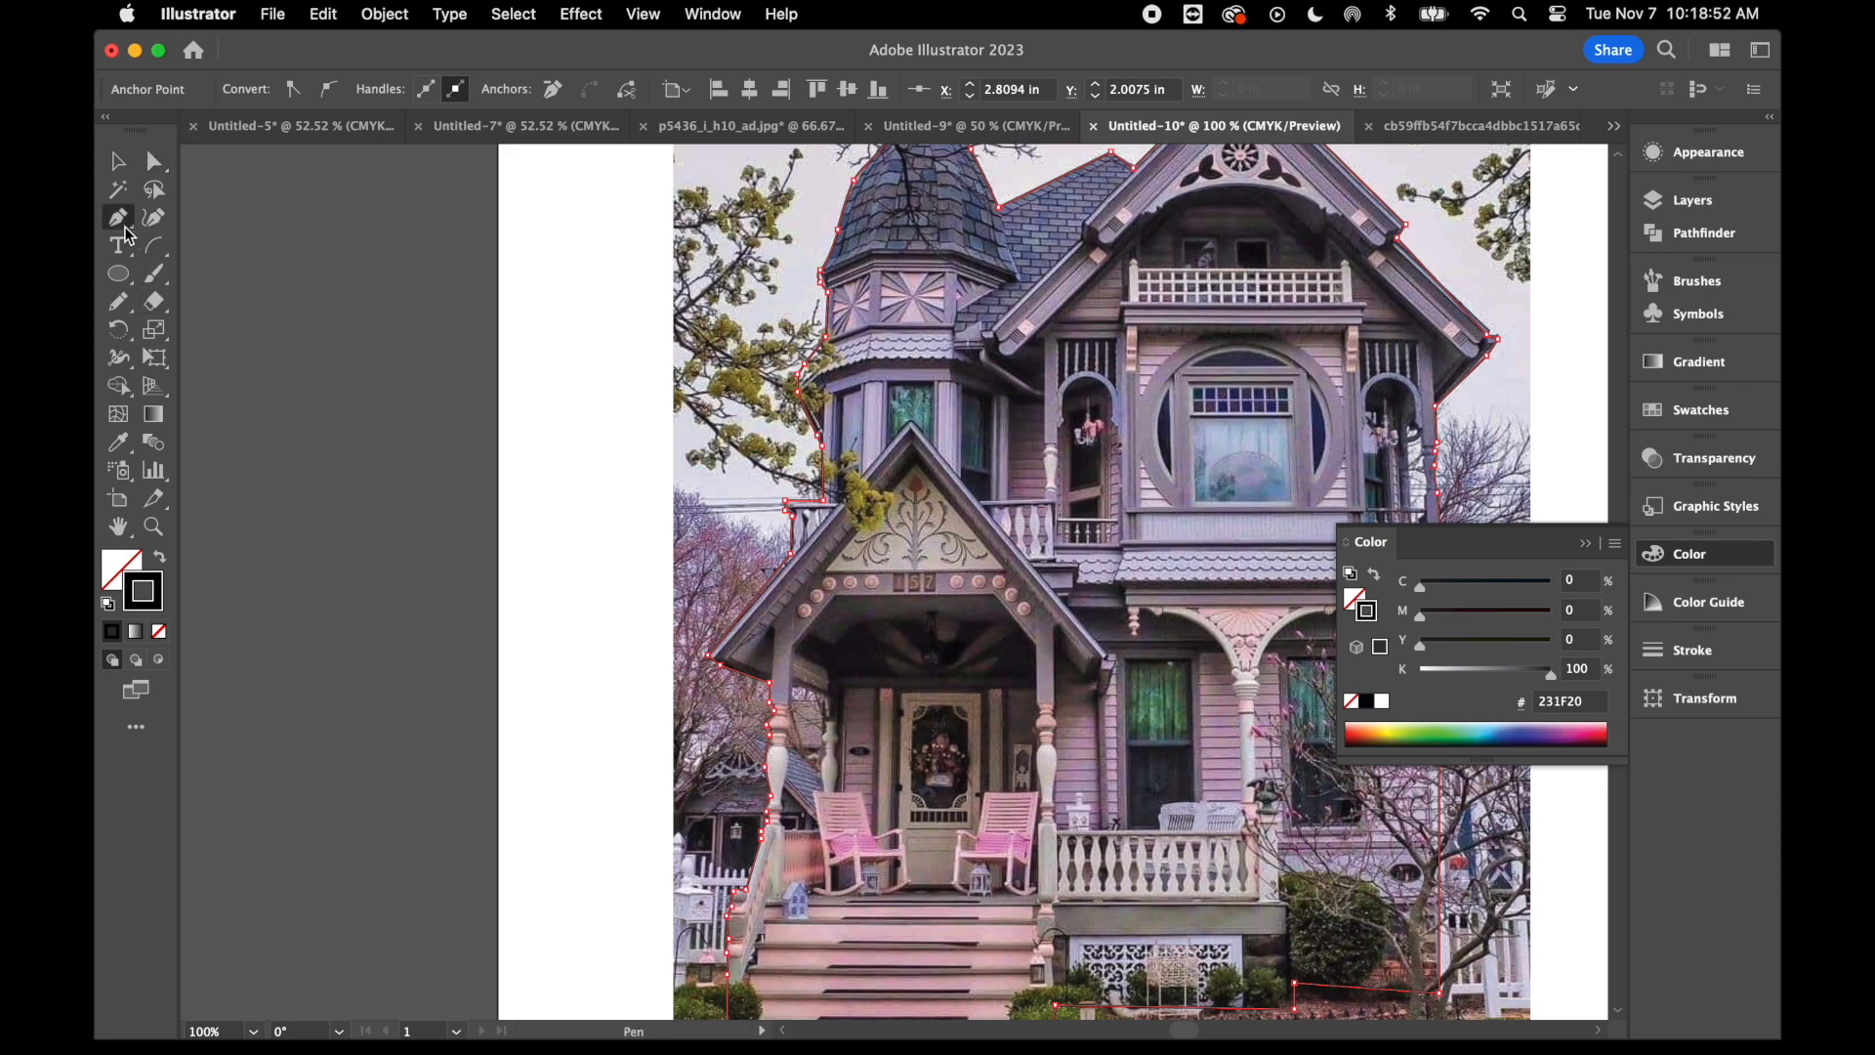
key(super+=)
key(super+=)
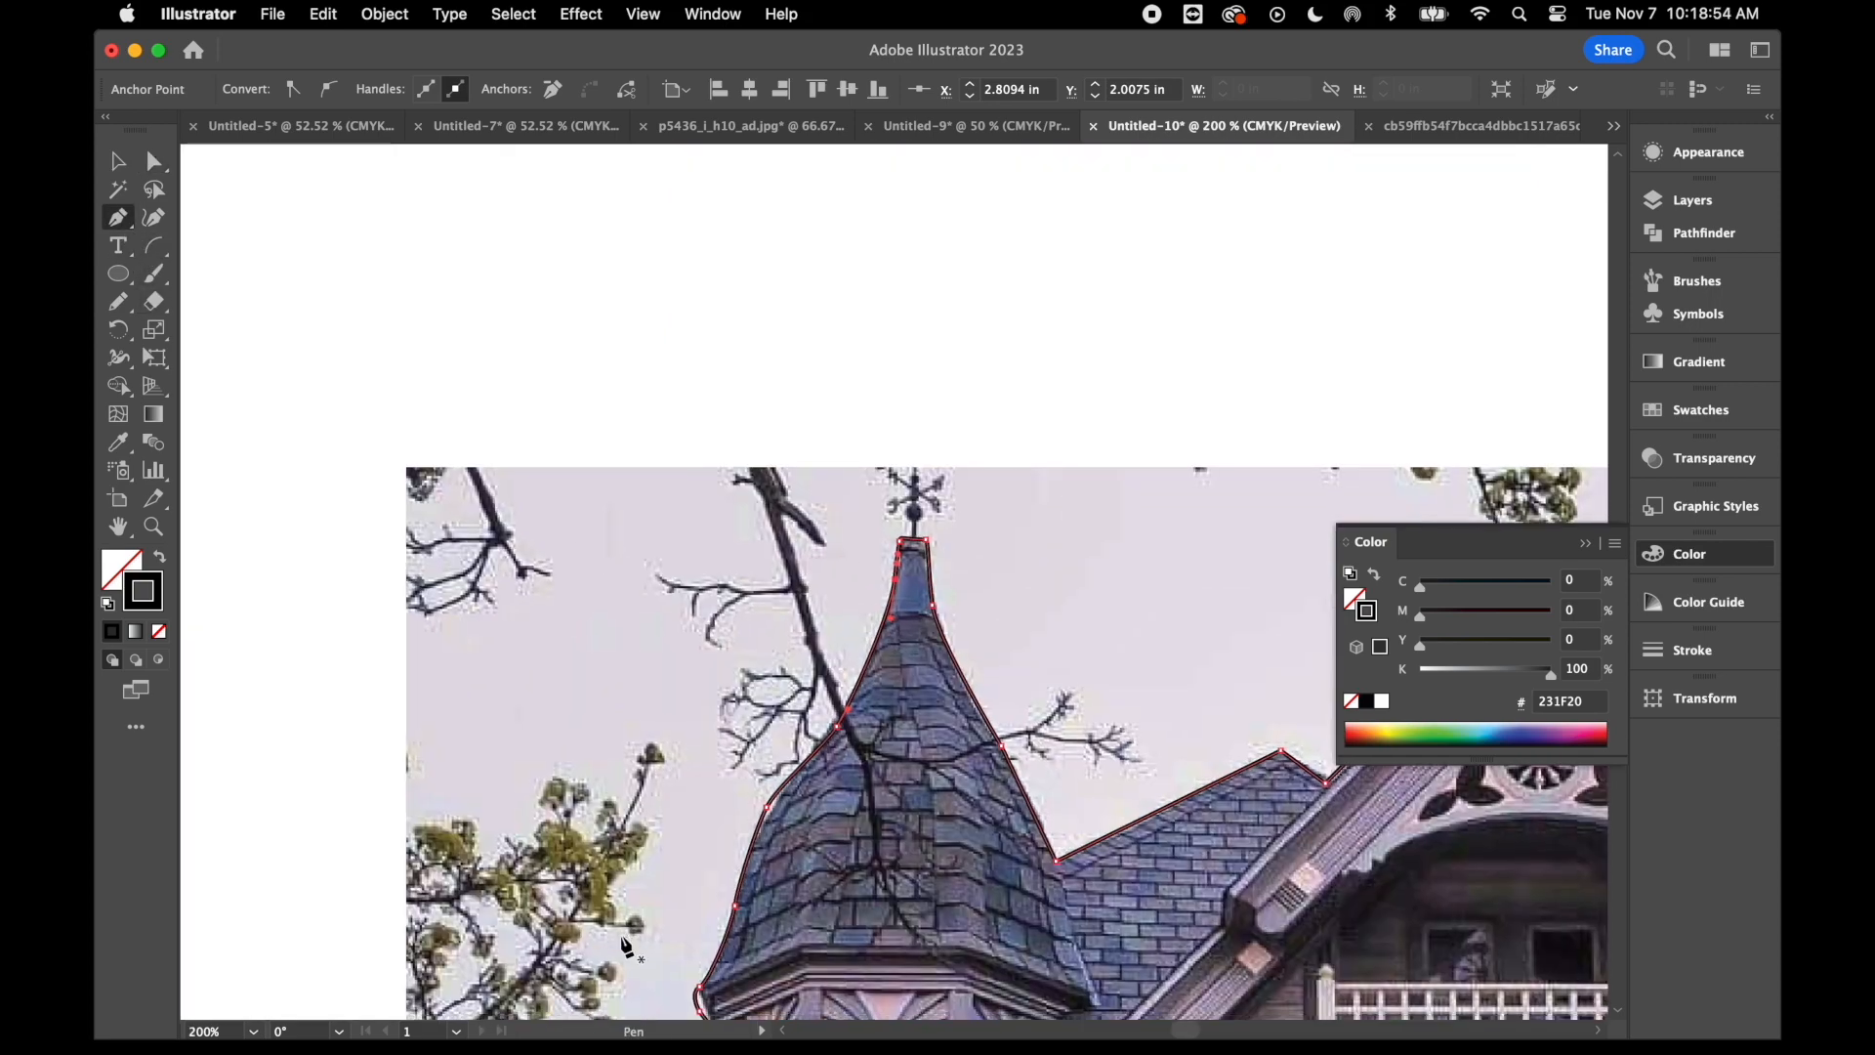
scroll(622, 939, down, 12)
scroll(625, 946, down, 2)
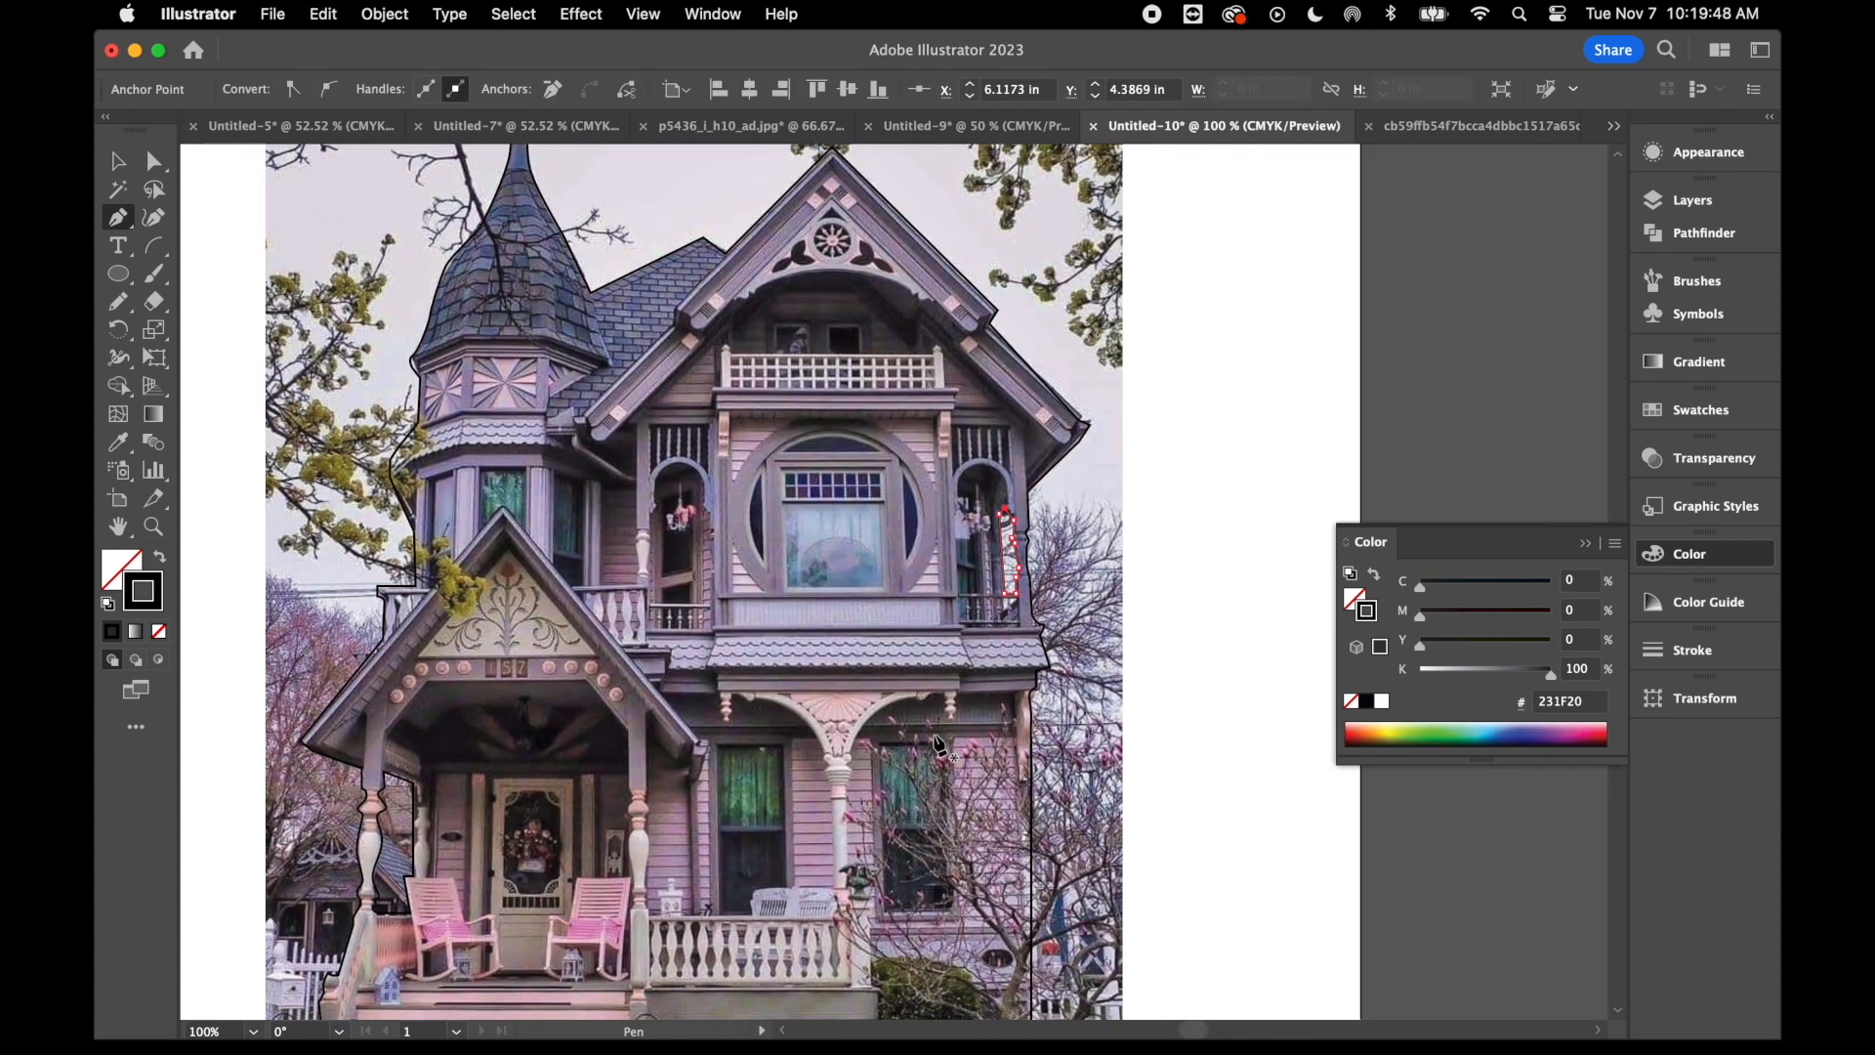
- Trace a closed rectangle around the large glass pane of the upper round-framed window with the Pen tool
scroll(940, 745, down, 5)
scroll(939, 744, left, 3)
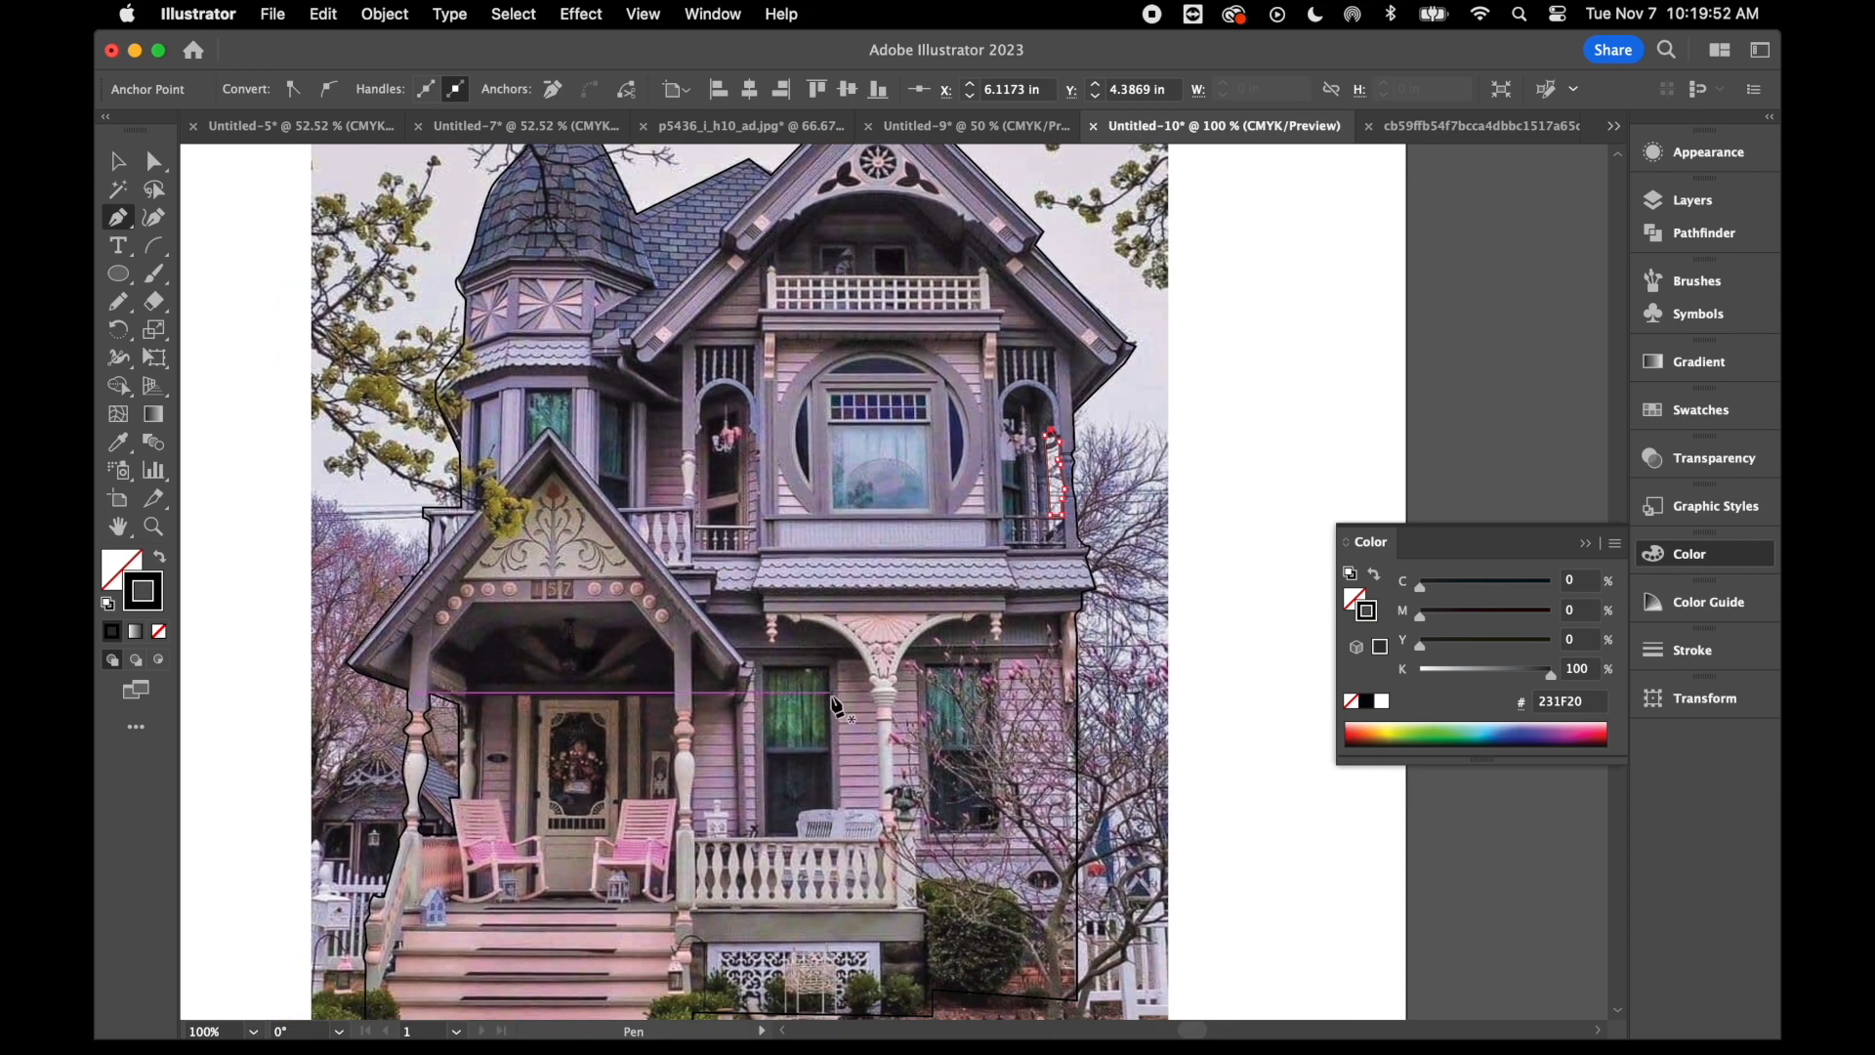
key(super)
key(super+equal)
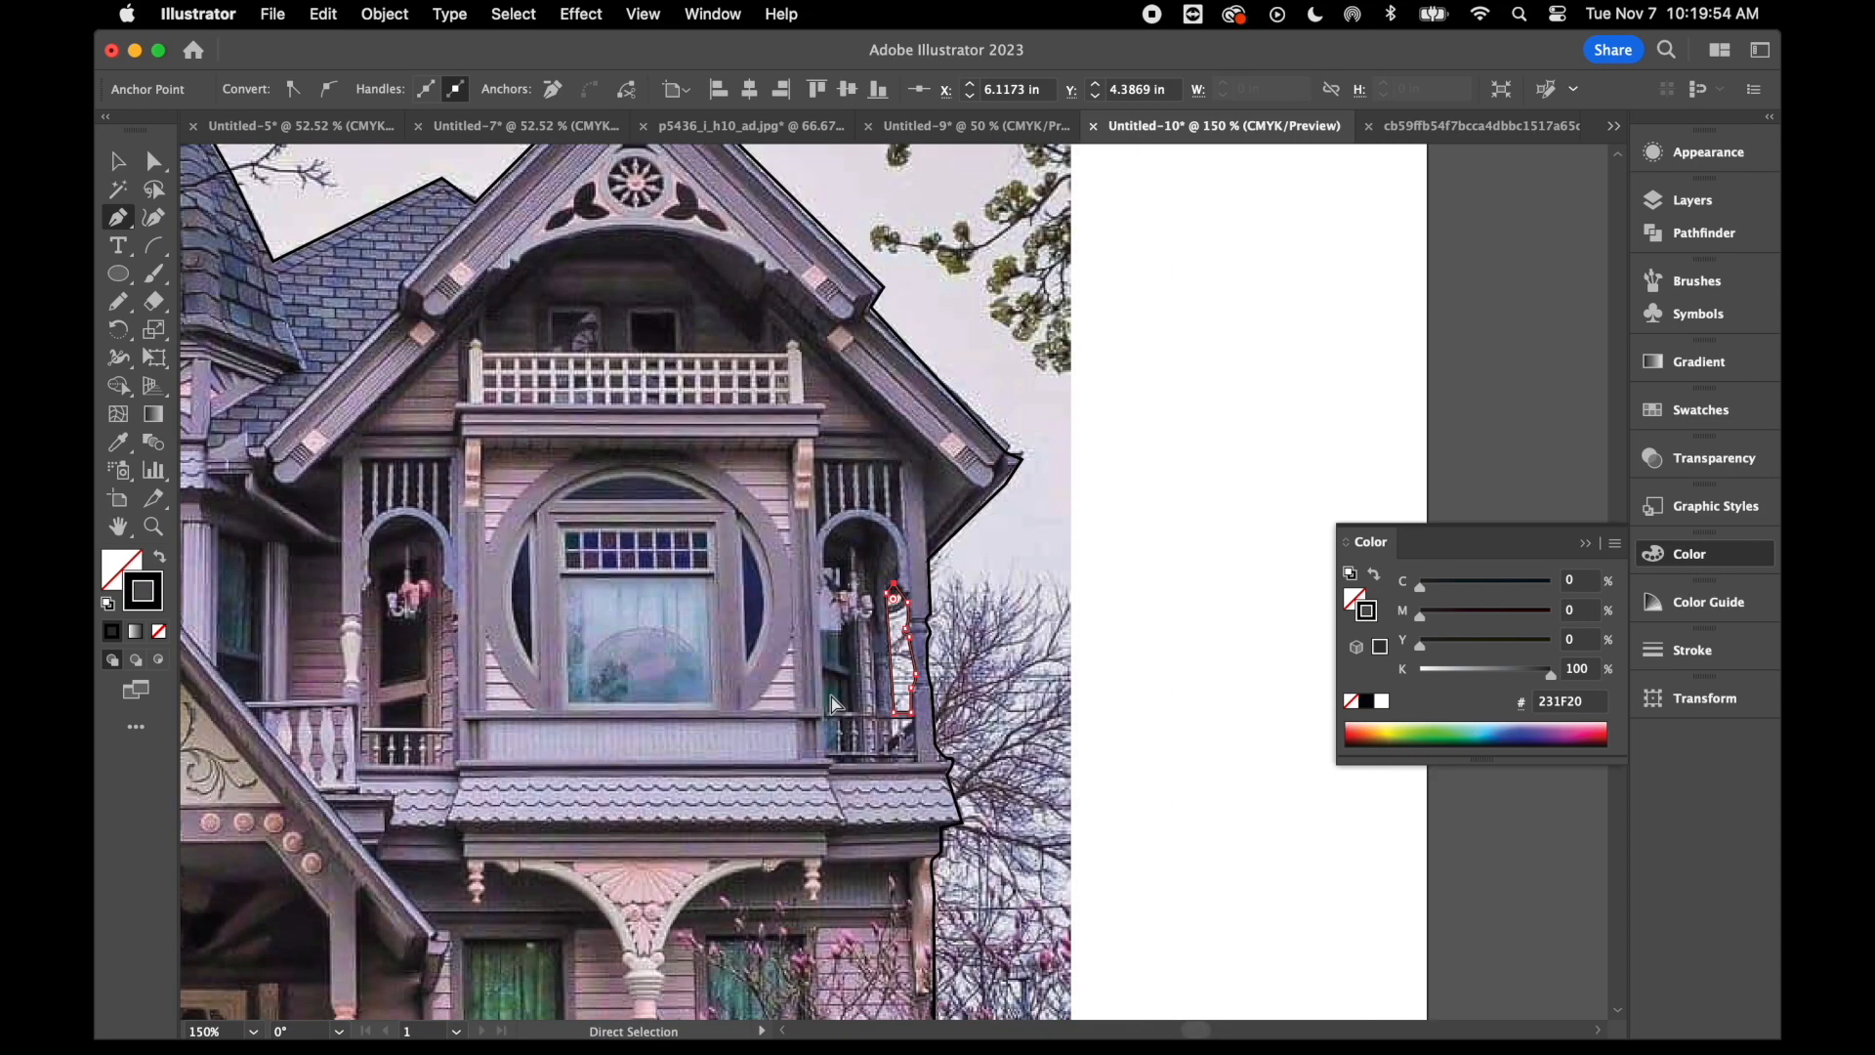
key(super+equal)
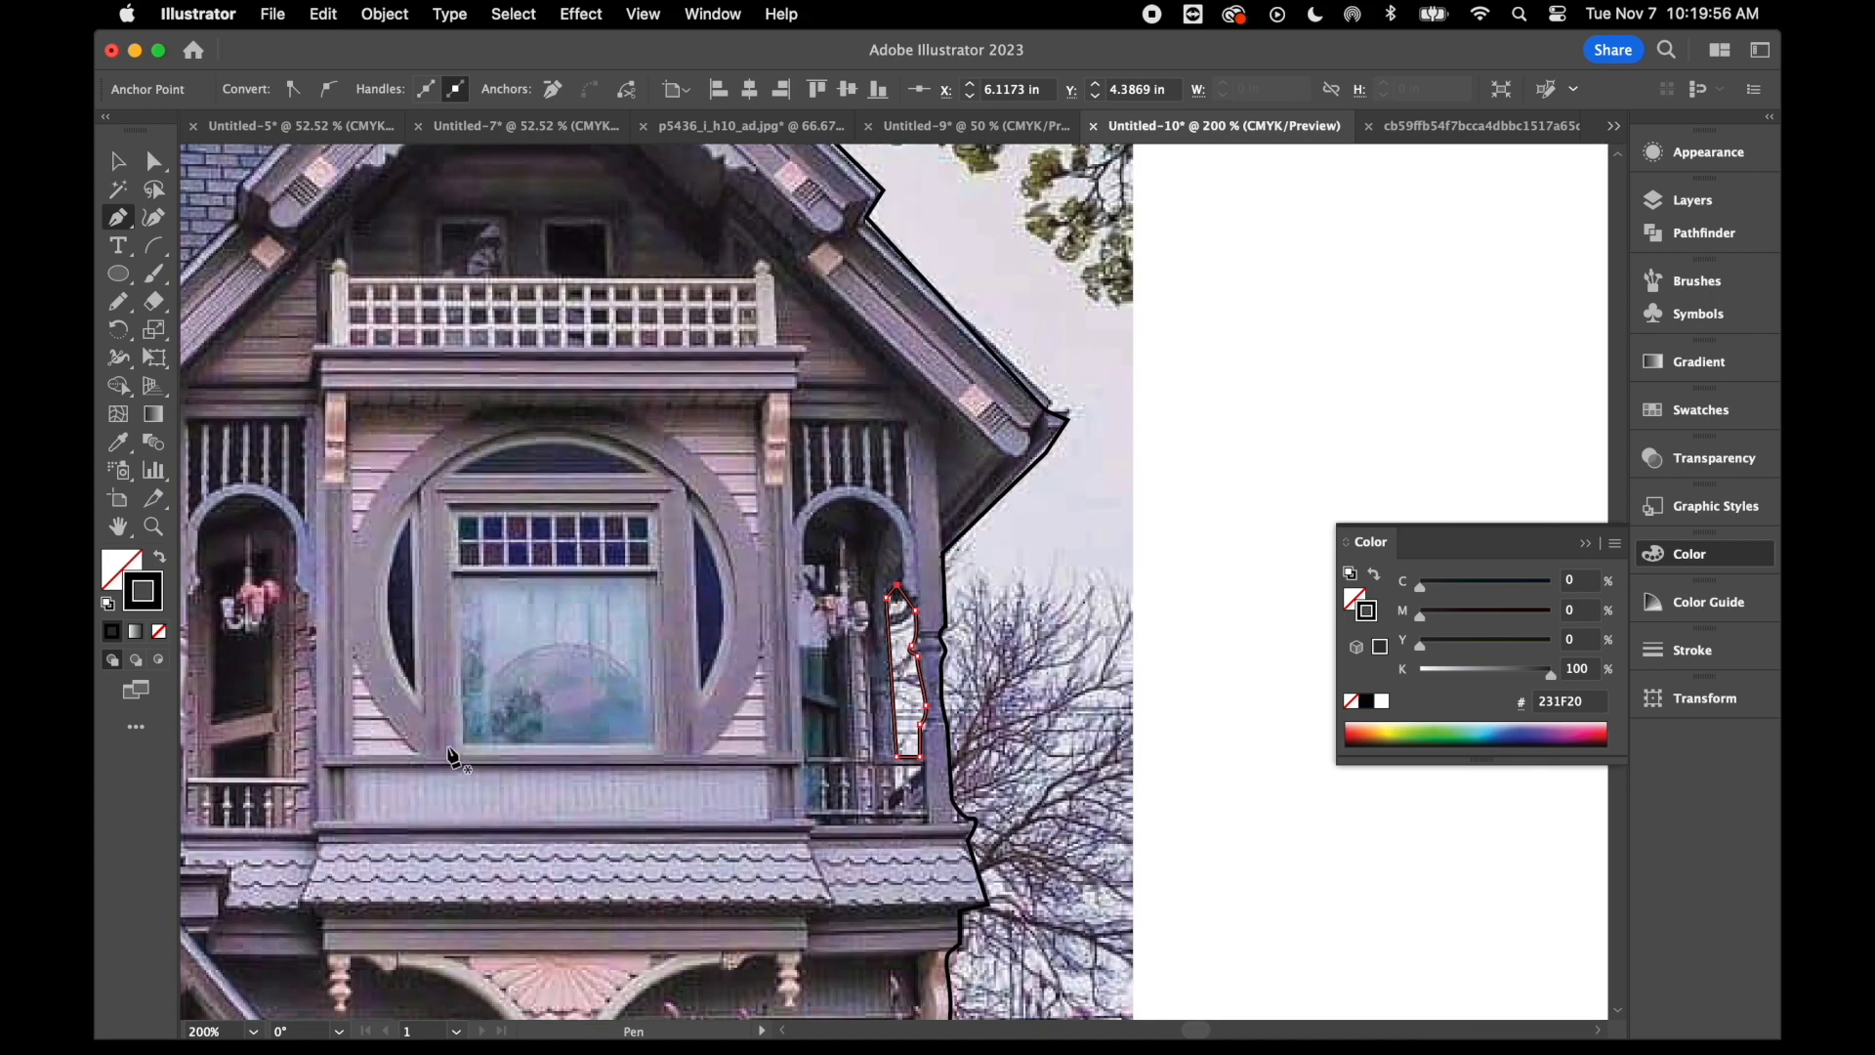
click(455, 579)
click(456, 744)
click(654, 743)
click(654, 579)
click(455, 579)
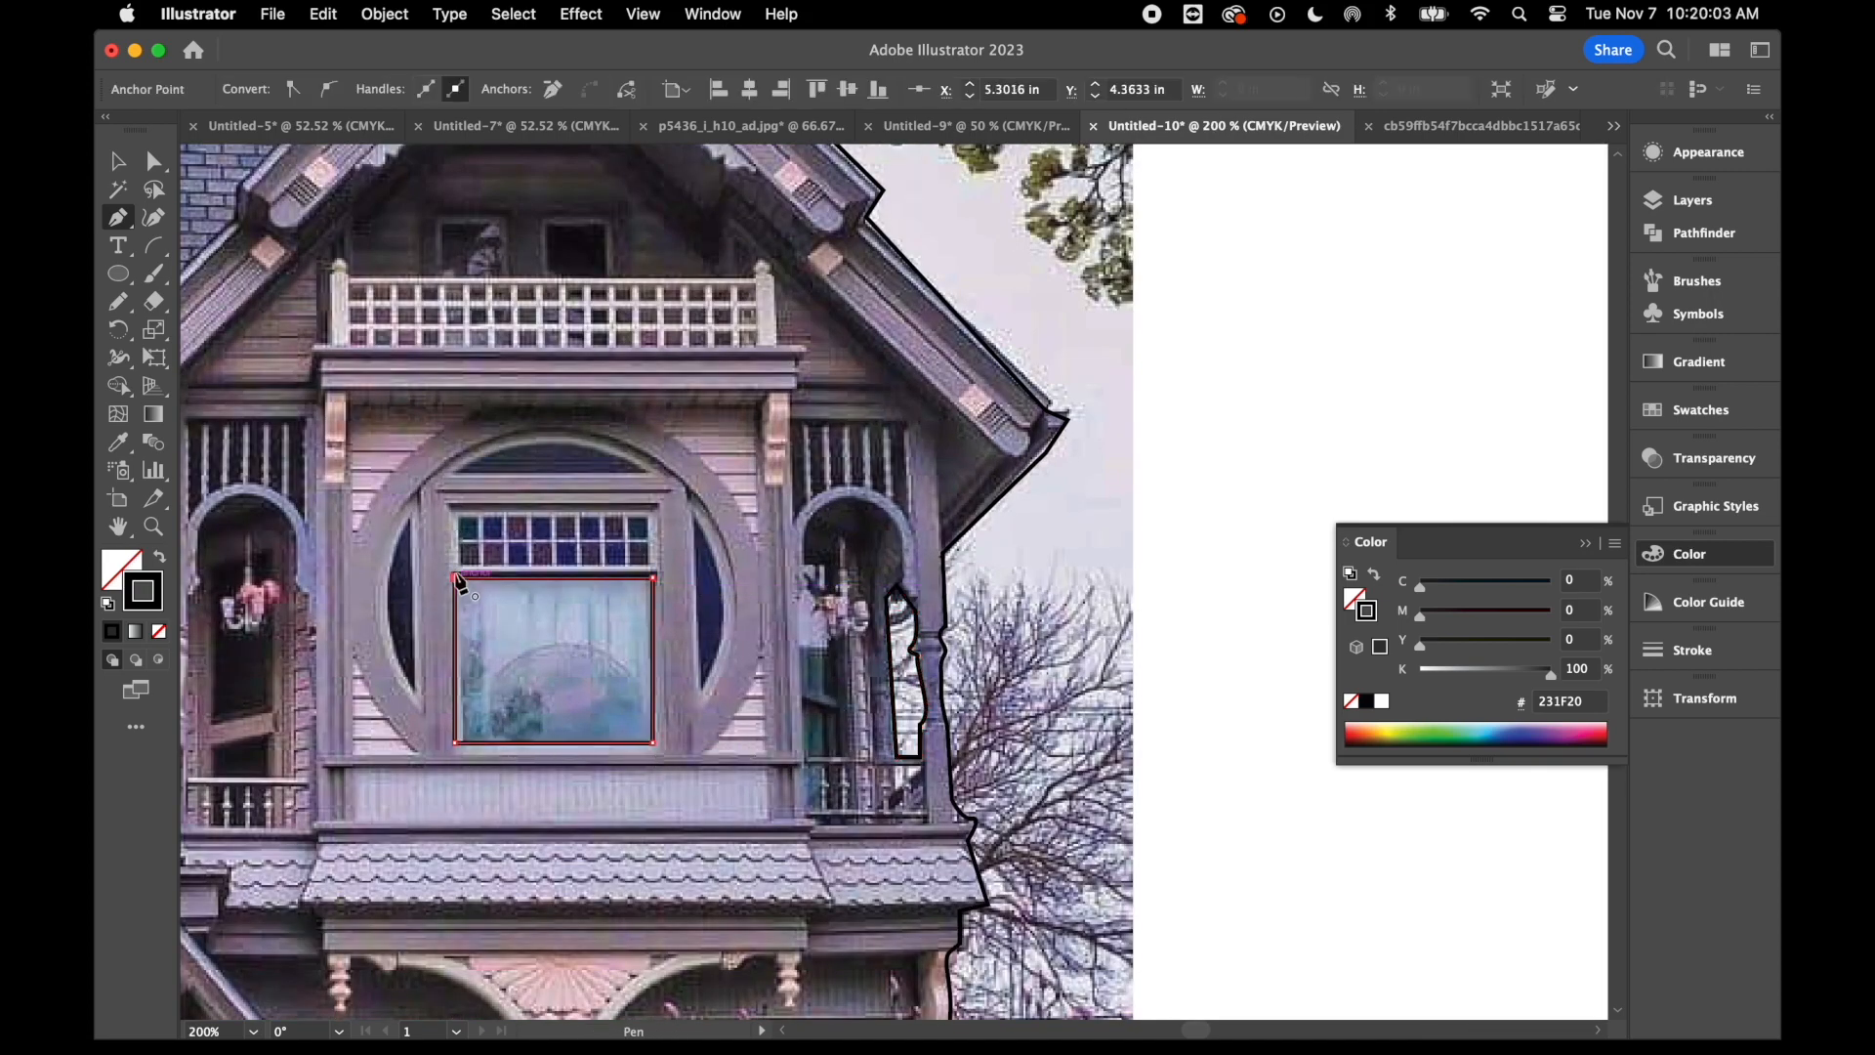
- Outline a small pane of the stained-glass strip above the window and repeat the shape along the row
click(455, 471)
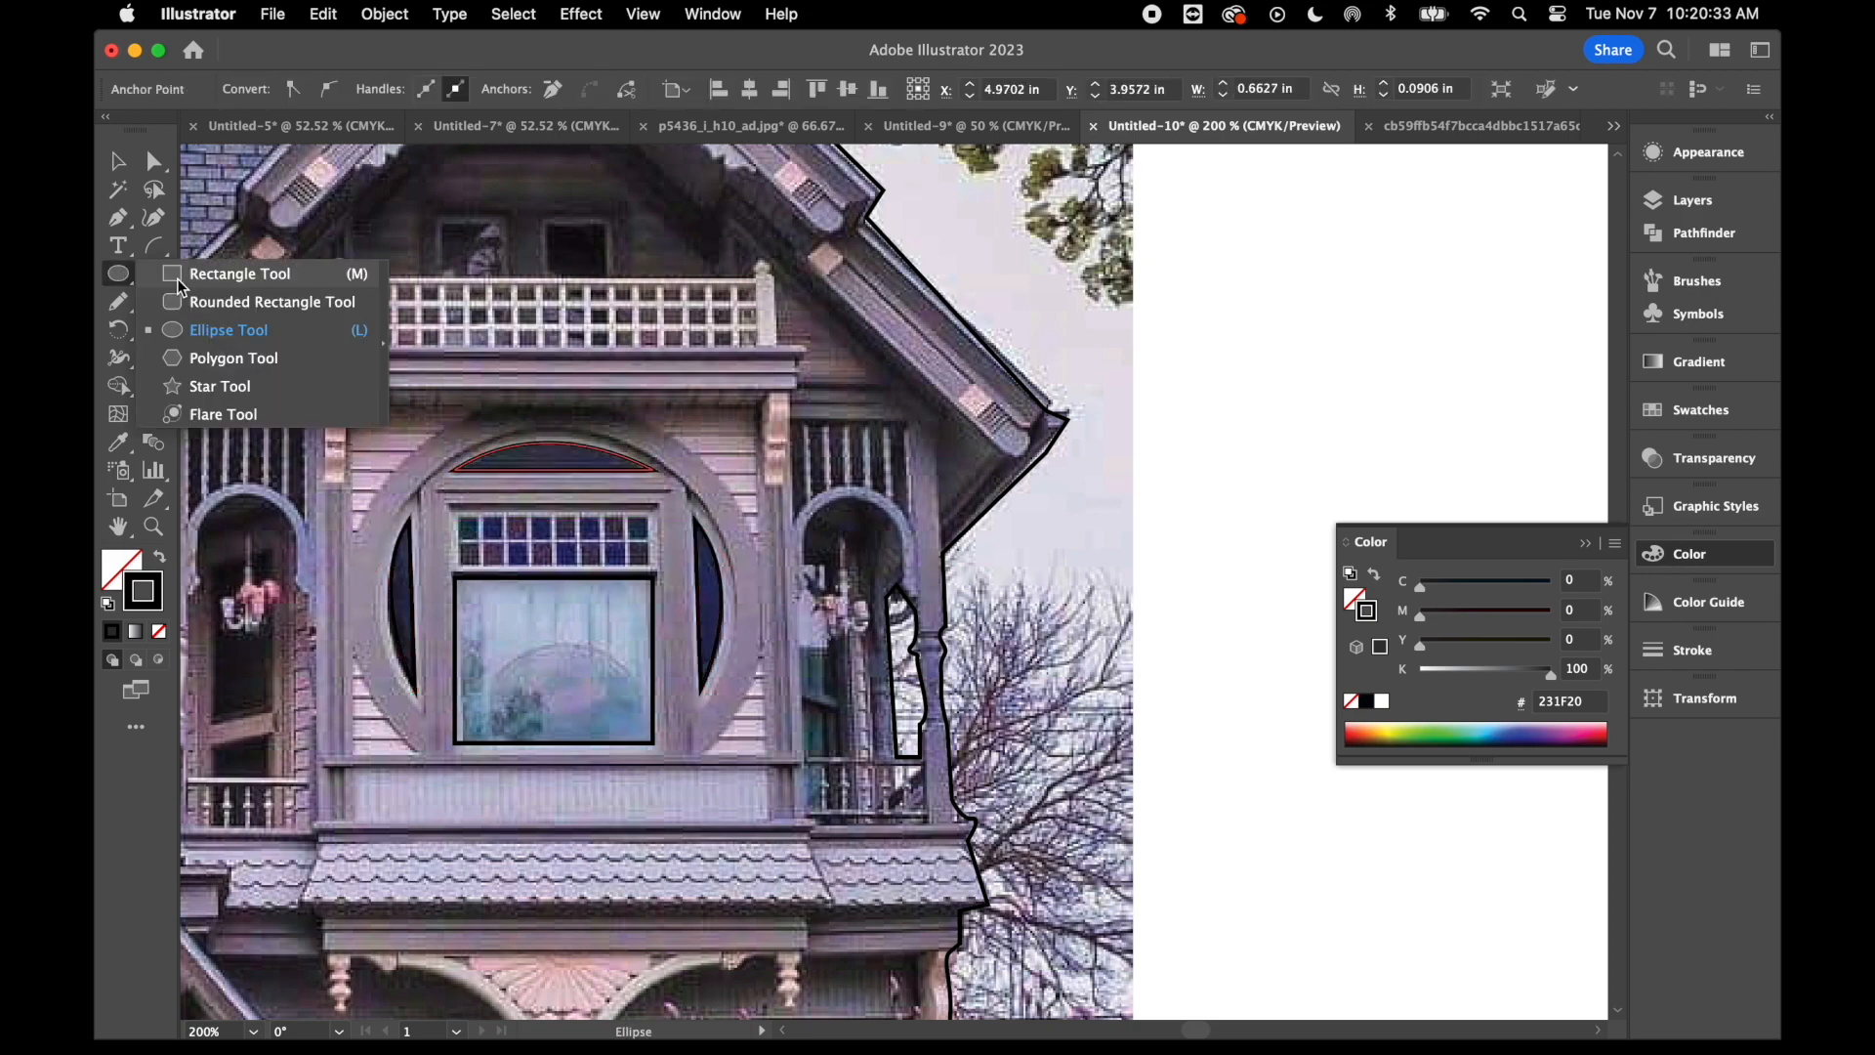
click(225, 268)
key(super+equal)
key(super+equal)
key(super+equal)
key(super+d)
key(super+d)
key(super+d)
key(super+d)
- Copy and position the small pane outlines to fill the stained-glass strip's two rows
drag(1080, 674, 1228, 668)
key(v)
click(674, 636)
drag(1228, 668, 1293, 674)
drag(1009, 666, 1005, 666)
drag(718, 615, 1318, 674)
drag(966, 675, 1033, 757)
- Outline the small attic windows above the balcony railing with the Rectangle tool
key(super+minus)
key(super+minus)
key(super+minus)
key(m)
drag(734, 484, 899, 537)
scroll(900, 538, down, 5)
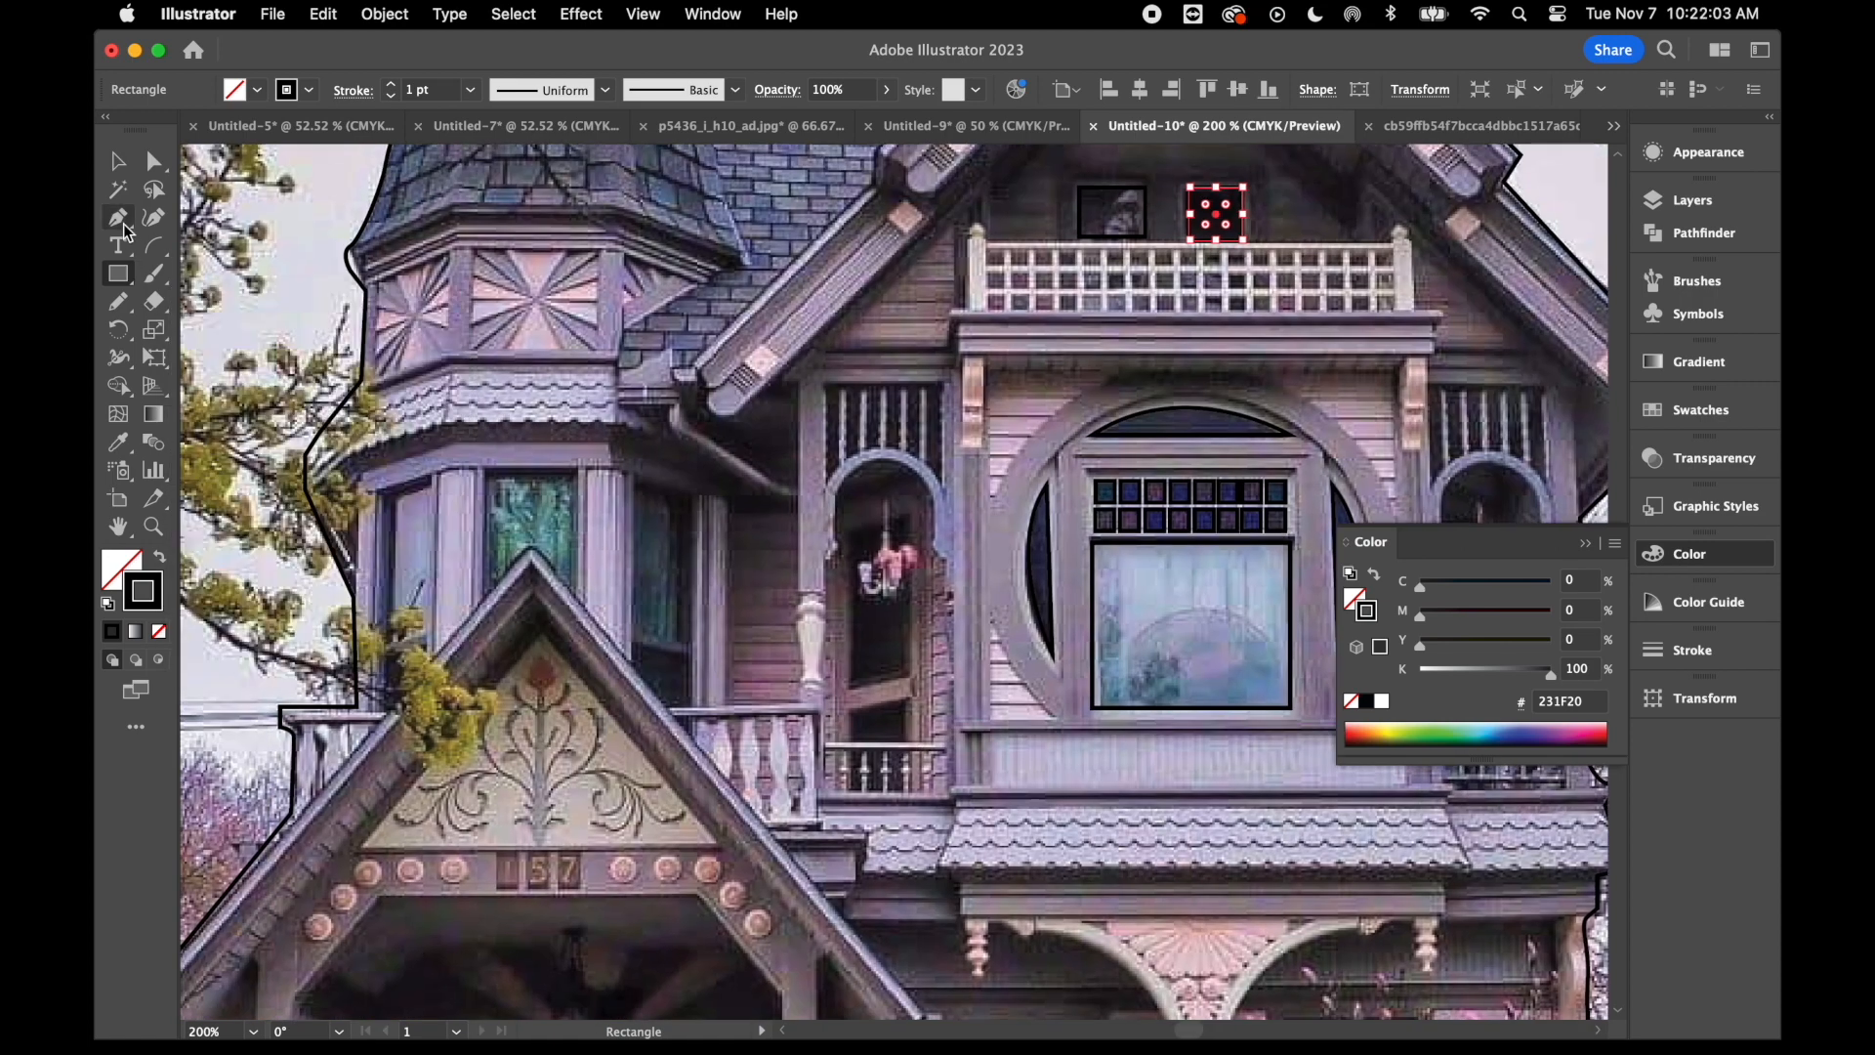
- Outline the turret windows with the Pen tool, working along their upper corners
key(p)
click(431, 483)
click(486, 473)
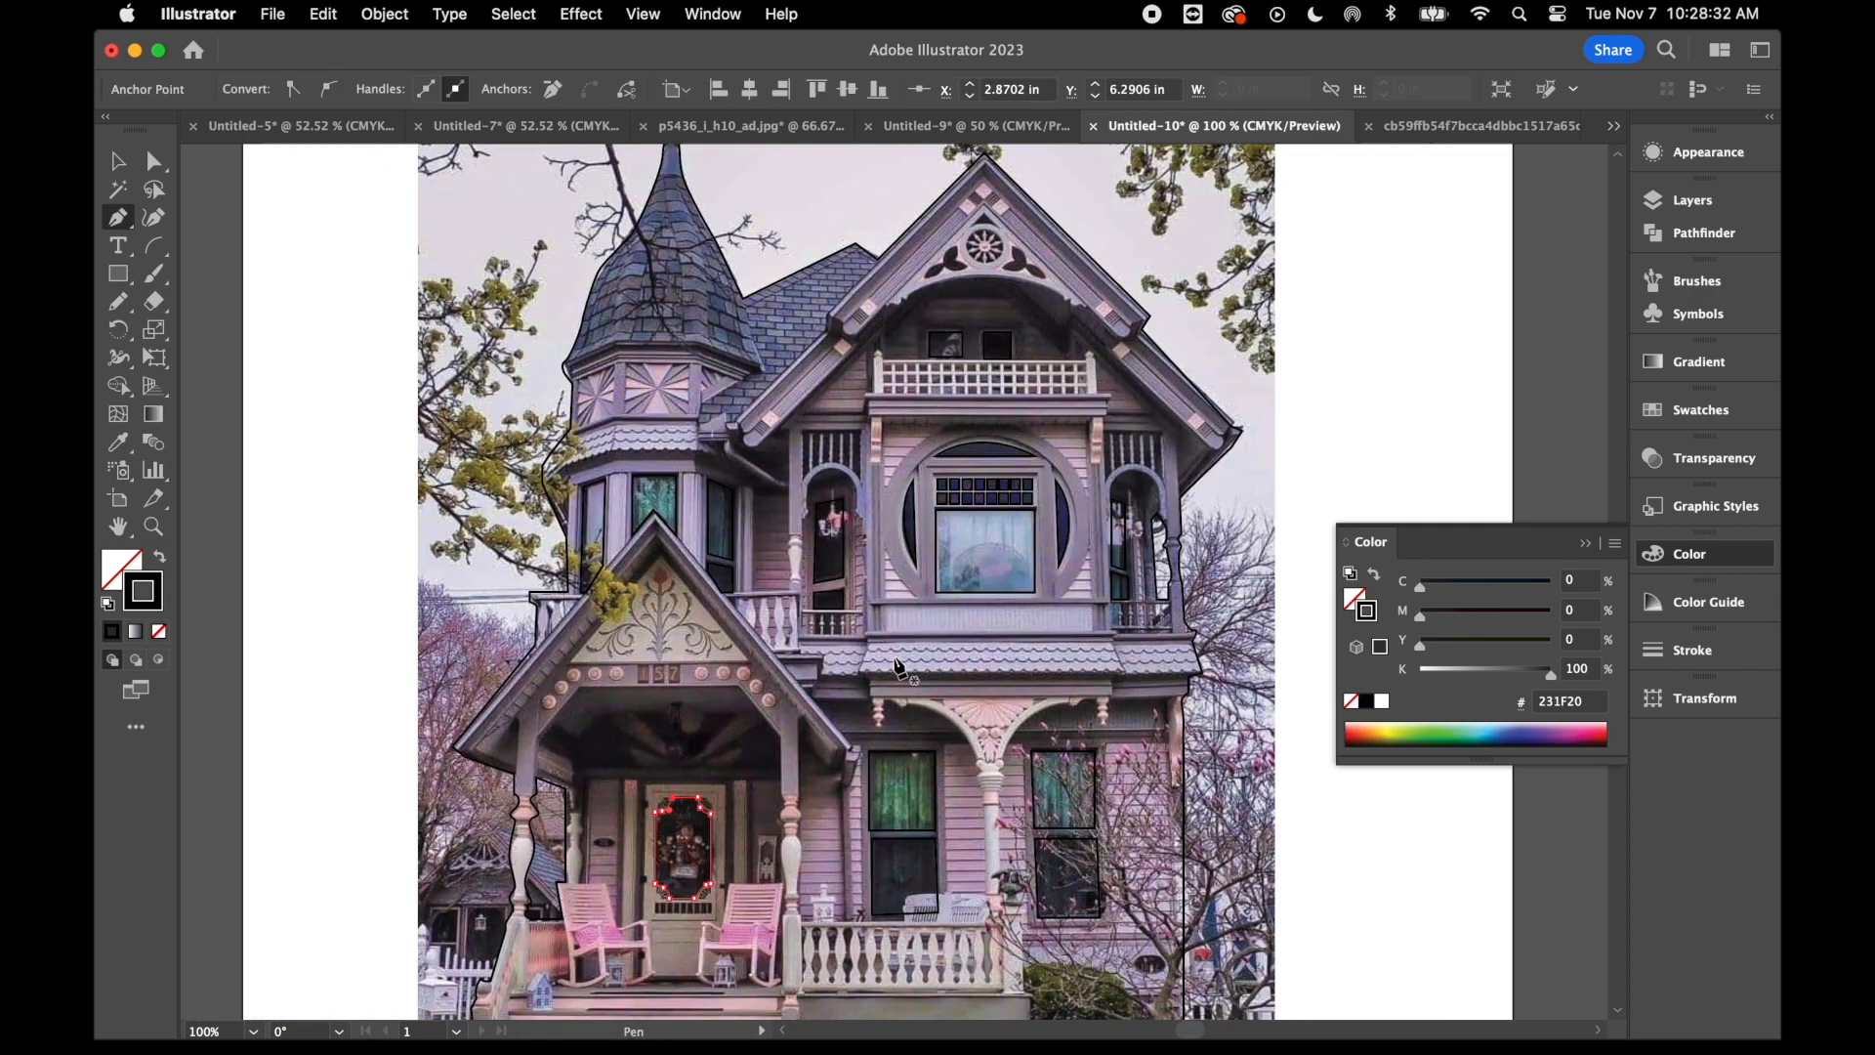
- Trace the front section of the shingled awning beneath the round-framed window as a closed four-sided shape
key(super+1)
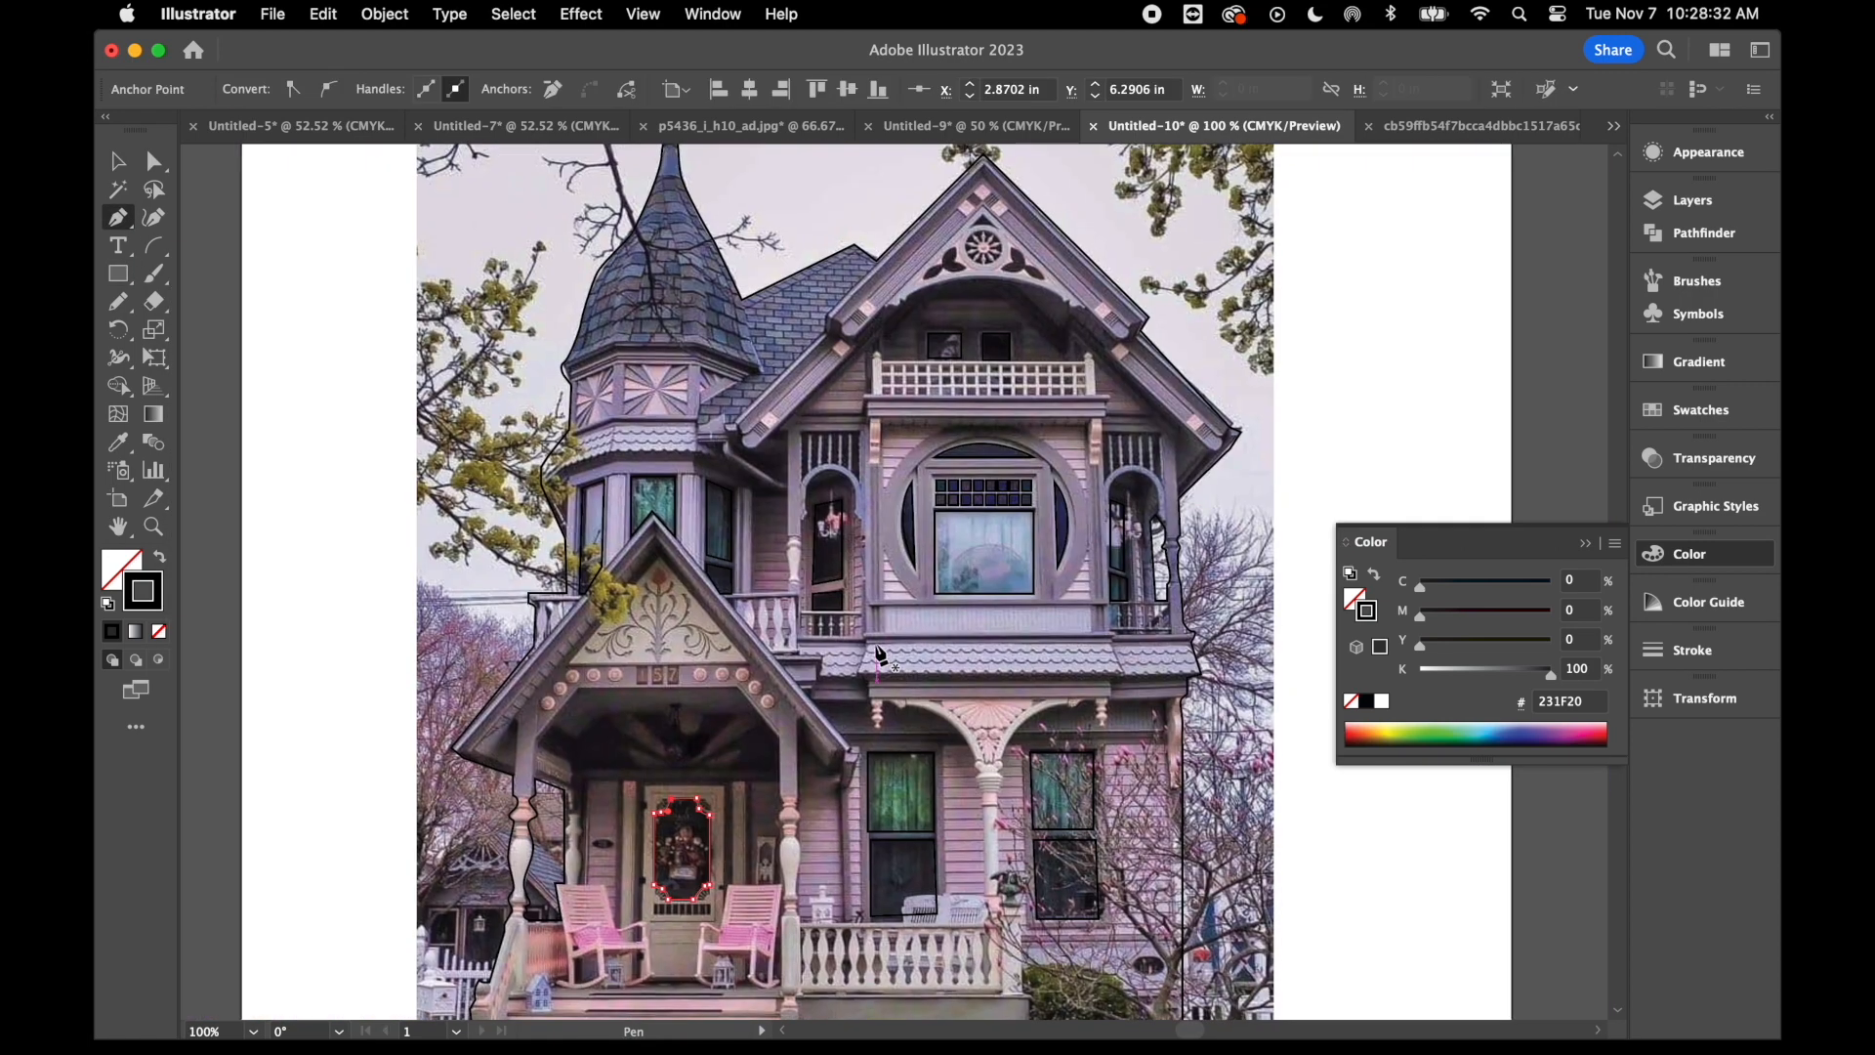
drag(871, 642, 859, 672)
drag(1122, 671, 1113, 655)
click(1113, 641)
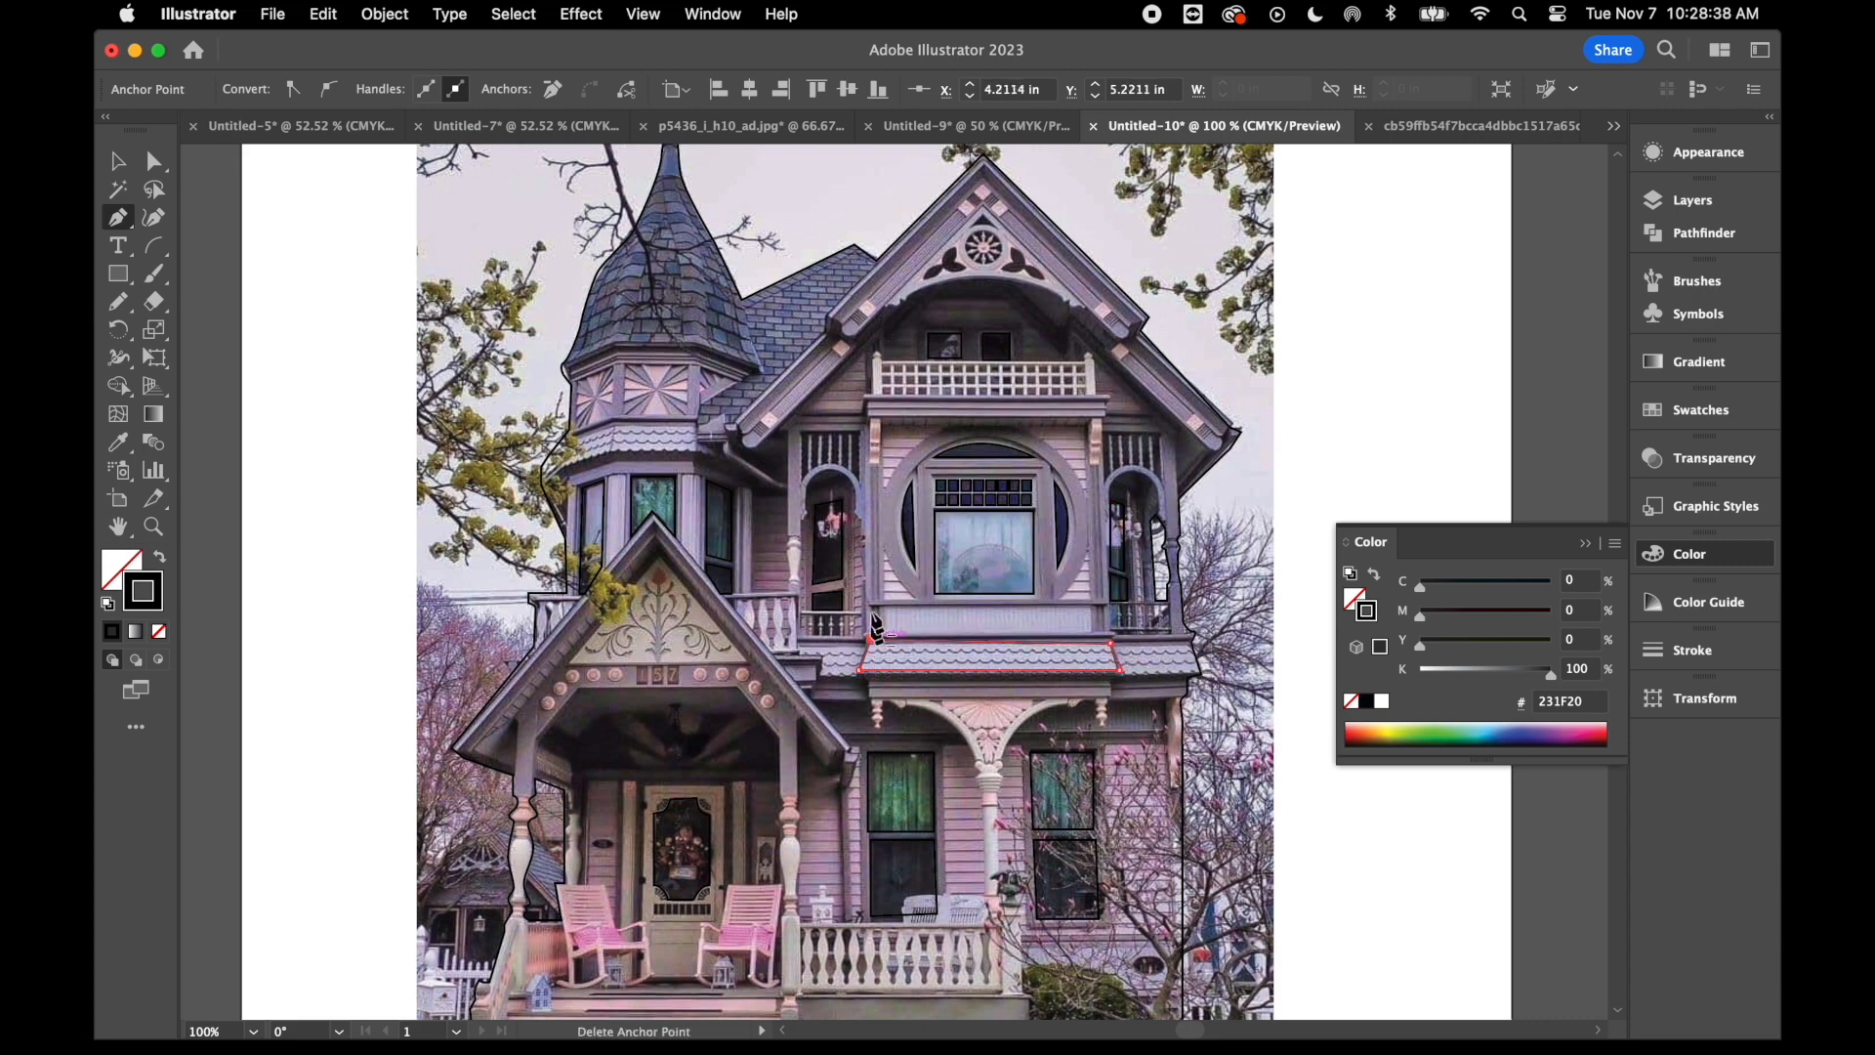
- Trace the pink-panelled trim band of the main gable from the left eave over the peak to the right eave and back
scroll(895, 311, up, 2)
scroll(896, 311, right, 1)
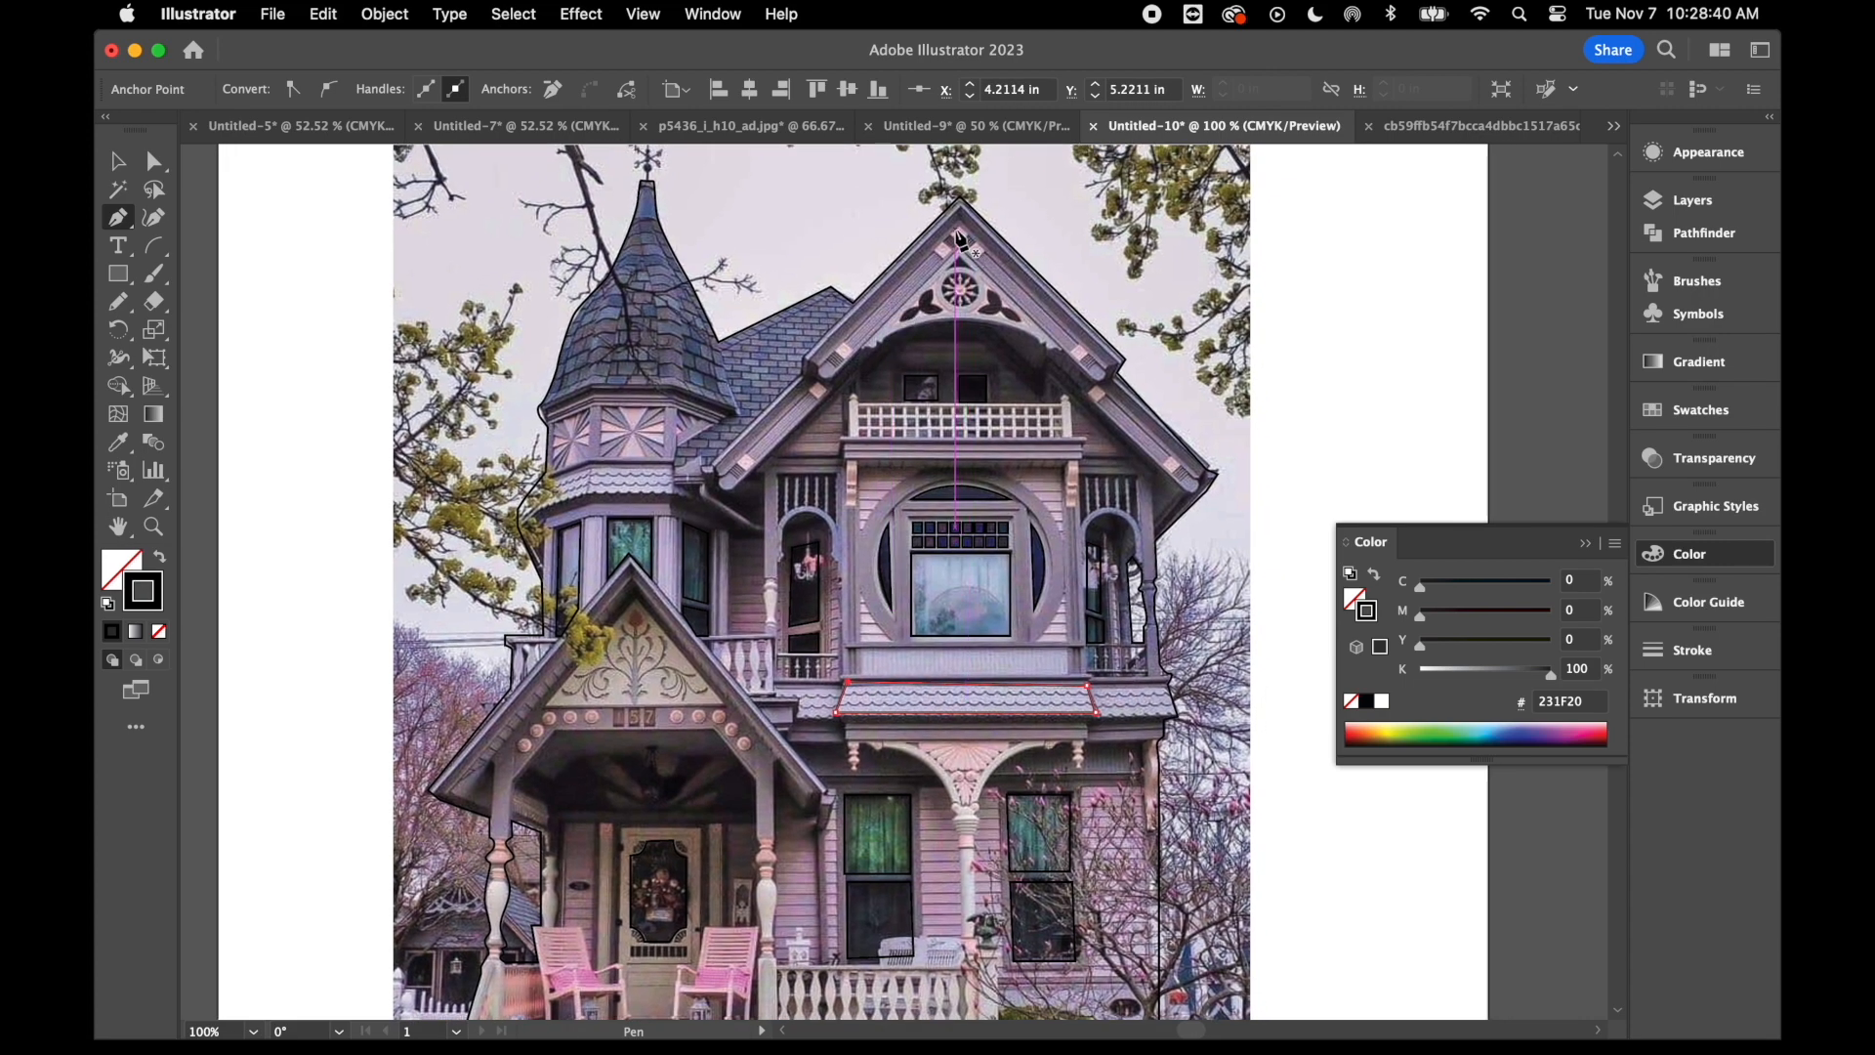
drag(960, 235, 963, 251)
key(cmd+z)
click(823, 367)
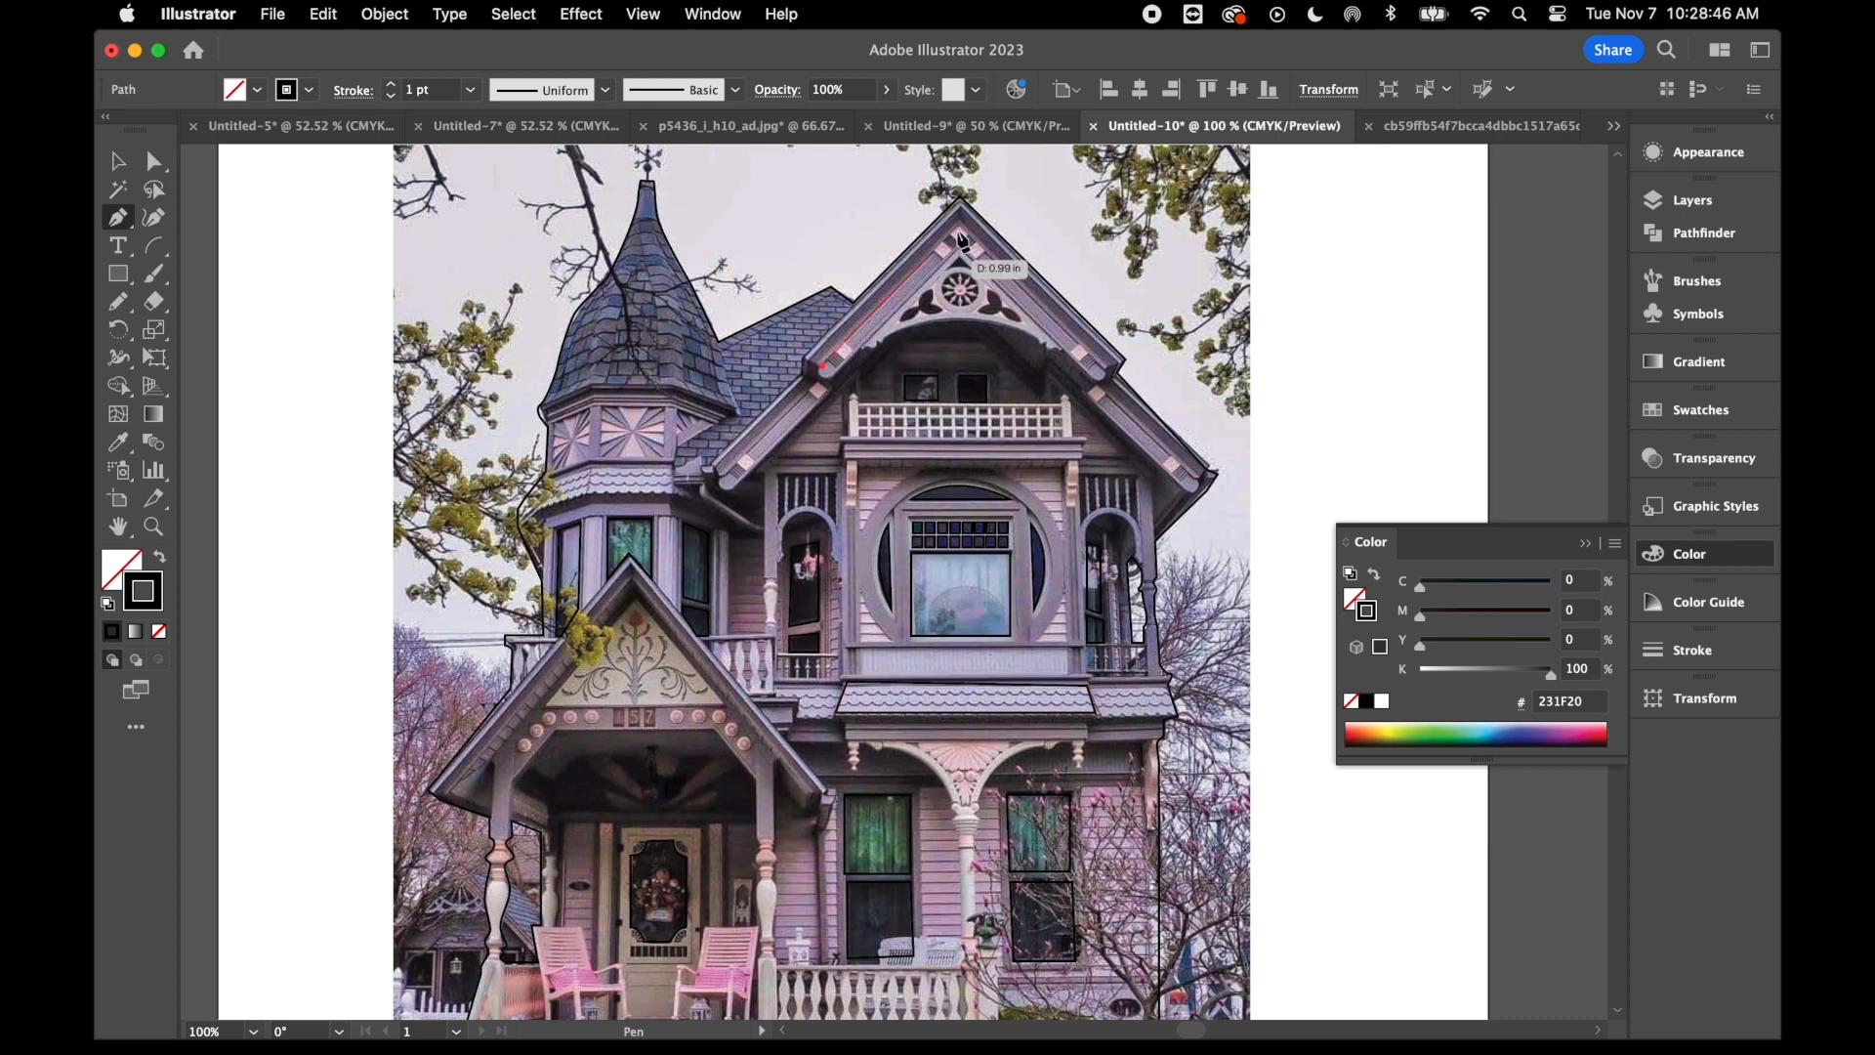
click(961, 231)
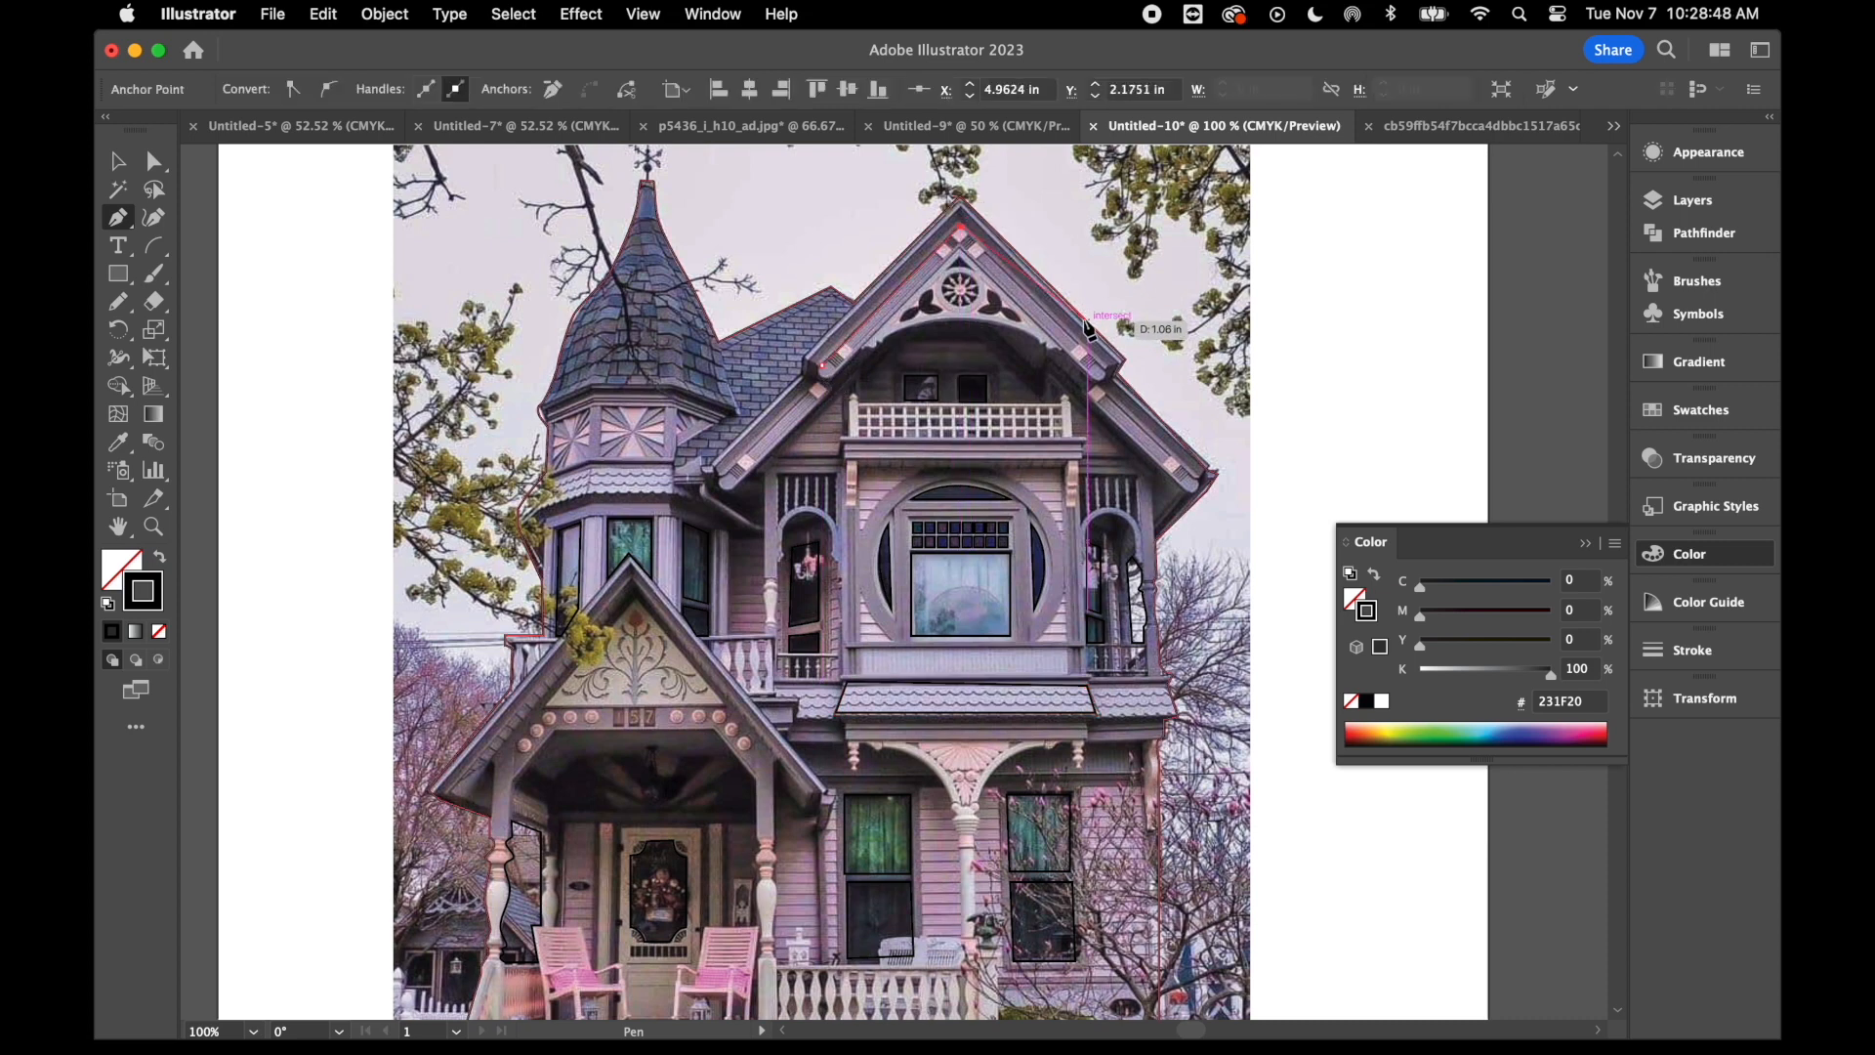
click(1103, 371)
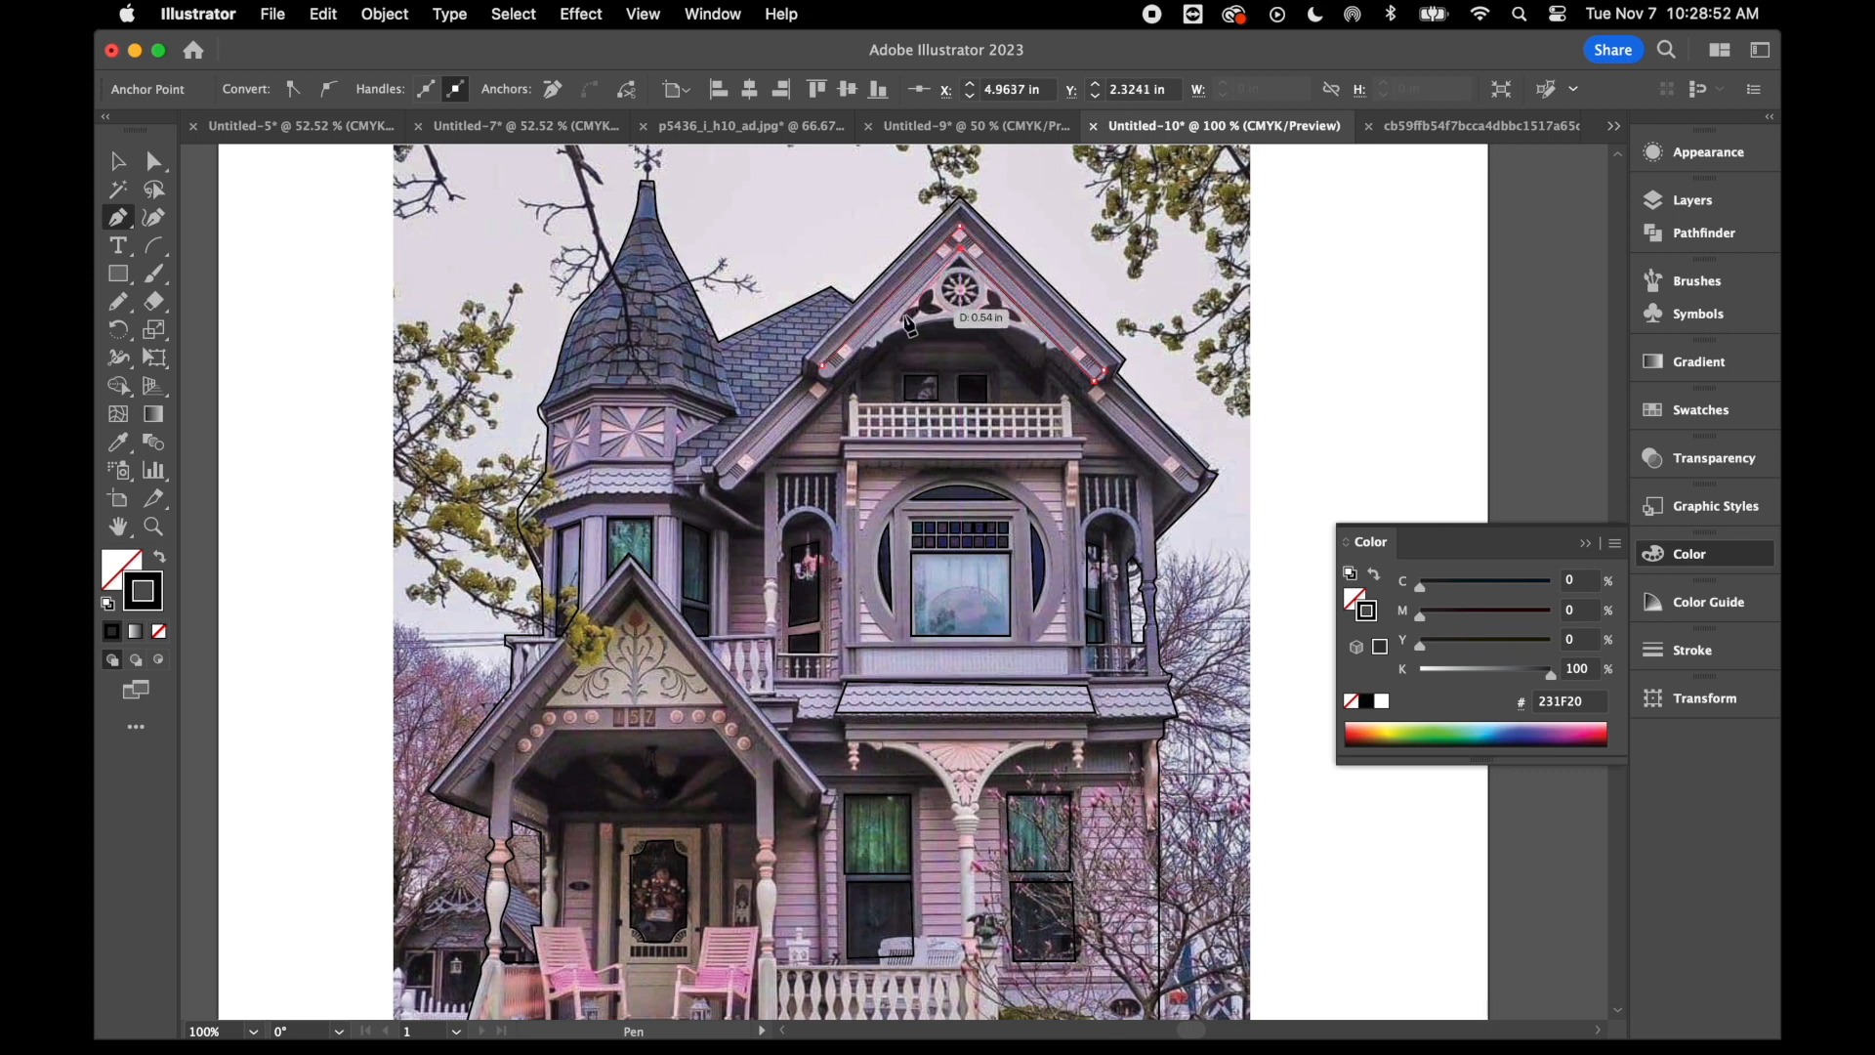
key(super+z)
click(836, 377)
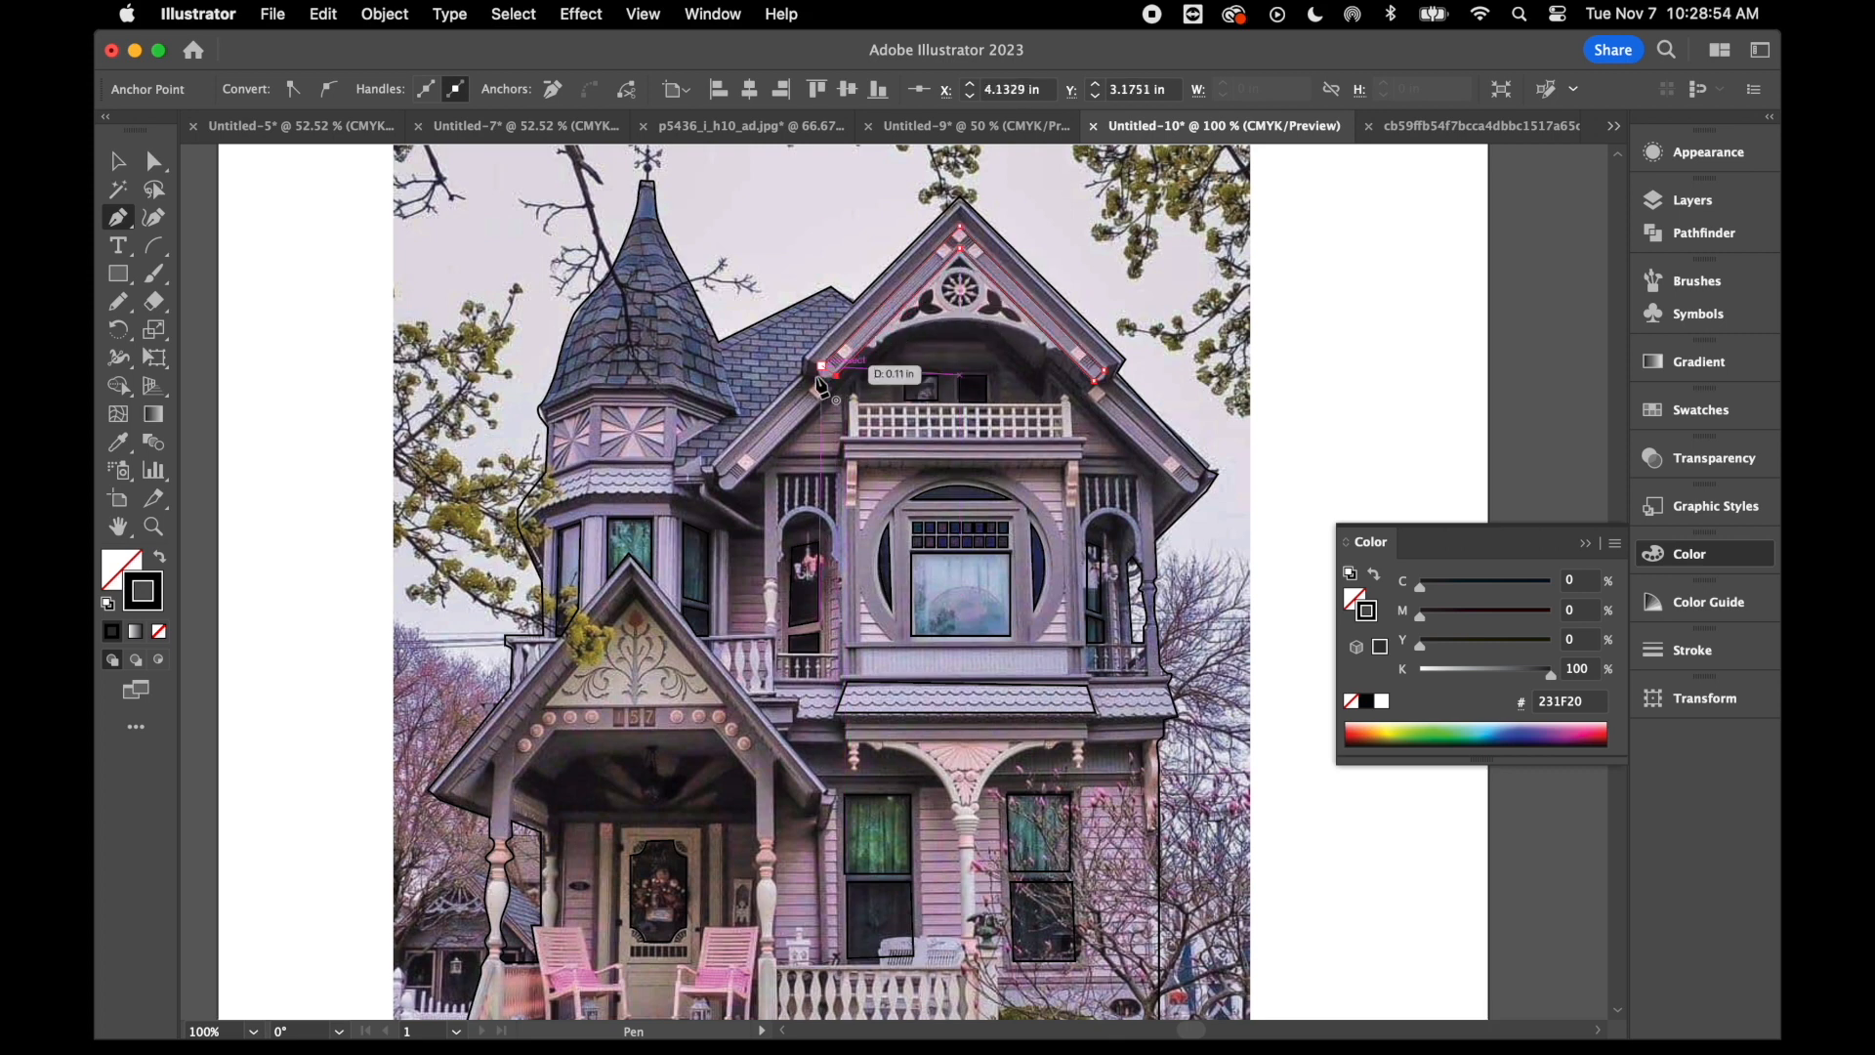
- Trace the arched trim beneath the gable's wheel ornament and adjust the curve at its right end
click(878, 348)
drag(1045, 348, 1094, 375)
click(1061, 348)
click(960, 249)
click(155, 161)
click(1062, 348)
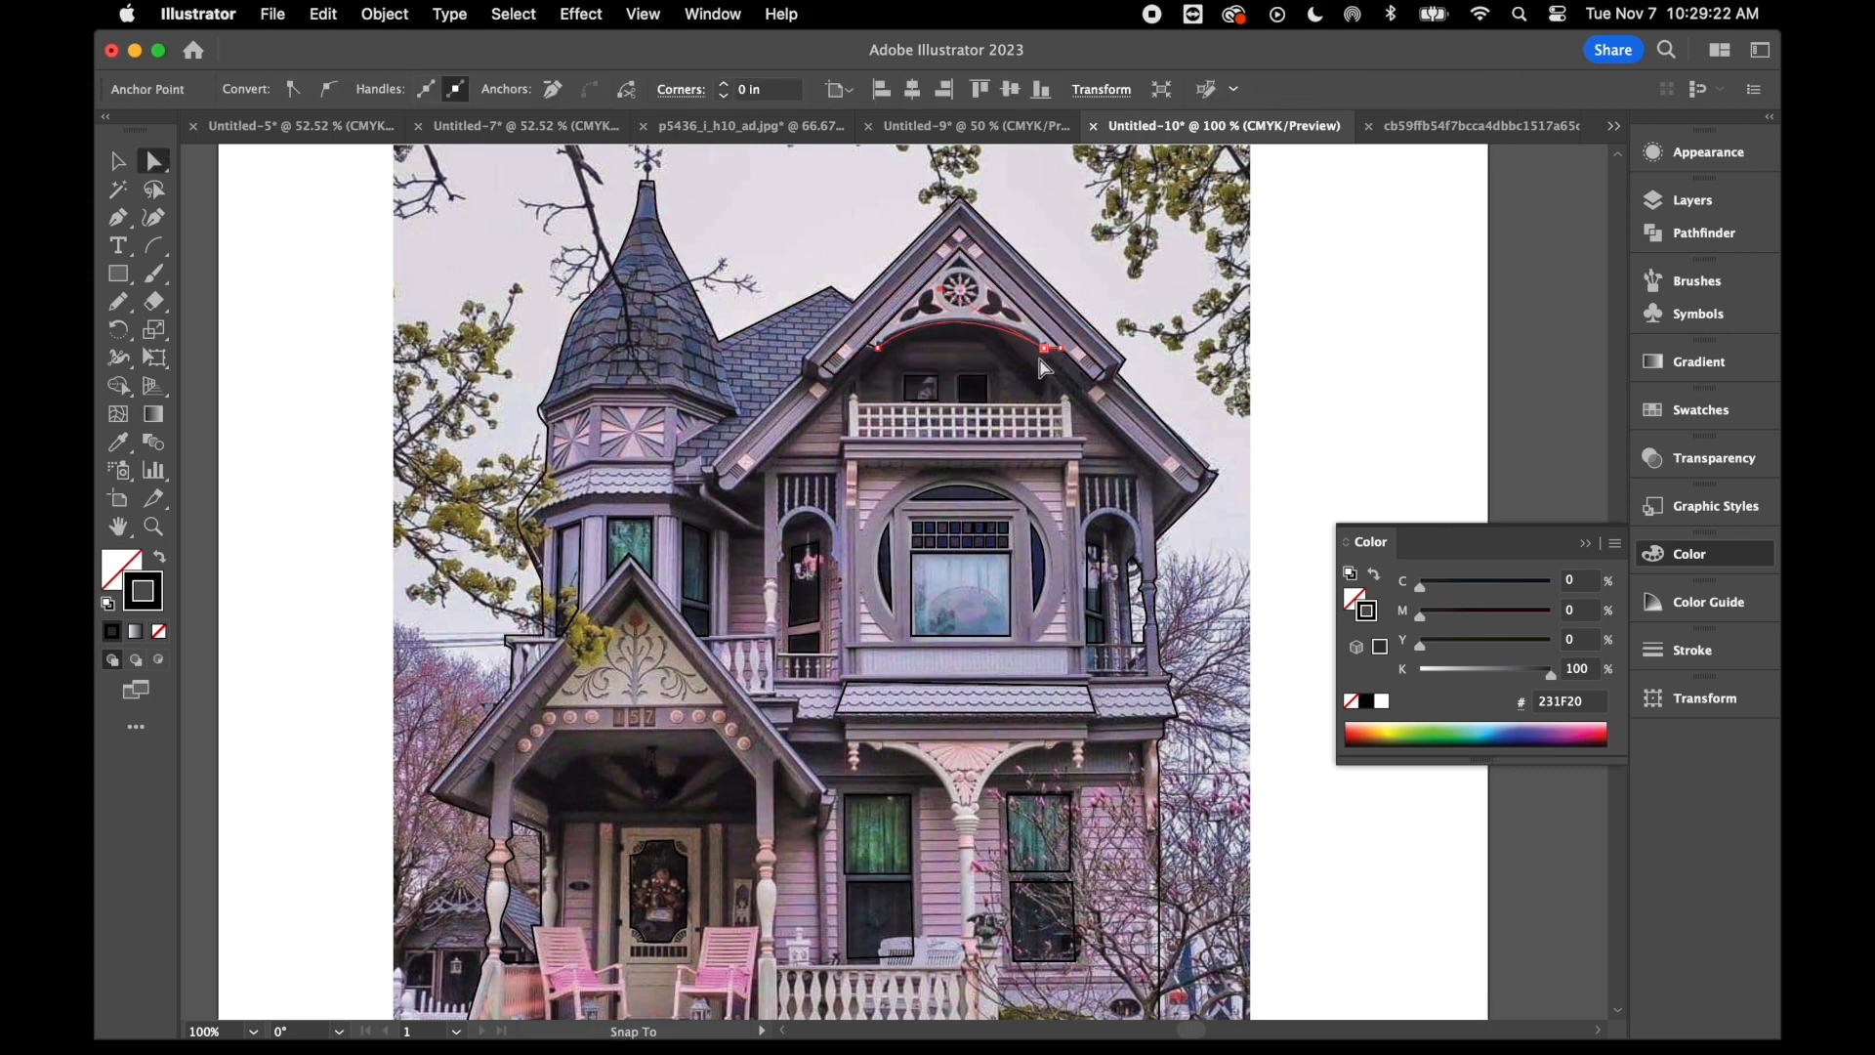
- Trace a closed shape around the slate roof section between the turret and the main gable with the Pen tool
scroll(958, 390, down, 1)
click(119, 219)
click(833, 292)
click(732, 343)
click(745, 383)
click(752, 403)
click(688, 443)
click(712, 461)
click(803, 369)
click(832, 292)
- Trace the slate facet edges on the left side of the turret roof
scroll(742, 391, up, 3)
click(654, 283)
click(612, 332)
click(611, 438)
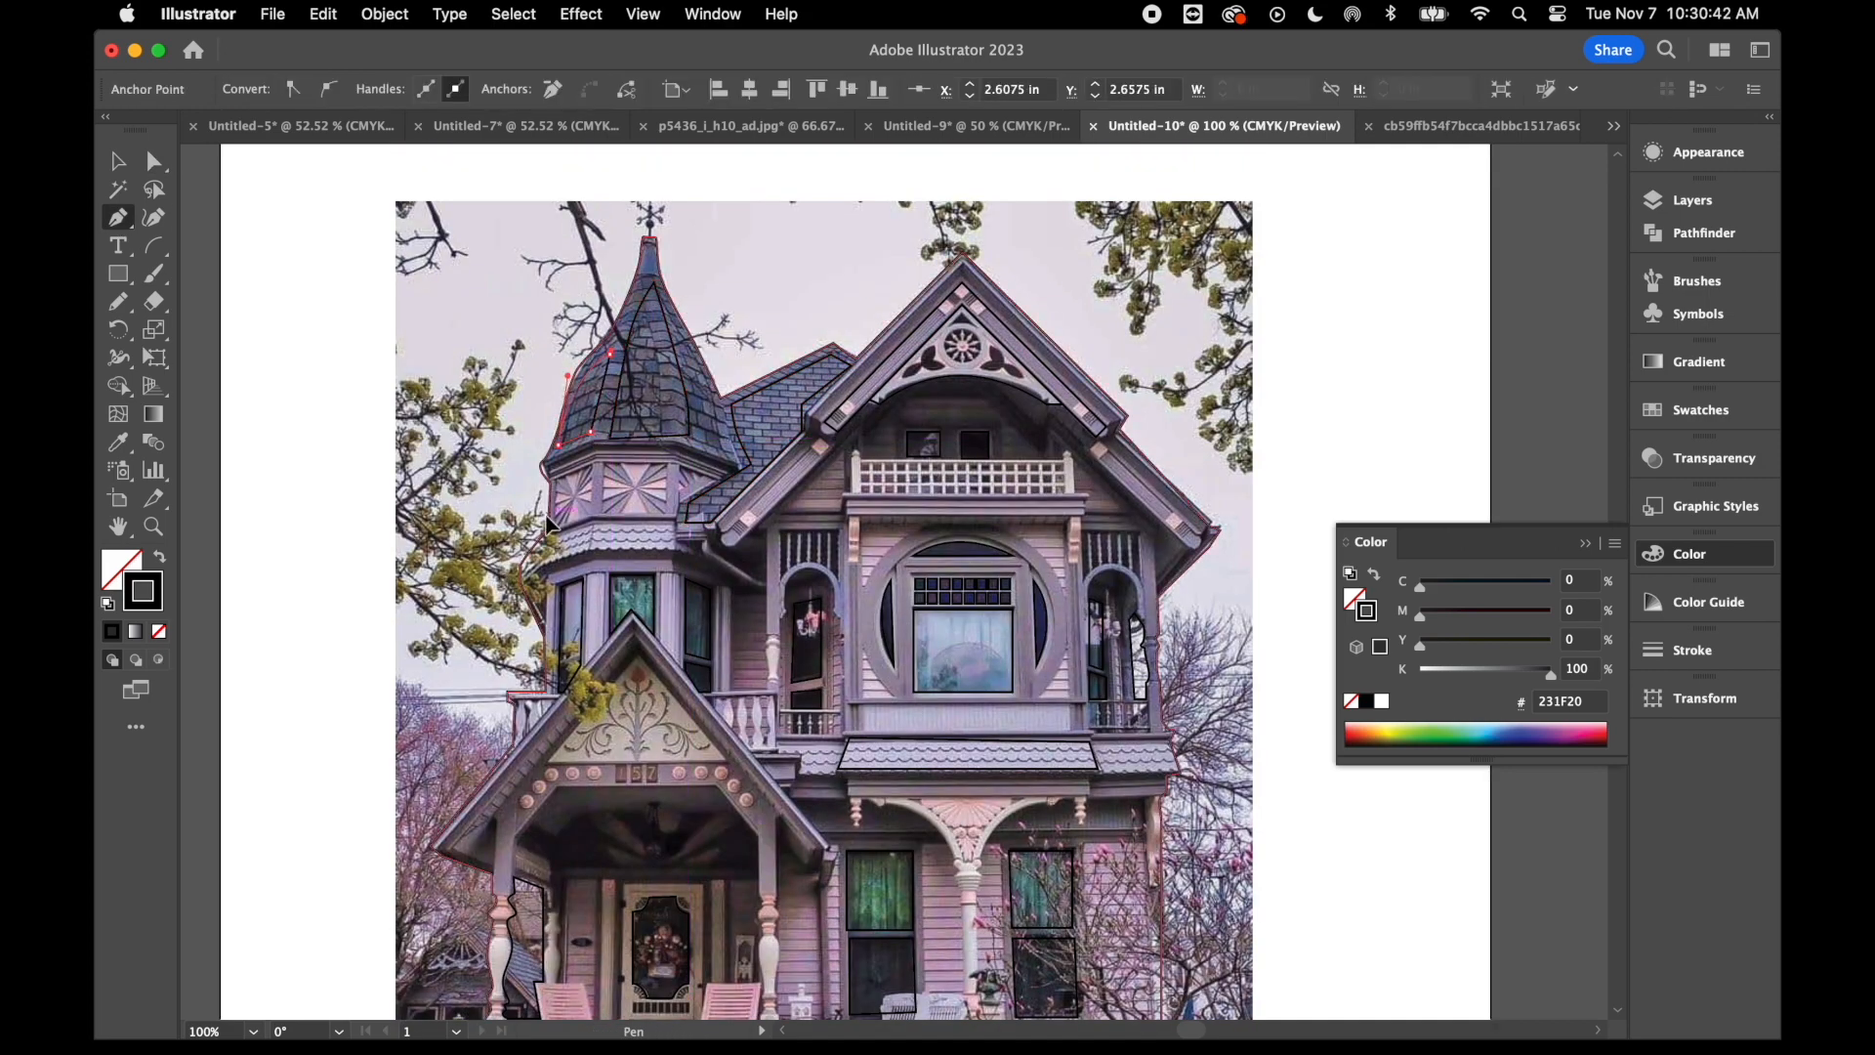
- Trace the front panel of the shingled band above the turret windows as a four-sided shape
key(super+equal)
key(super+equal)
scroll(1074, 586, down, 4)
click(907, 617)
click(1057, 617)
click(1062, 670)
click(895, 669)
- Trace the trim band along the porch gable's roof edge, from the peak down the right slope to the eave
scroll(899, 644, down, 6)
scroll(899, 642, down, 2)
click(870, 366)
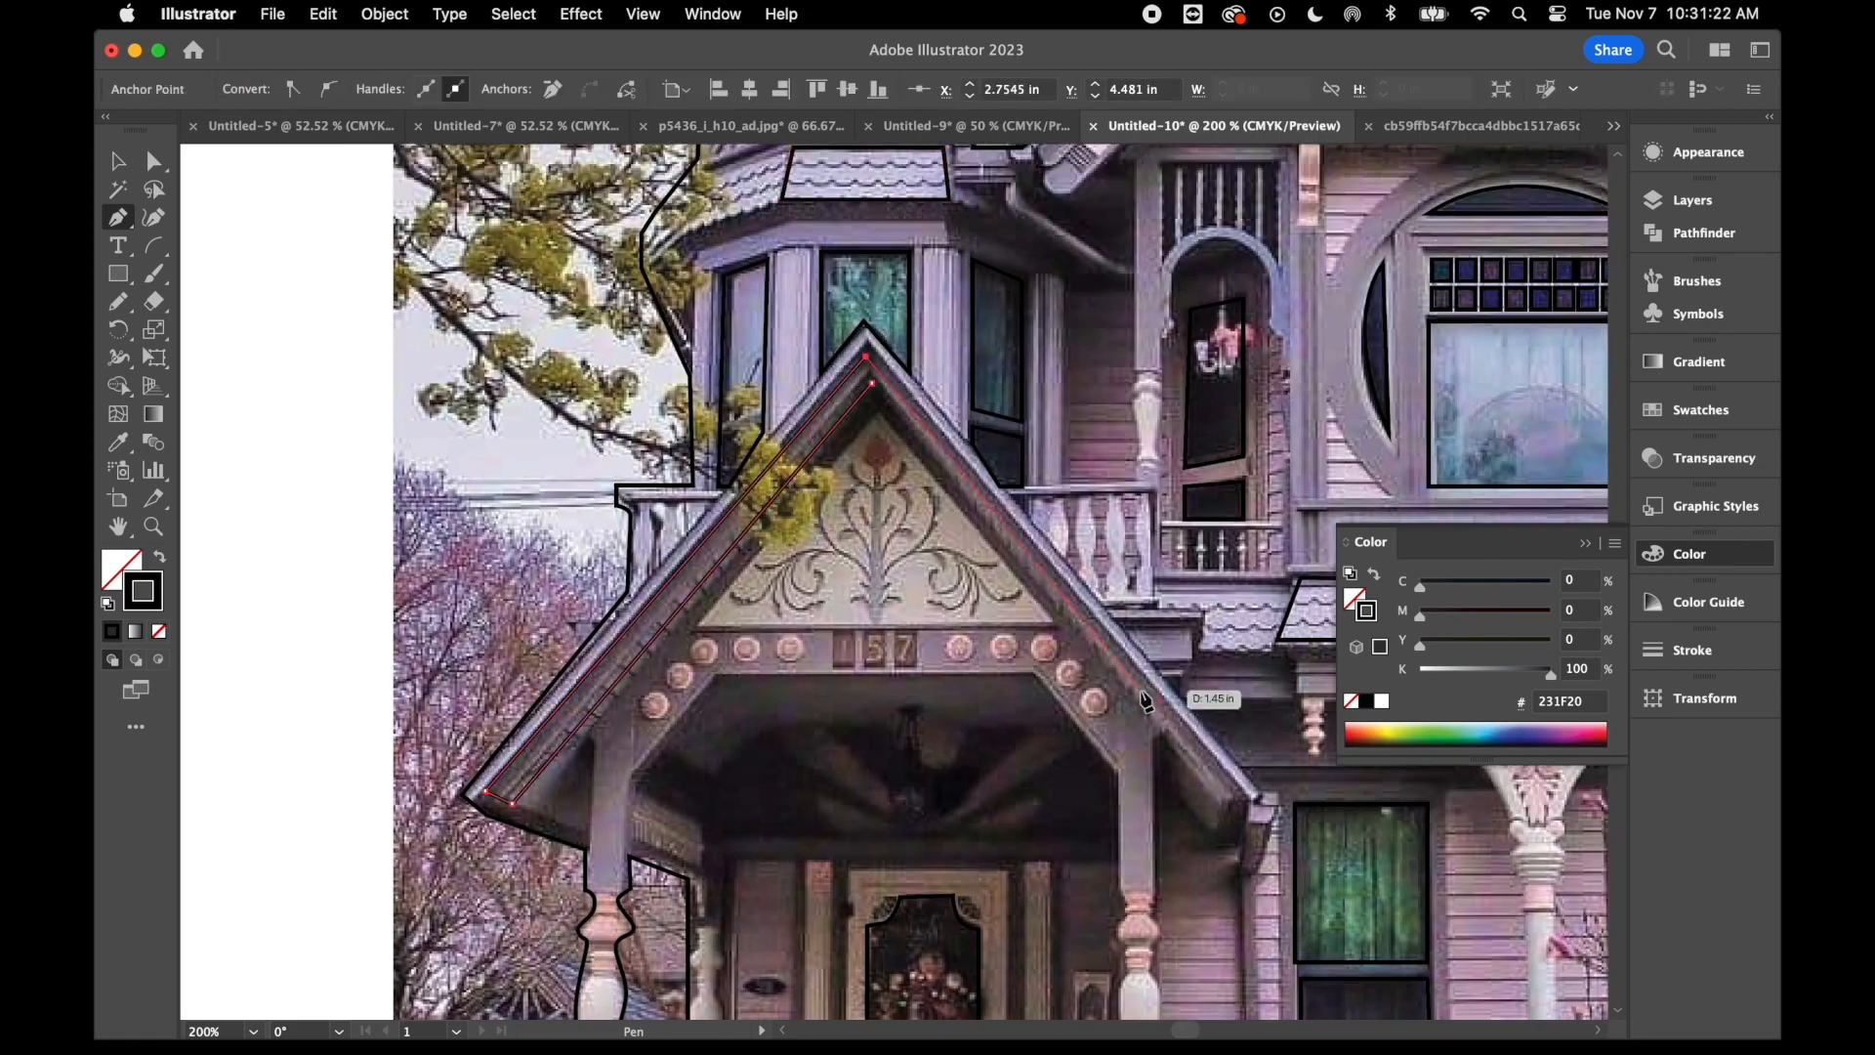
click(1235, 797)
click(1217, 805)
scroll(1047, 606, right, 8)
scroll(1047, 606, down, 4)
click(766, 674)
- Trace the trim beam beneath the upper balcony of the main gable as a four-sided shape
scroll(910, 718, up, 10)
scroll(910, 718, up, 6)
click(483, 663)
click(970, 663)
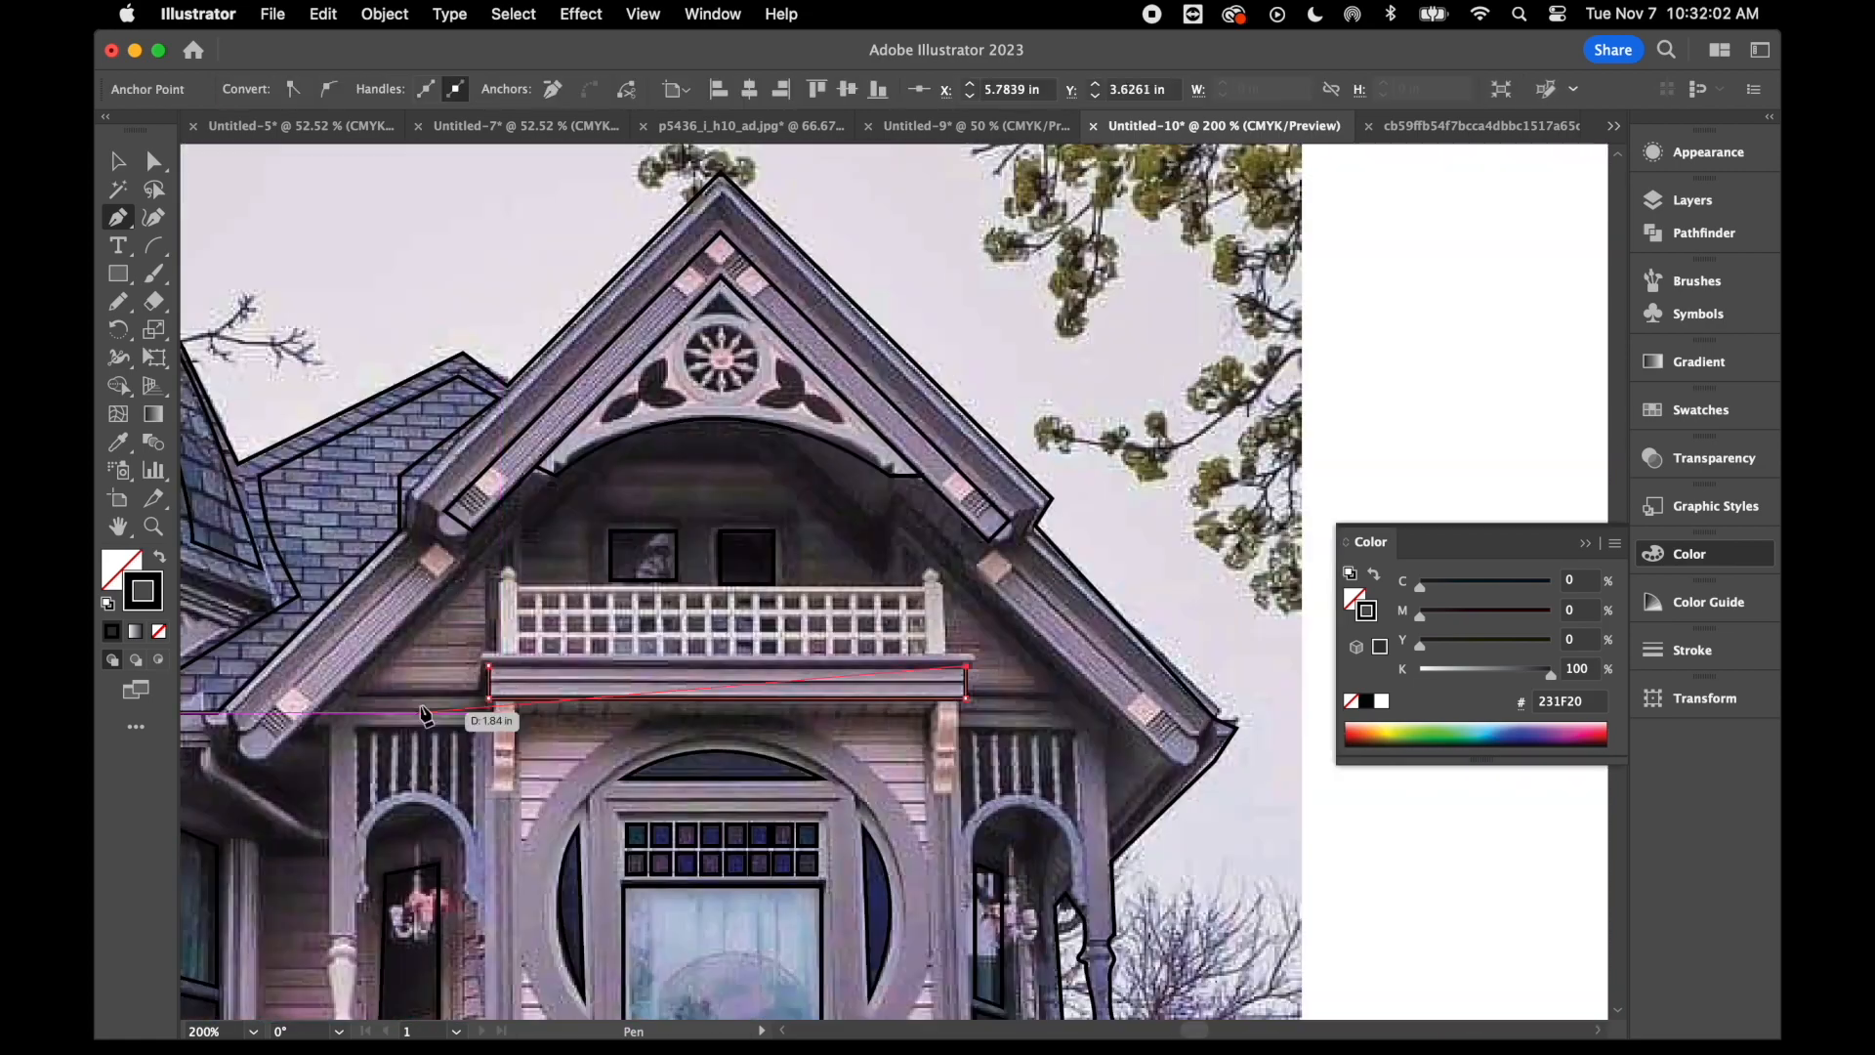
click(484, 702)
- Trace the top rail of the upper balcony's railing as a thin strip
key(super+equal)
key(super+equal)
scroll(838, 343, left, 5)
click(863, 590)
- Hide Layer 1 with the reference photo and clear the selection so only the line art shows
key(super+minus)
key(super+minus)
key(super+minus)
key(super+minus)
key(super+minus)
scroll(864, 633, down, 3)
scroll(865, 633, right, 1)
click(1693, 199)
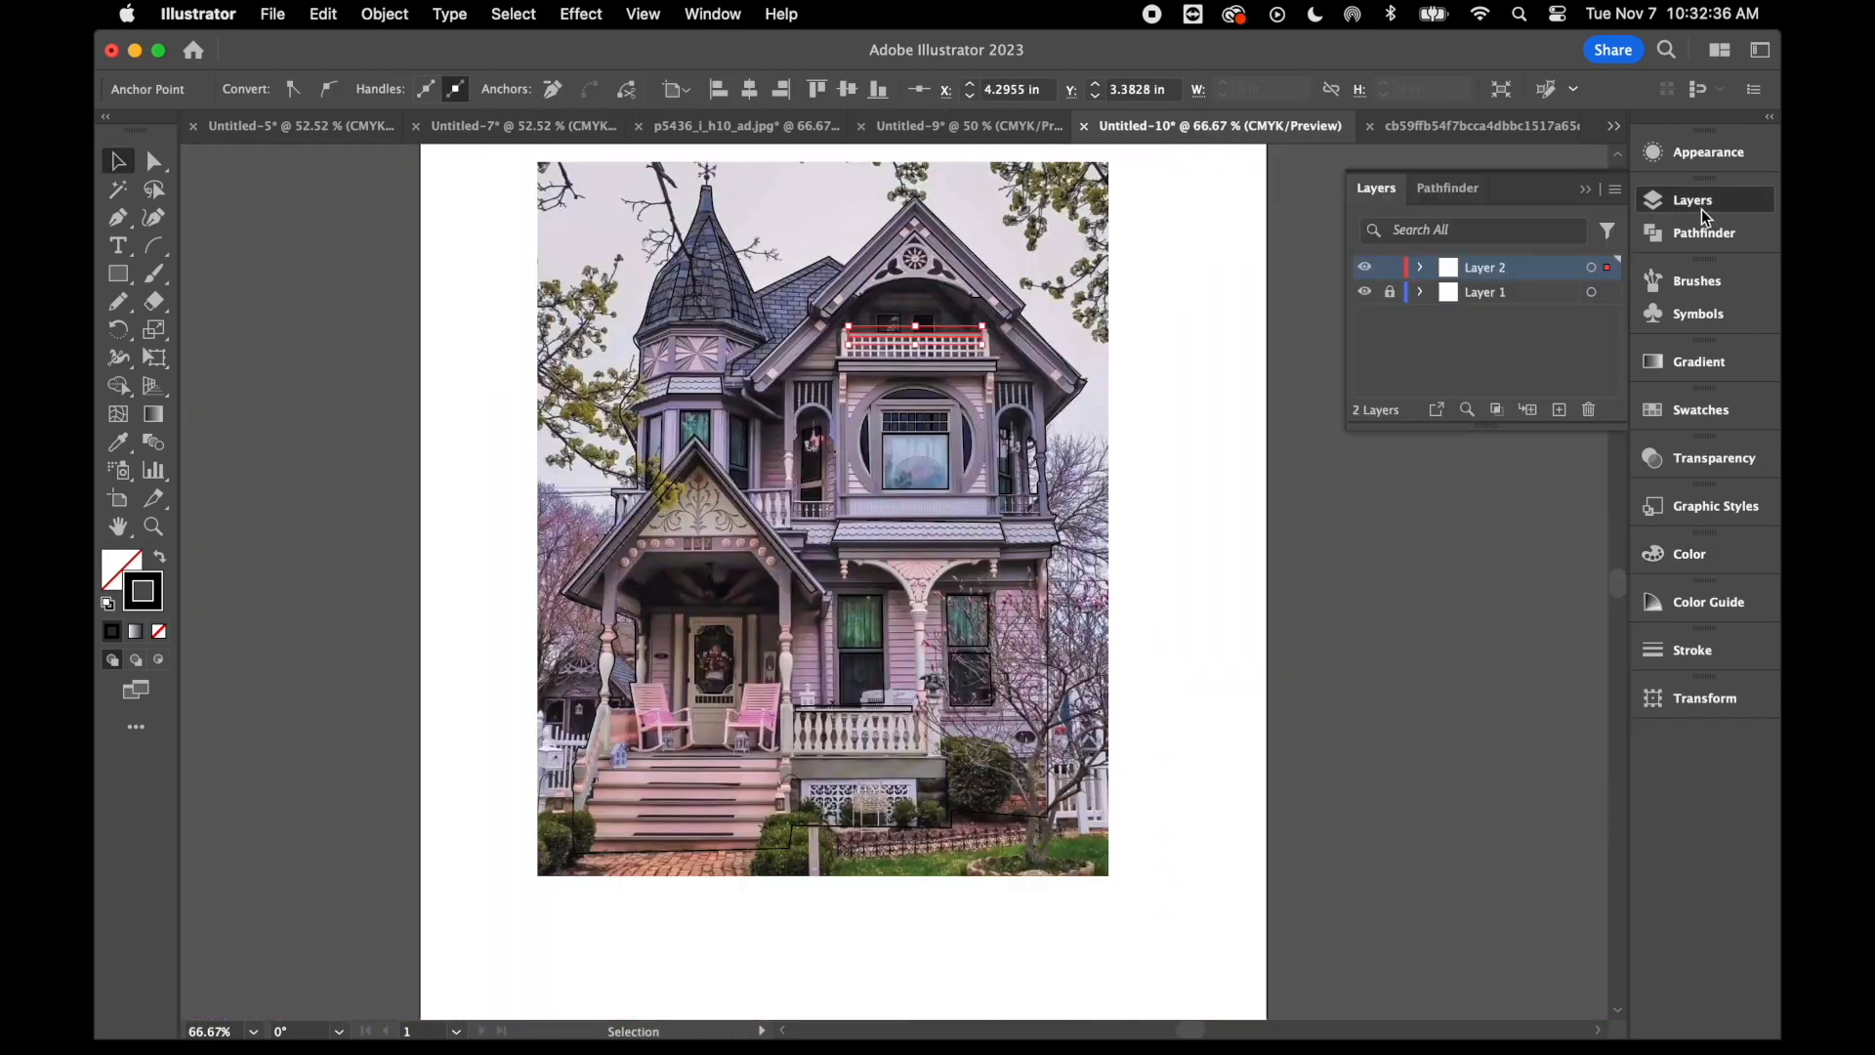
click(1365, 294)
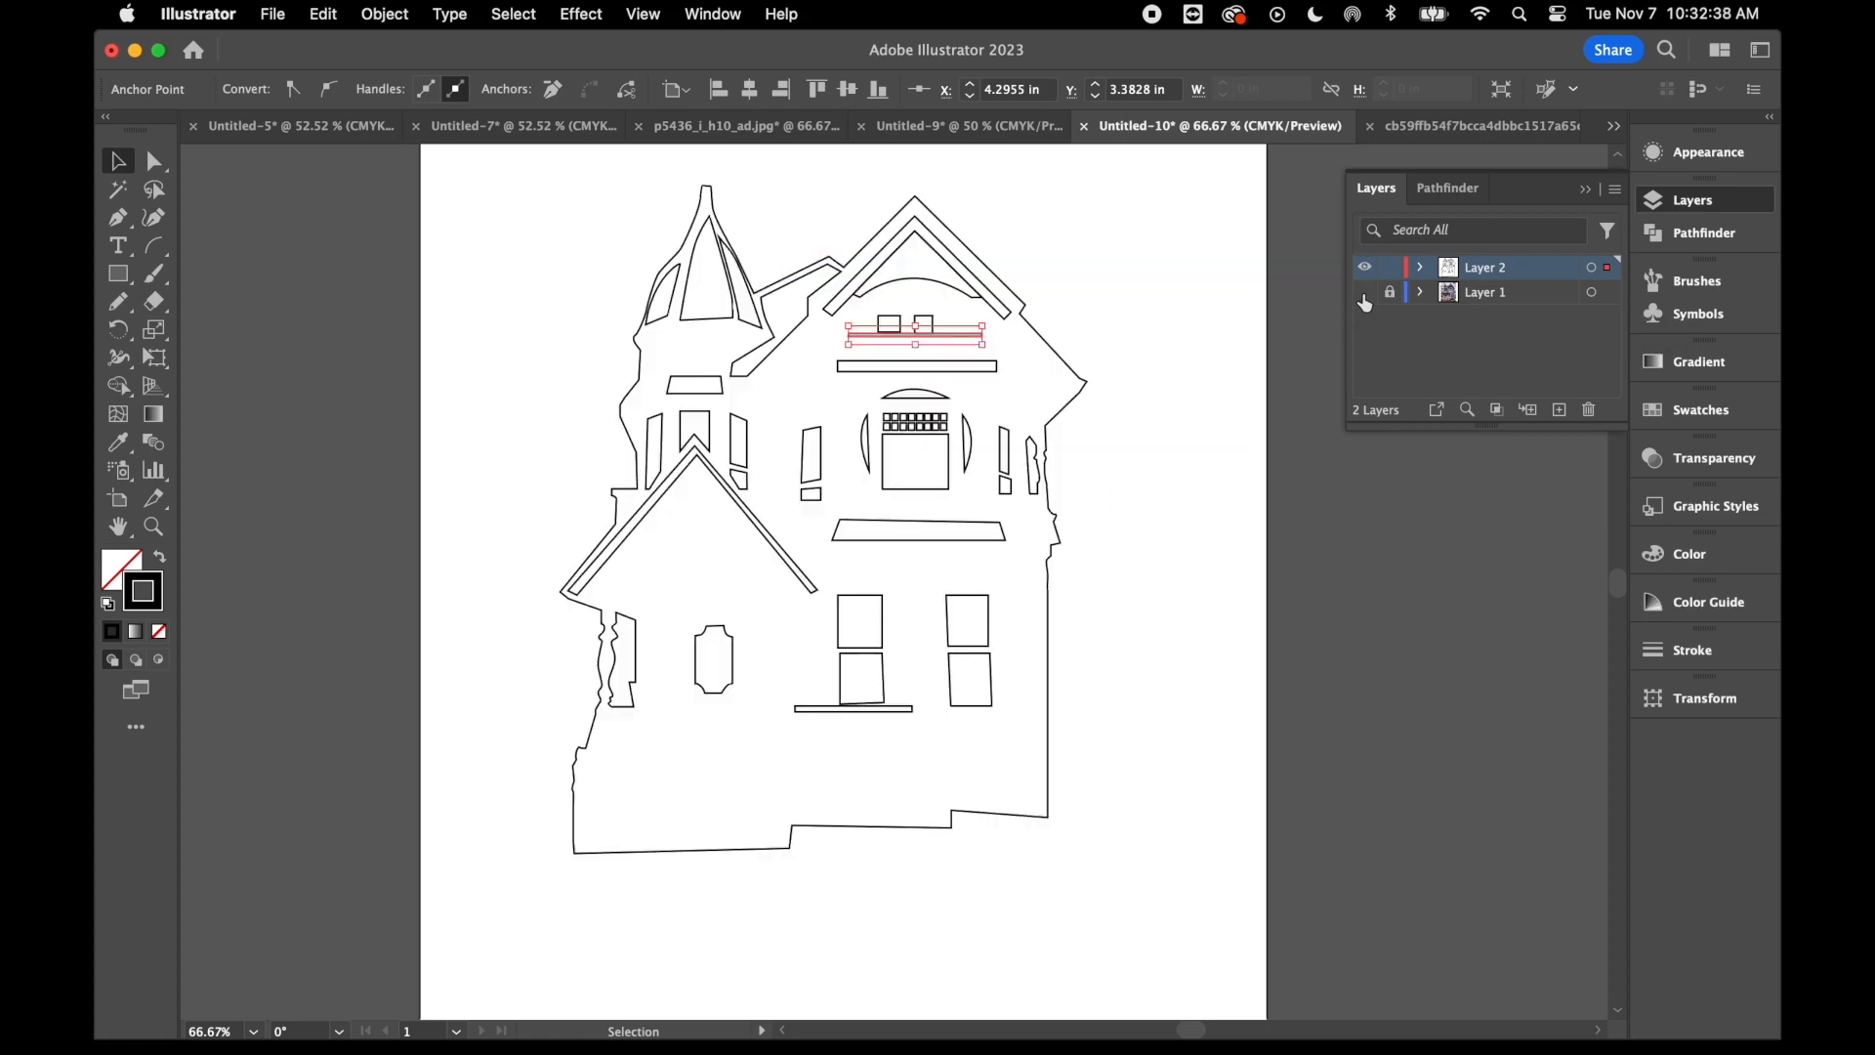
click(1191, 420)
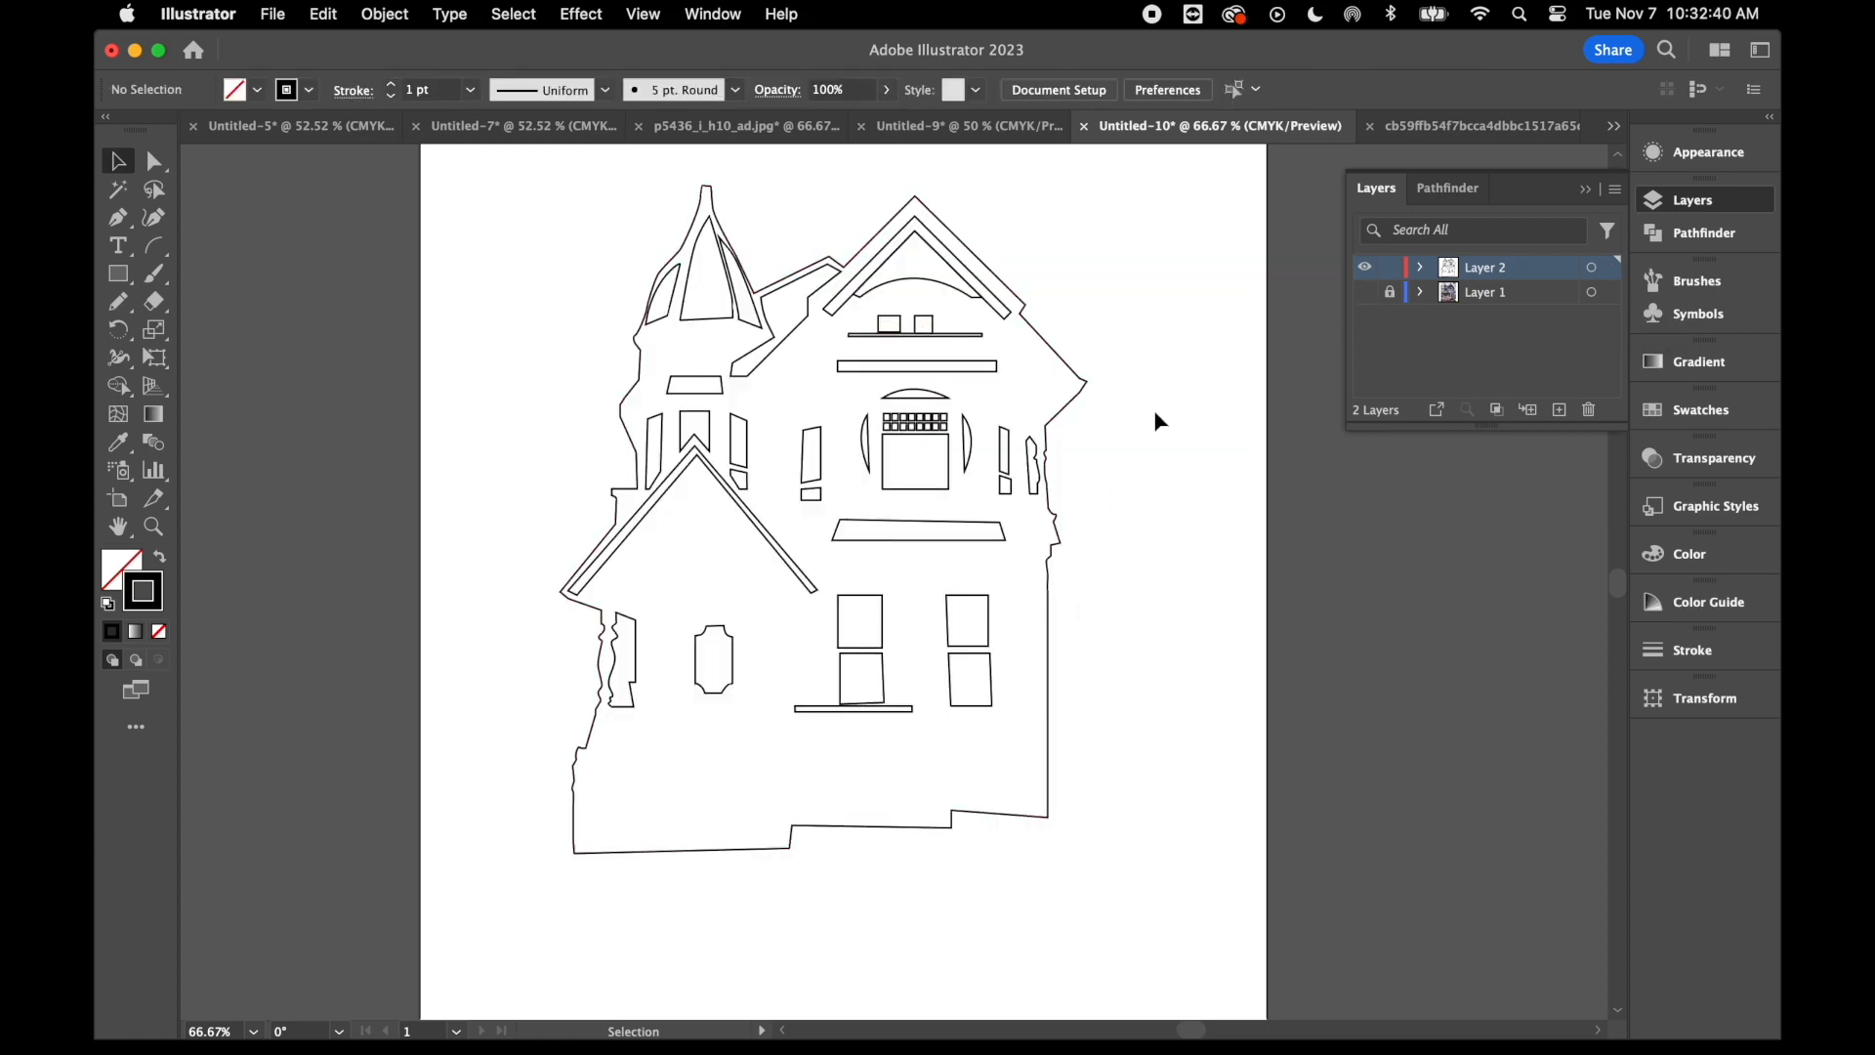
- Give all the window shapes and the front door's glass panel a solid yellow fill with no stroke
click(668, 452)
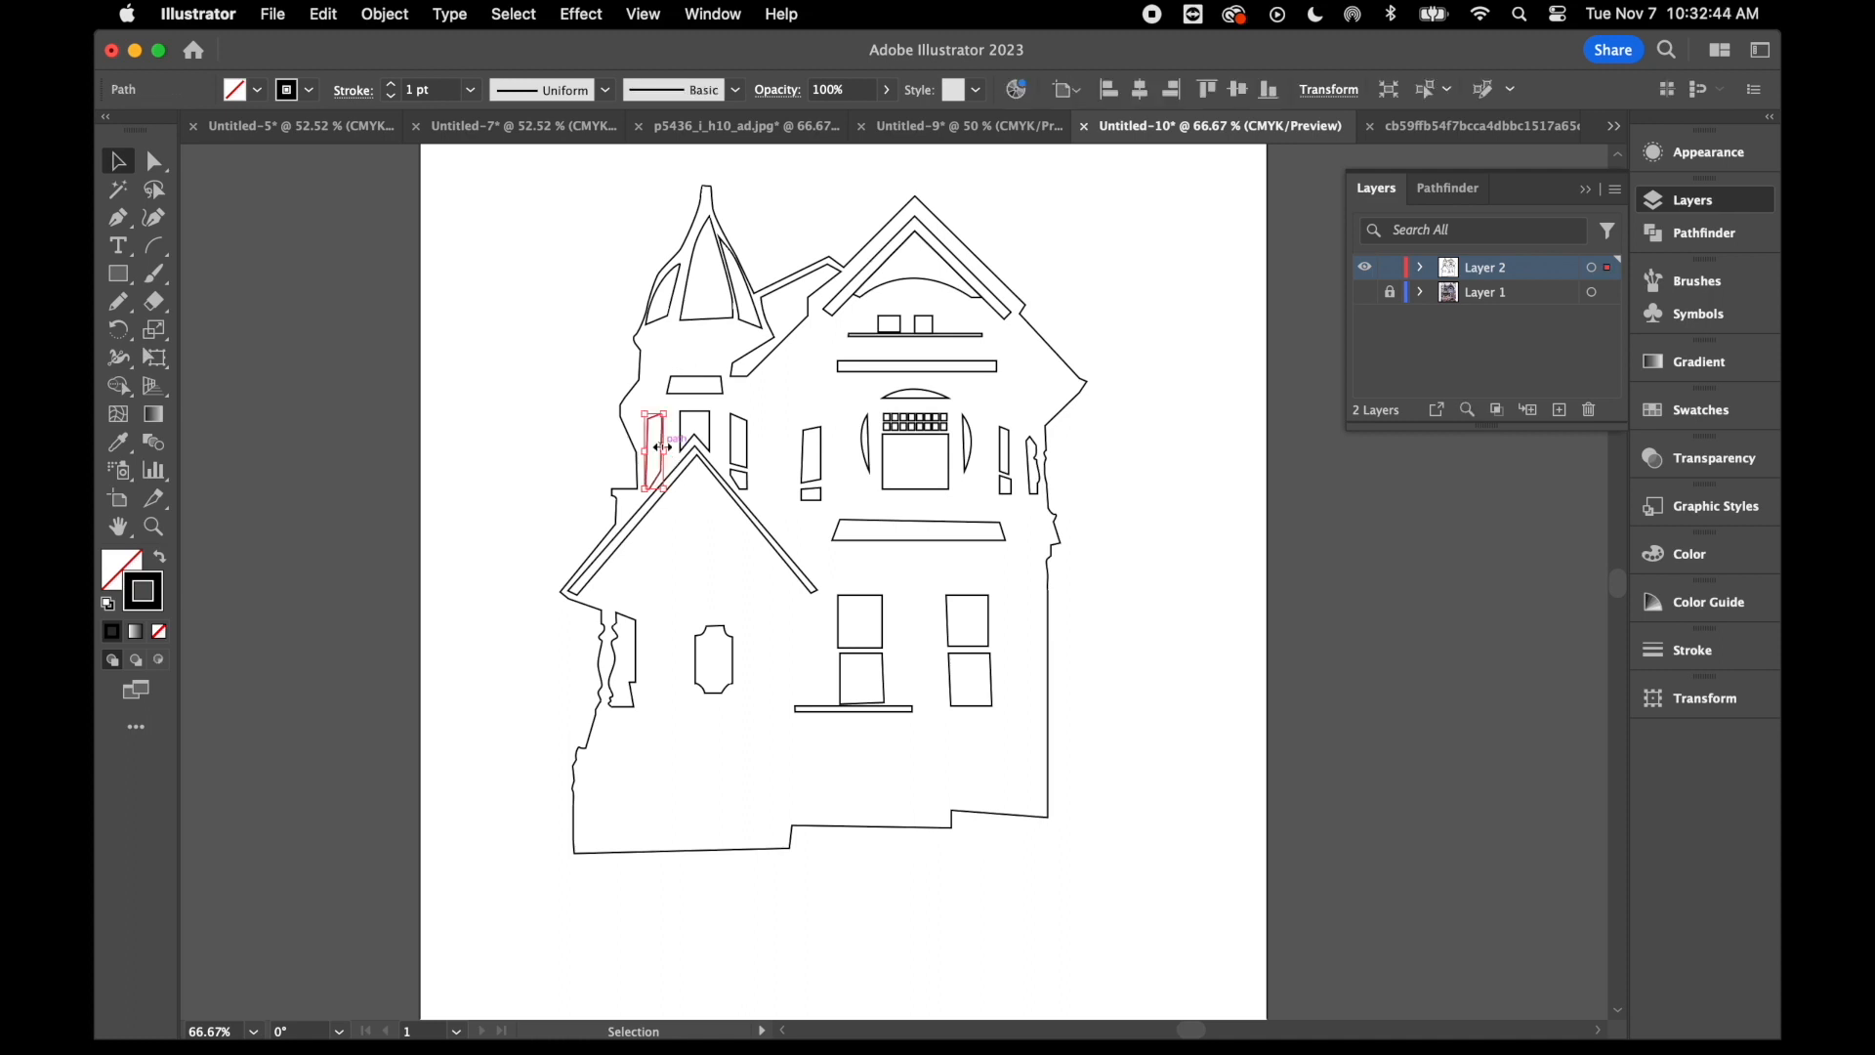
shift+click(714, 444)
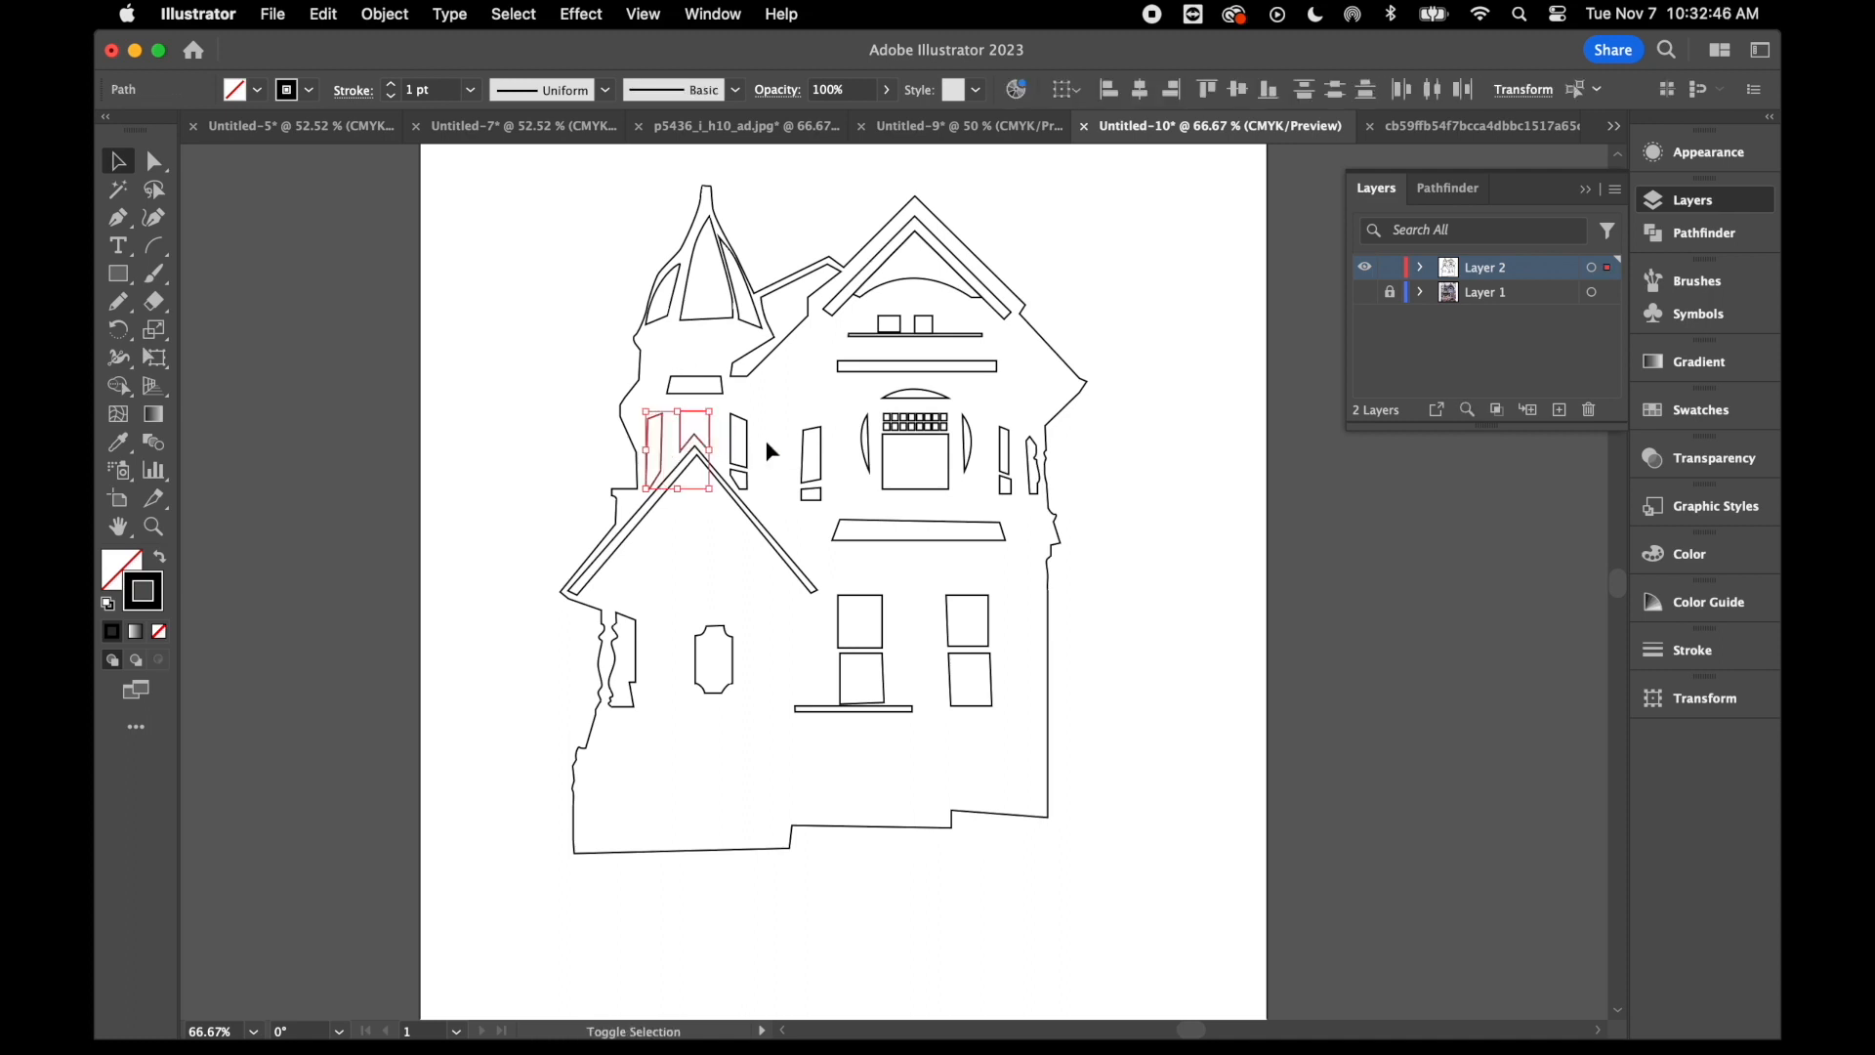
shift+click(740, 449)
shift+click(734, 488)
shift+click(734, 651)
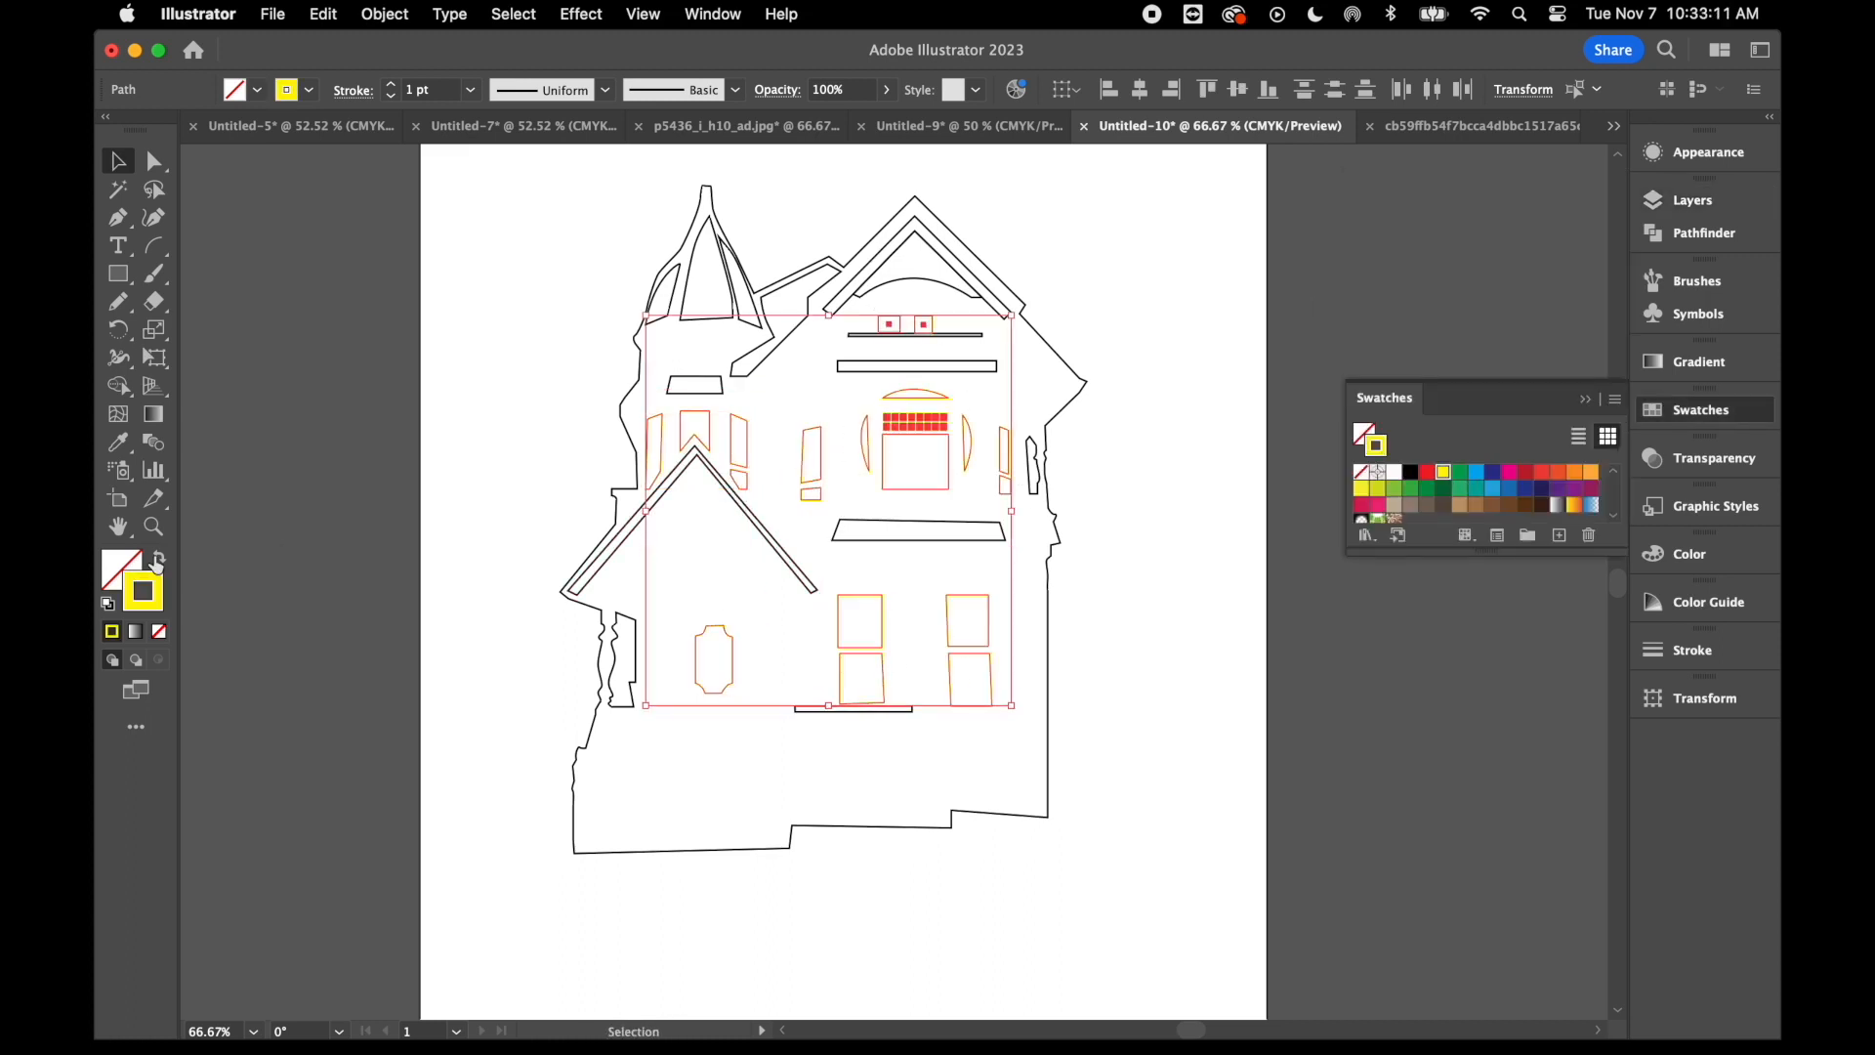
click(792, 653)
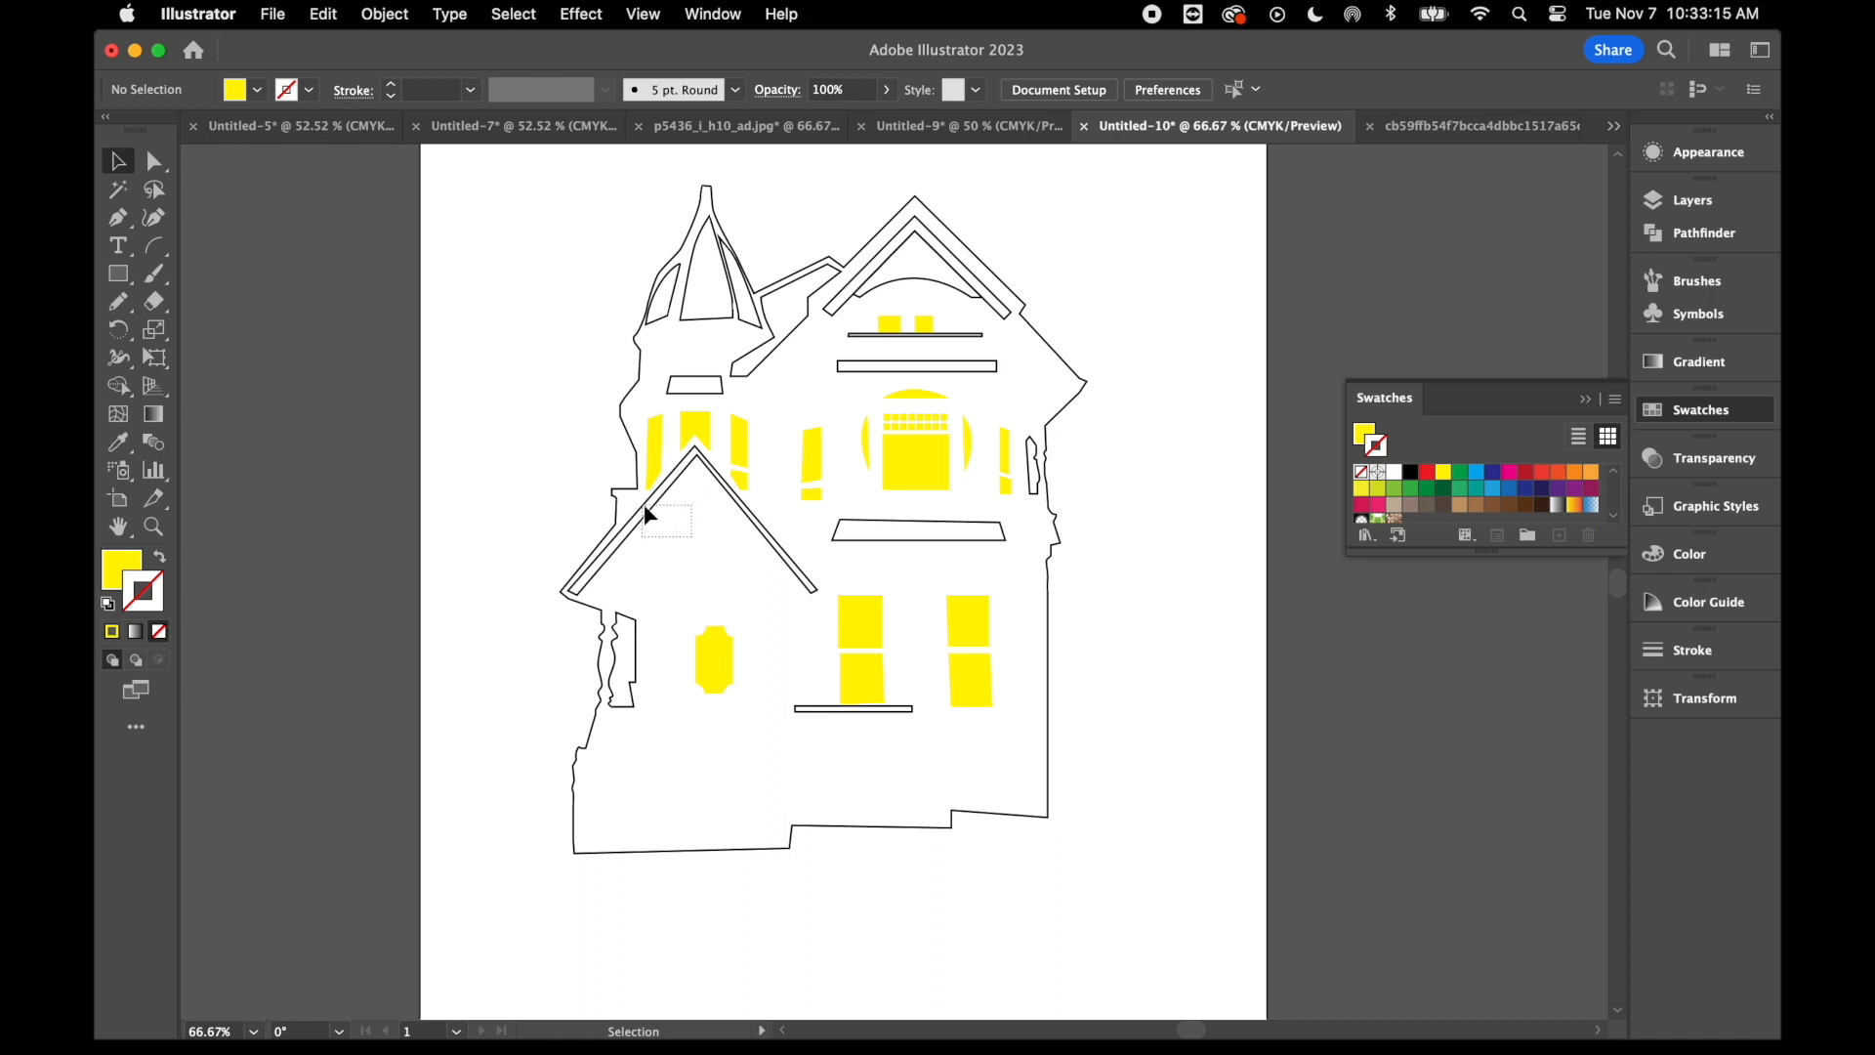
- Give the turret facets, roof section, gable and trim shapes a solid gray fill with no stroke
drag(645, 506, 639, 502)
shift+click(672, 306)
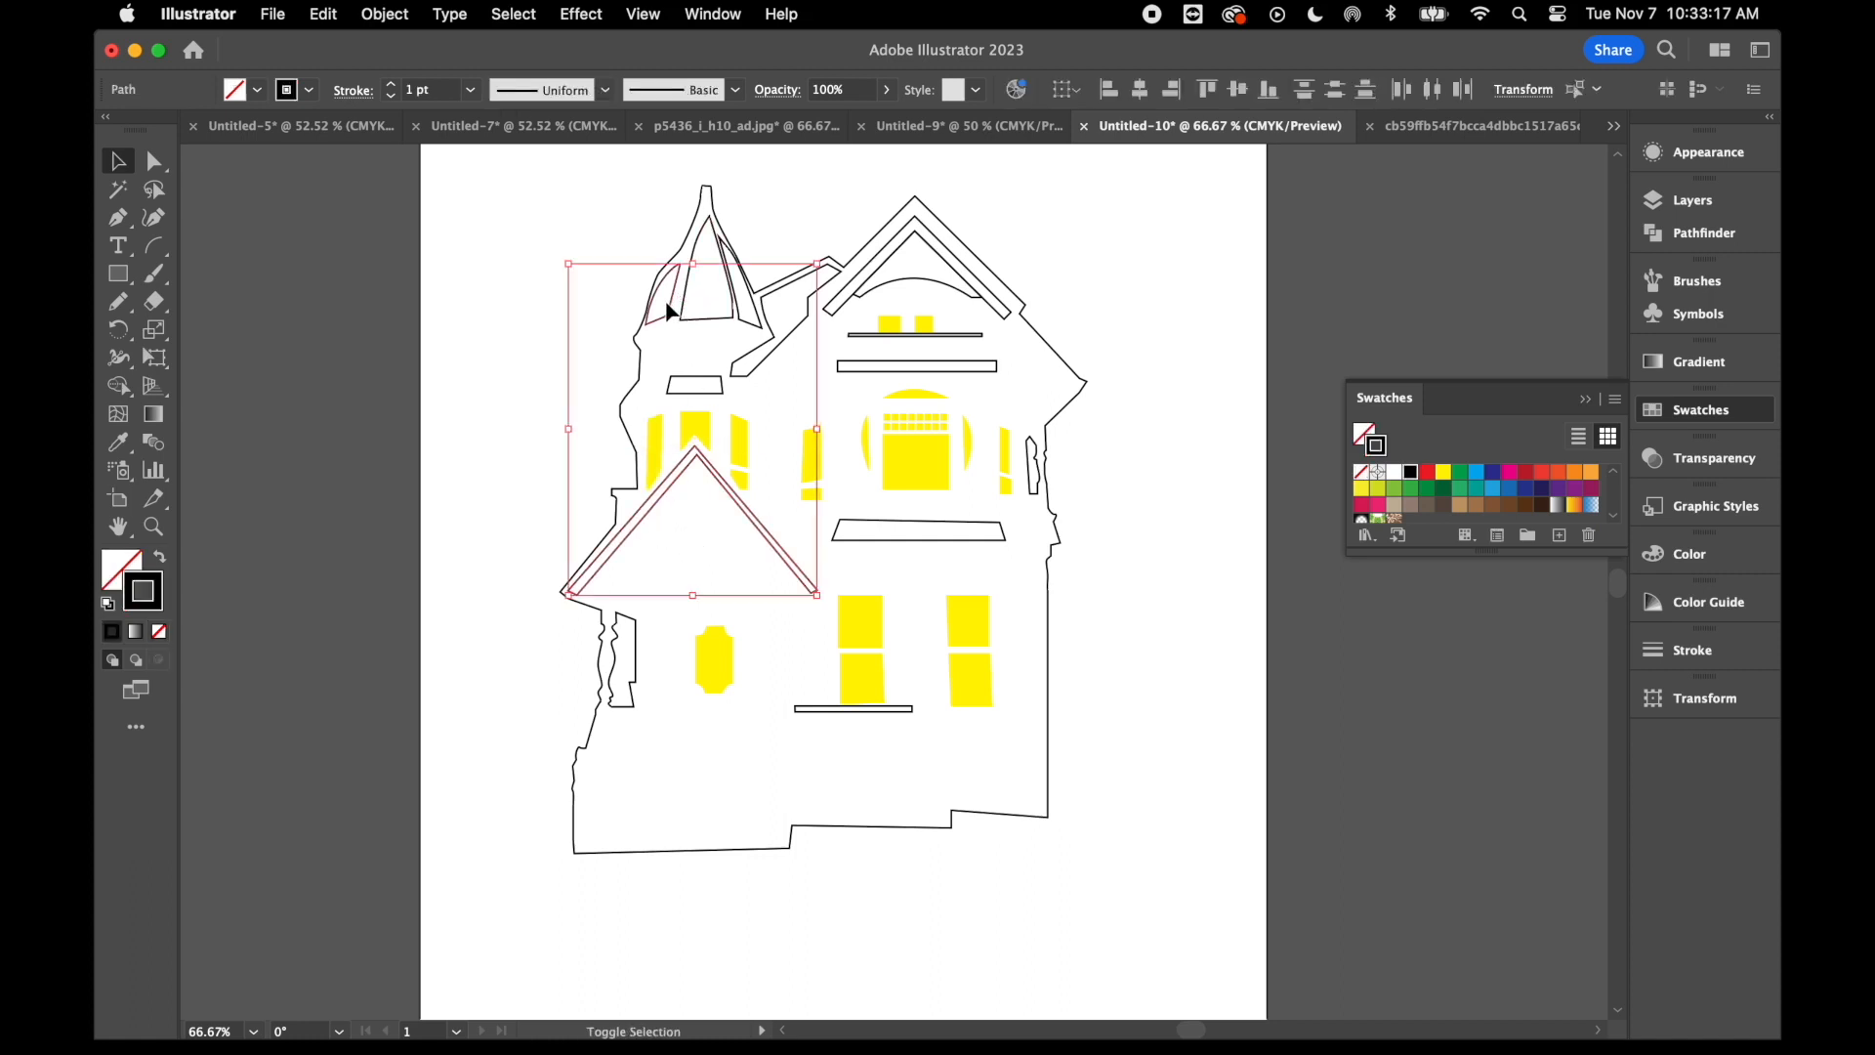
shift+click(715, 322)
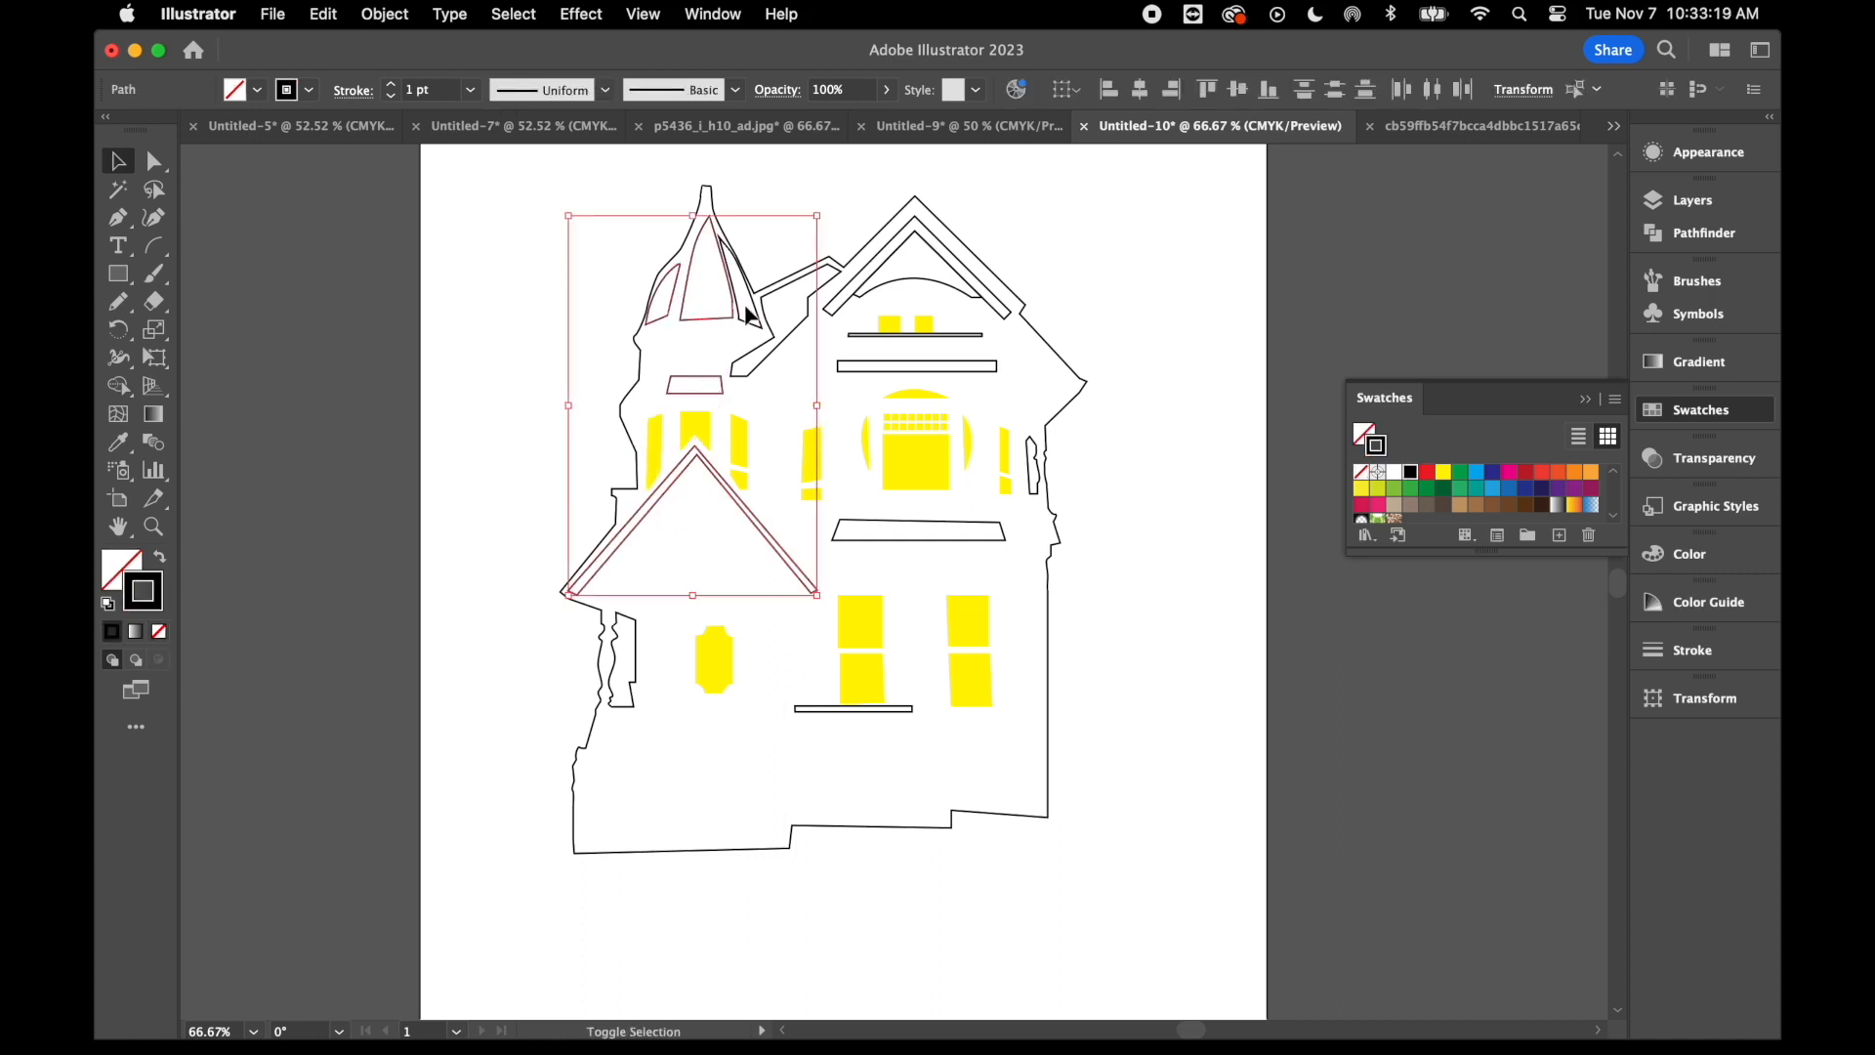
shift+click(789, 334)
shift+click(904, 284)
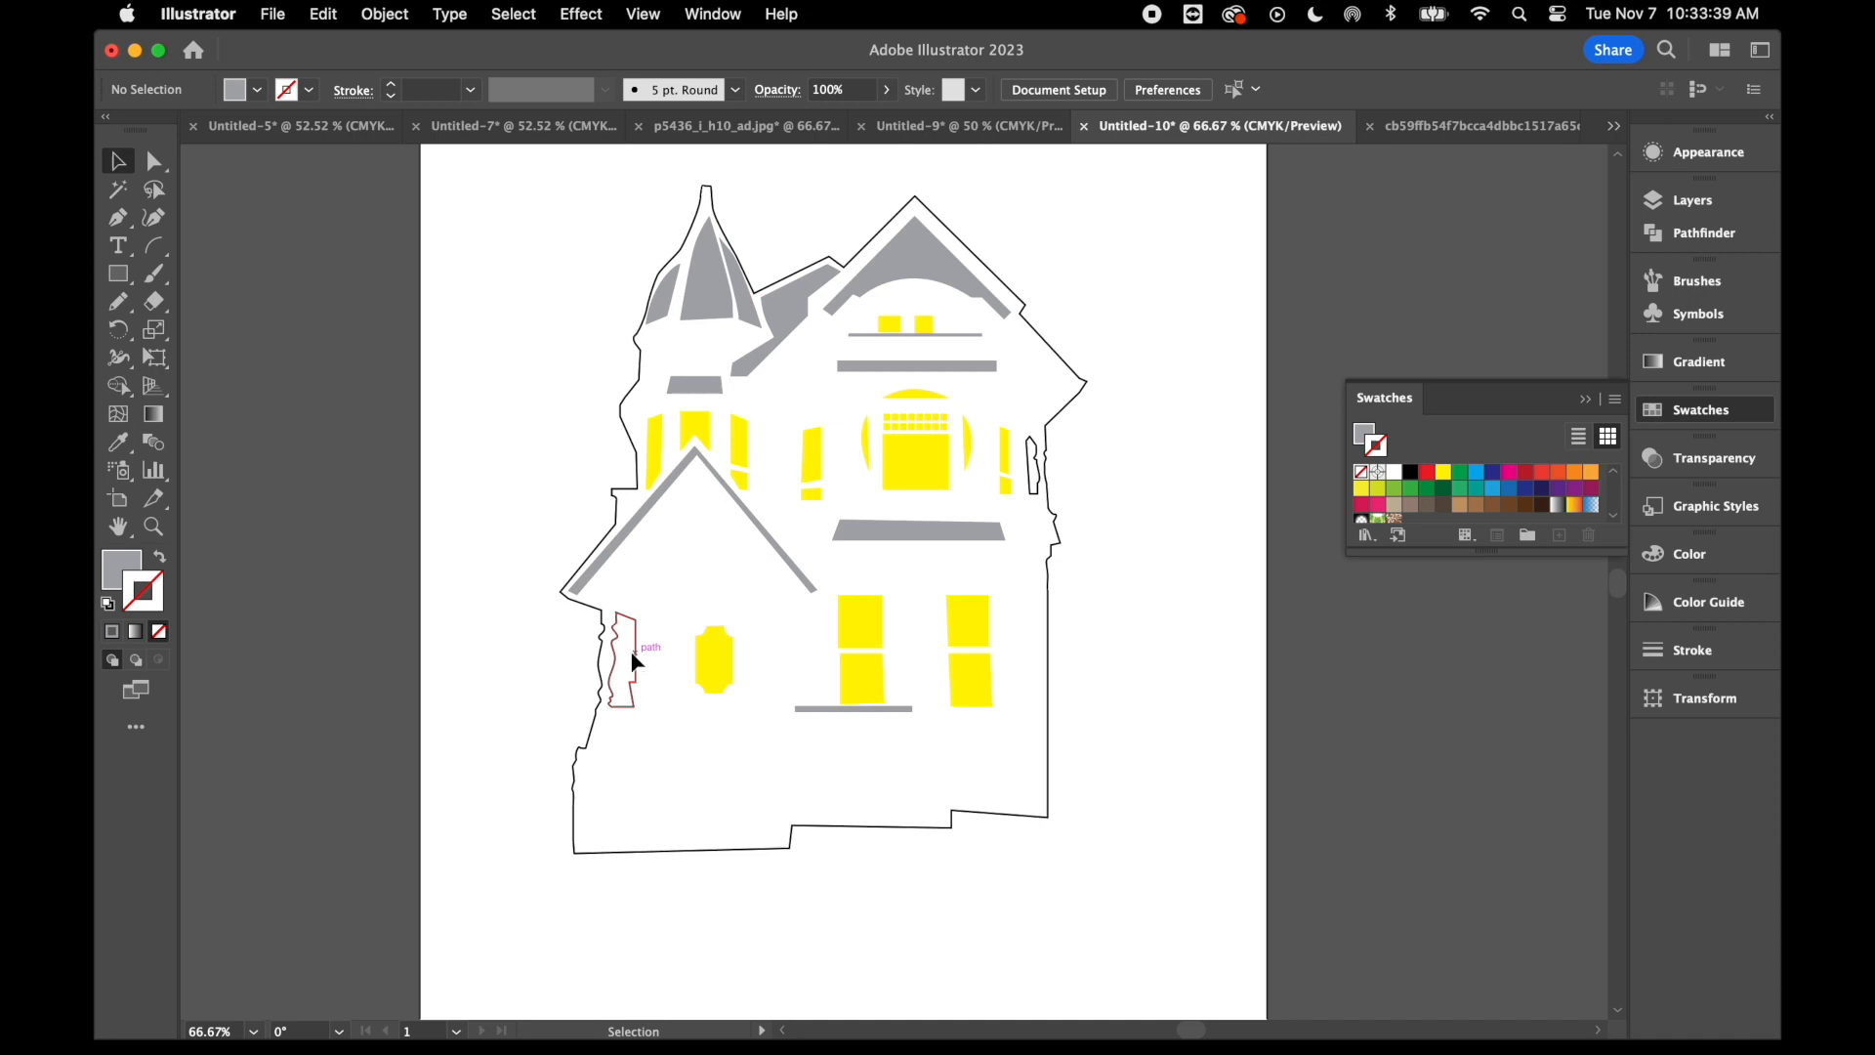
- Set the strokes of the porch gap shape and the upper side gap shape to white
click(636, 662)
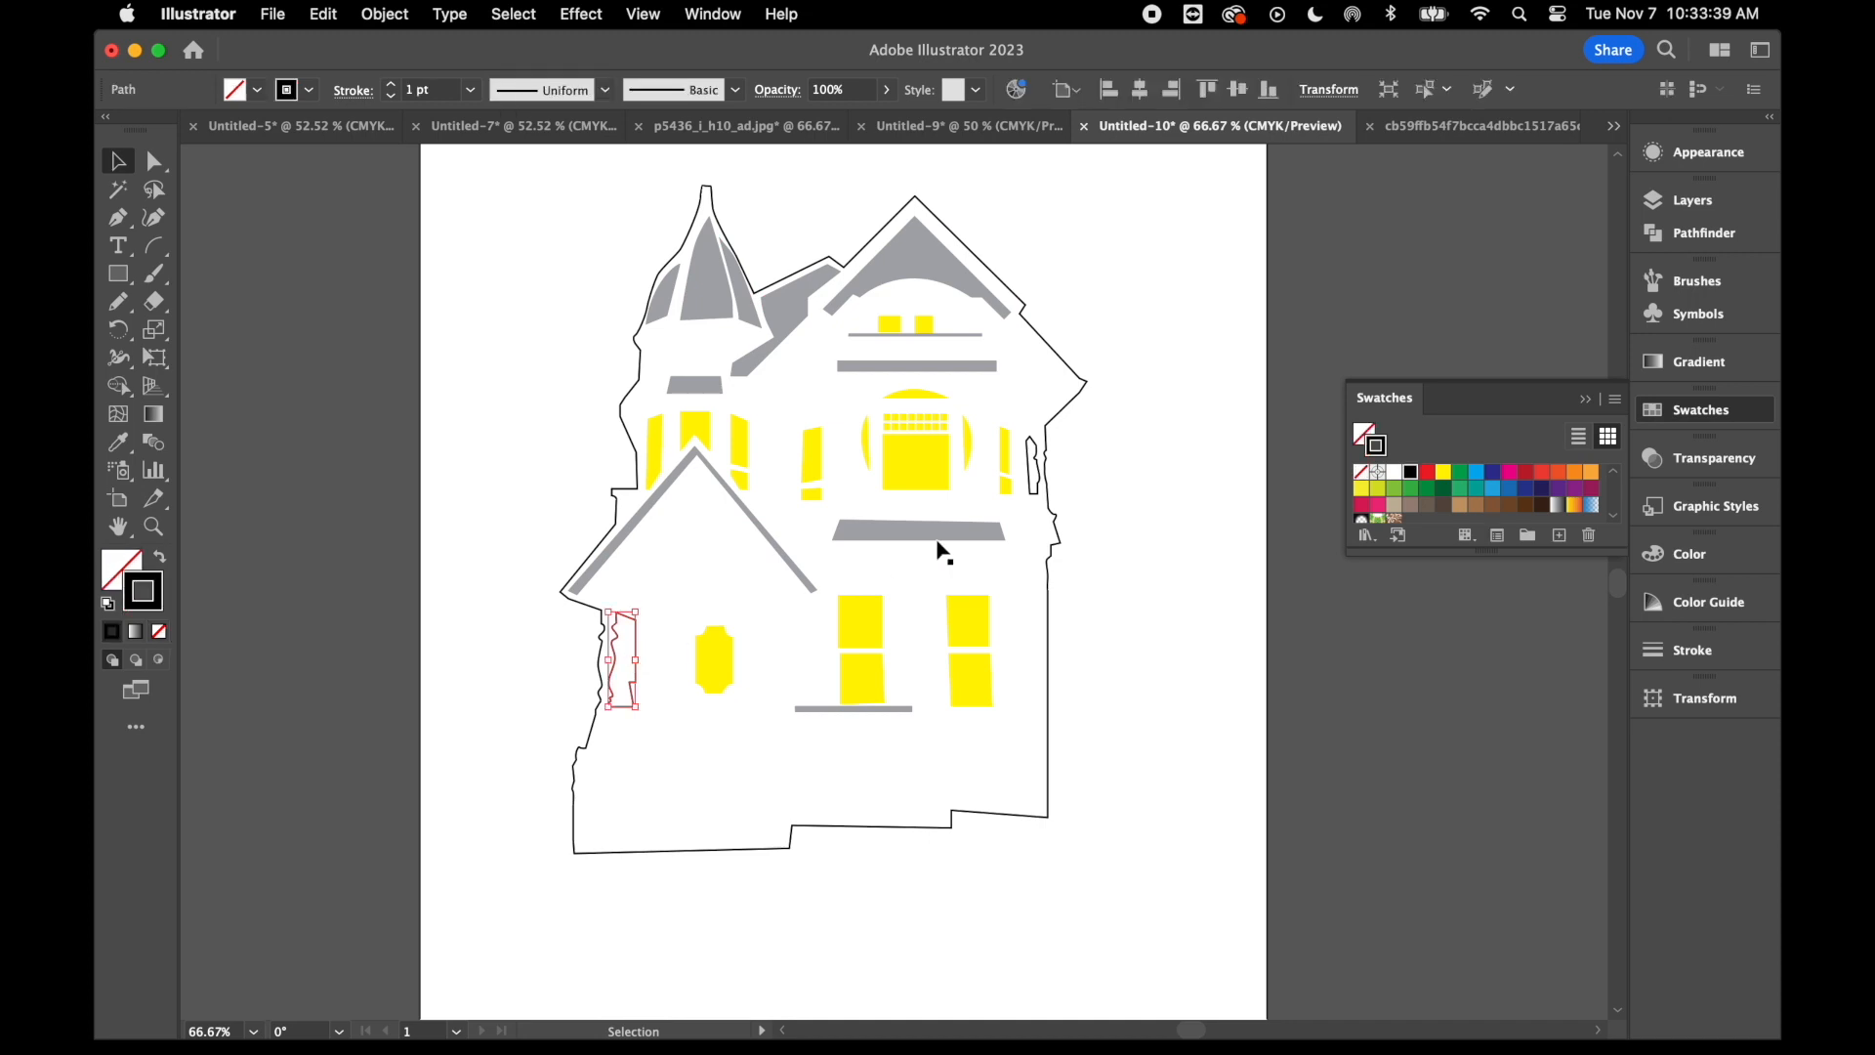
shift+click(1037, 479)
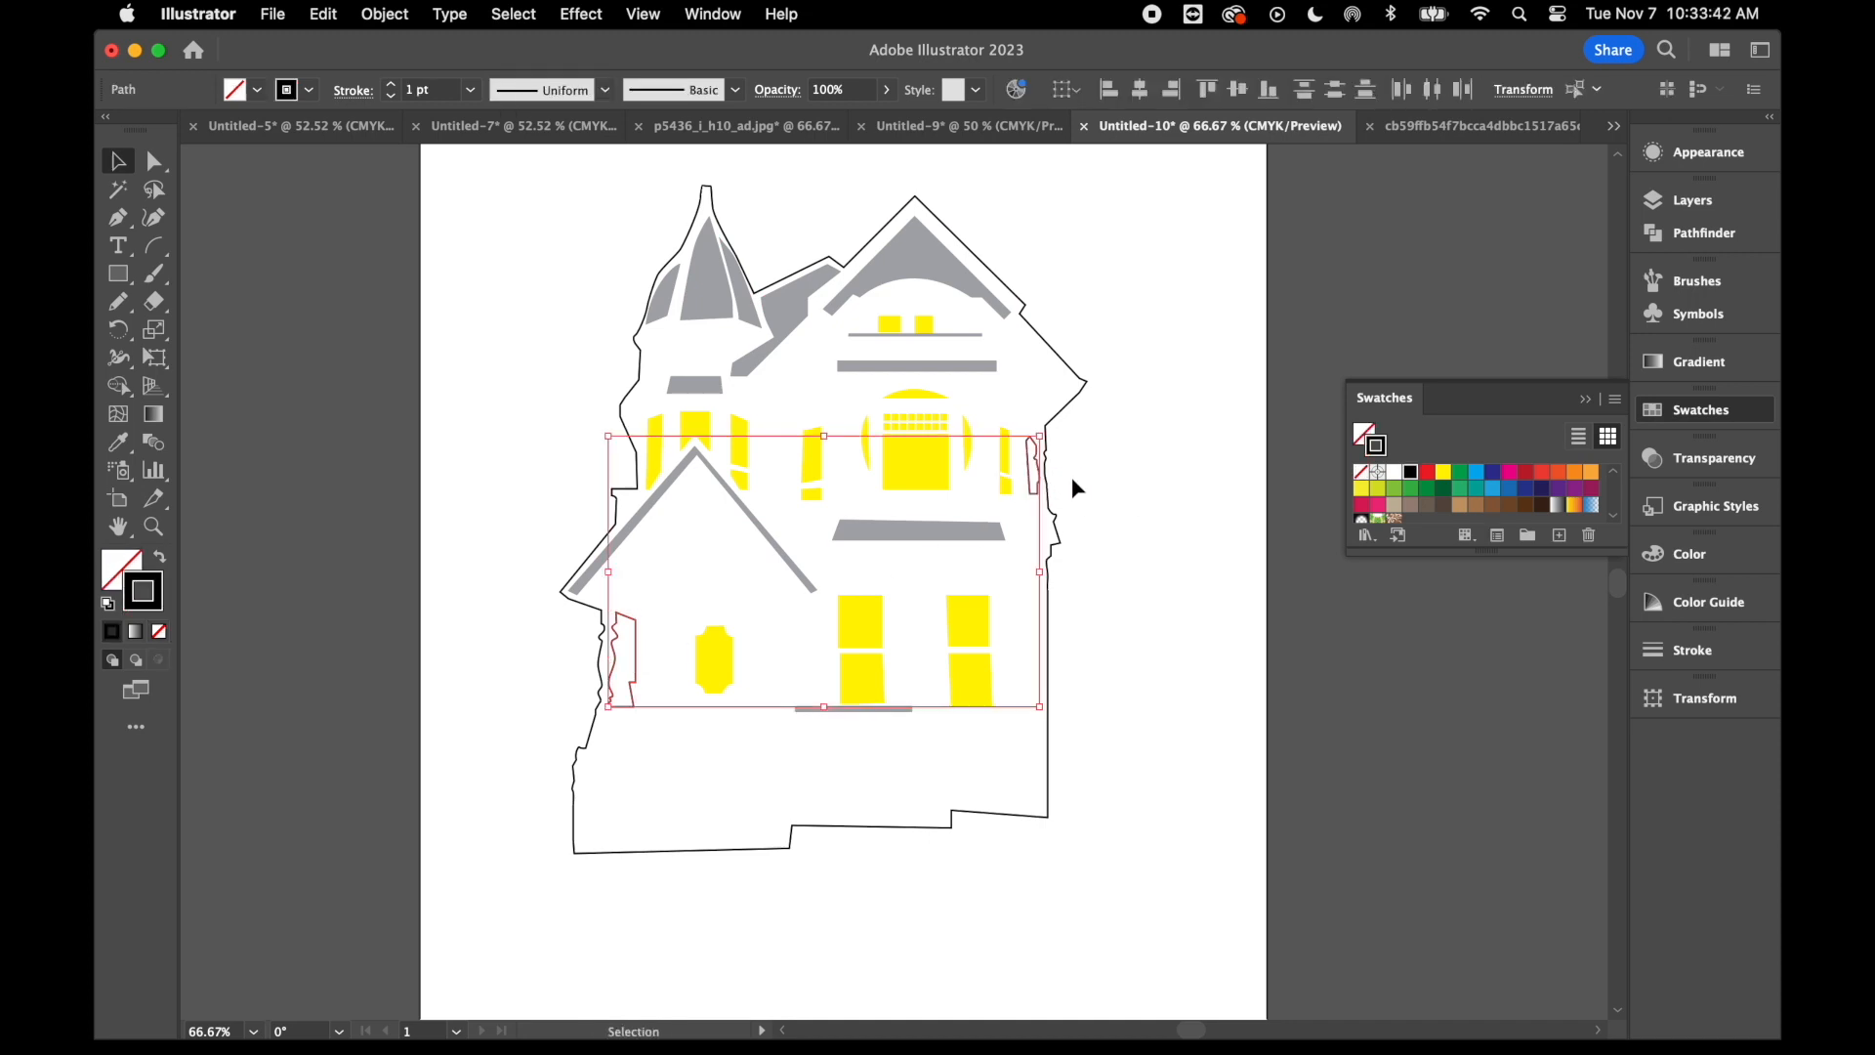
click(1395, 476)
- Turn the house outline into a solid black silhouette by swapping its fill and stroke
click(1065, 368)
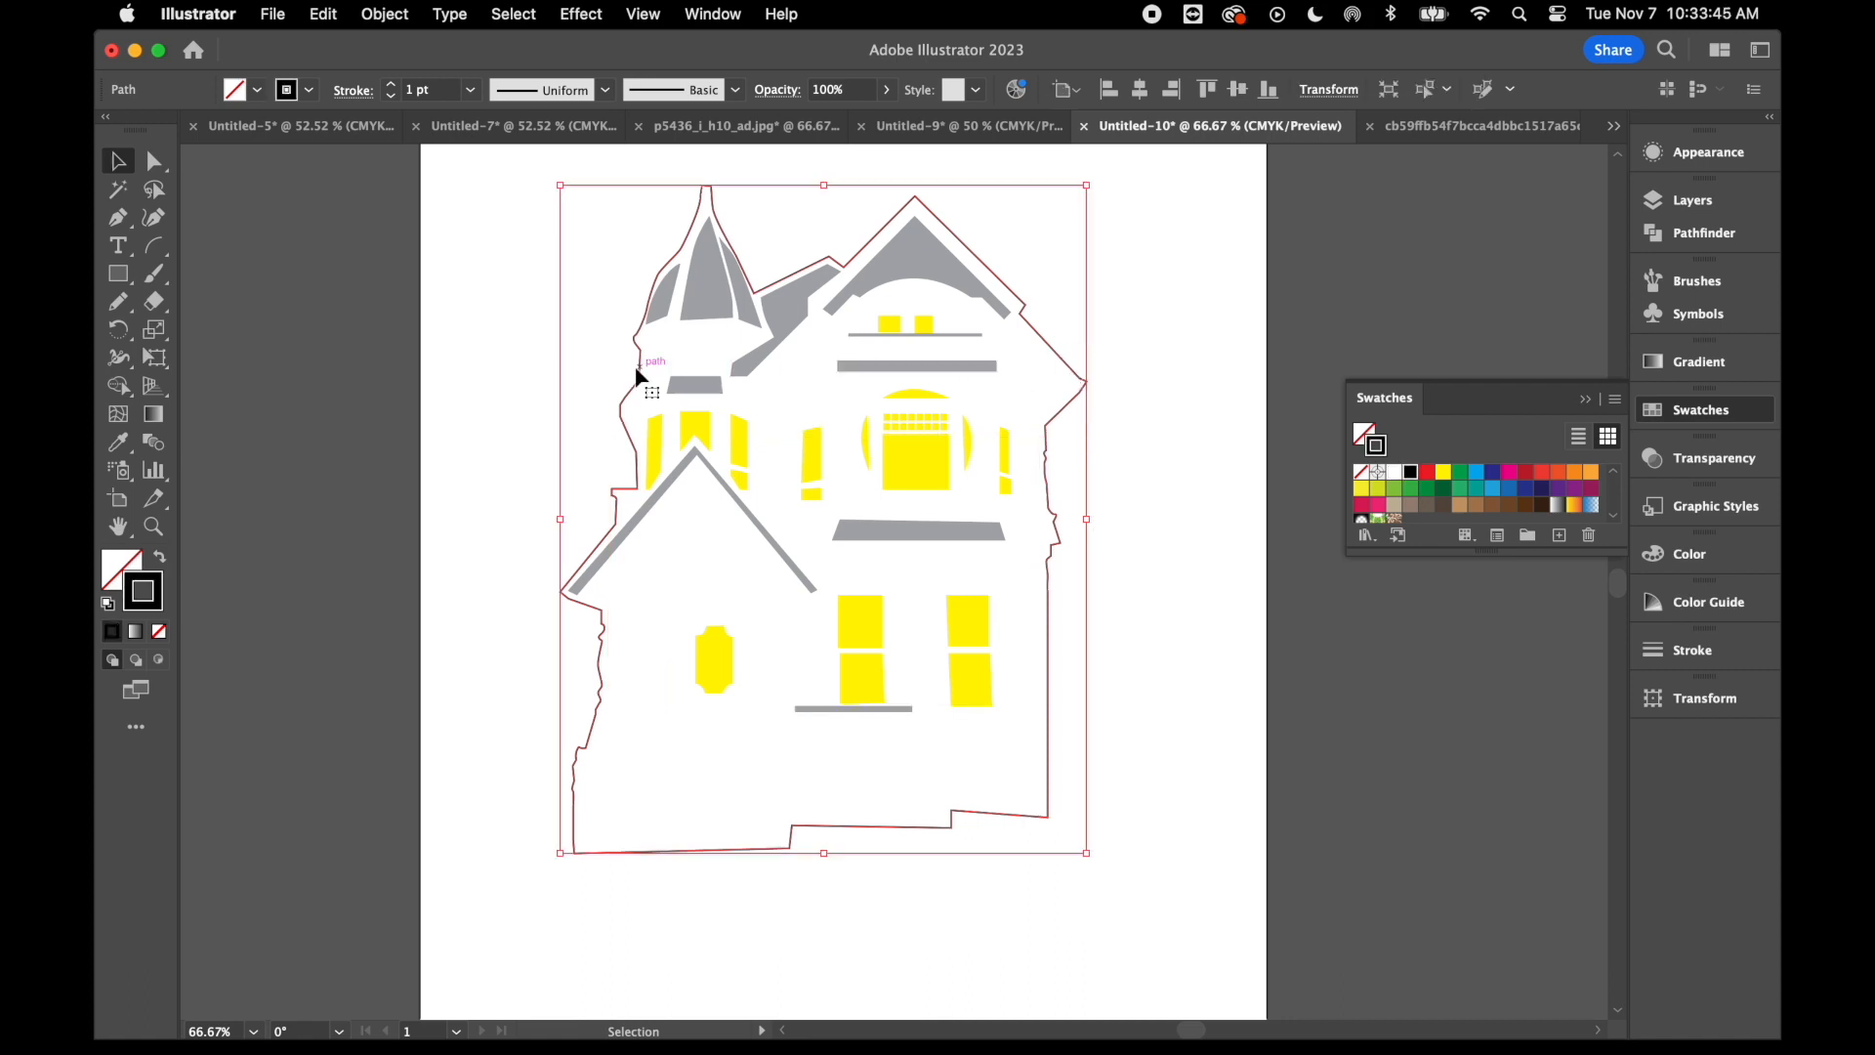
click(159, 561)
click(337, 584)
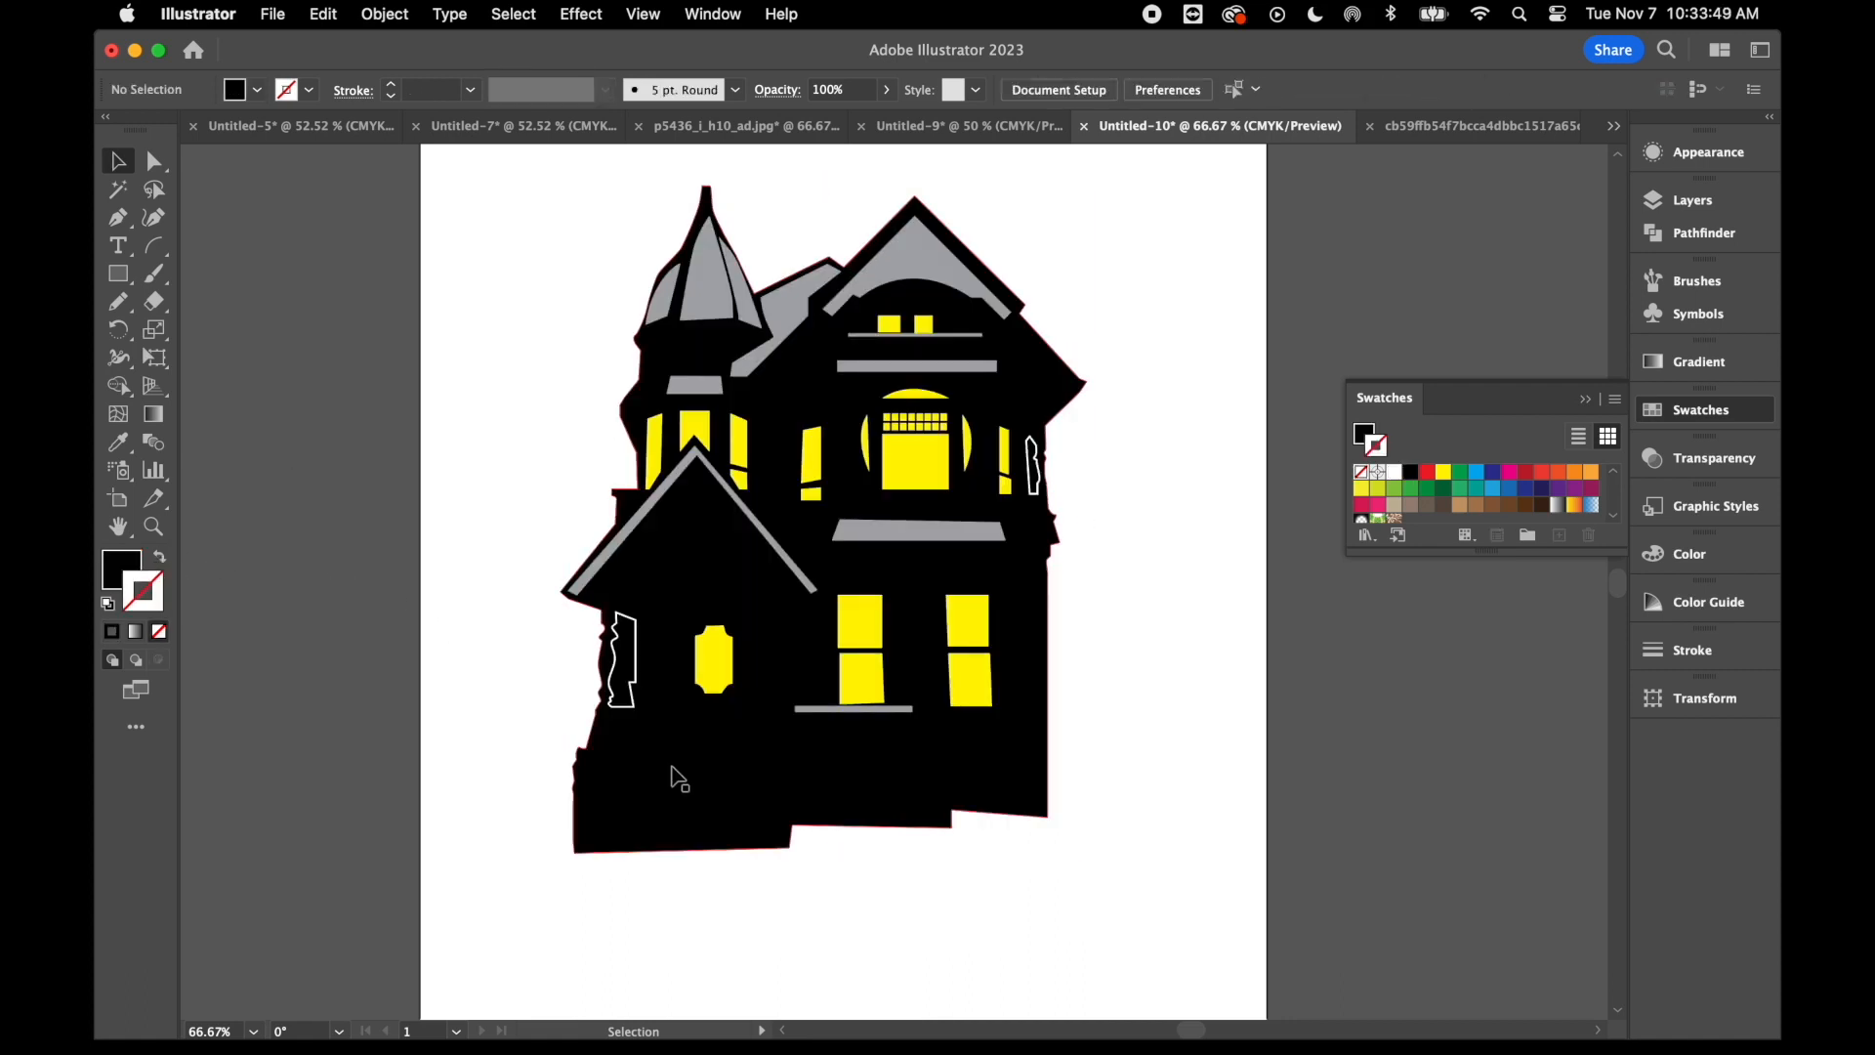
- Divide the black silhouette with the two gap shapes using Pathfinder, and ungroup the resulting pieces
click(636, 676)
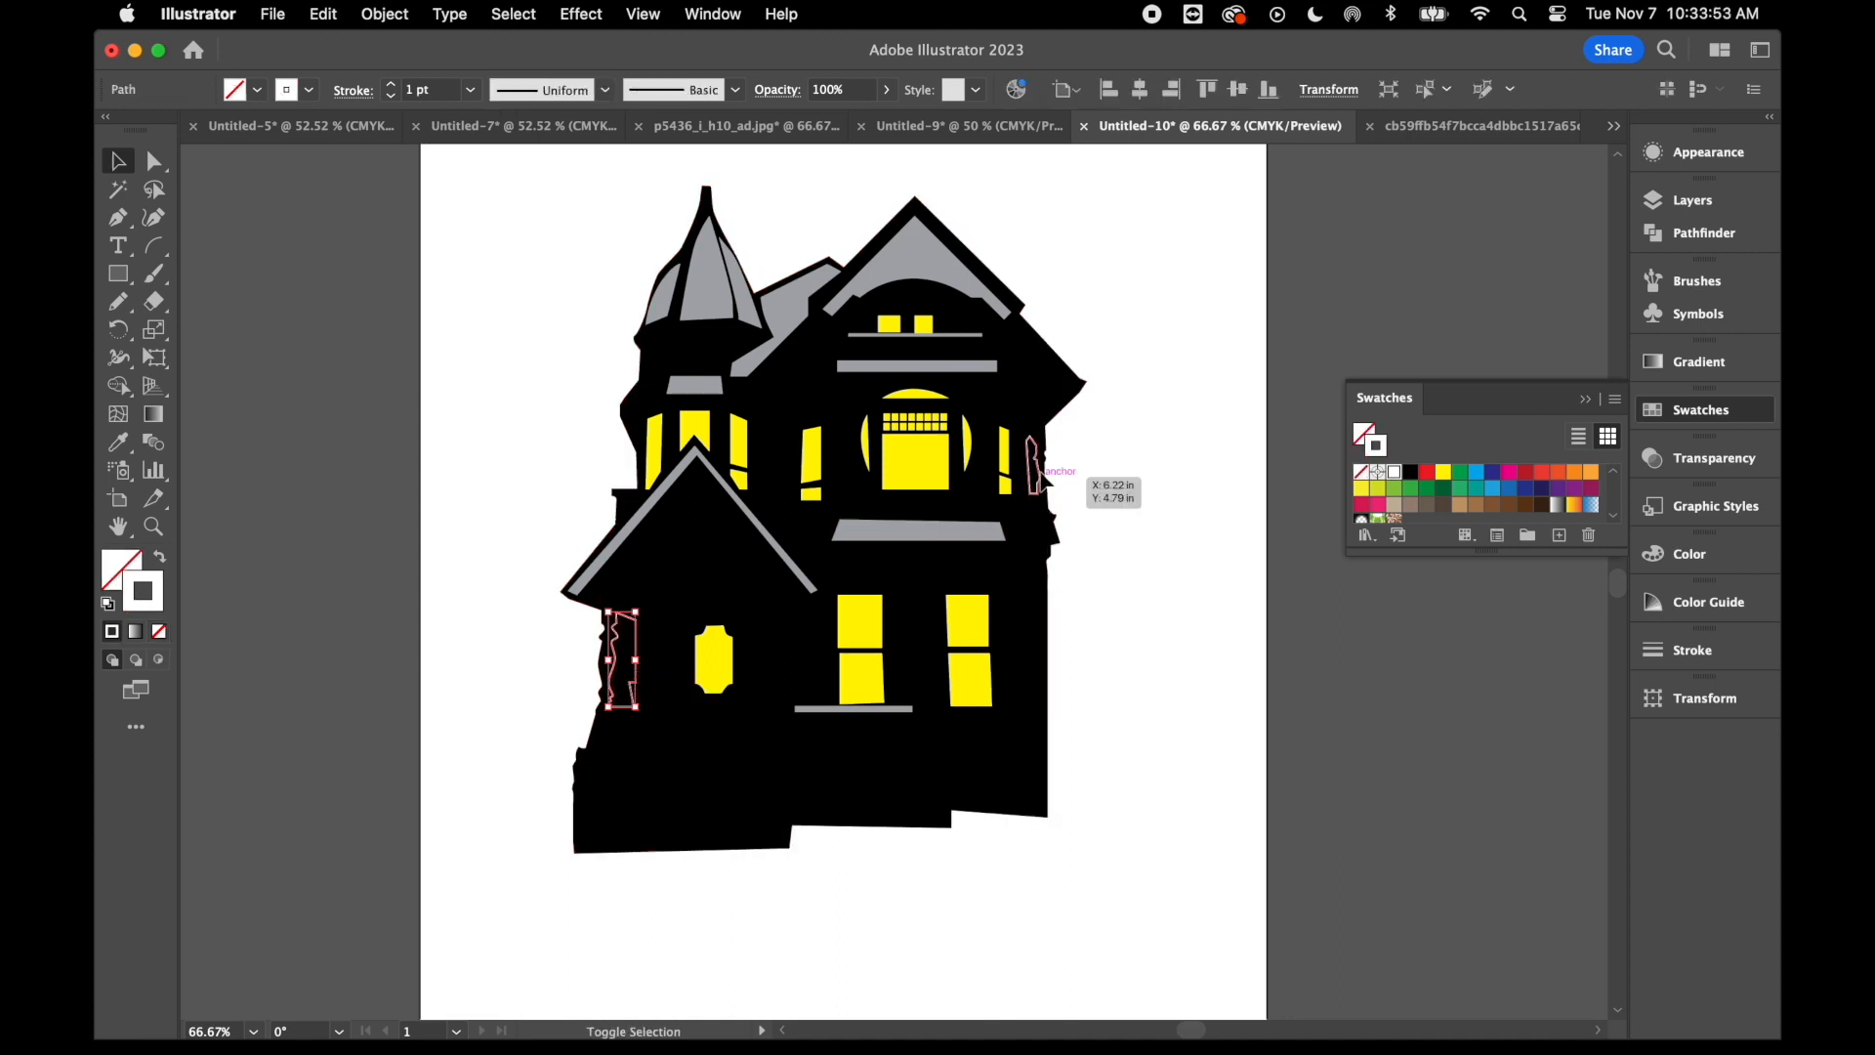
shift+click(1041, 479)
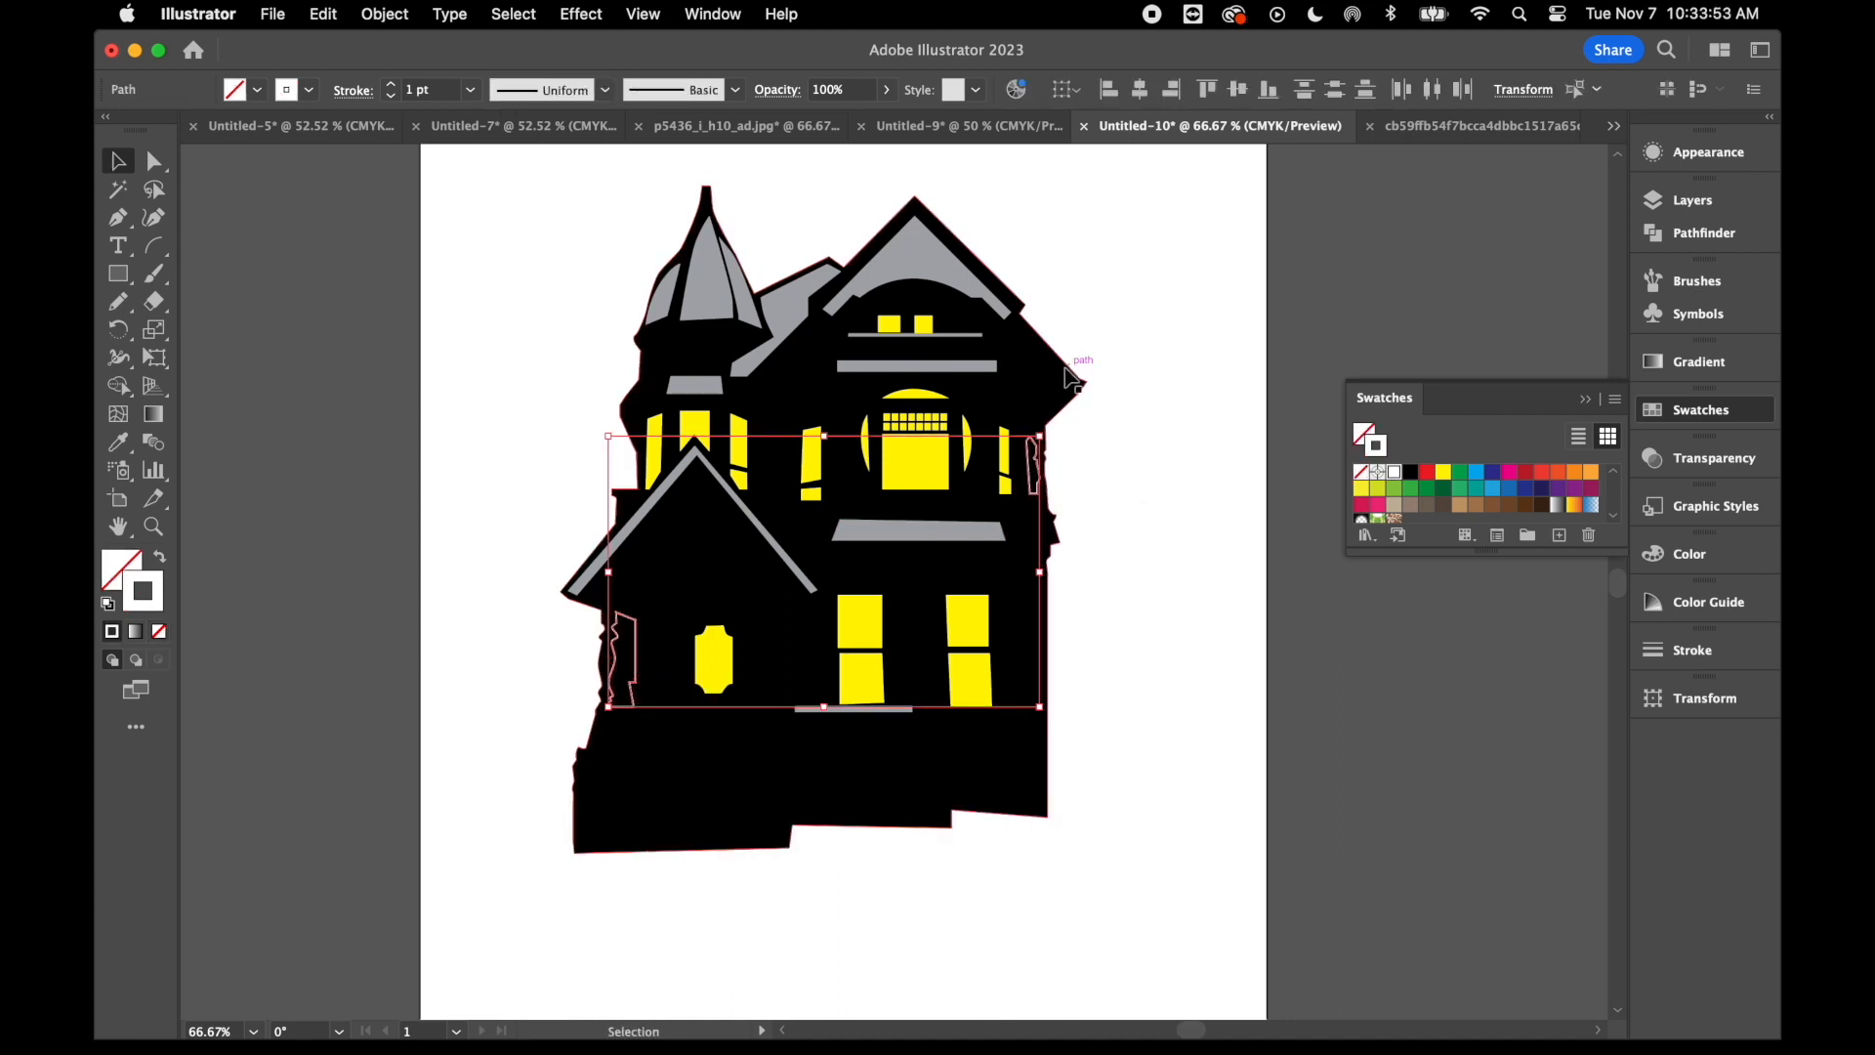
click(1686, 236)
click(1372, 312)
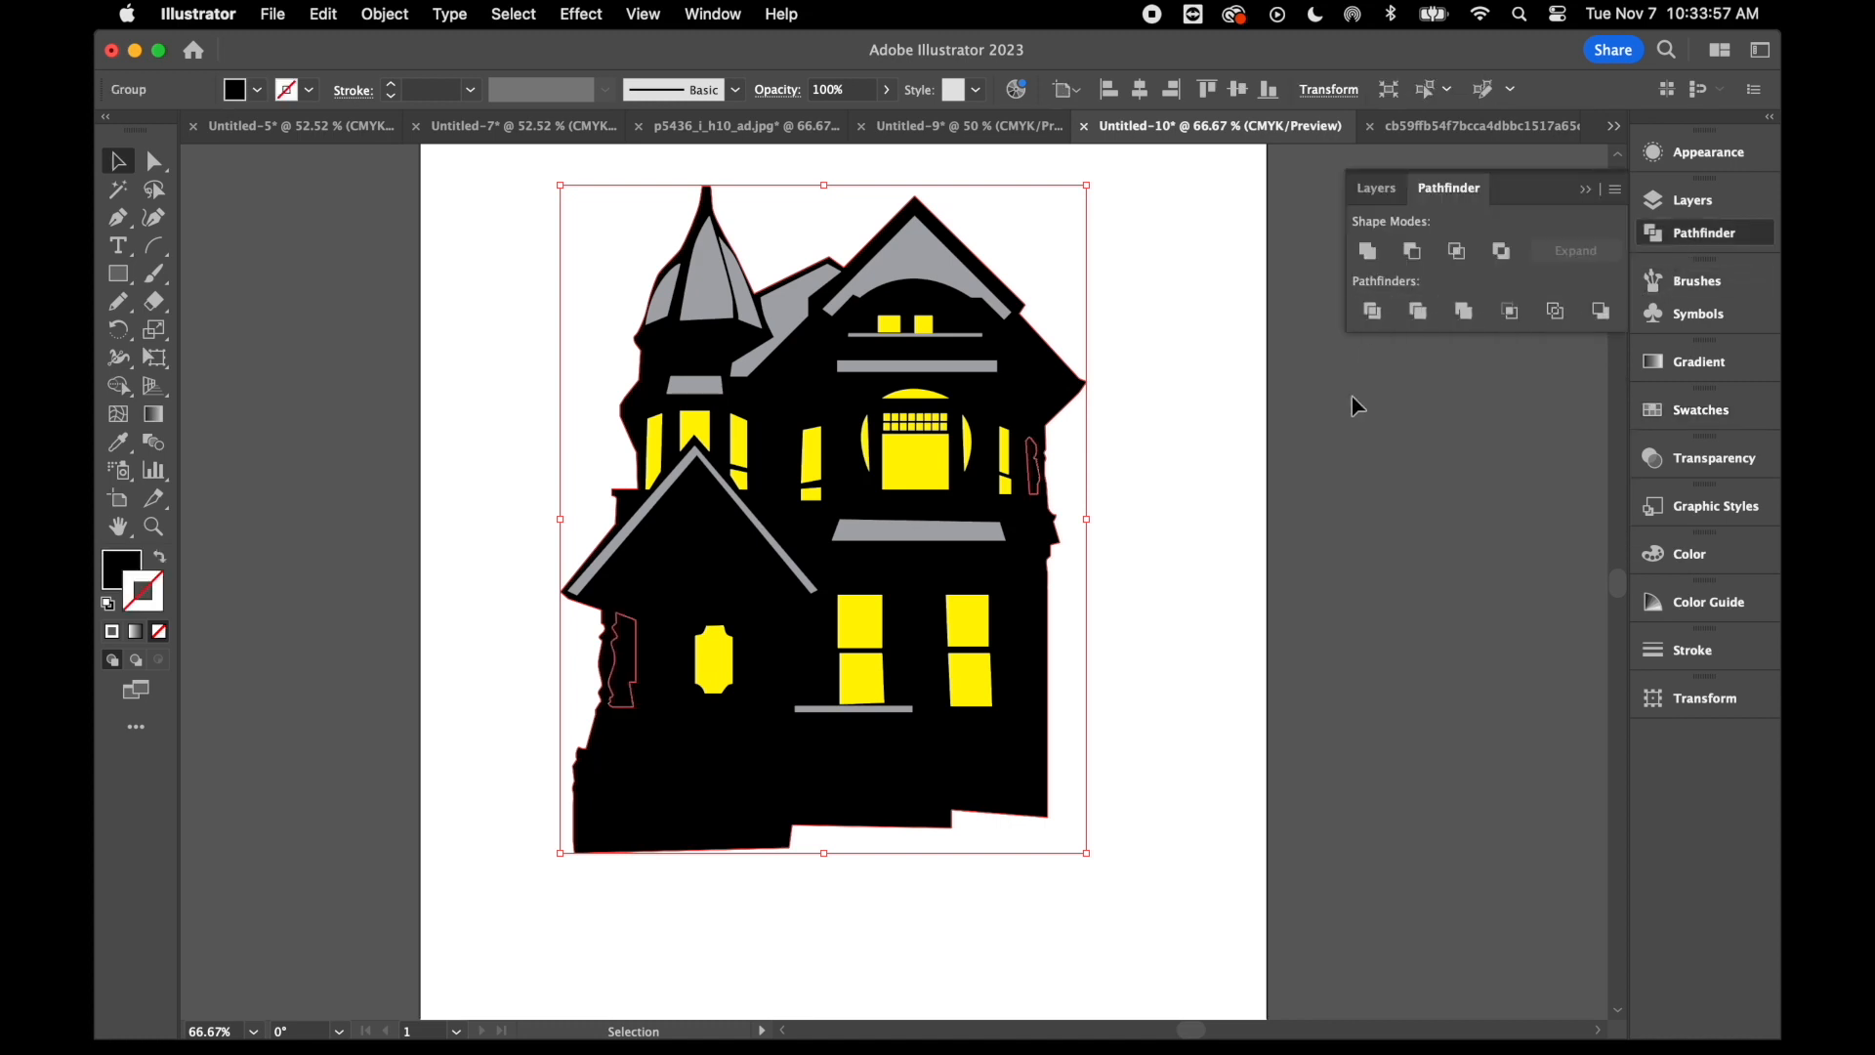
right_click(1358, 461)
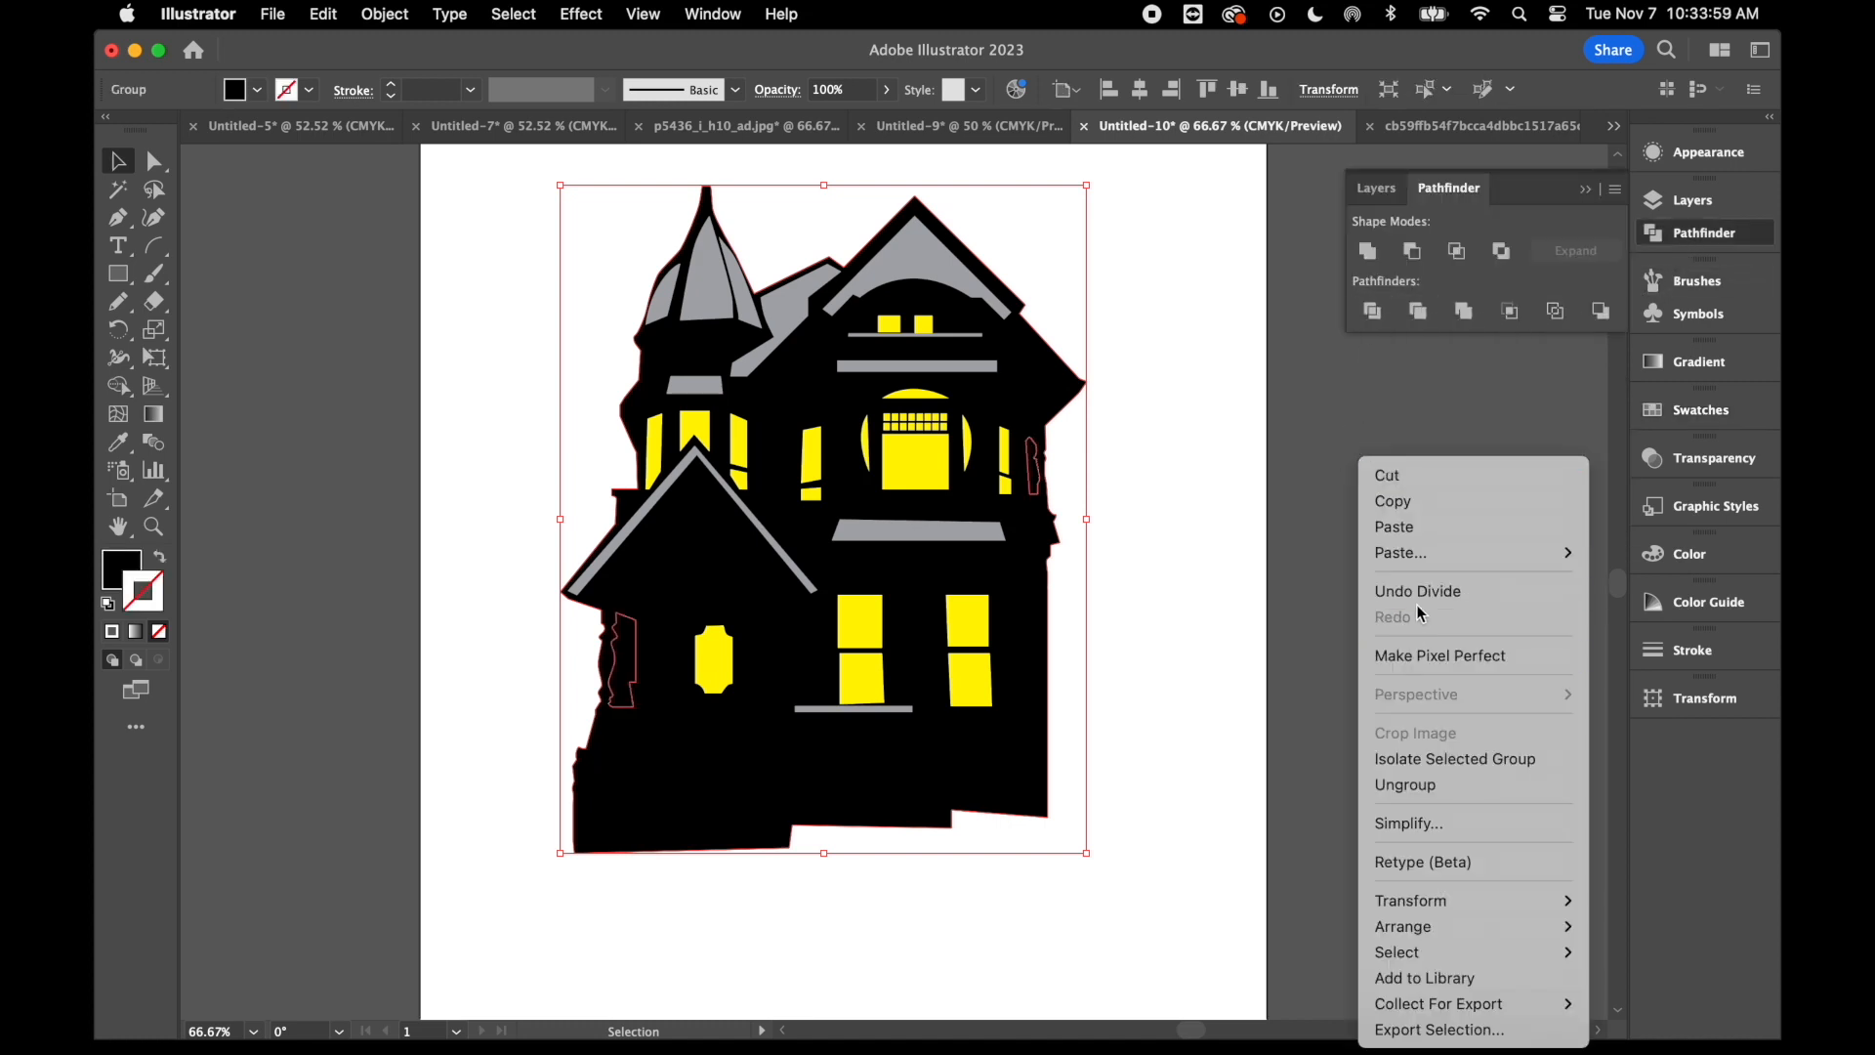
click(1412, 785)
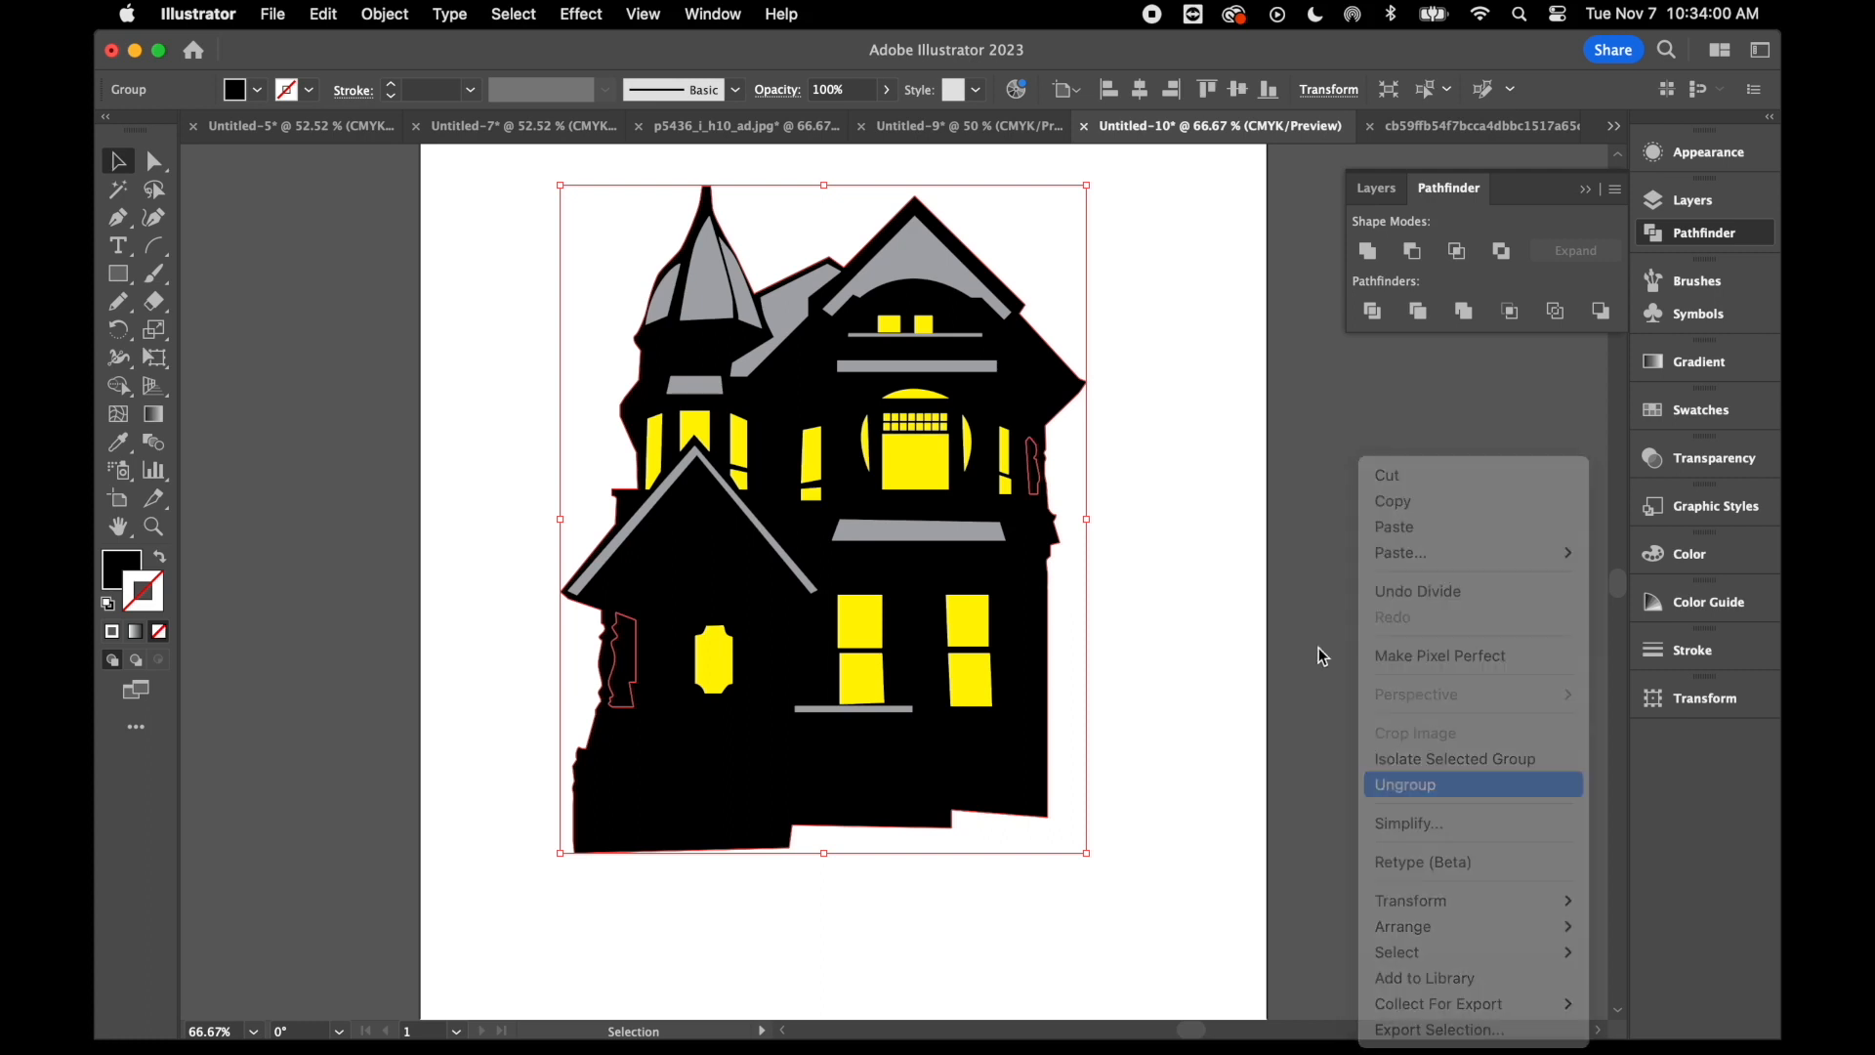
- Delete the two divided gap pieces beside the upper side column and the porch column
click(1323, 576)
click(1037, 467)
key(Delete)
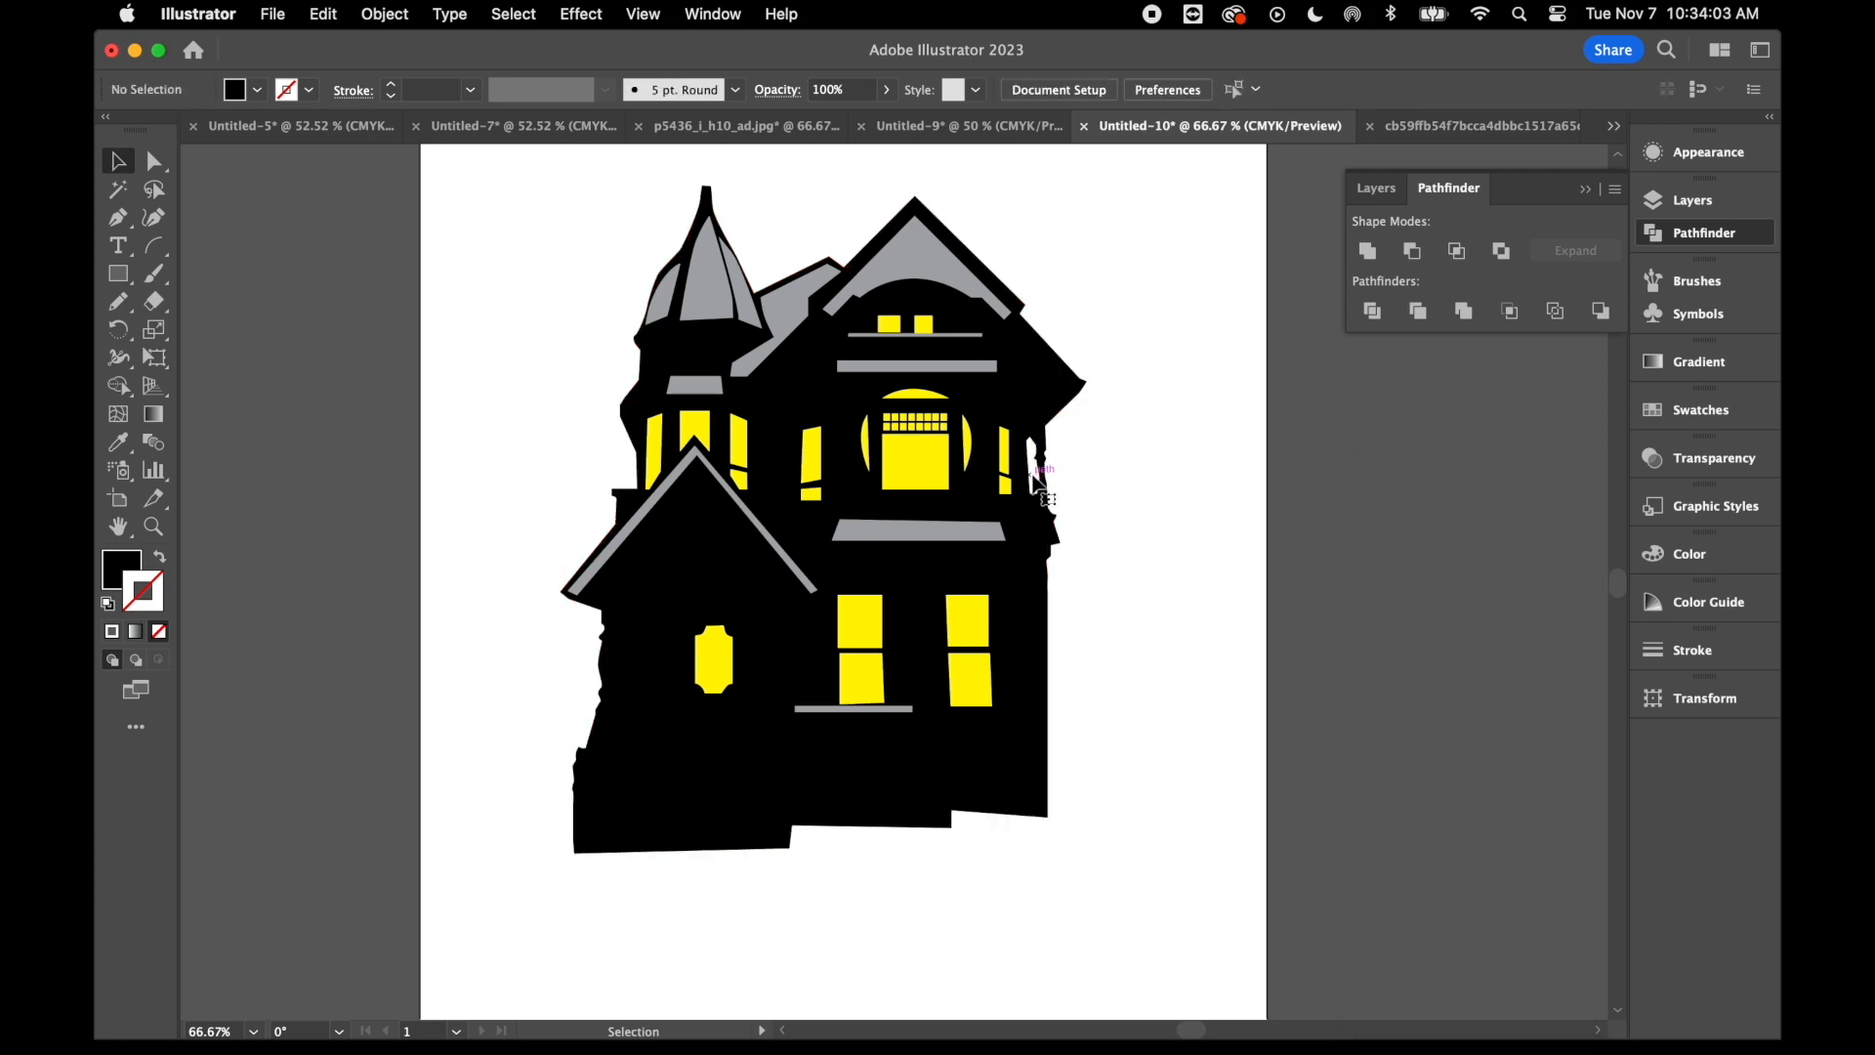
click(632, 661)
key(Delete)
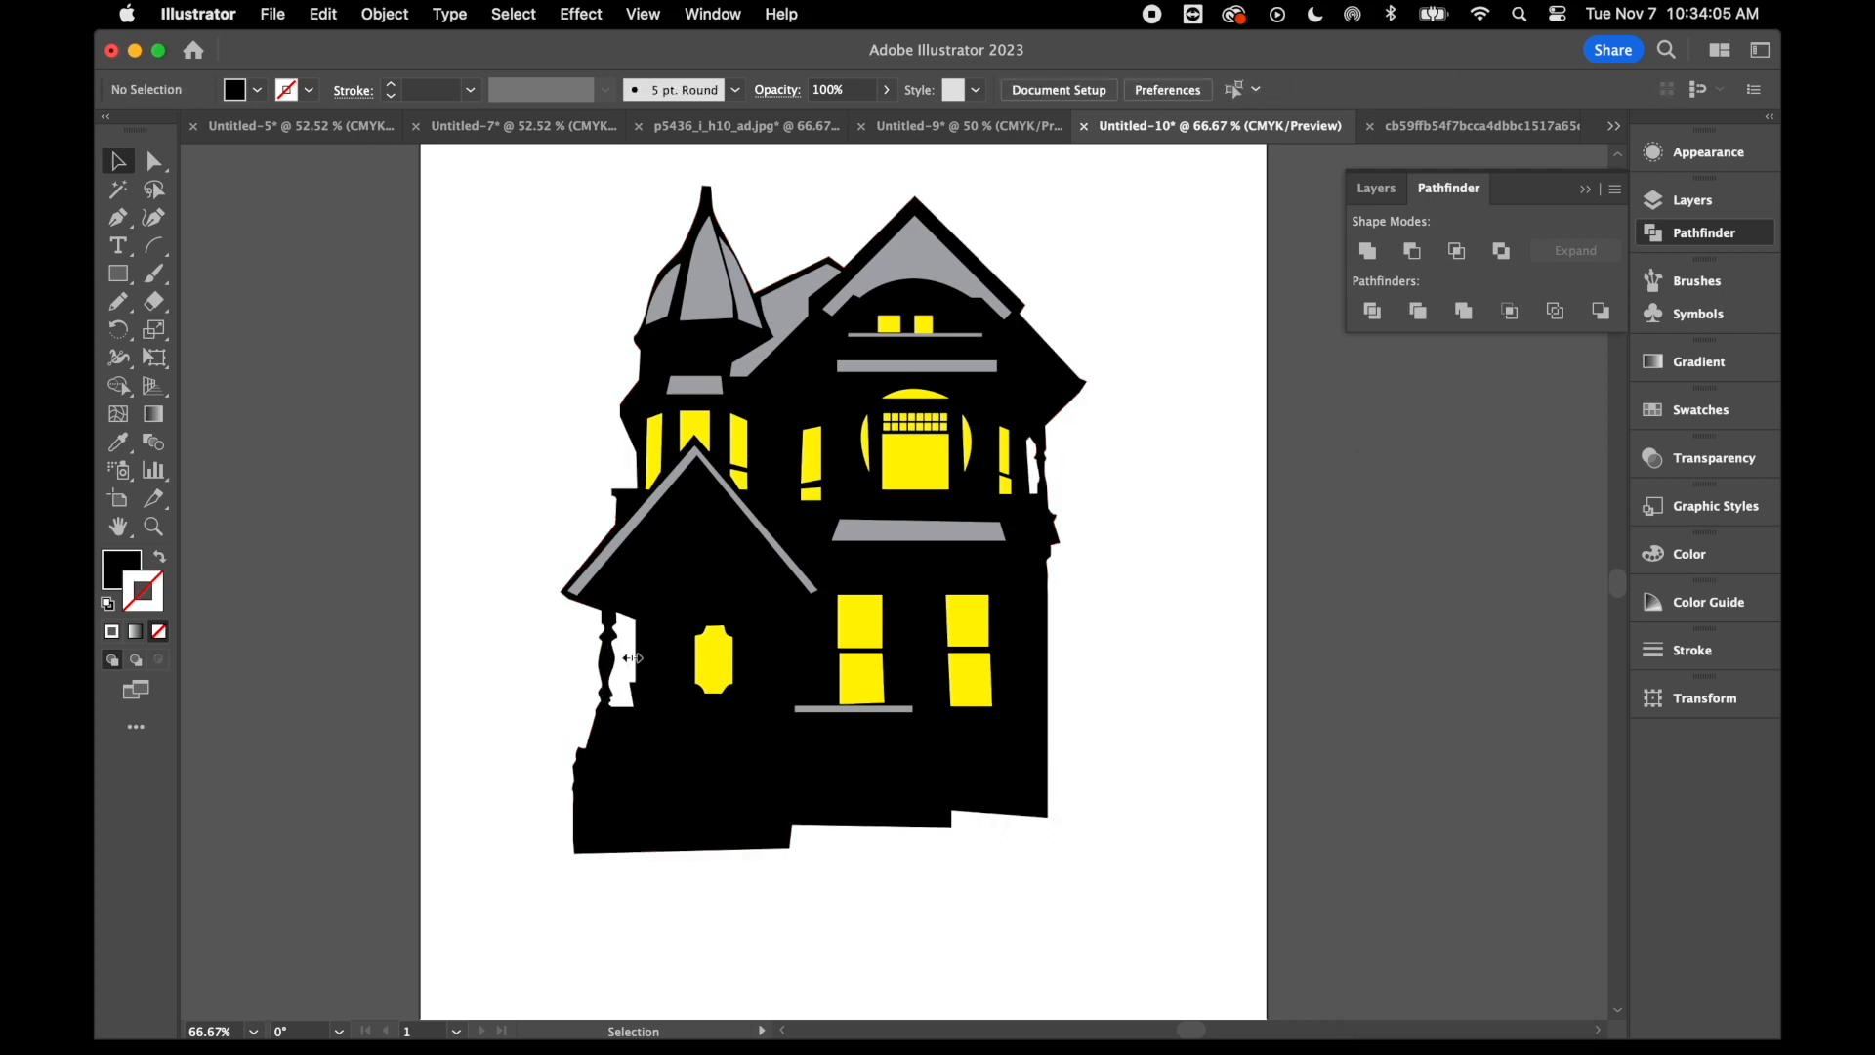
- Draw a rectangle across the artboard's full width, covering the page's upper part and most of the house
key(super+minus)
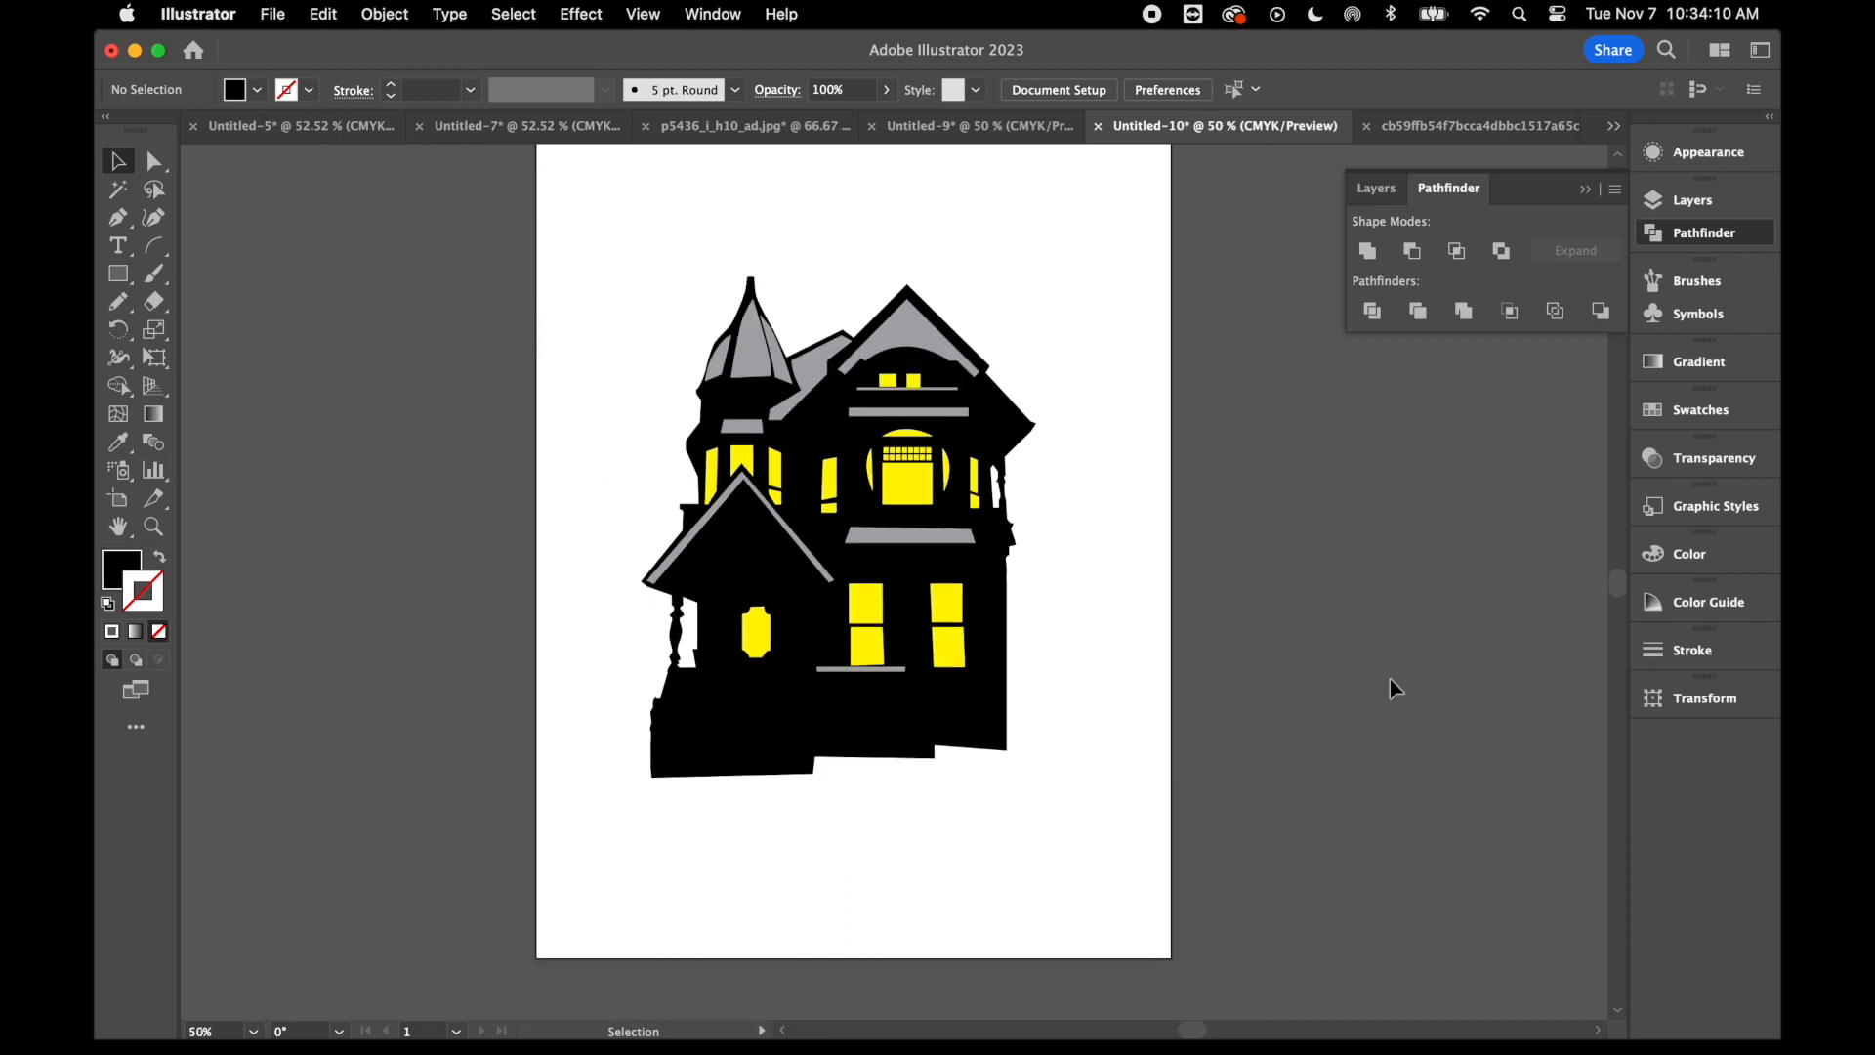
click(1719, 201)
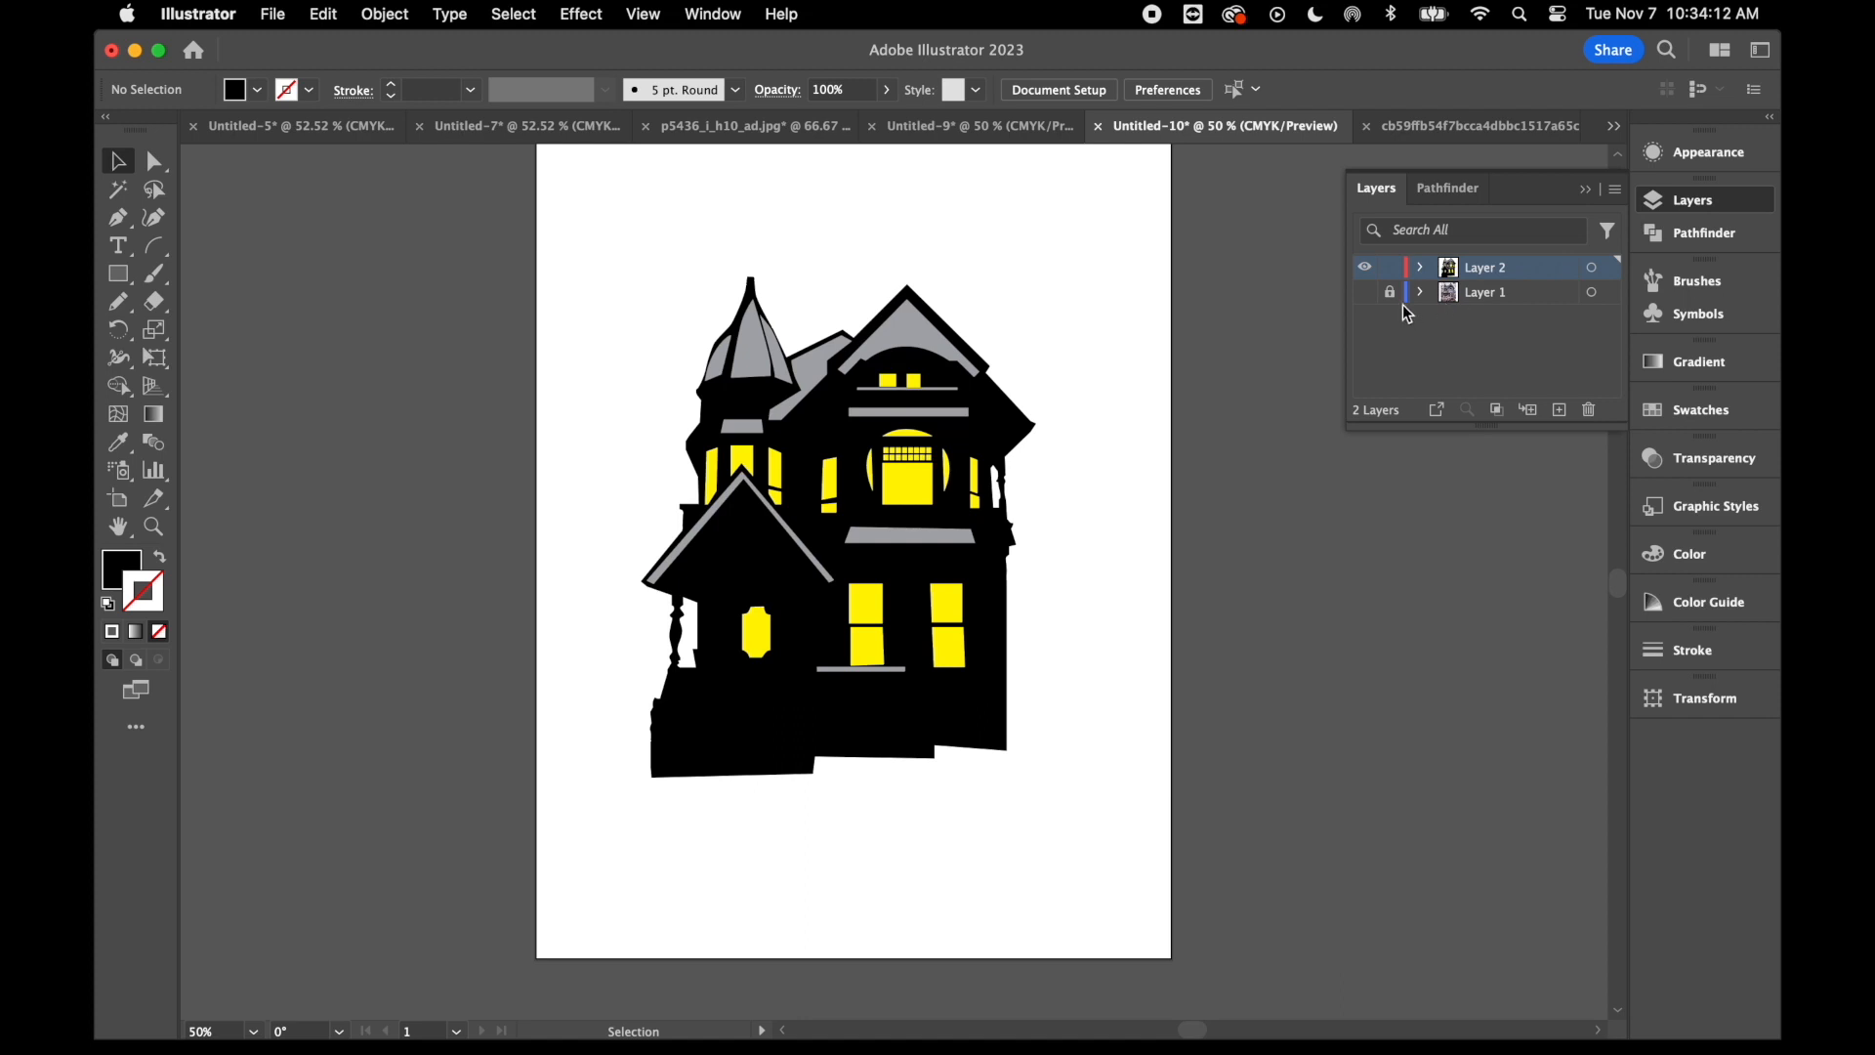
click(116, 277)
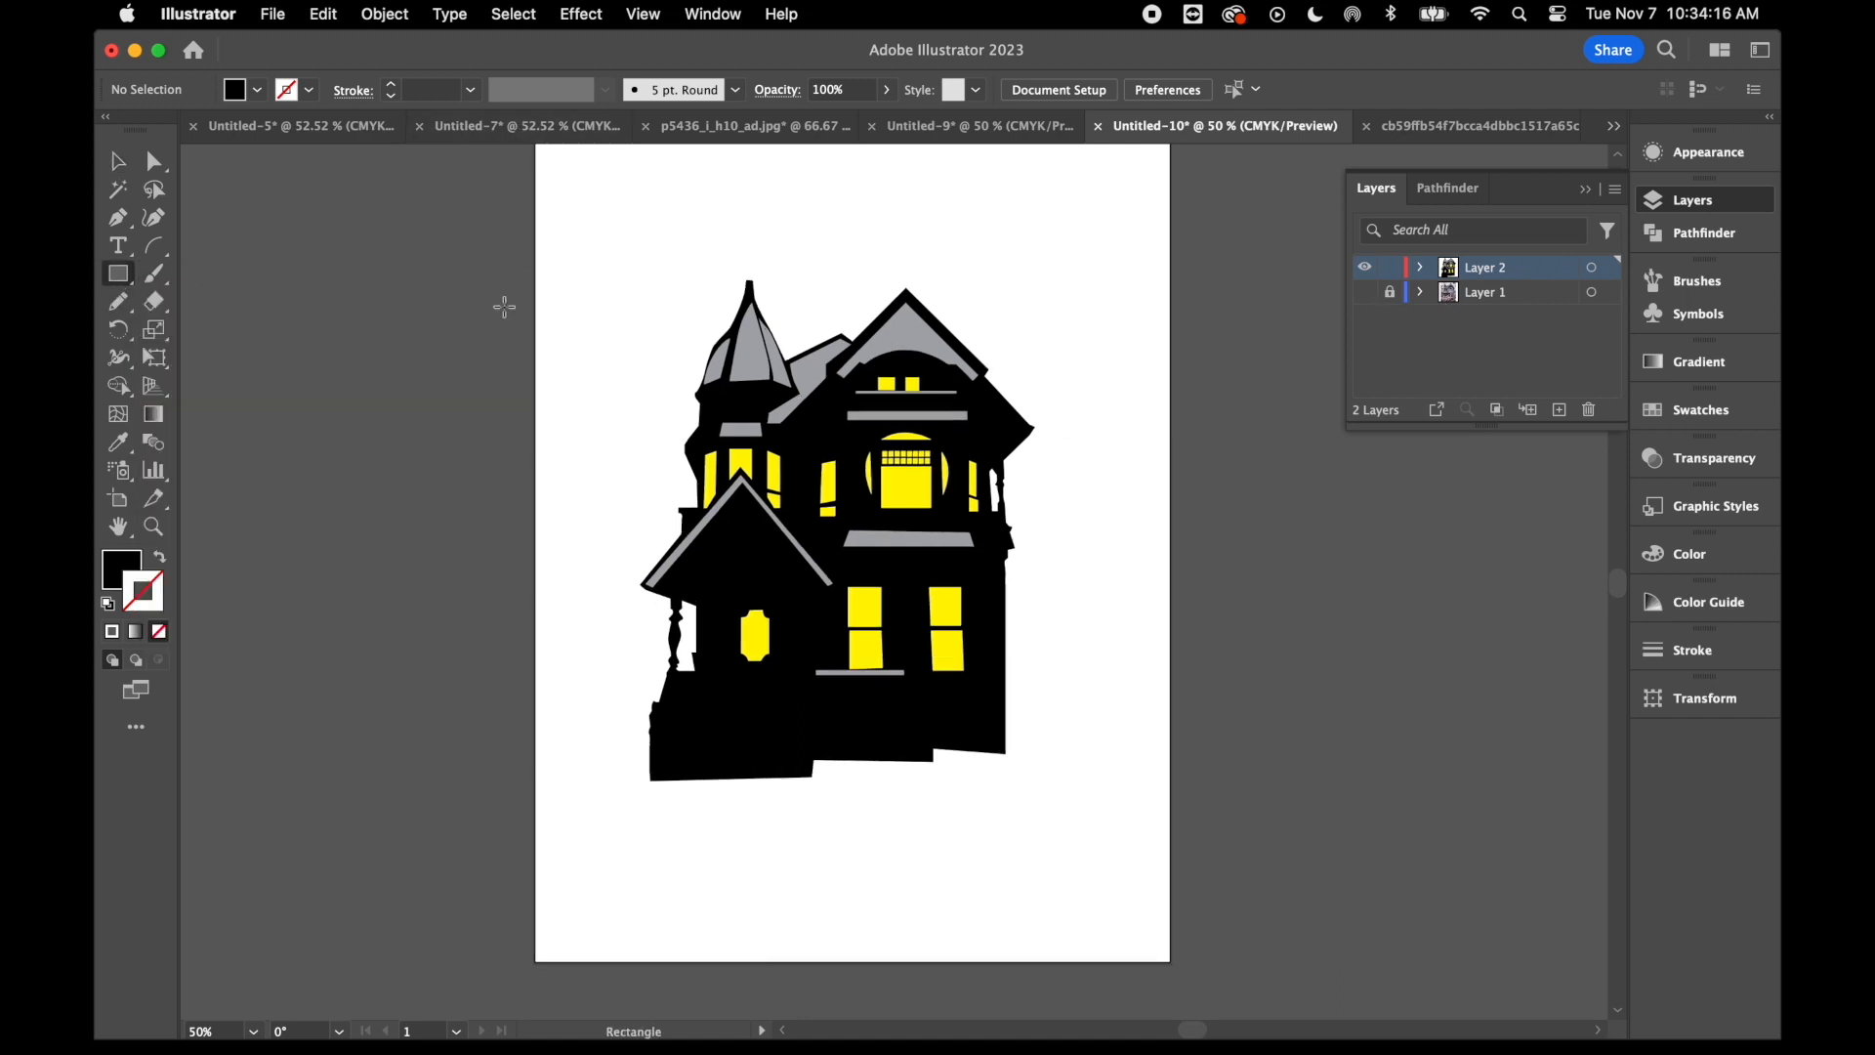
scroll(508, 283, up, 3)
drag(500, 212, 1113, 786)
drag(1130, 784, 1140, 773)
- Apply the white-to-black linear gradient to the rectangle and swap it from the stroke to the fill
click(1698, 365)
click(1457, 530)
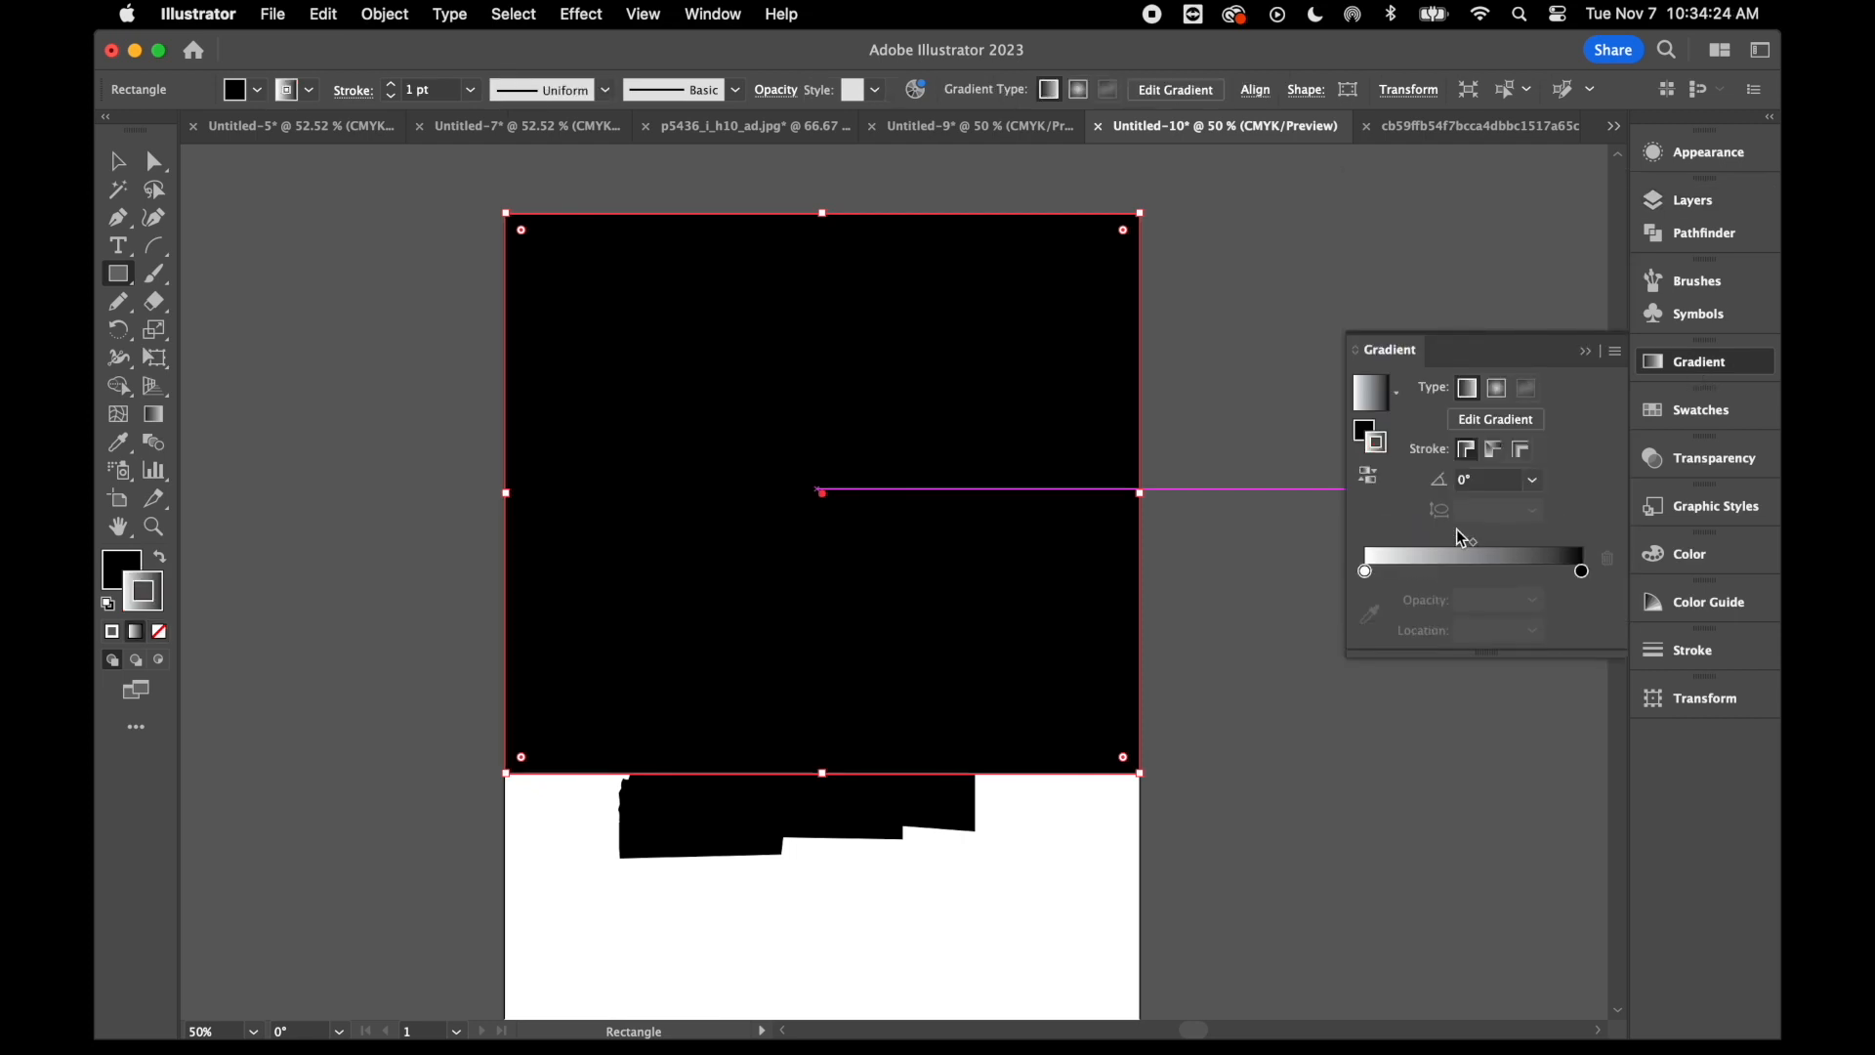
click(162, 559)
click(118, 579)
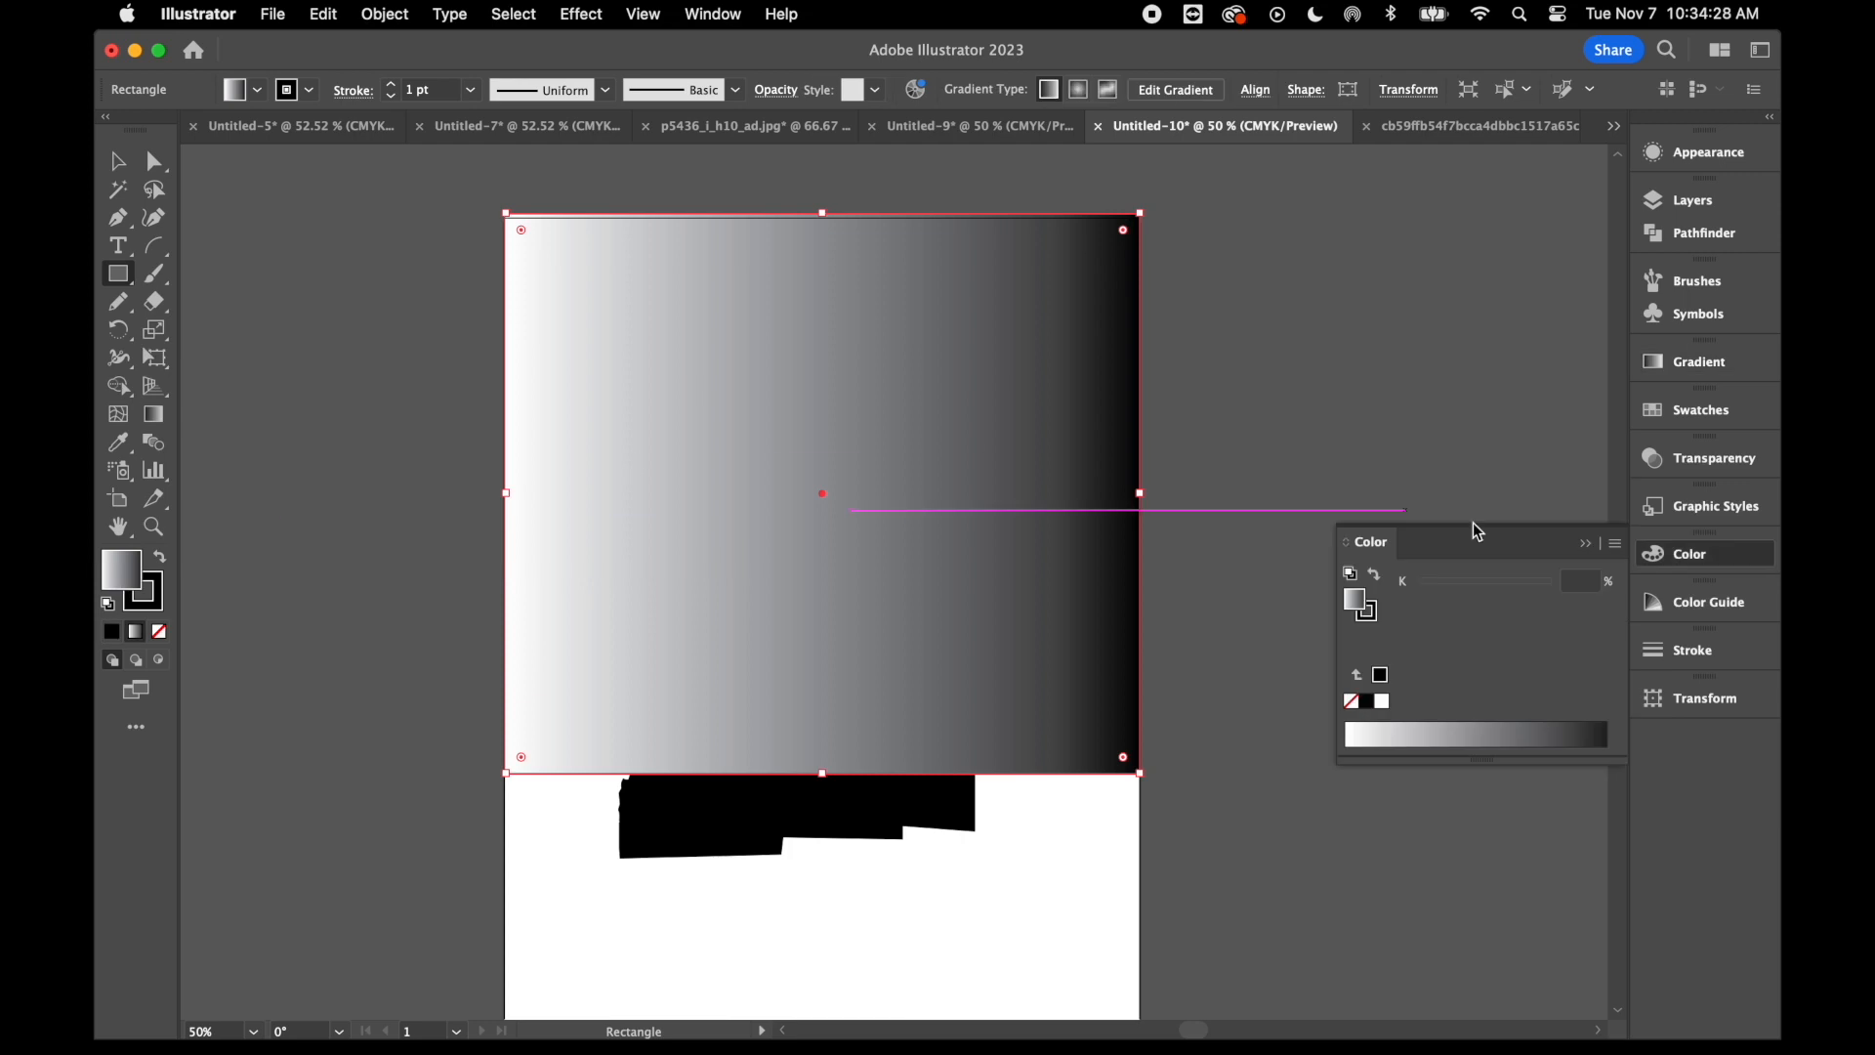
- Set the rectangle's gradient fill to run from a blue stop to a purple stop
click(1531, 728)
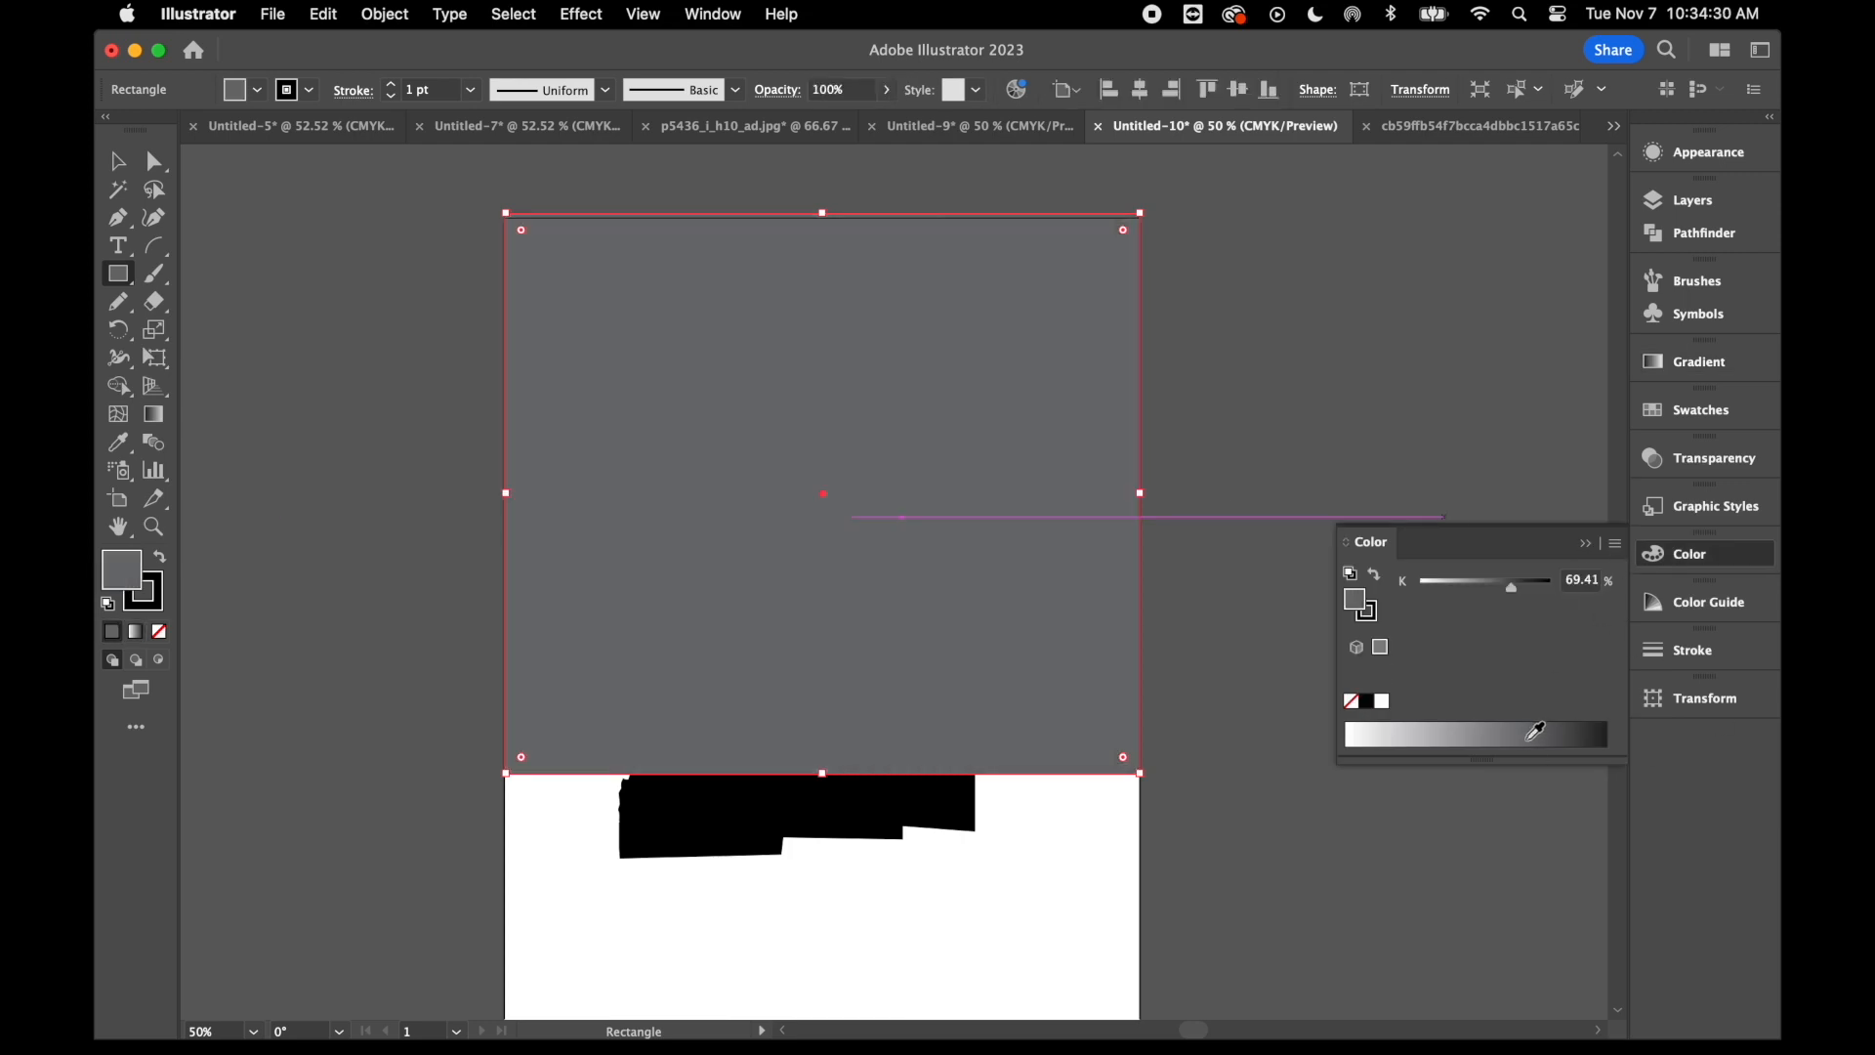
click(1694, 416)
click(1699, 361)
double_click(1365, 571)
click(1497, 389)
click(118, 273)
click(245, 326)
drag(829, 265, 1113, 550)
double_click(1581, 571)
click(1397, 644)
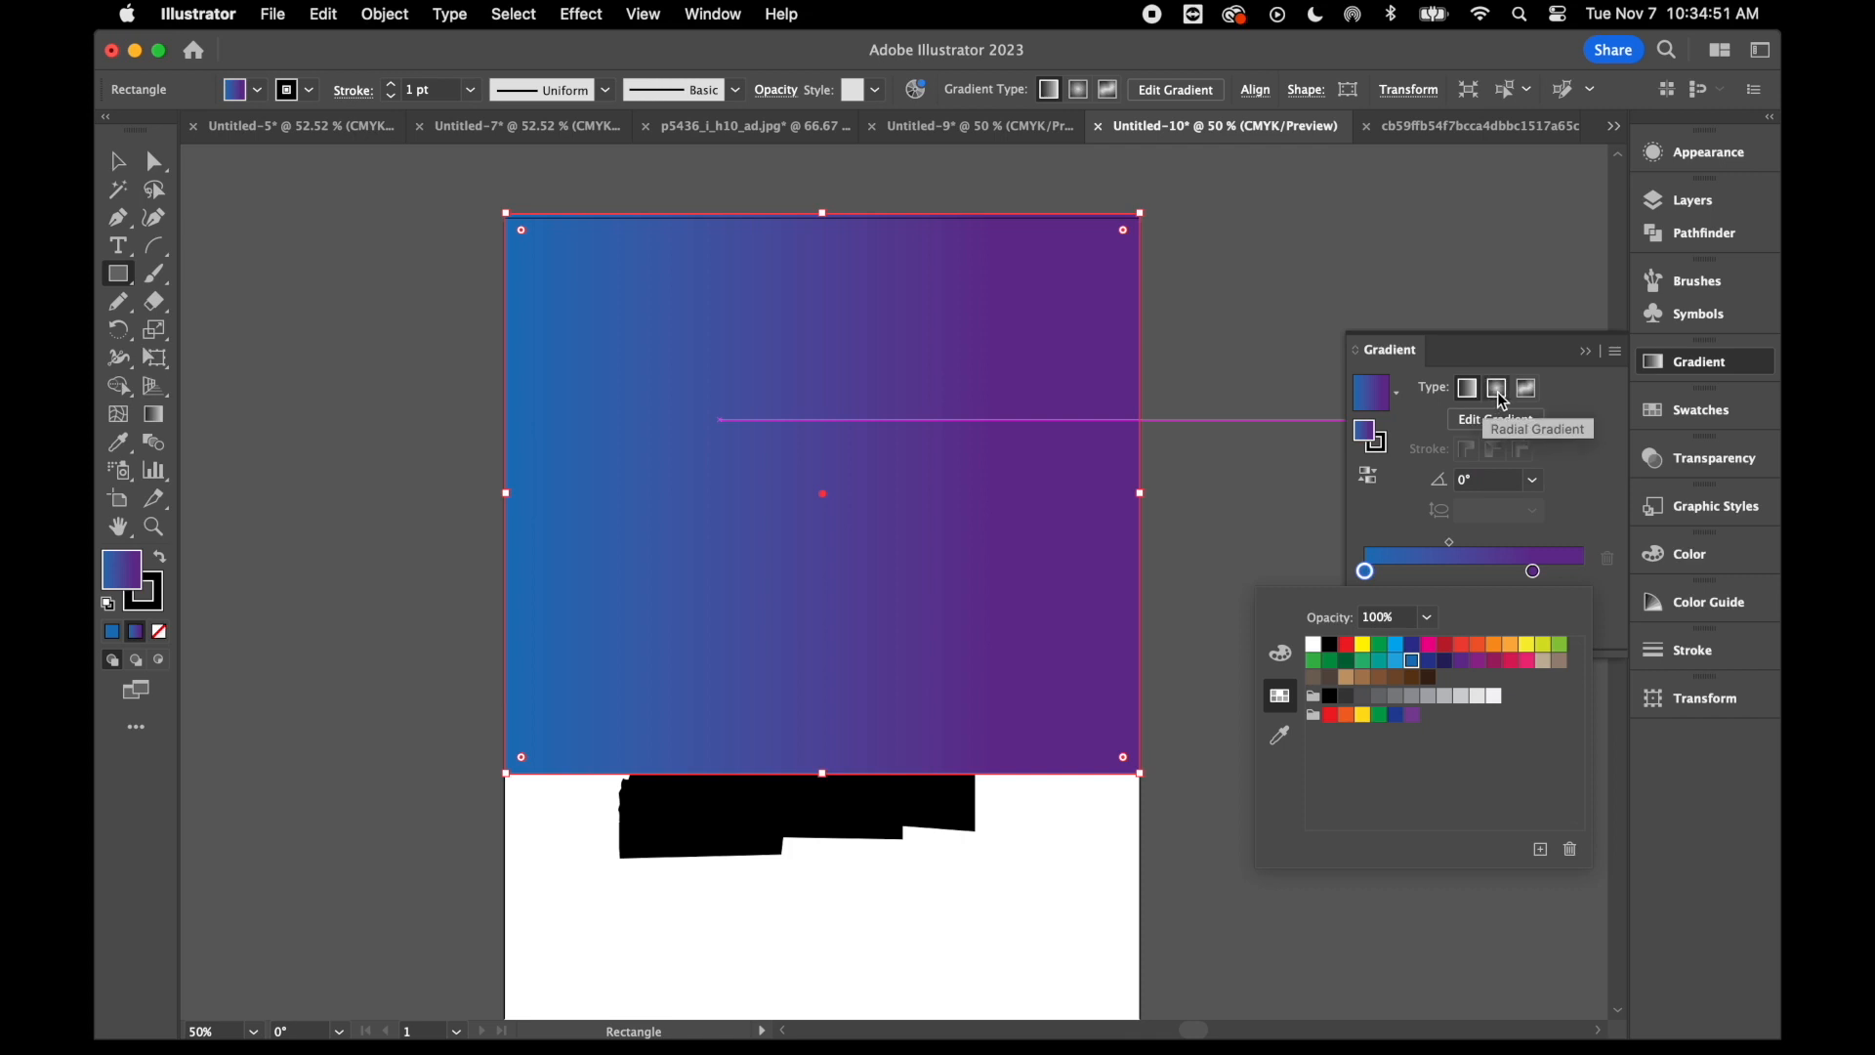
- Change the rectangle's gradient to radial and move the purple stop to 100% location
click(1502, 401)
click(1501, 396)
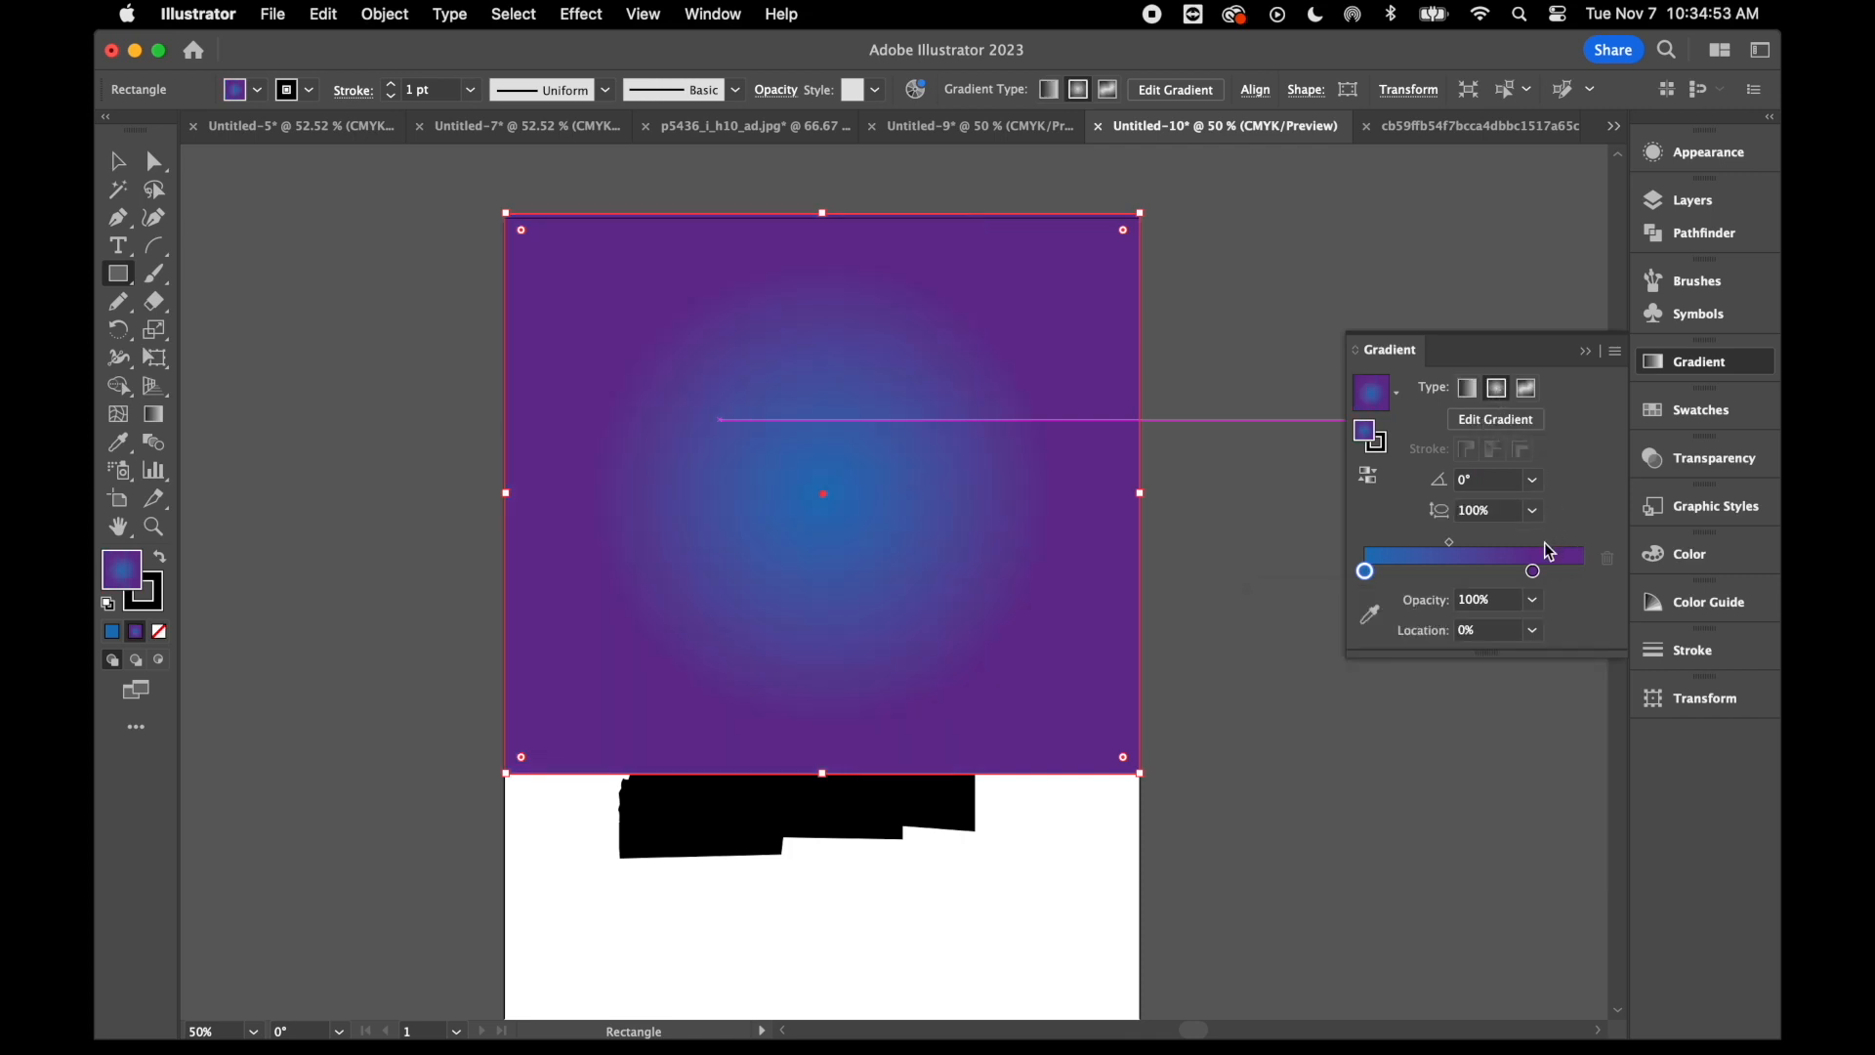
drag(1533, 576, 1580, 571)
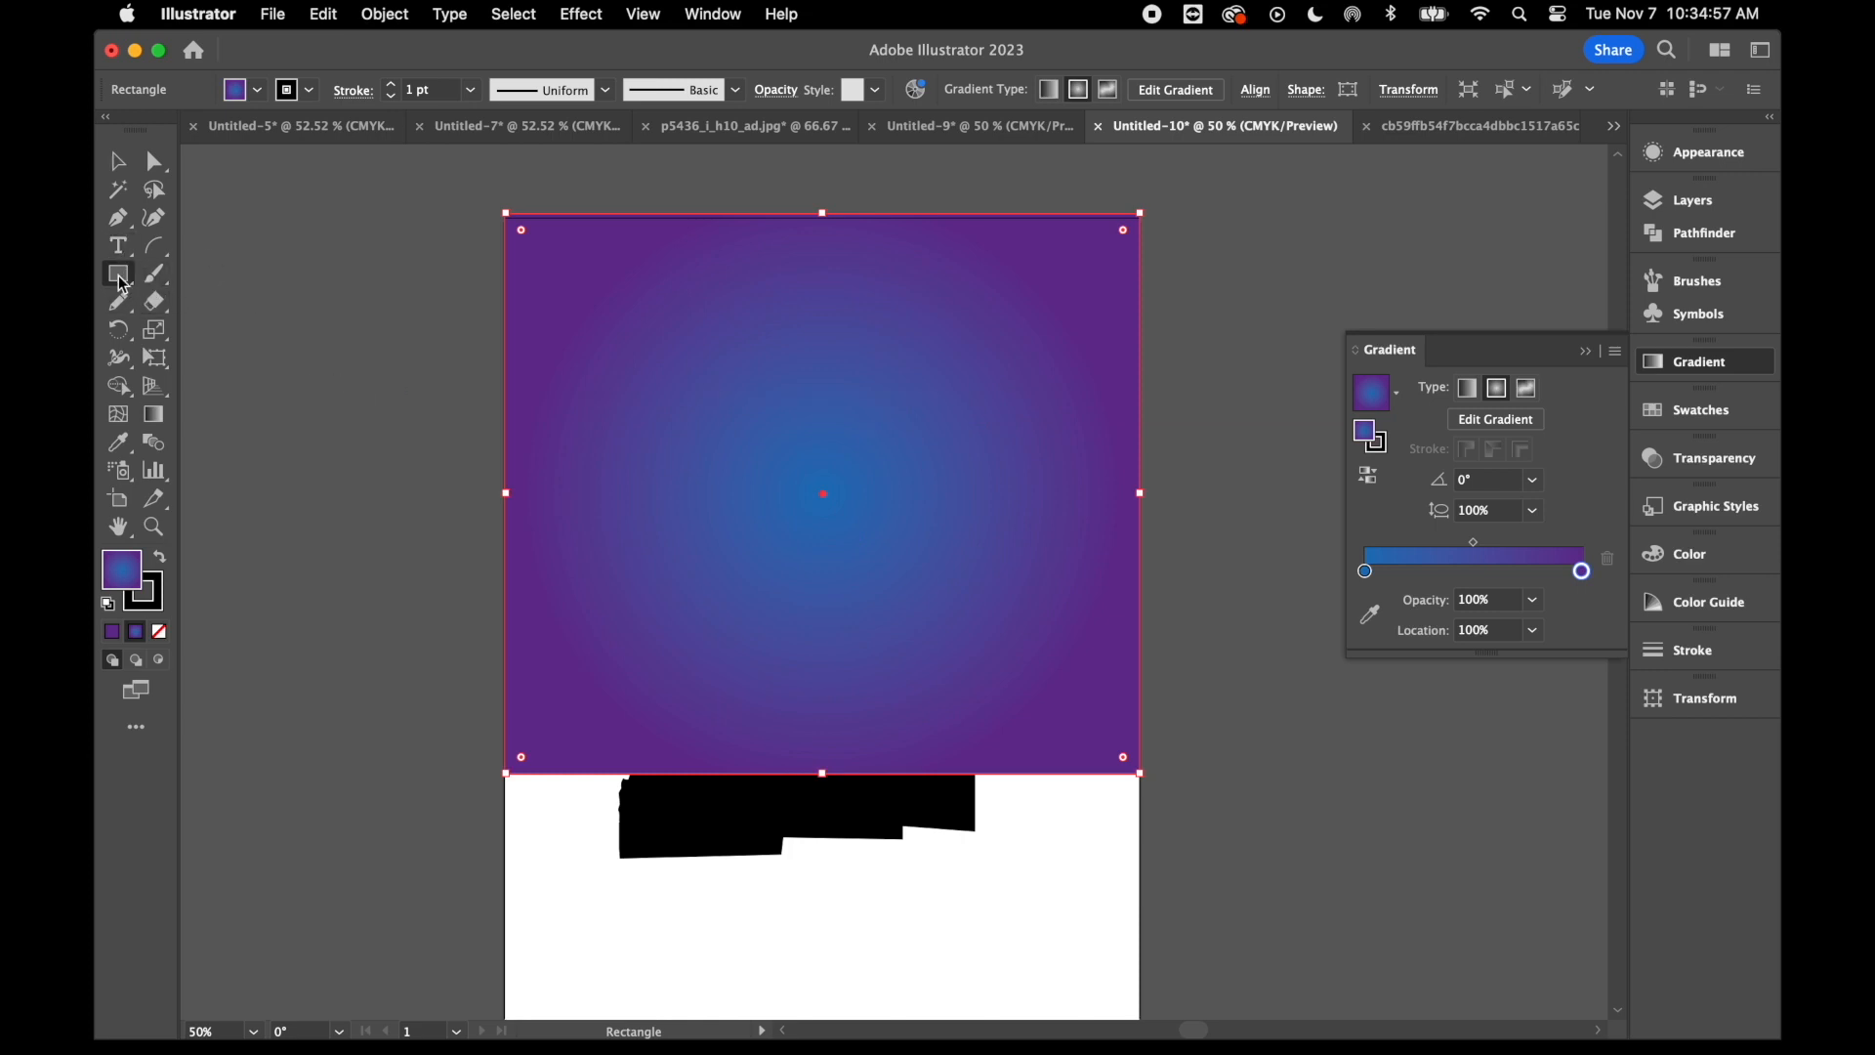
- Draw a circle with the Ellipse tool in the rectangle's upper-right area and set its outer gradient stop to white
drag(126, 285, 252, 326)
drag(826, 261, 1098, 550)
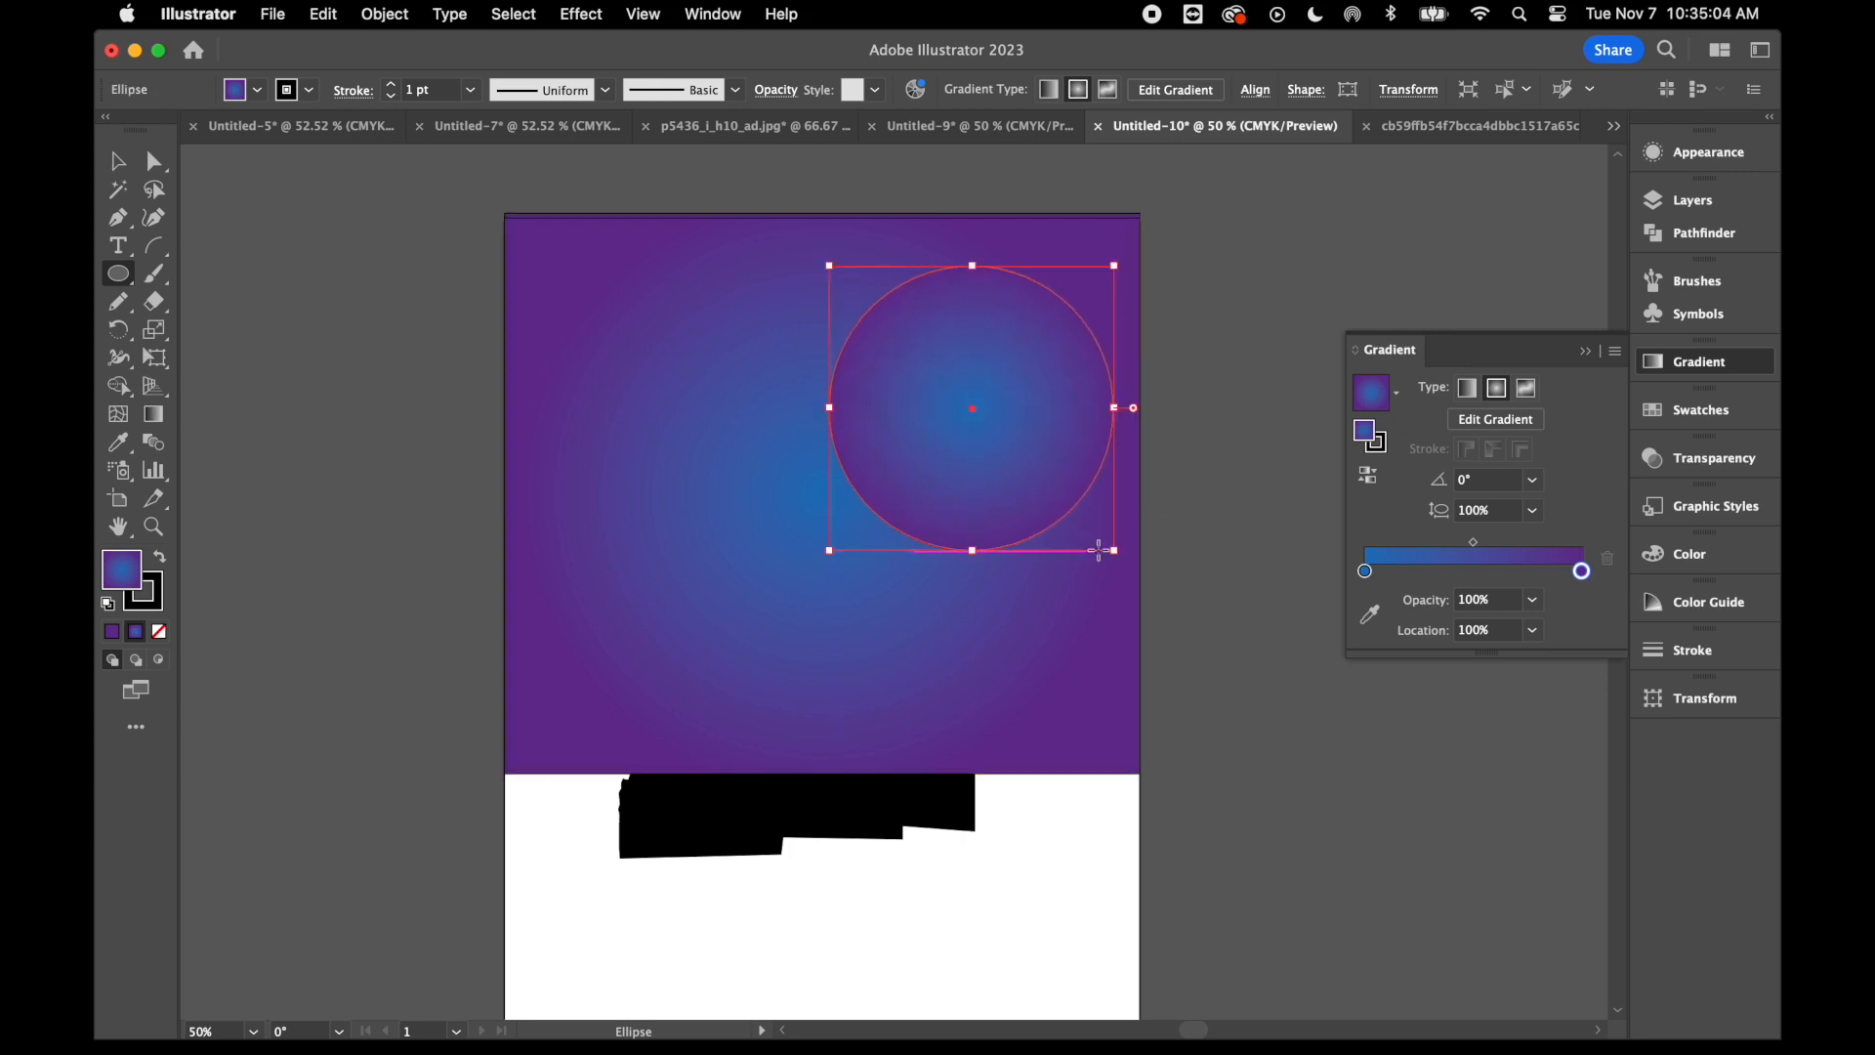
double_click(1582, 571)
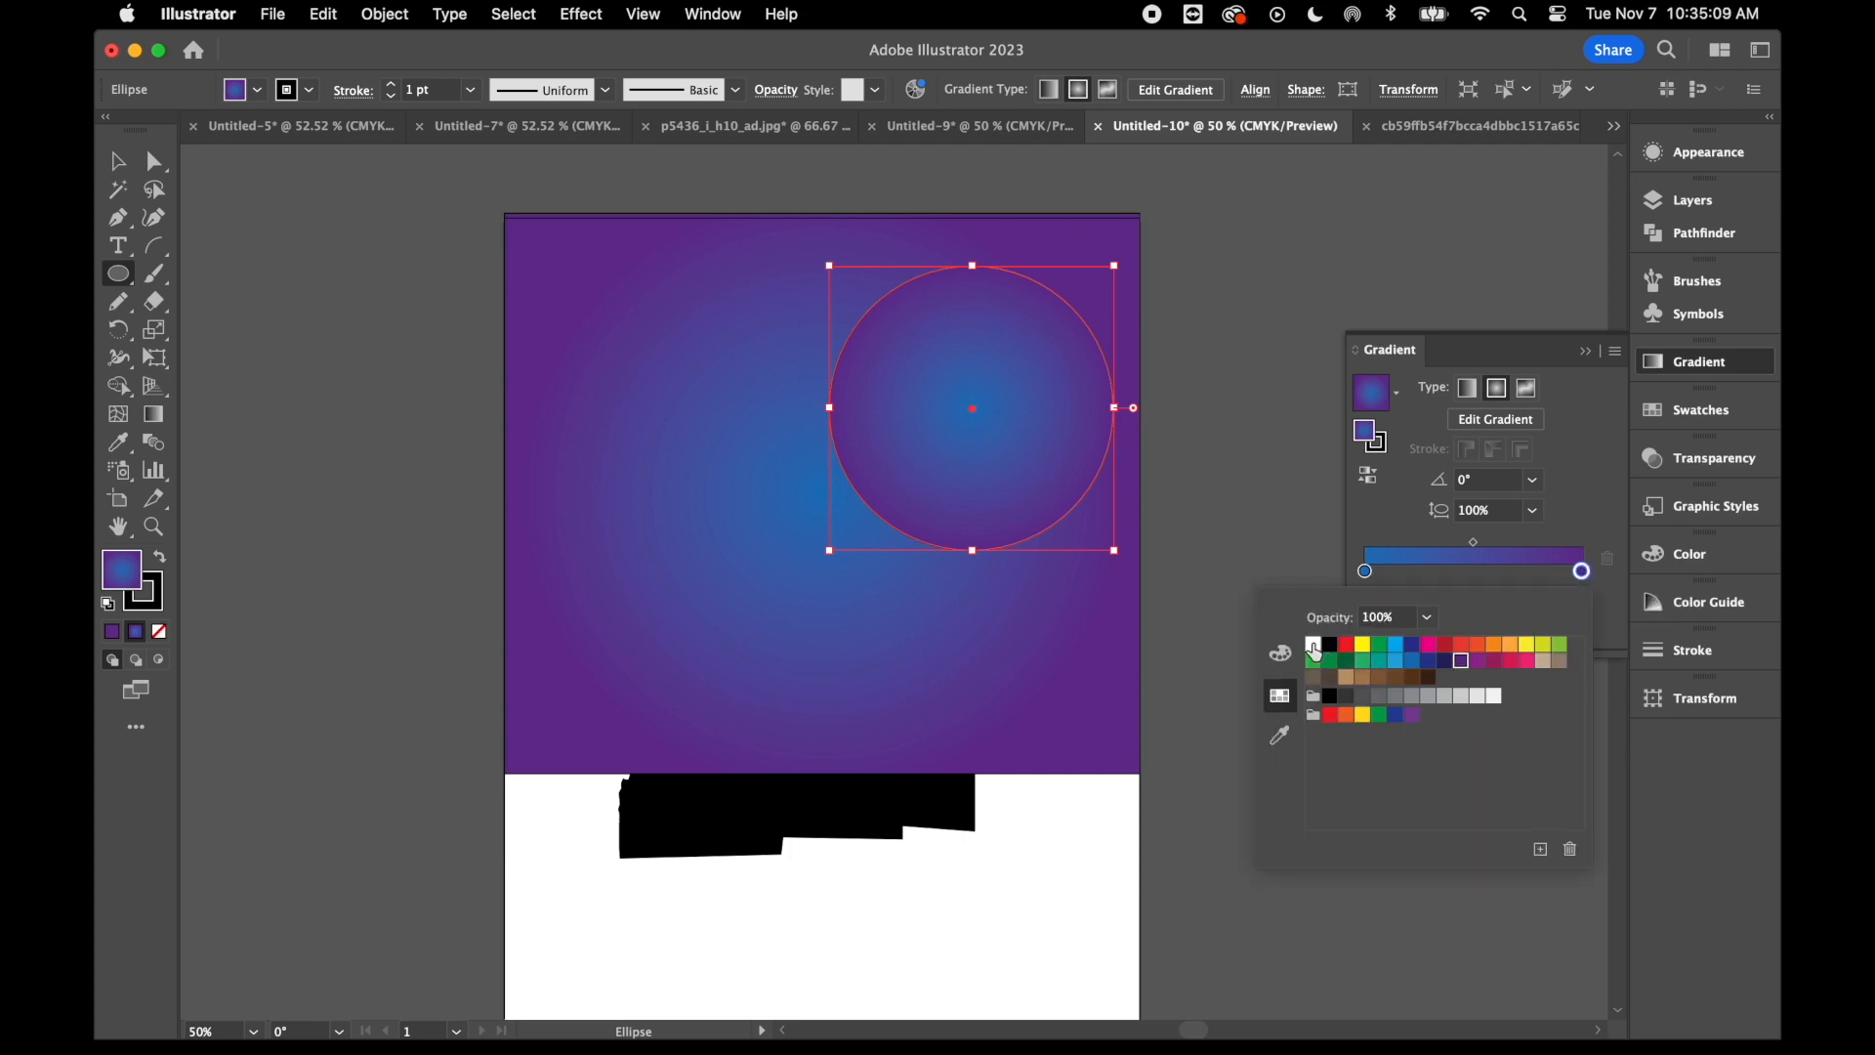
click(1313, 646)
- Recolor the circle's blue gradient stop to light blue with 56% cyan and 0% magenta
double_click(1365, 571)
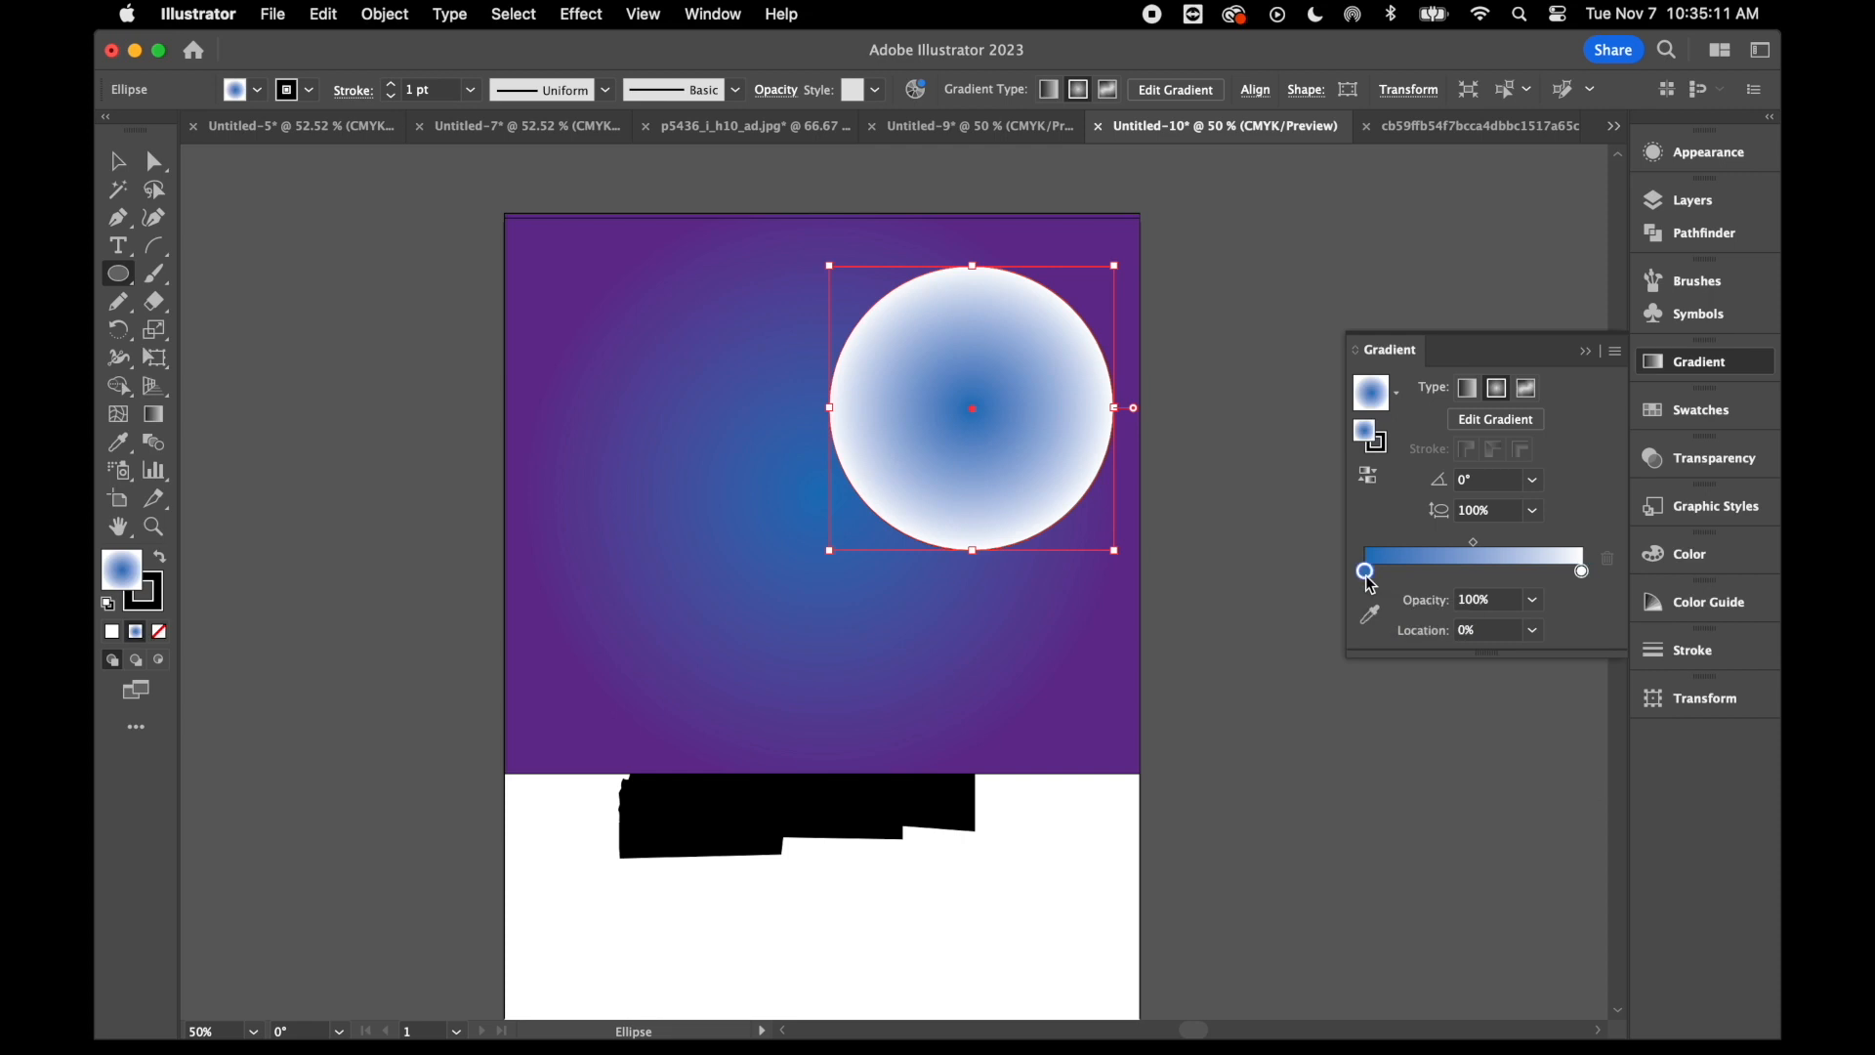
click(1281, 654)
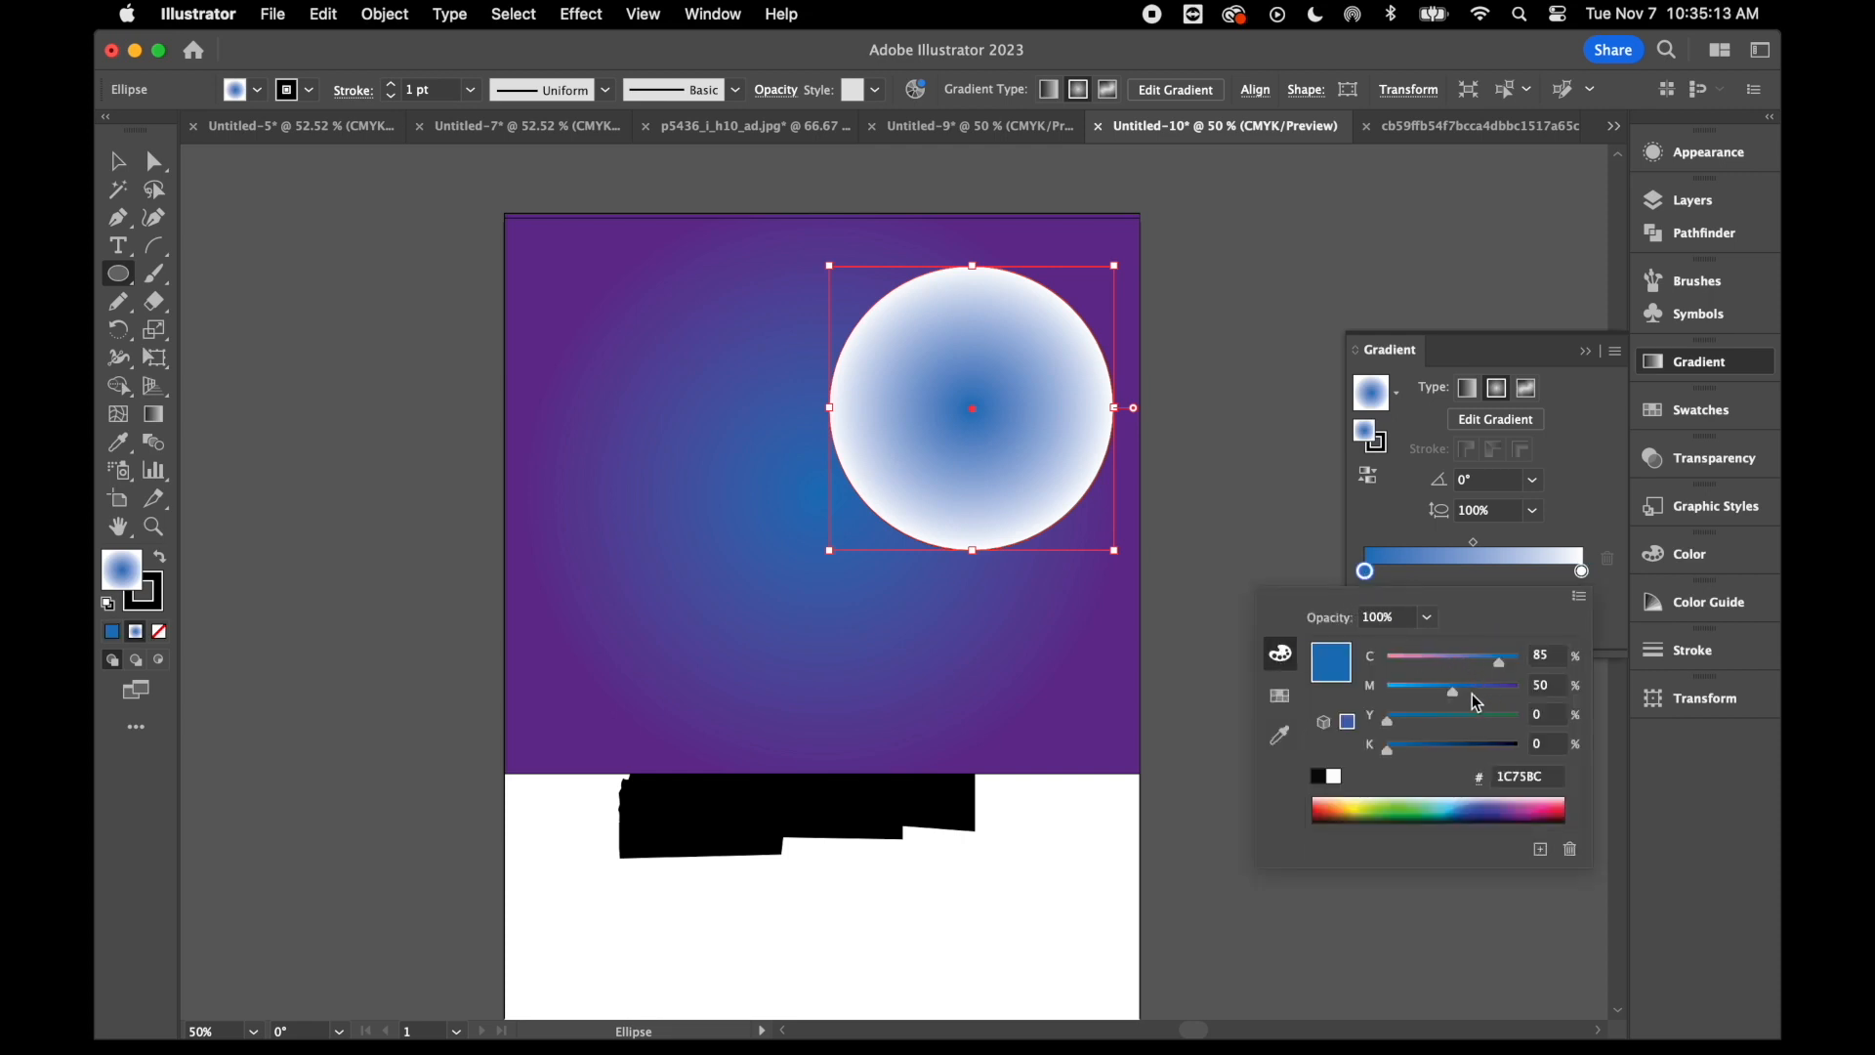
drag(1453, 691, 1387, 692)
drag(1500, 662, 1460, 662)
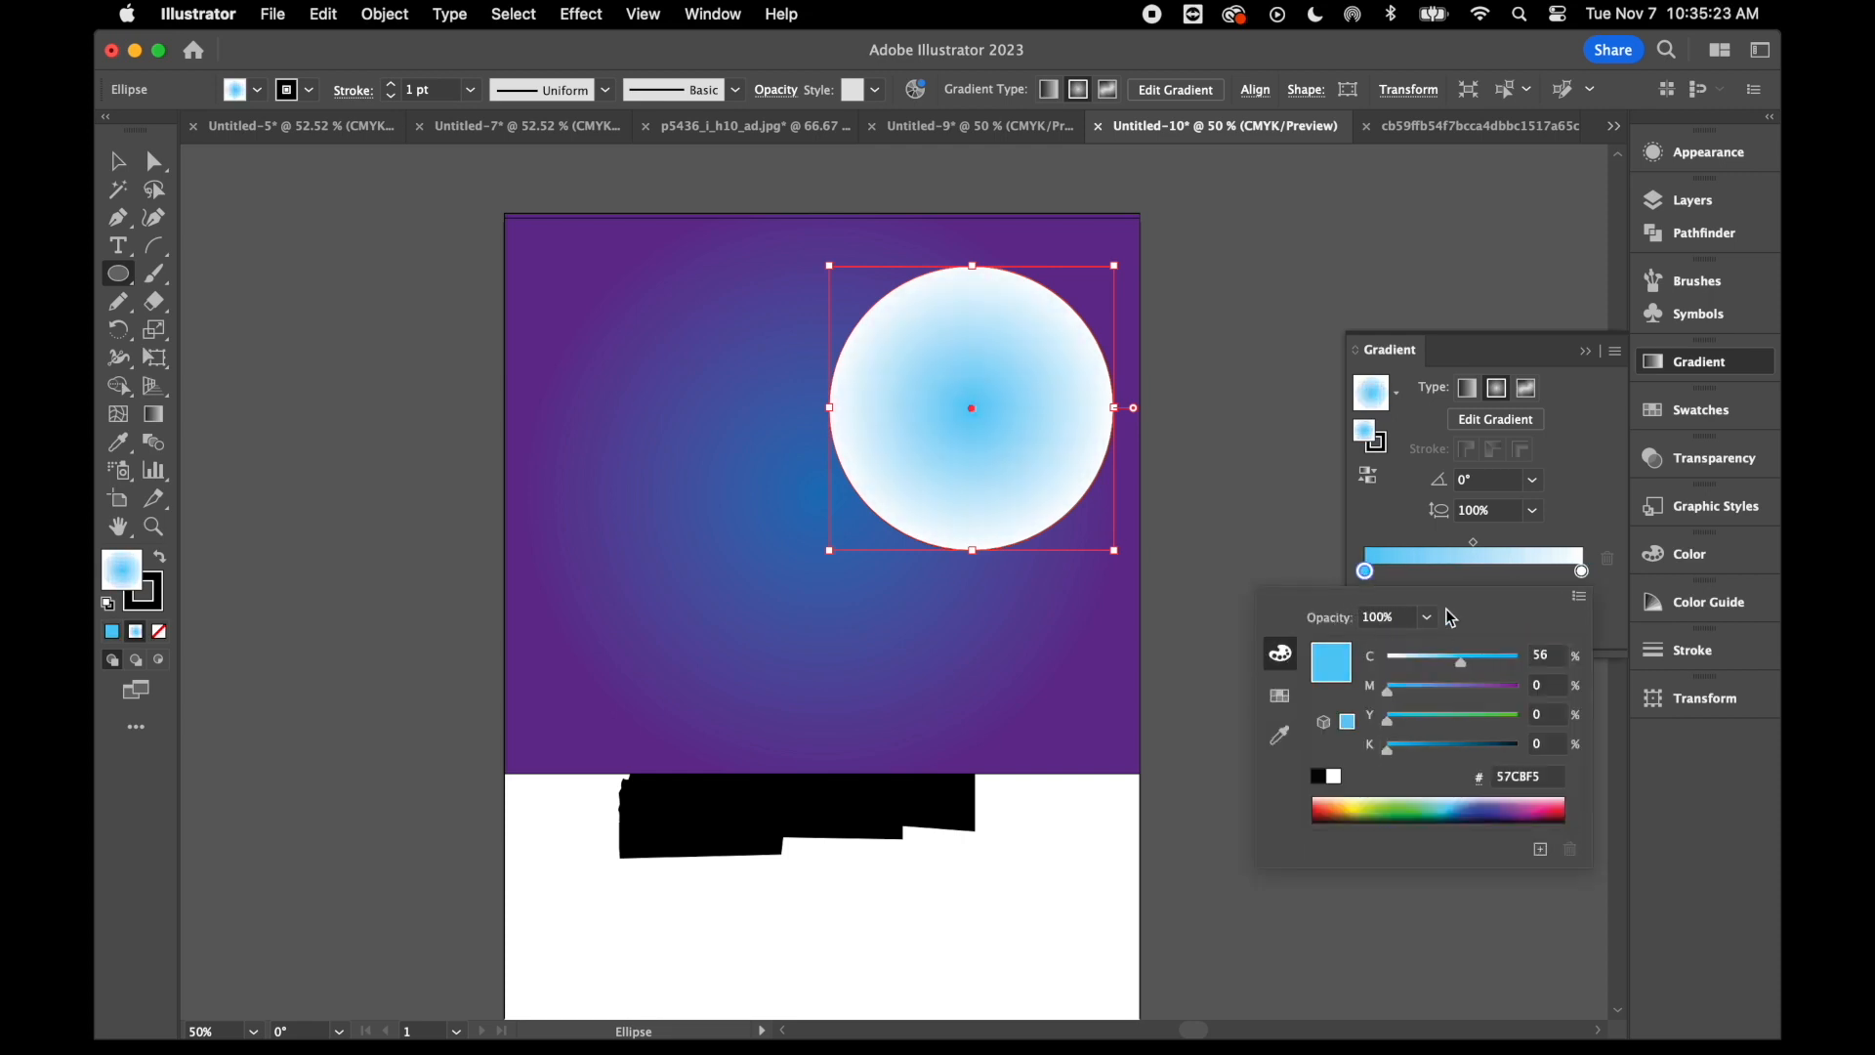
- Reverse the circle's gradient and angle it from a white highlight near the upper edge to light blue at the lower edge
click(1369, 476)
click(1368, 477)
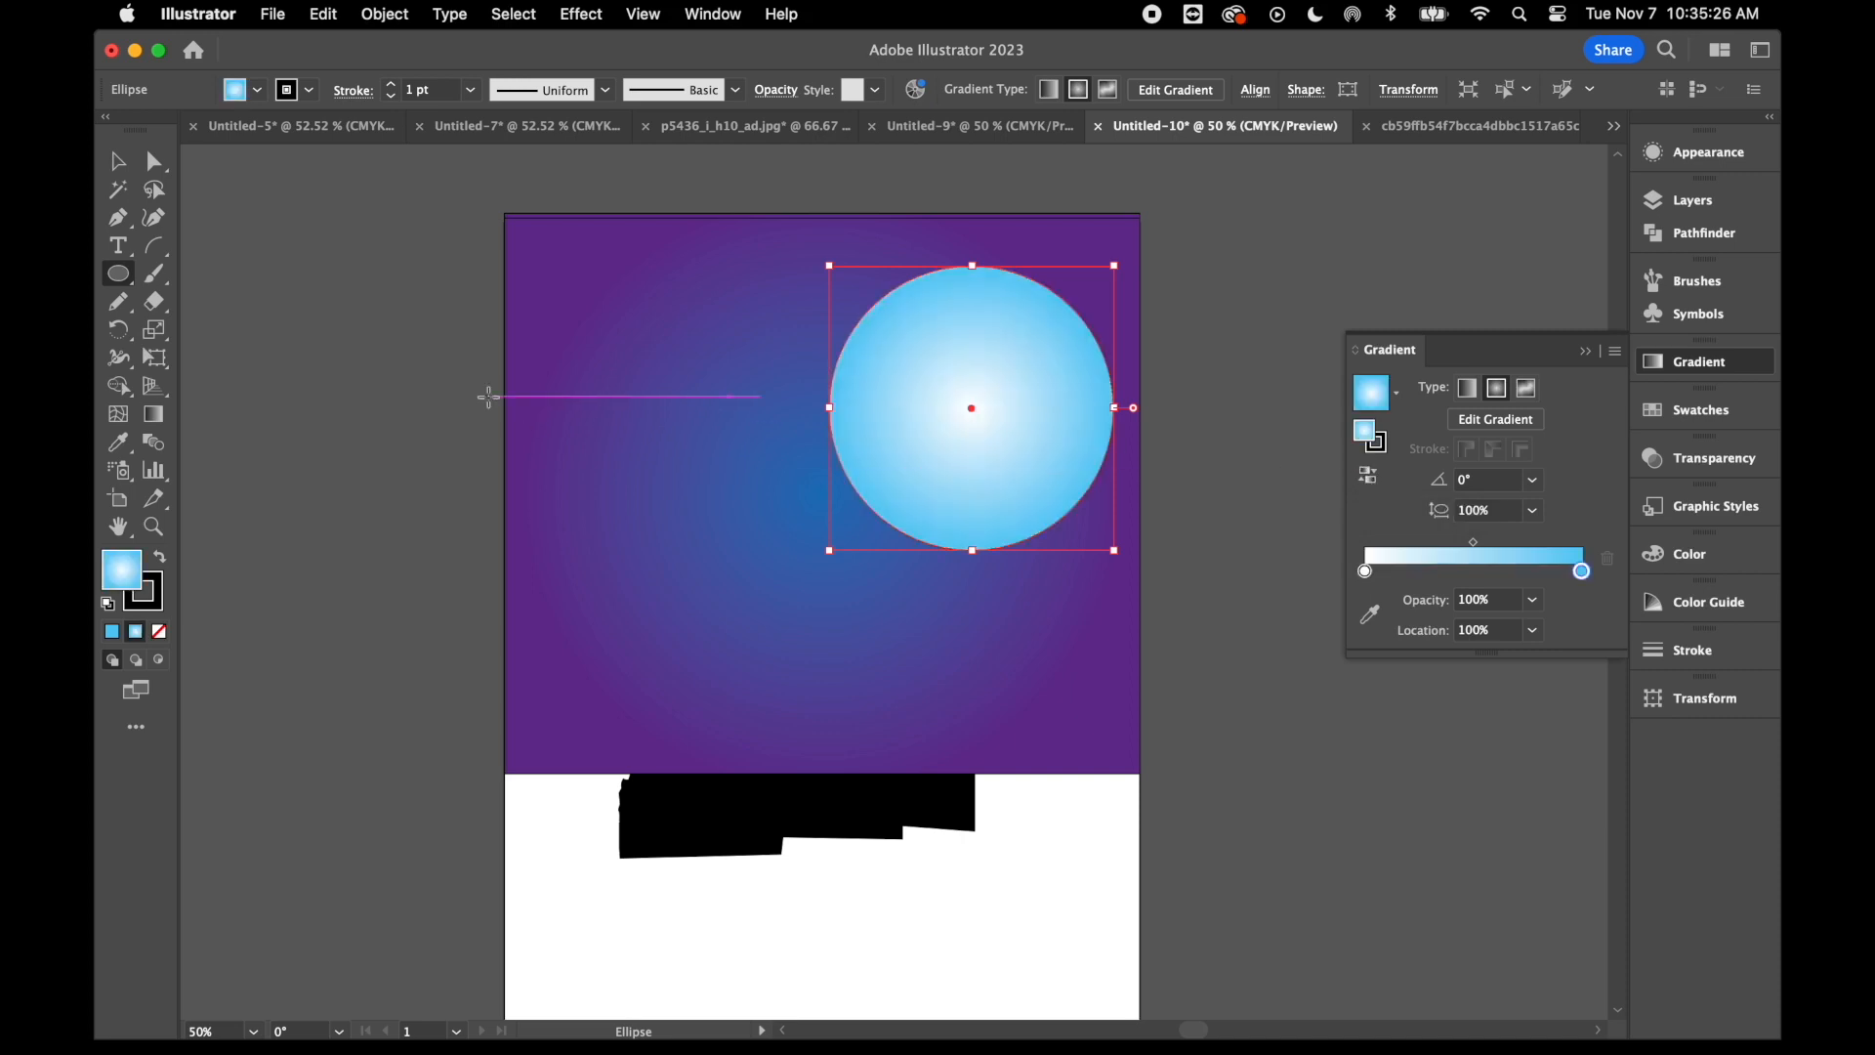
click(159, 418)
drag(936, 297, 1019, 530)
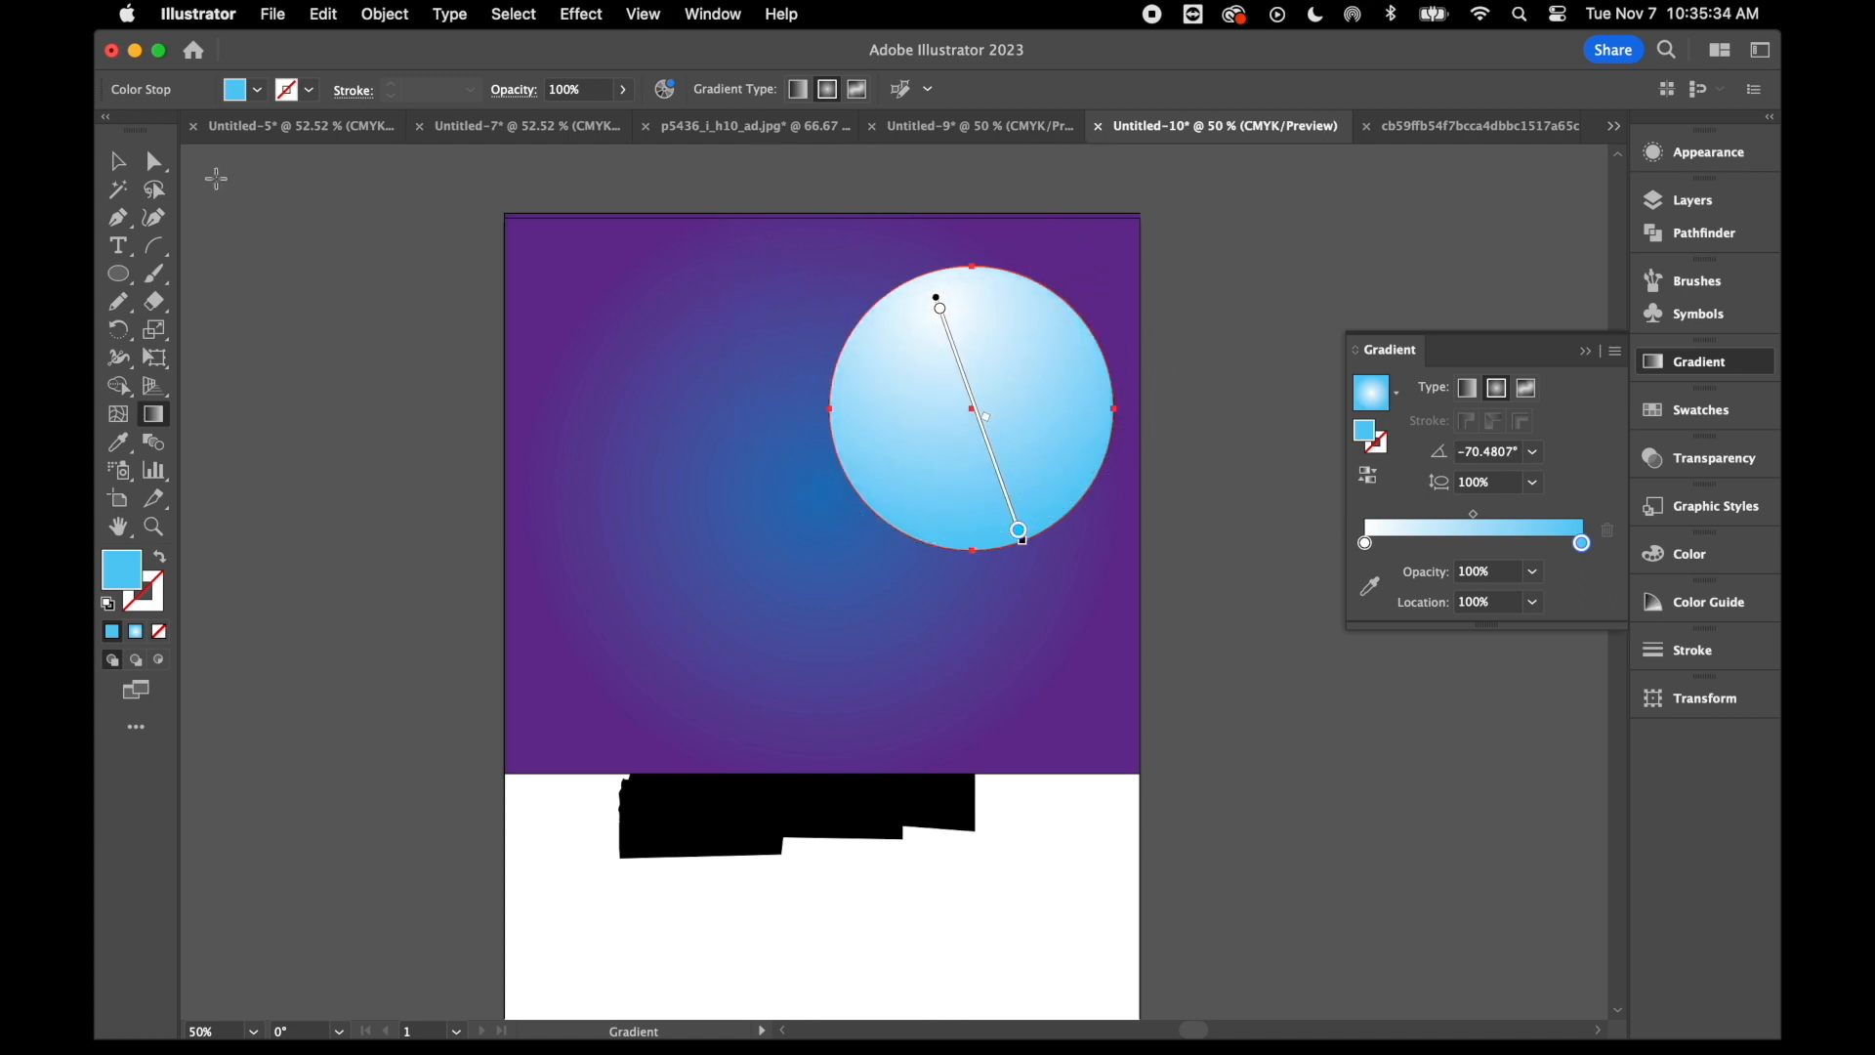
- Redirect the sky rectangle's radial gradient so the blue starts behind the moon and fades to purple toward the lower left
click(118, 161)
click(711, 552)
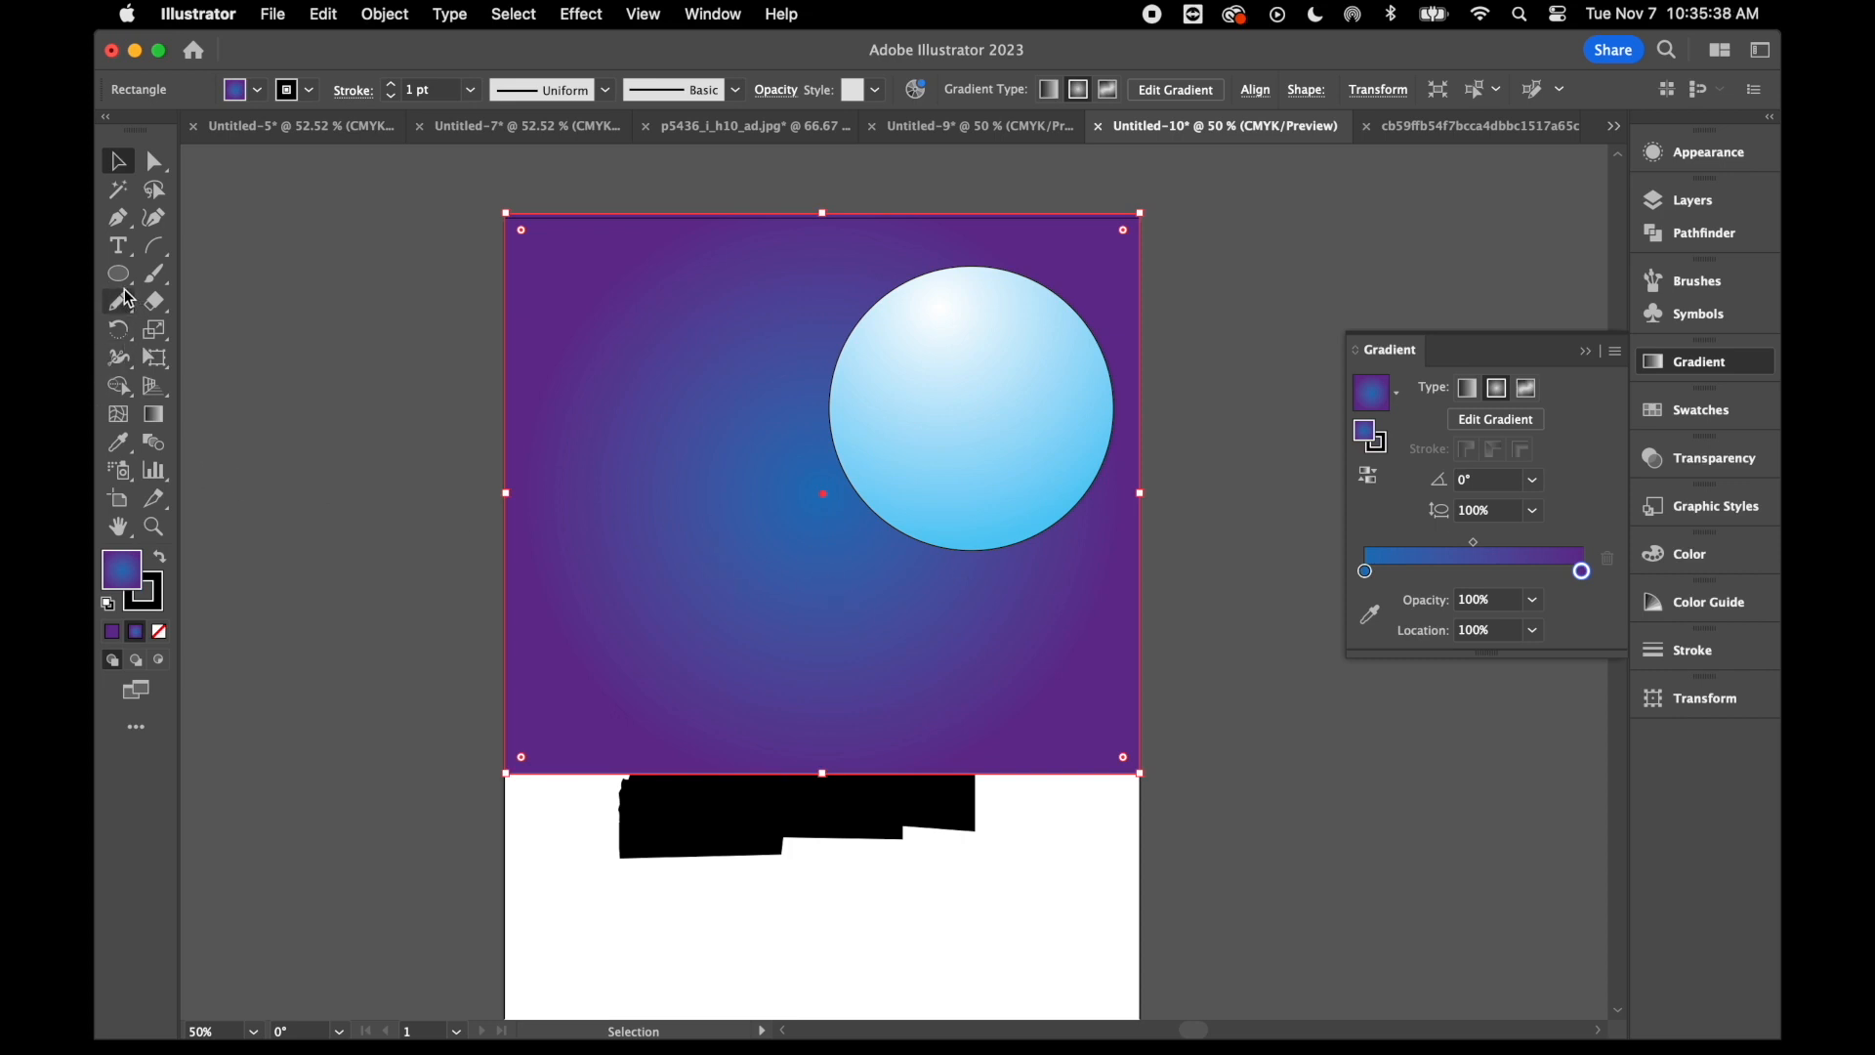
click(155, 415)
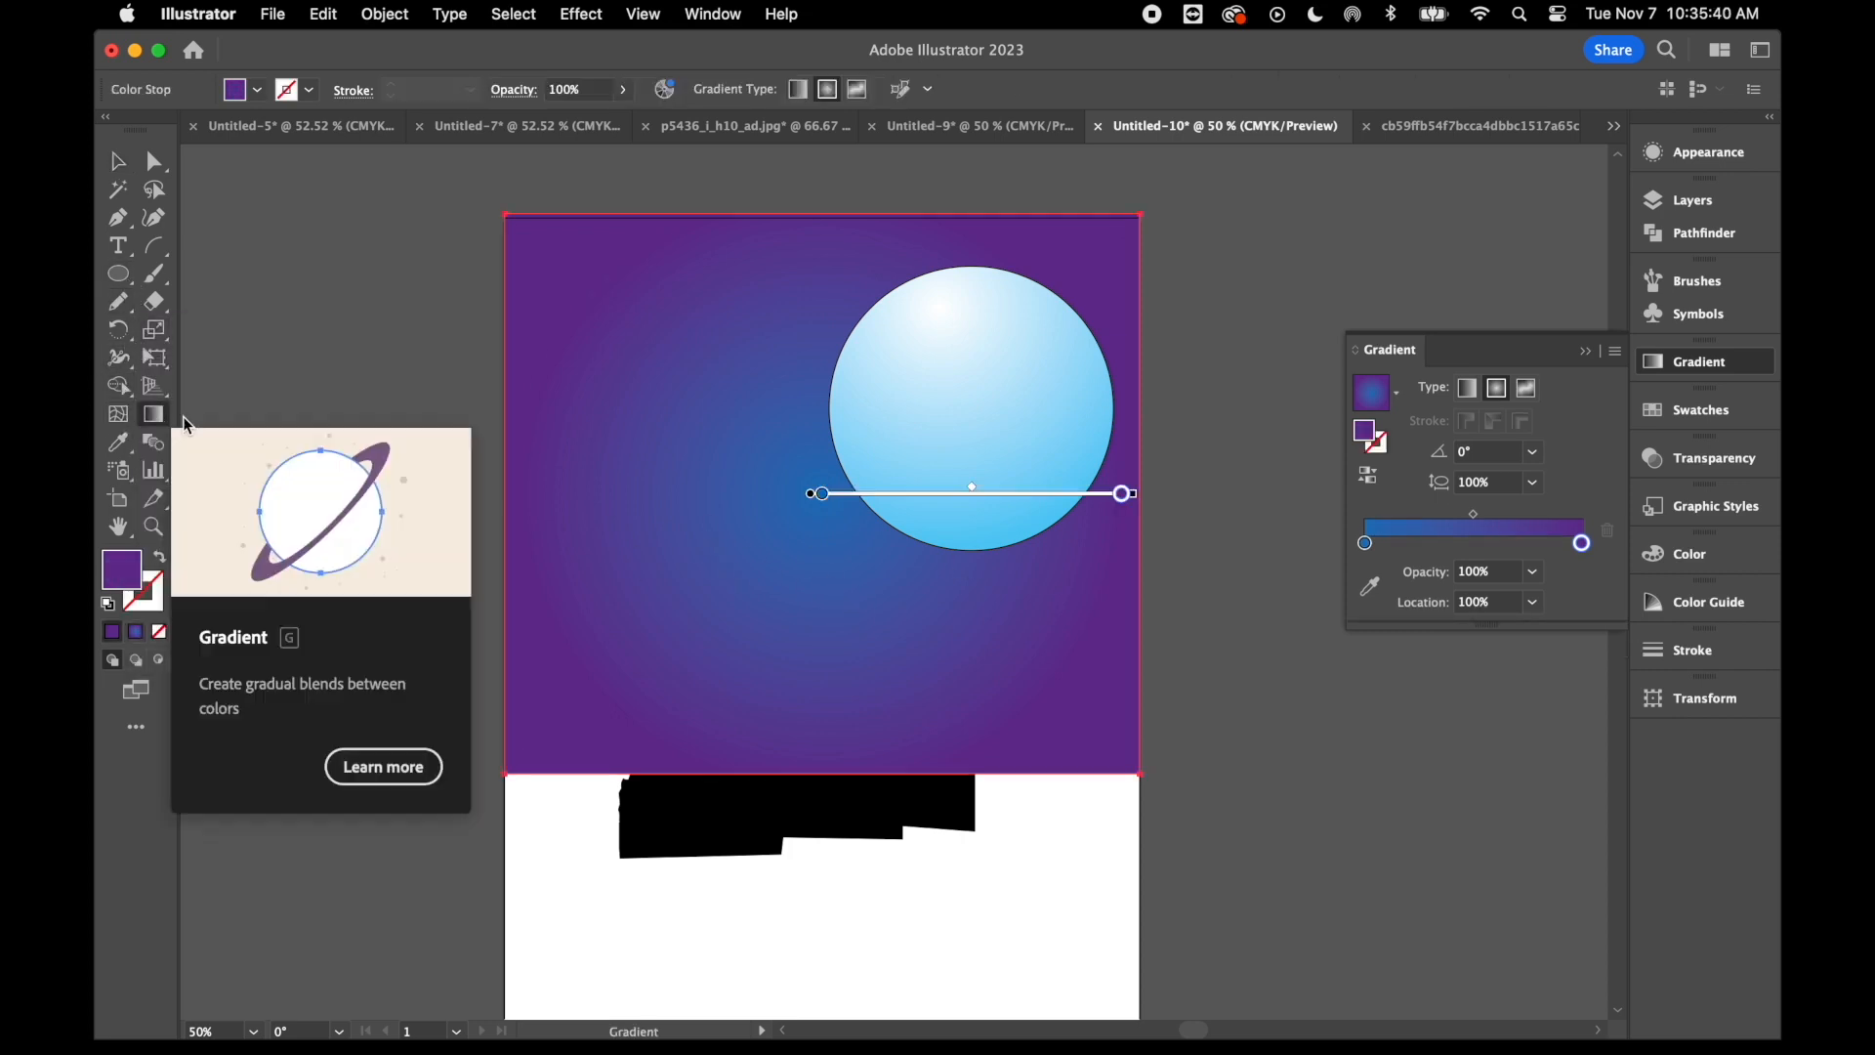
drag(1035, 359, 674, 634)
click(117, 161)
click(299, 351)
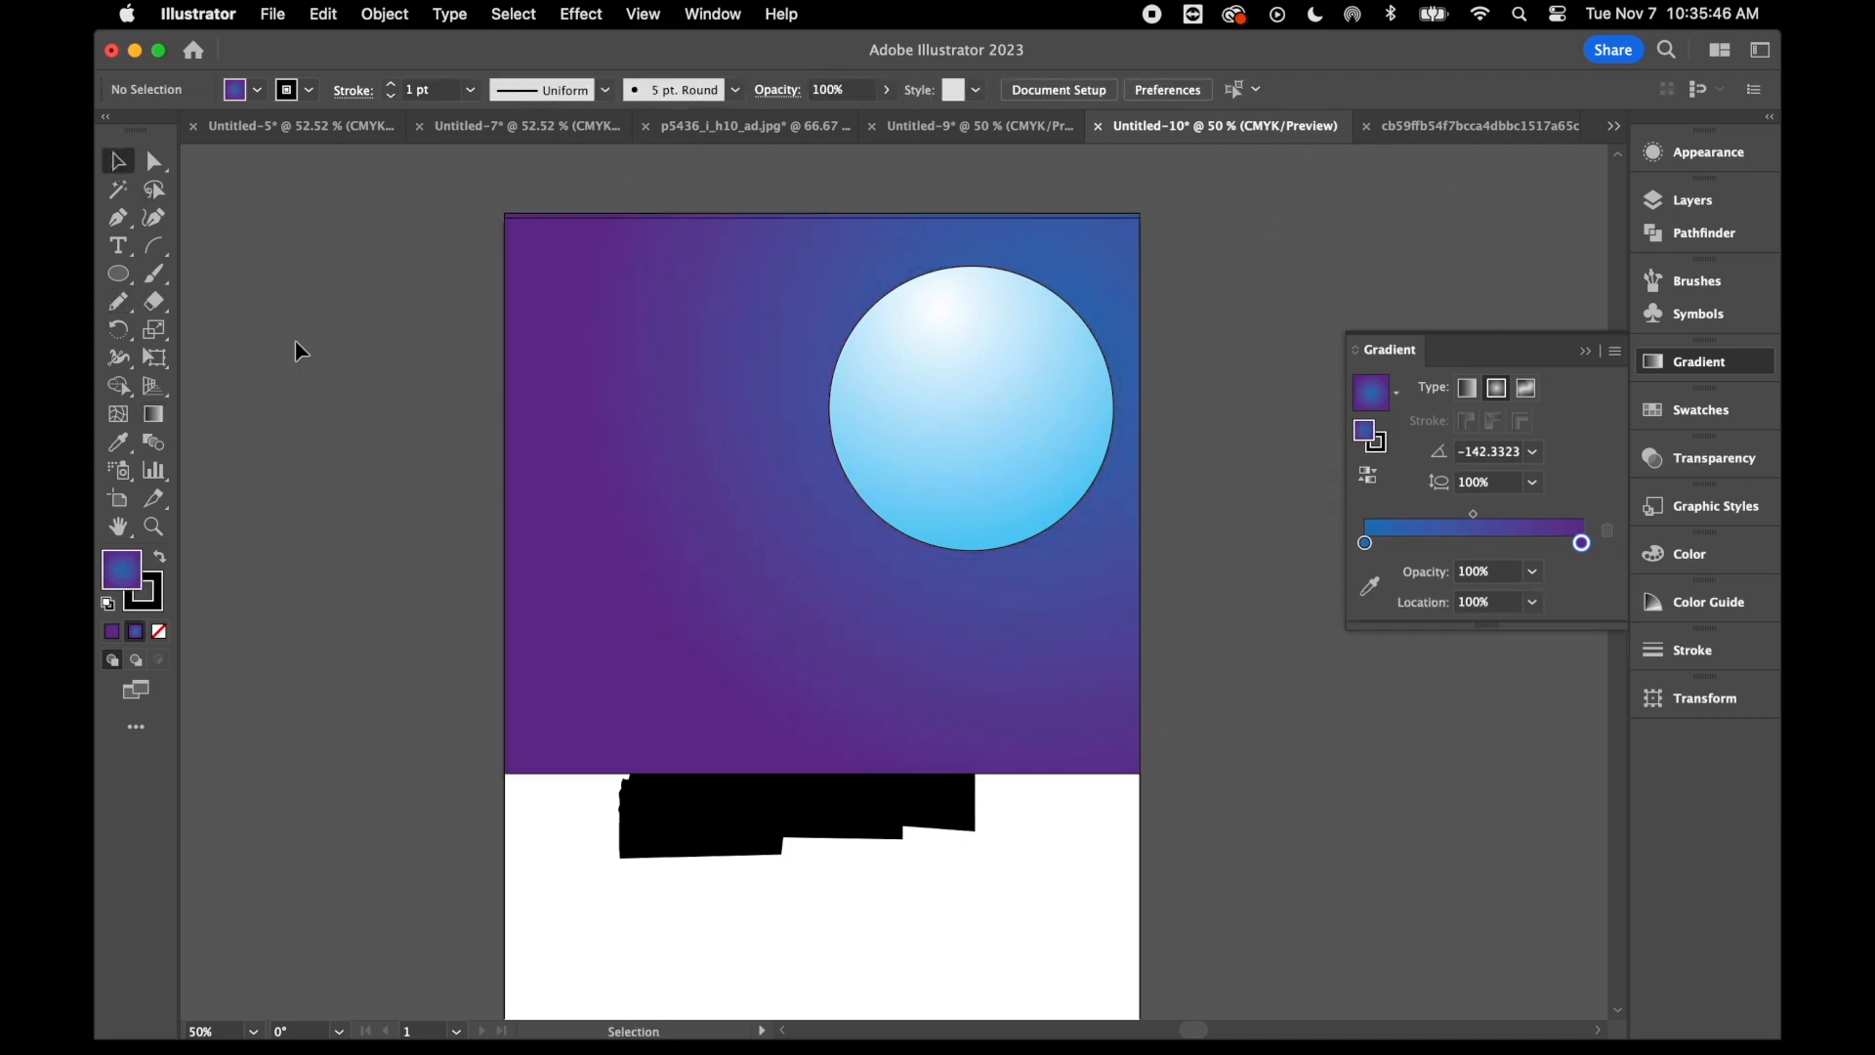
- Remove the stroke from the moon circle
click(1010, 351)
click(149, 598)
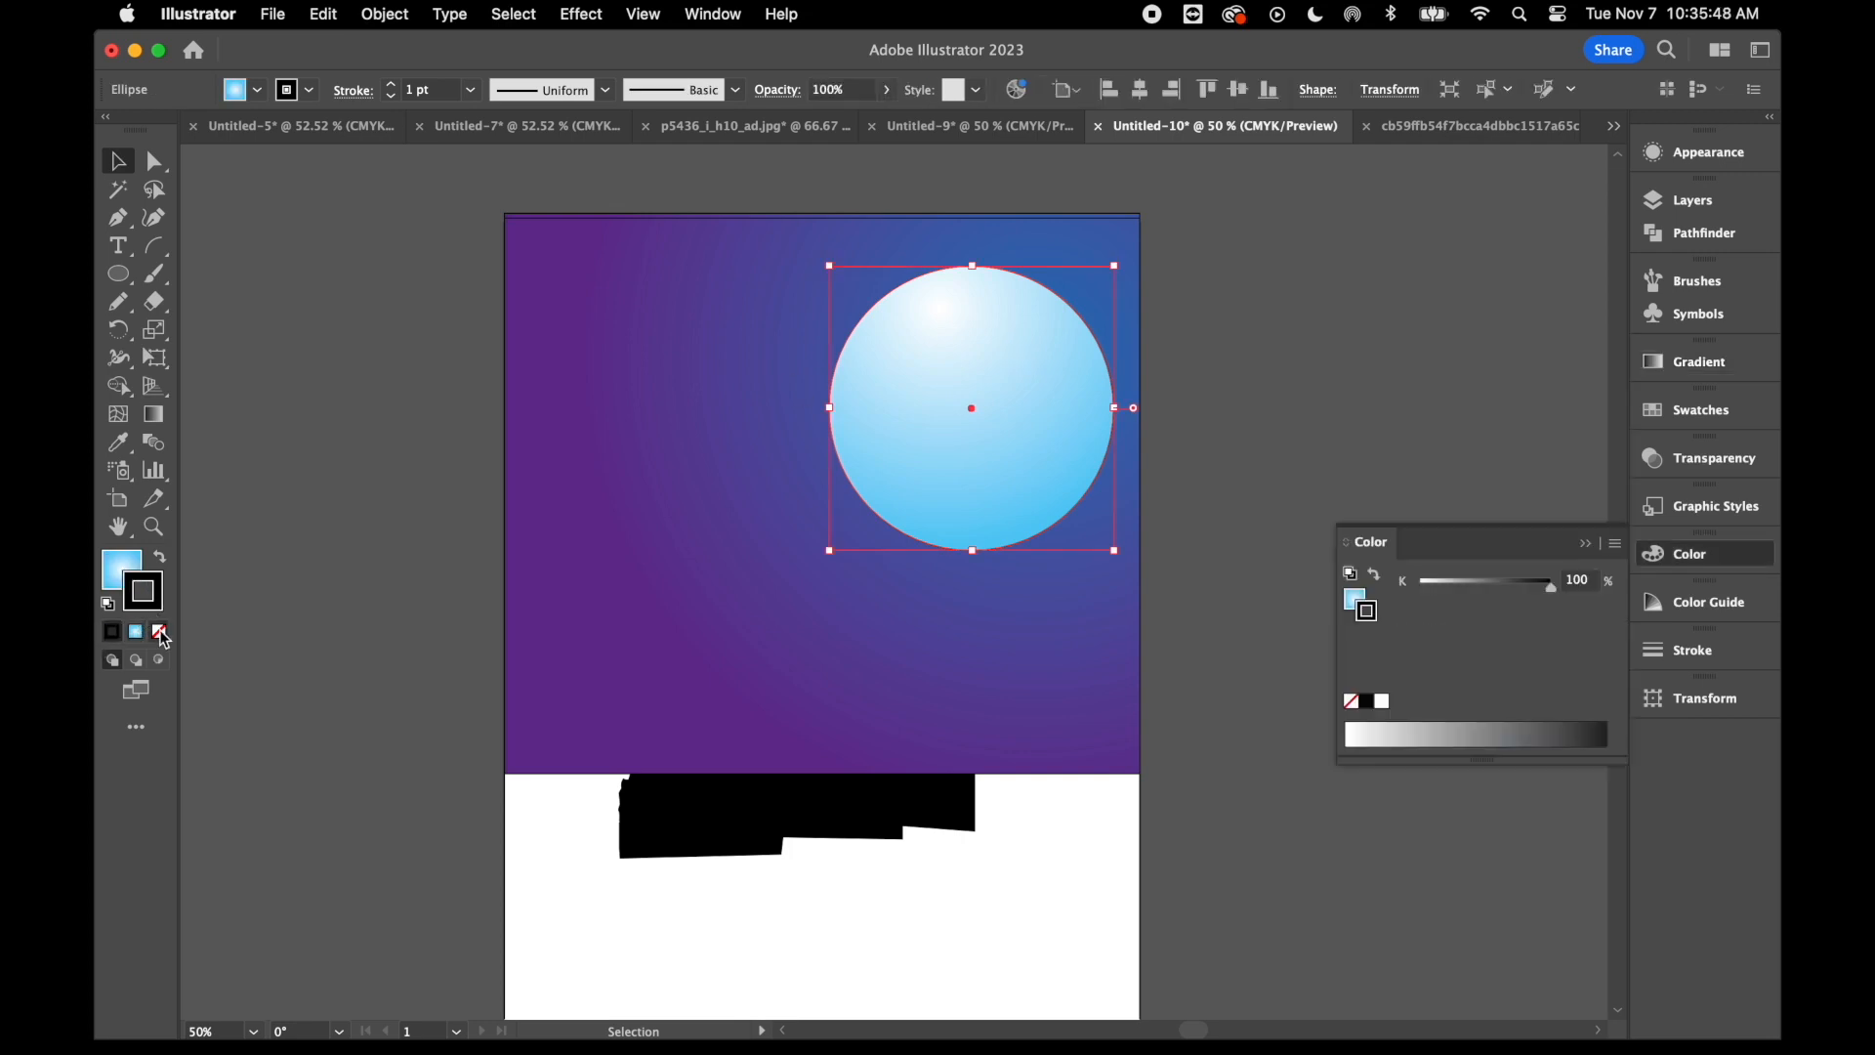
click(159, 633)
click(117, 568)
click(278, 501)
- Apply a white Outer Glow effect to the moon in Screen mode with 70% opacity and 0.25 in blur
click(916, 352)
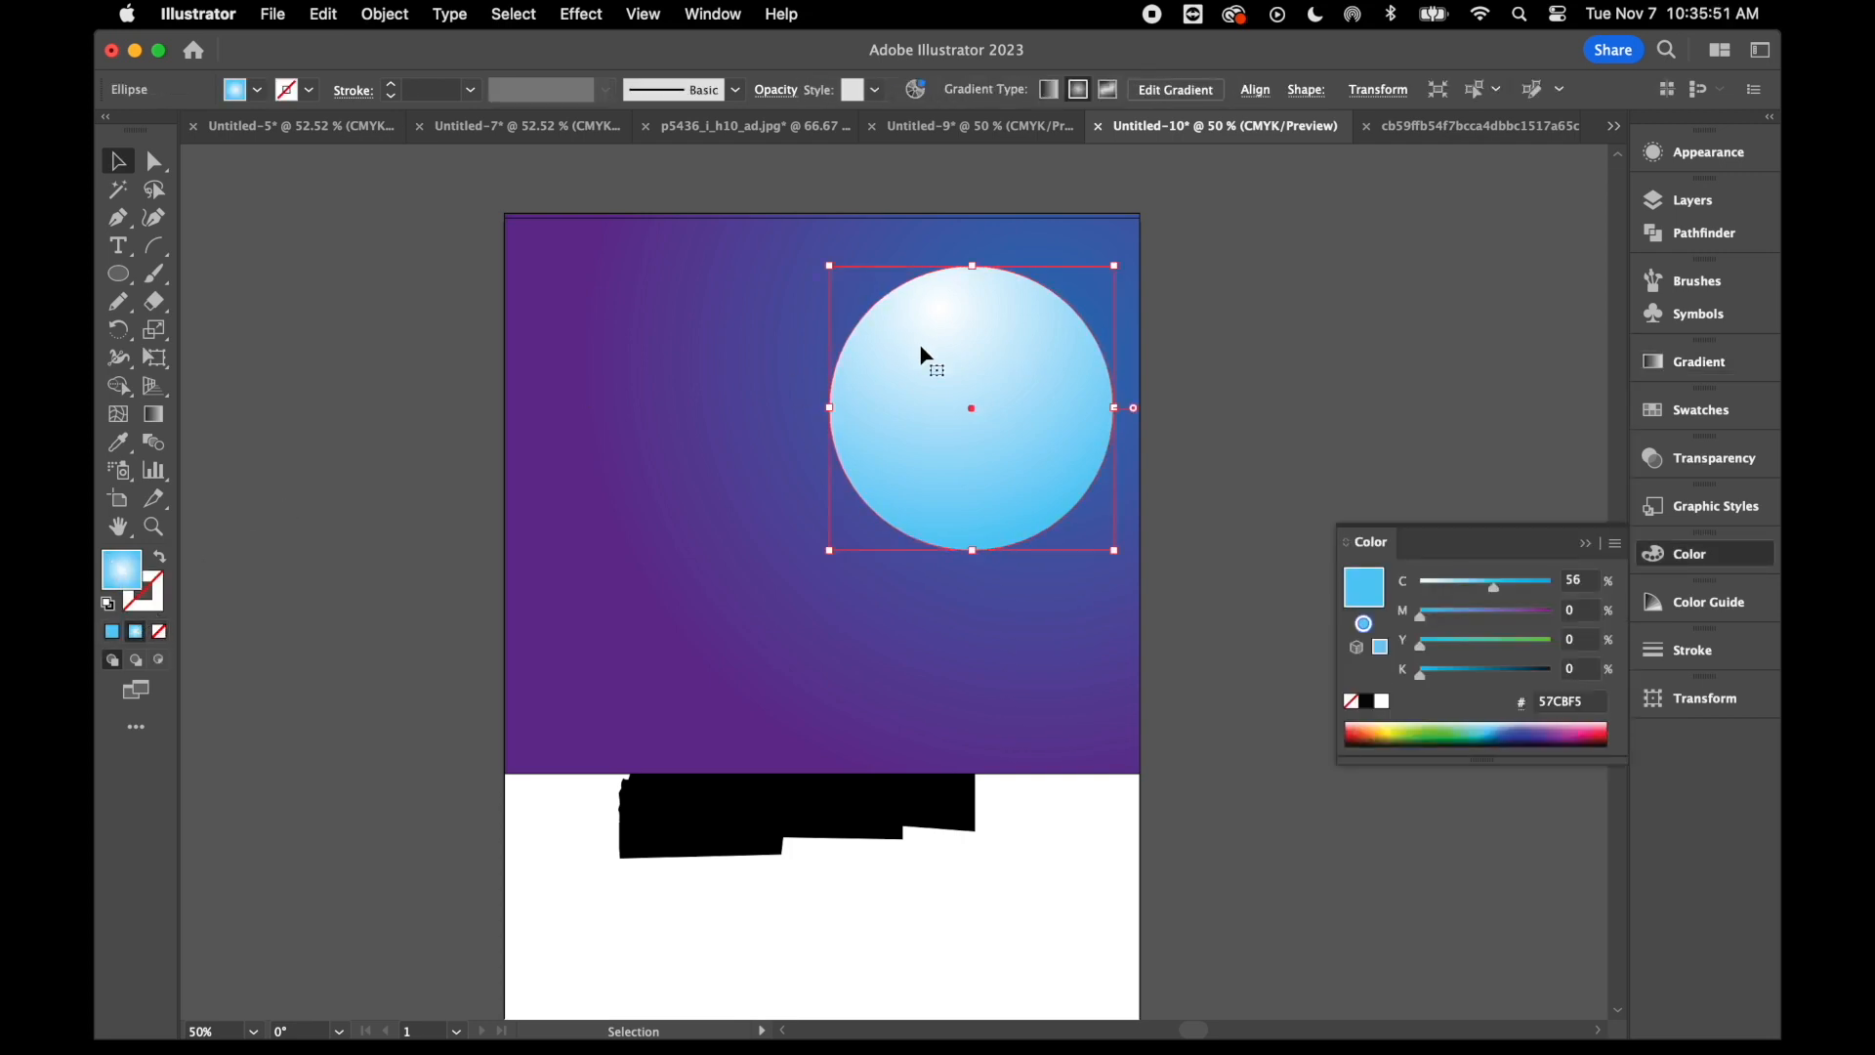
click(596, 15)
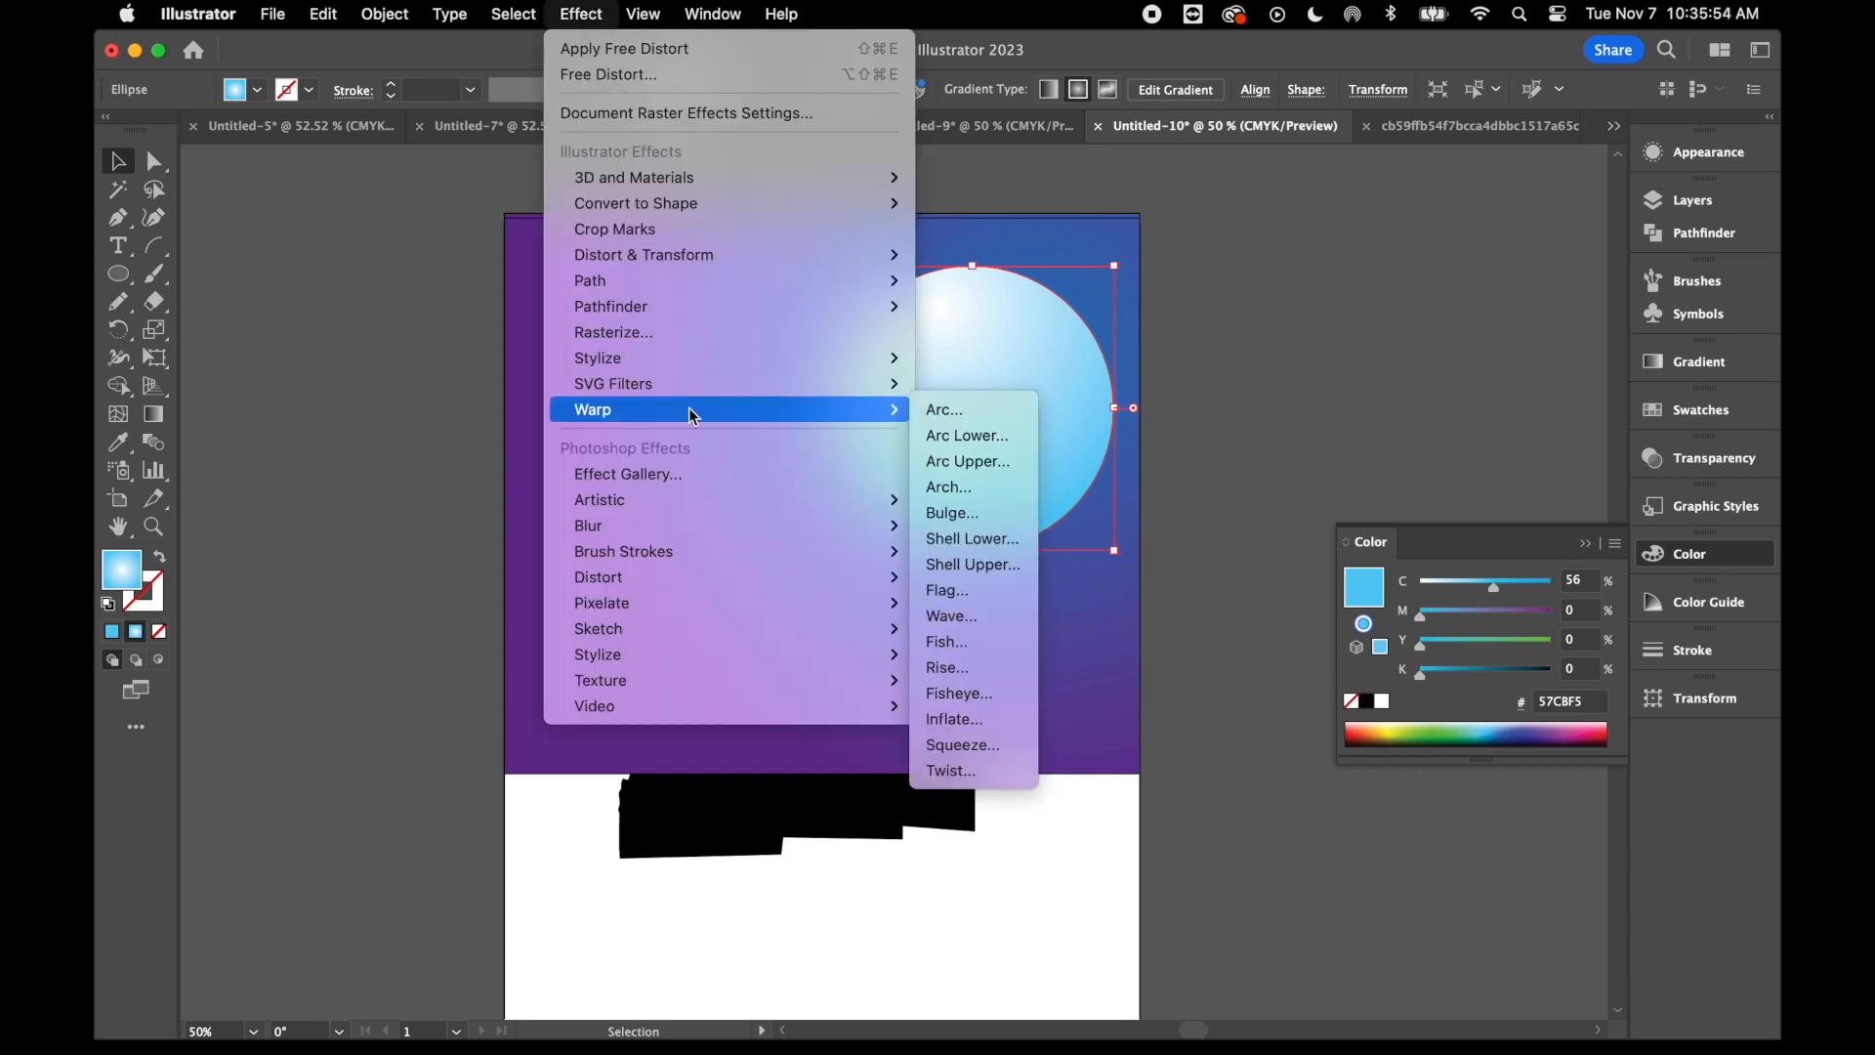
mouse_move(736, 359)
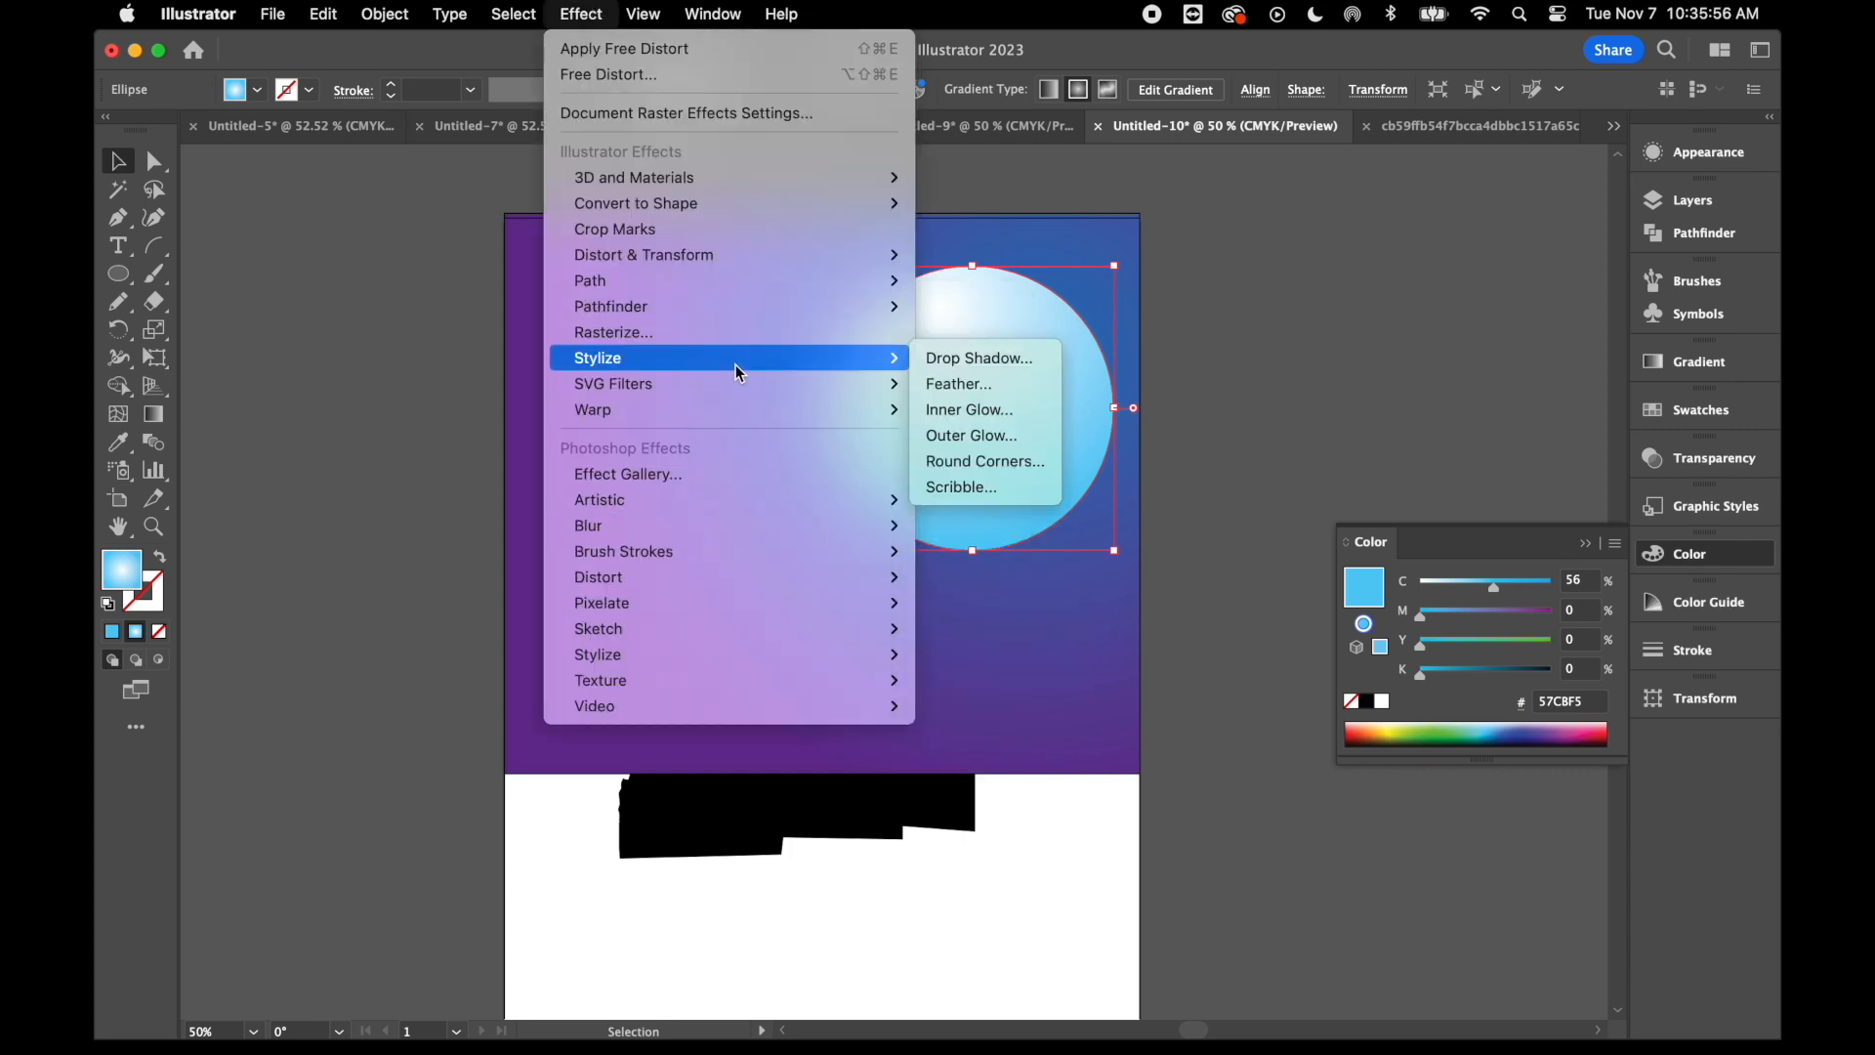
click(1021, 435)
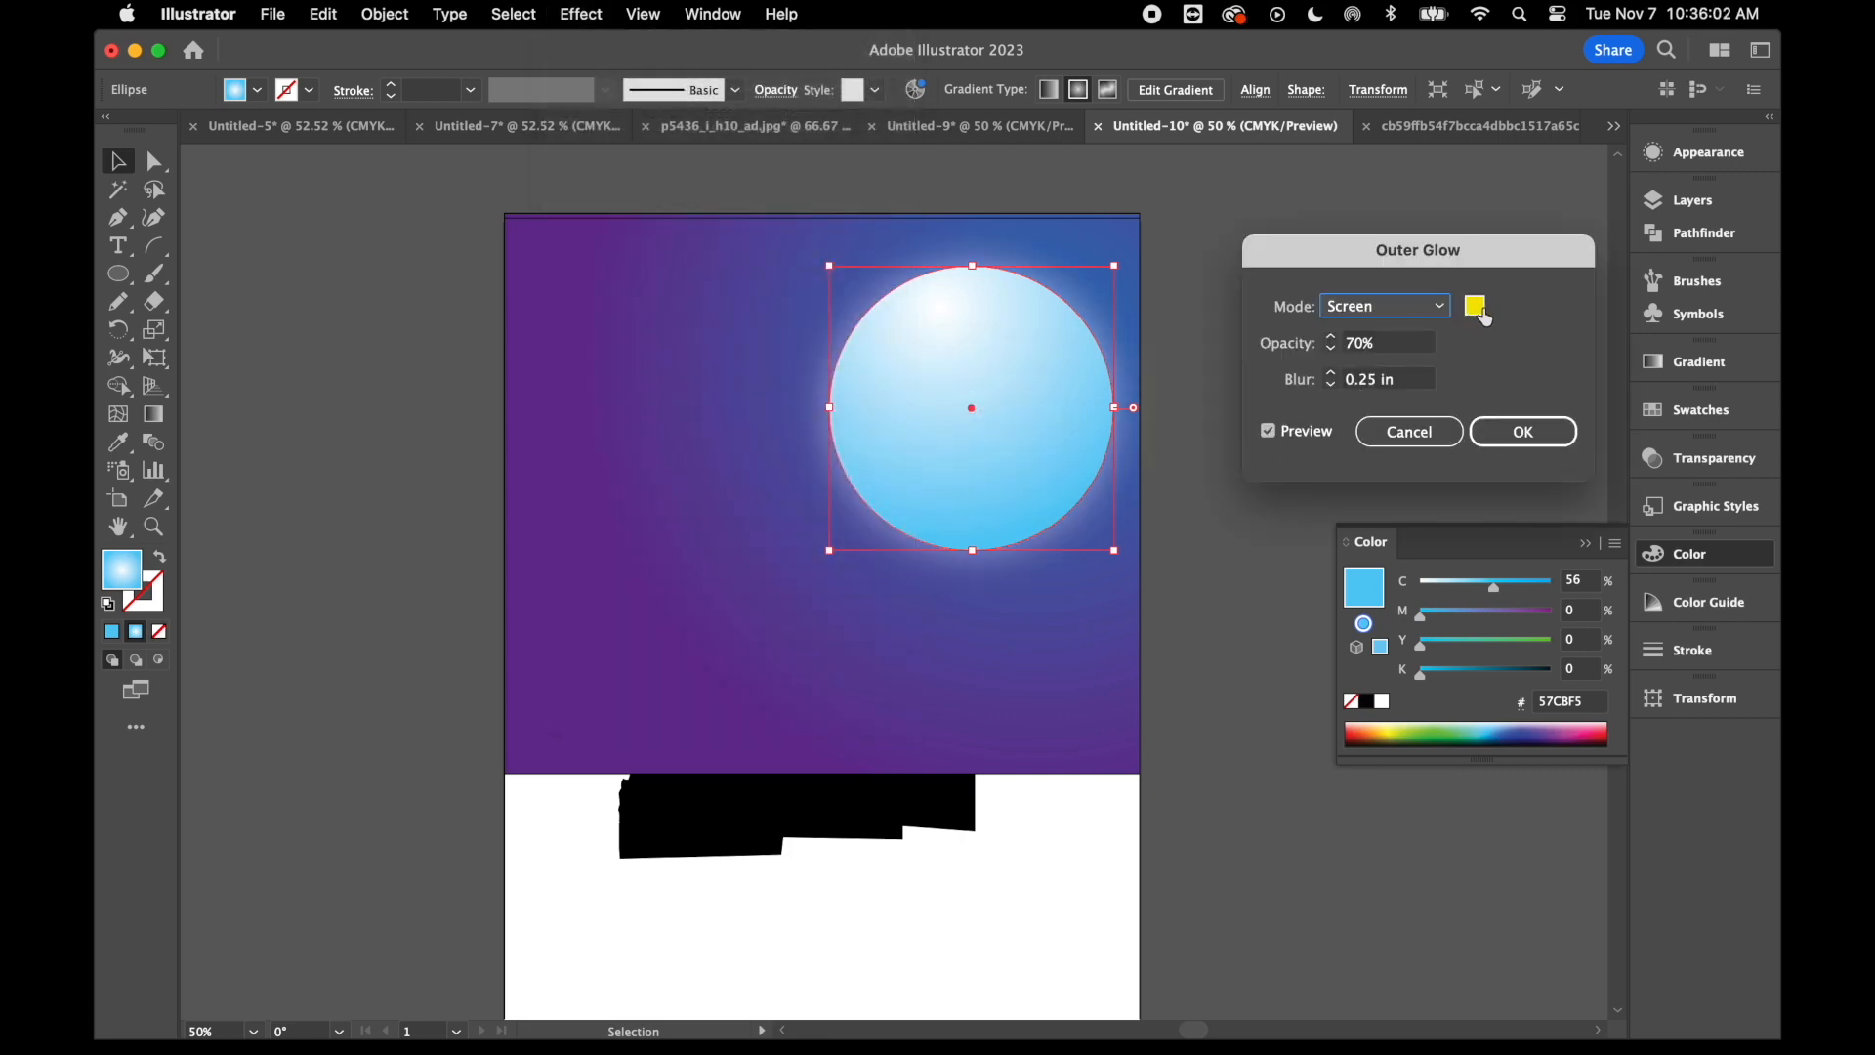
click(1482, 311)
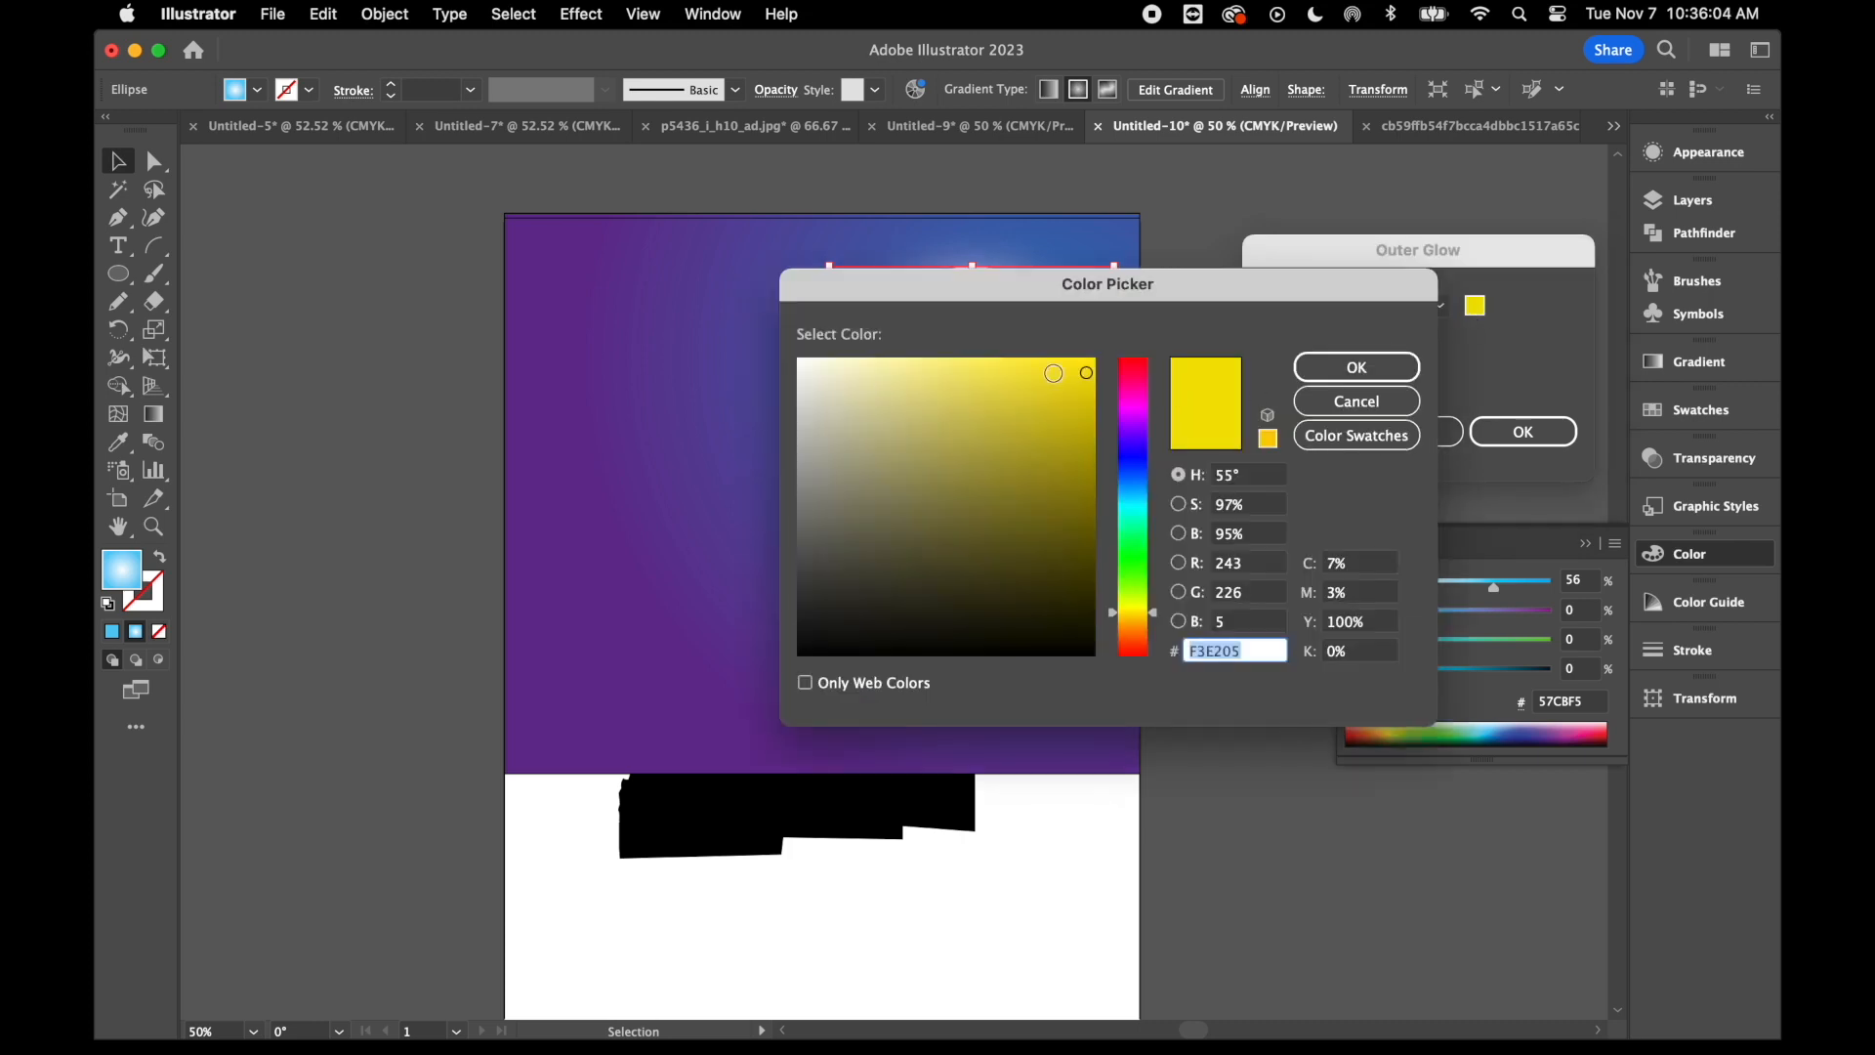
click(801, 361)
click(1404, 376)
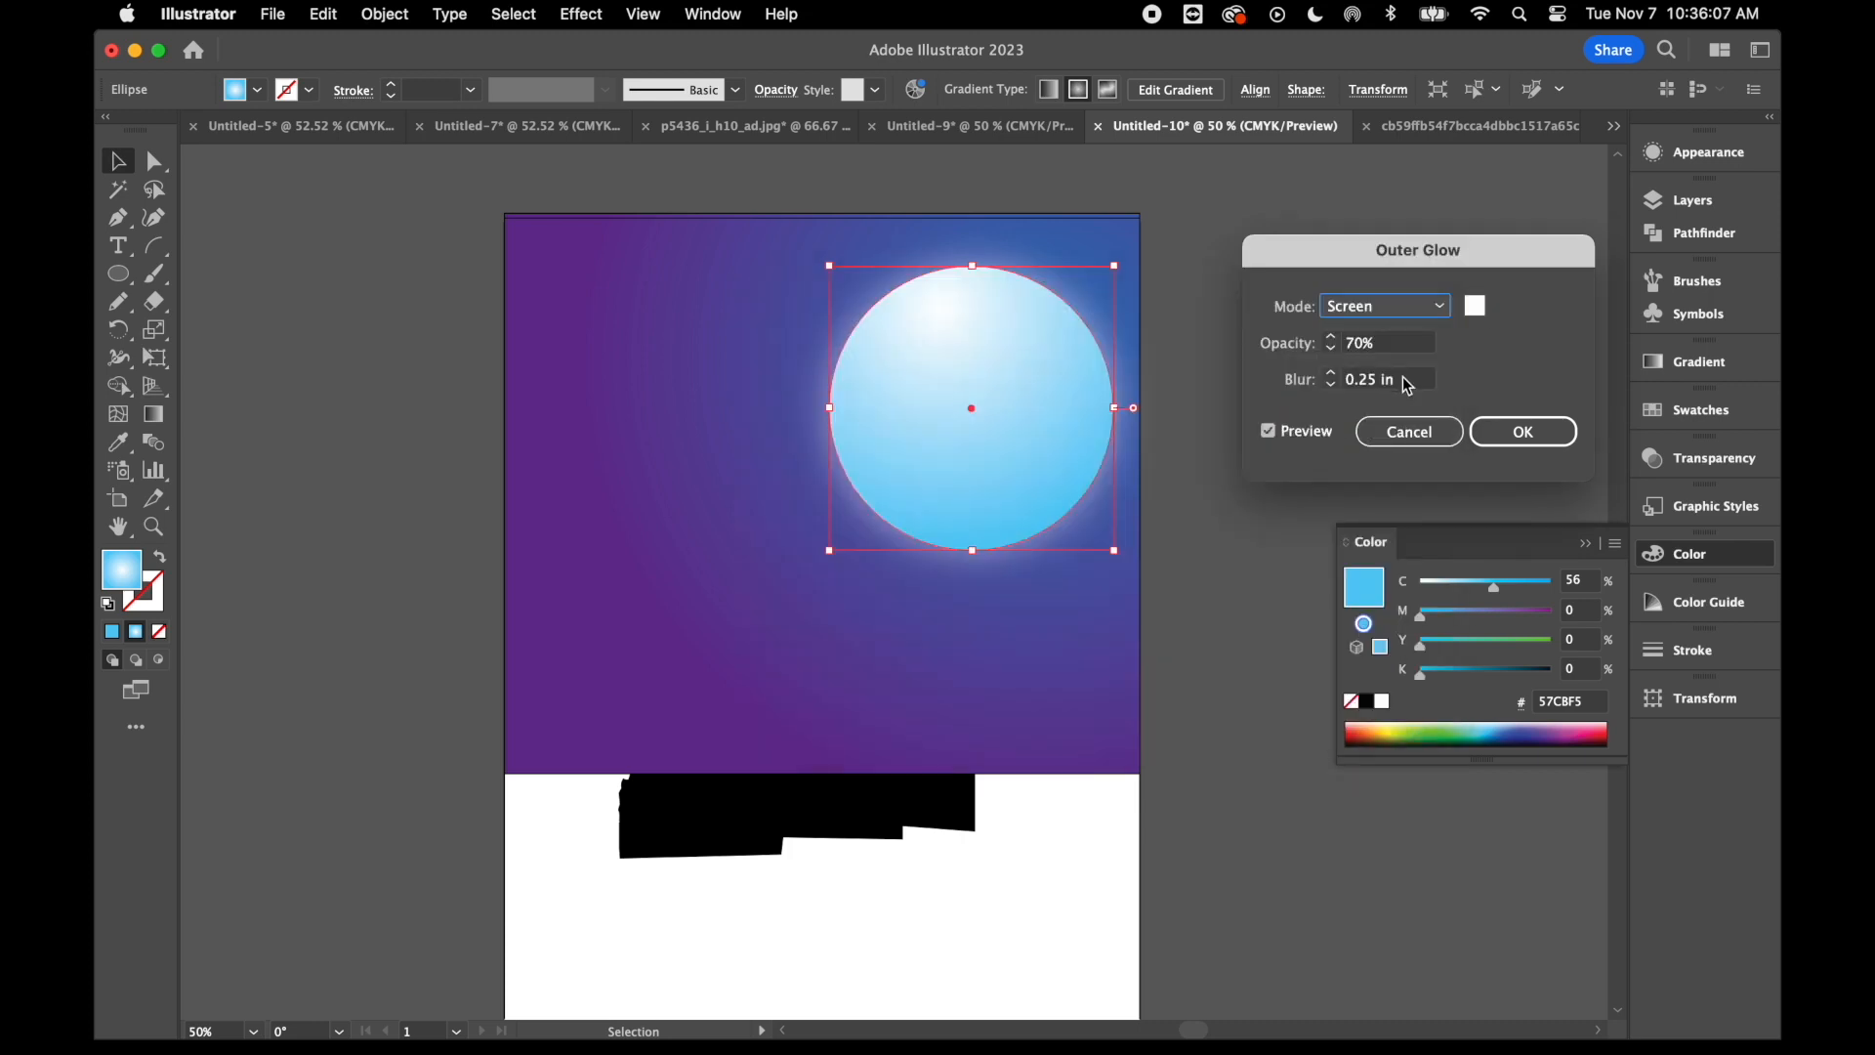
click(1528, 432)
click(1255, 329)
- Draw a ground rectangle covering the white area below the sky and fill it with dark gray
scroll(353, 645, down, 1)
click(127, 285)
drag(130, 290, 231, 272)
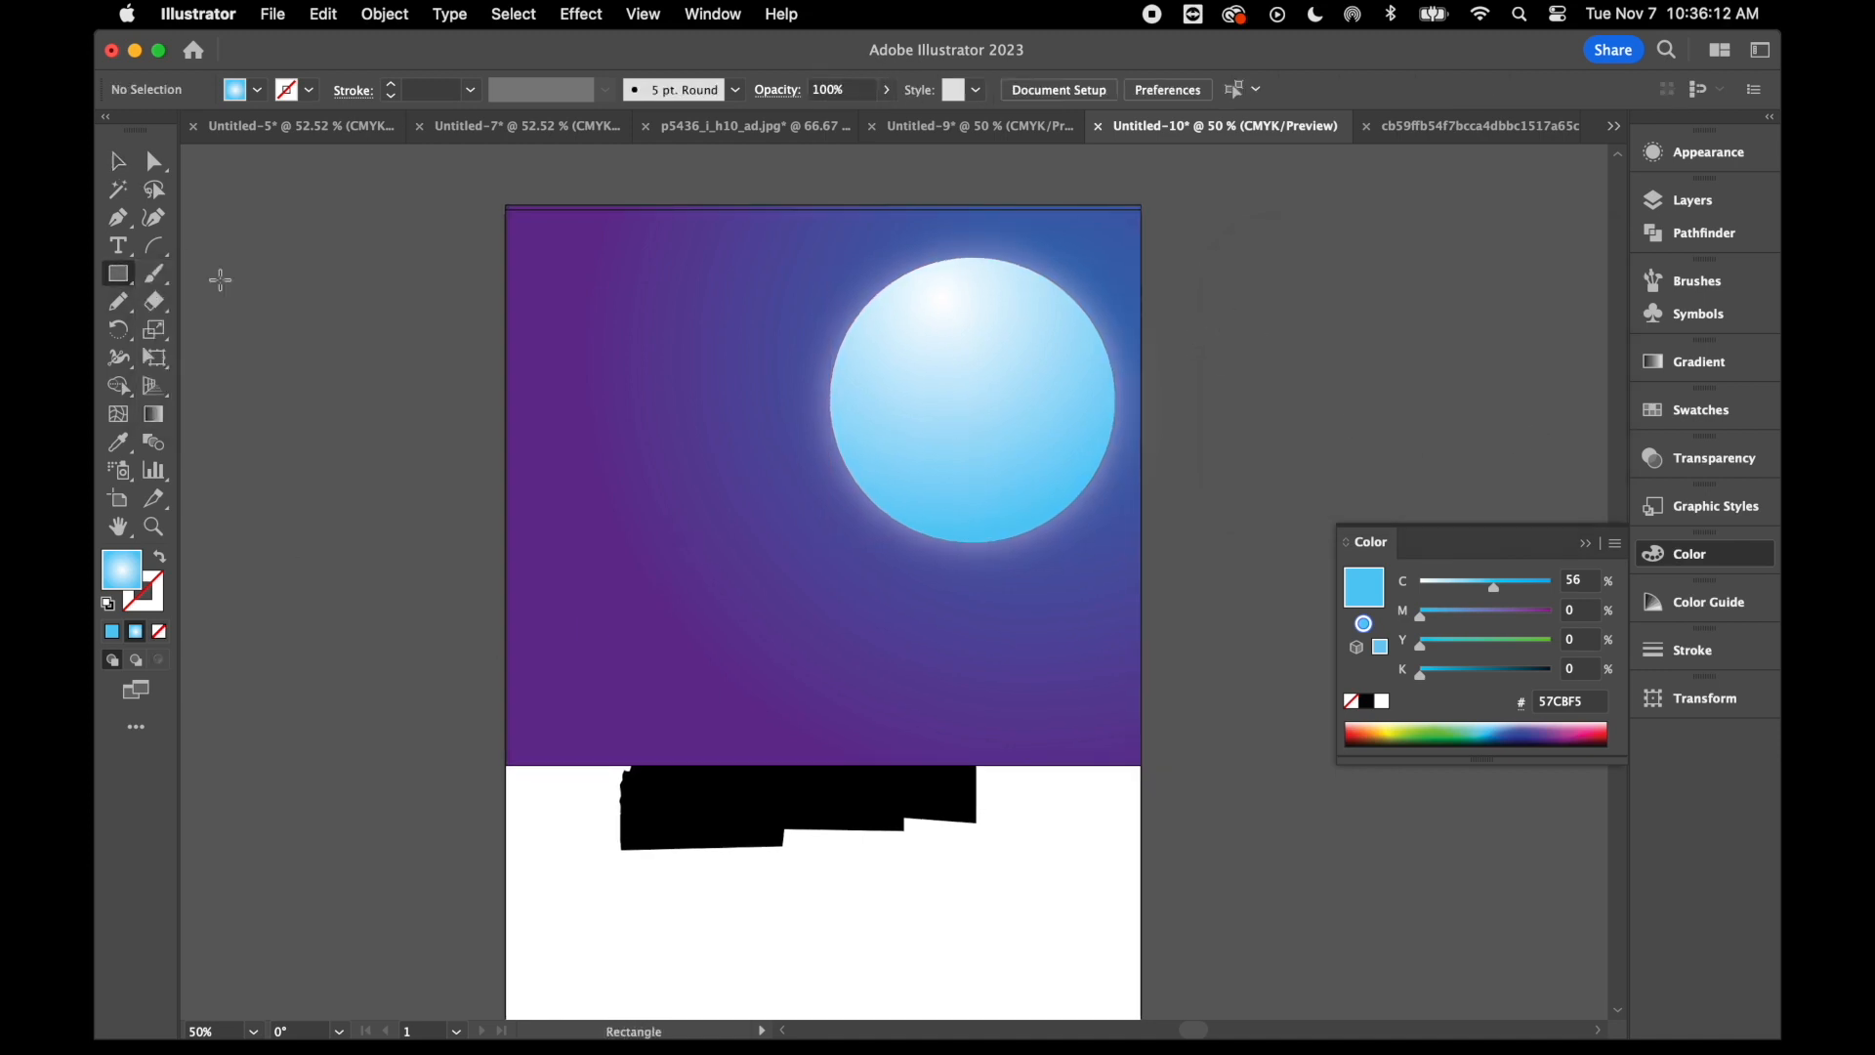
scroll(658, 821, down, 5)
scroll(657, 823, up, 2)
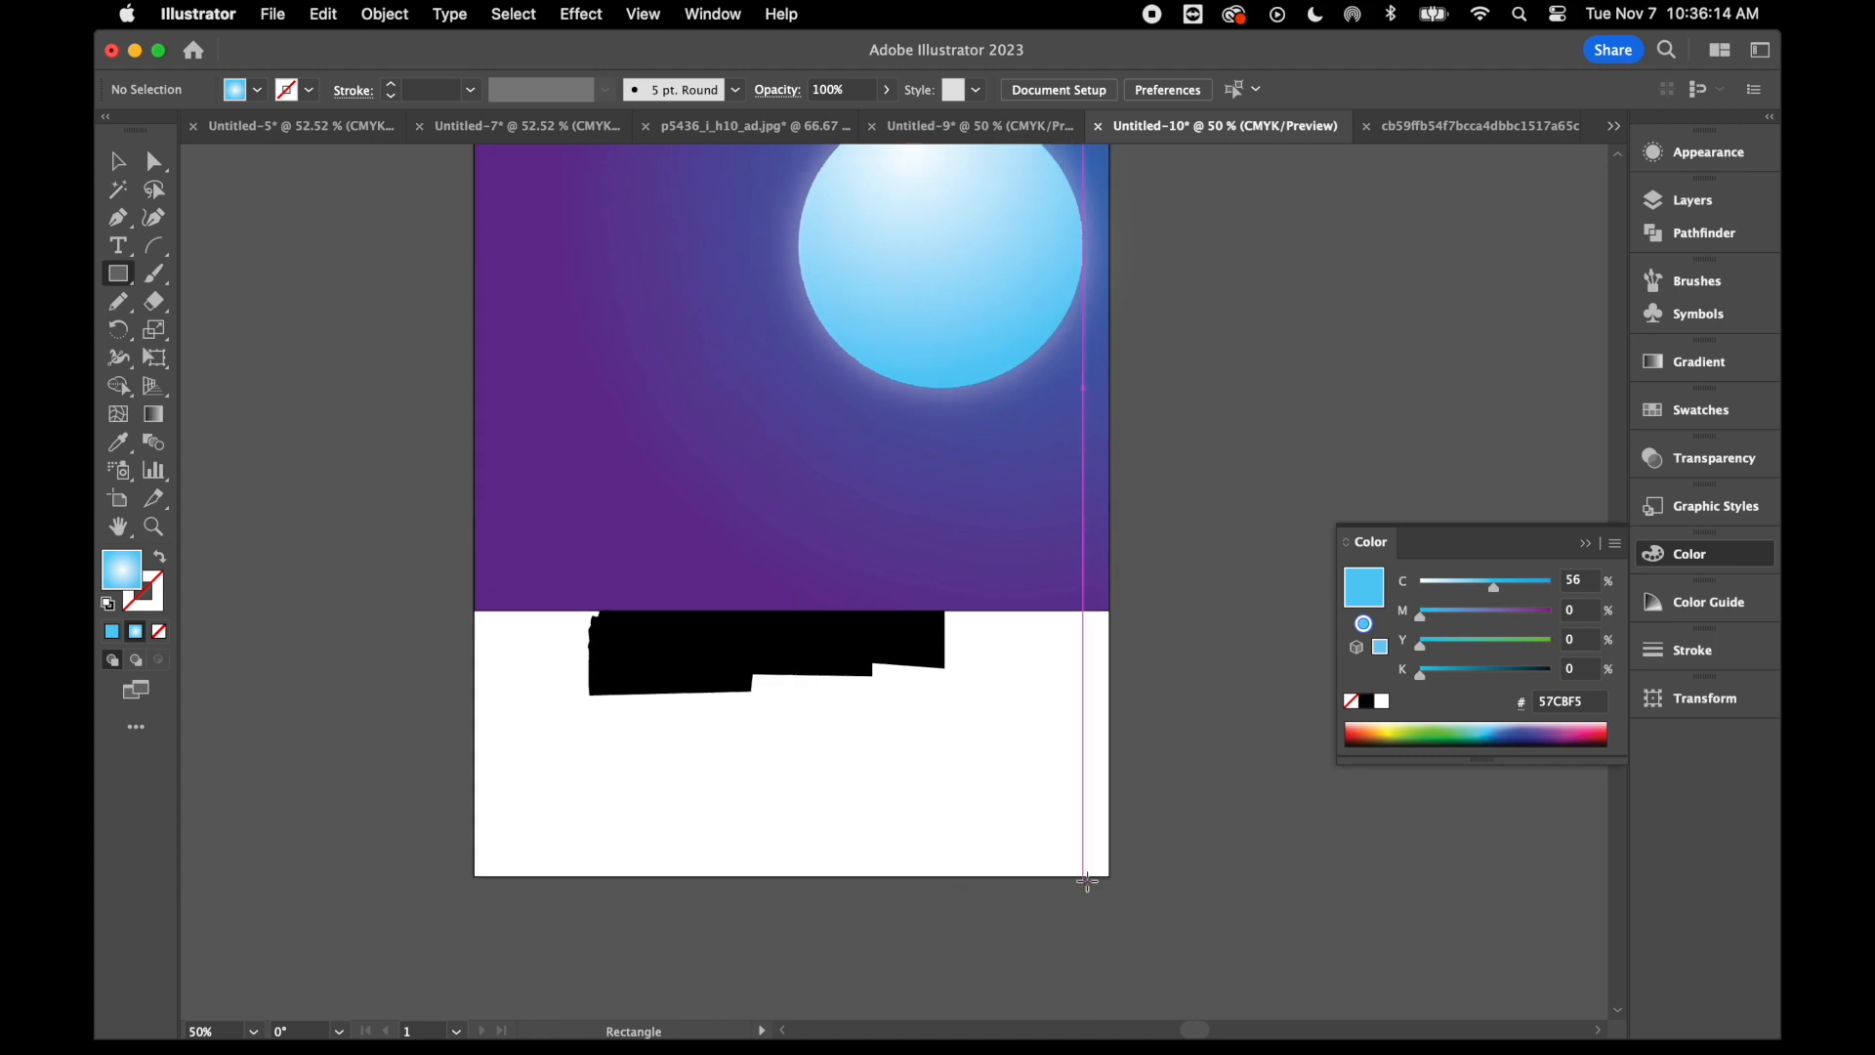
drag(1112, 877, 476, 611)
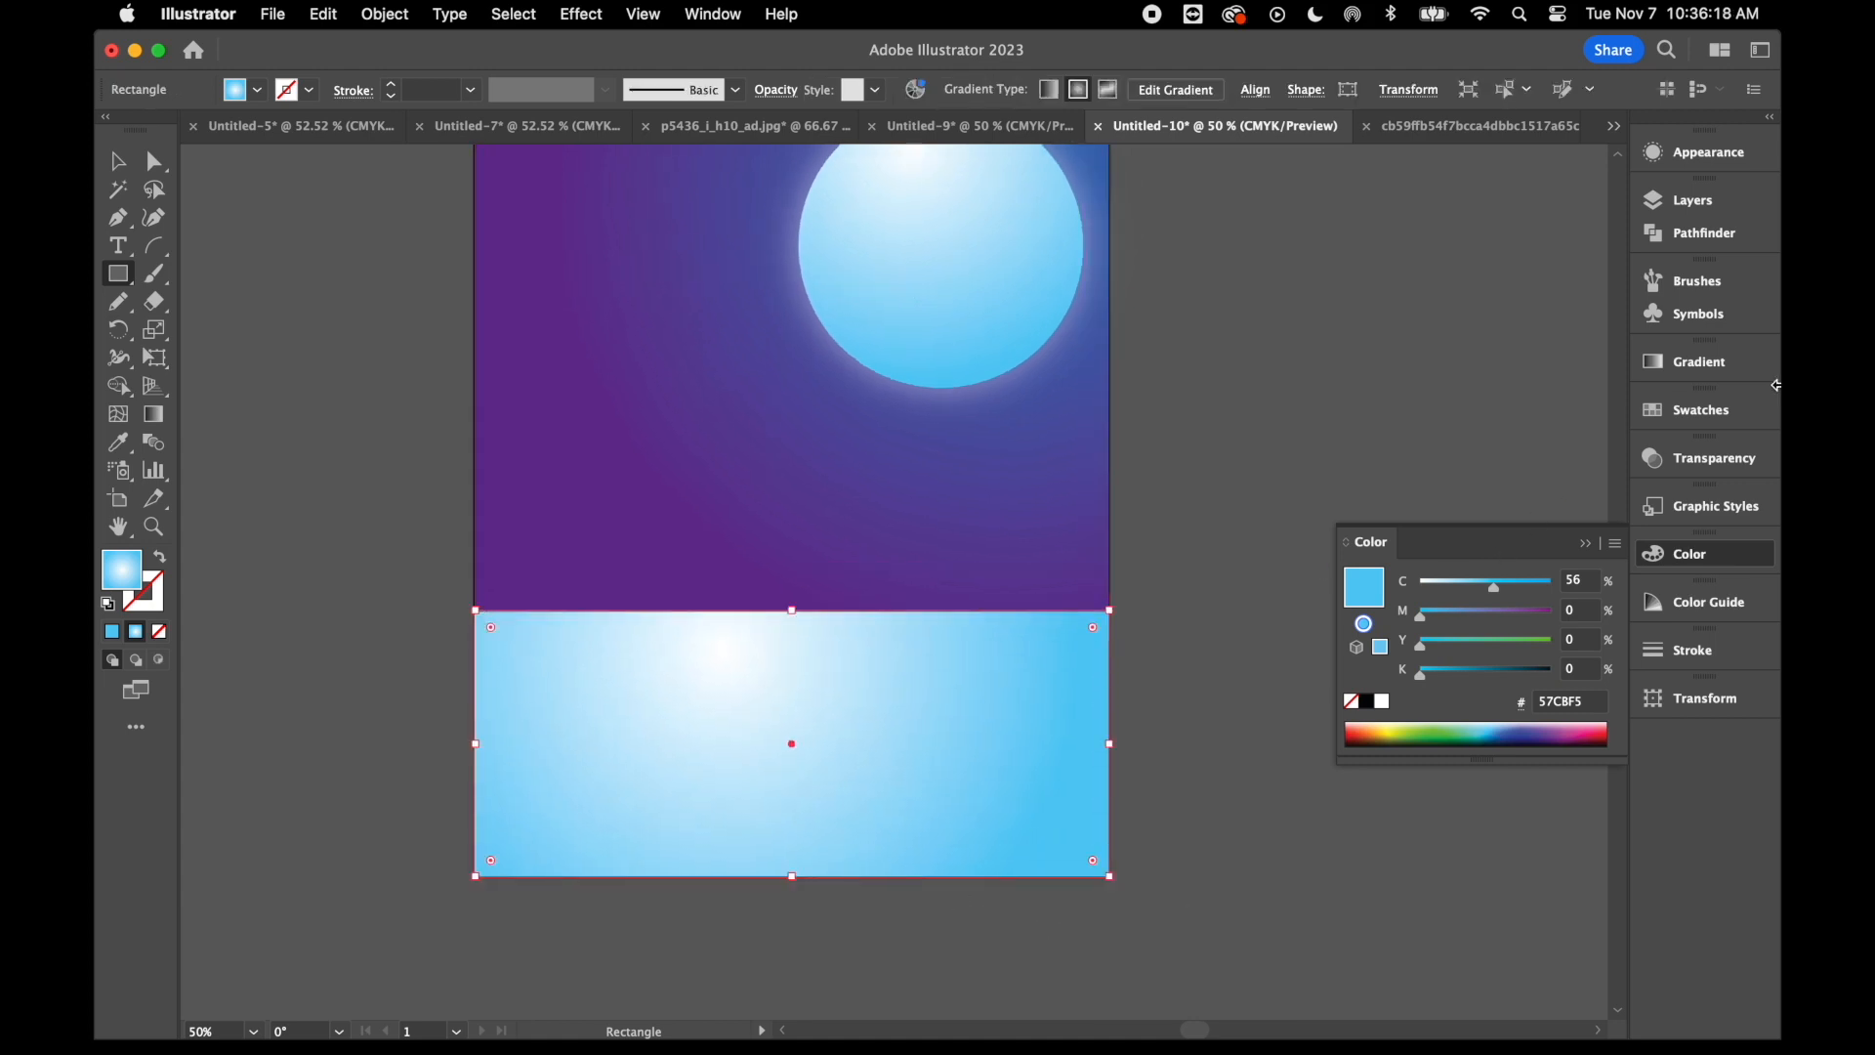
click(1708, 407)
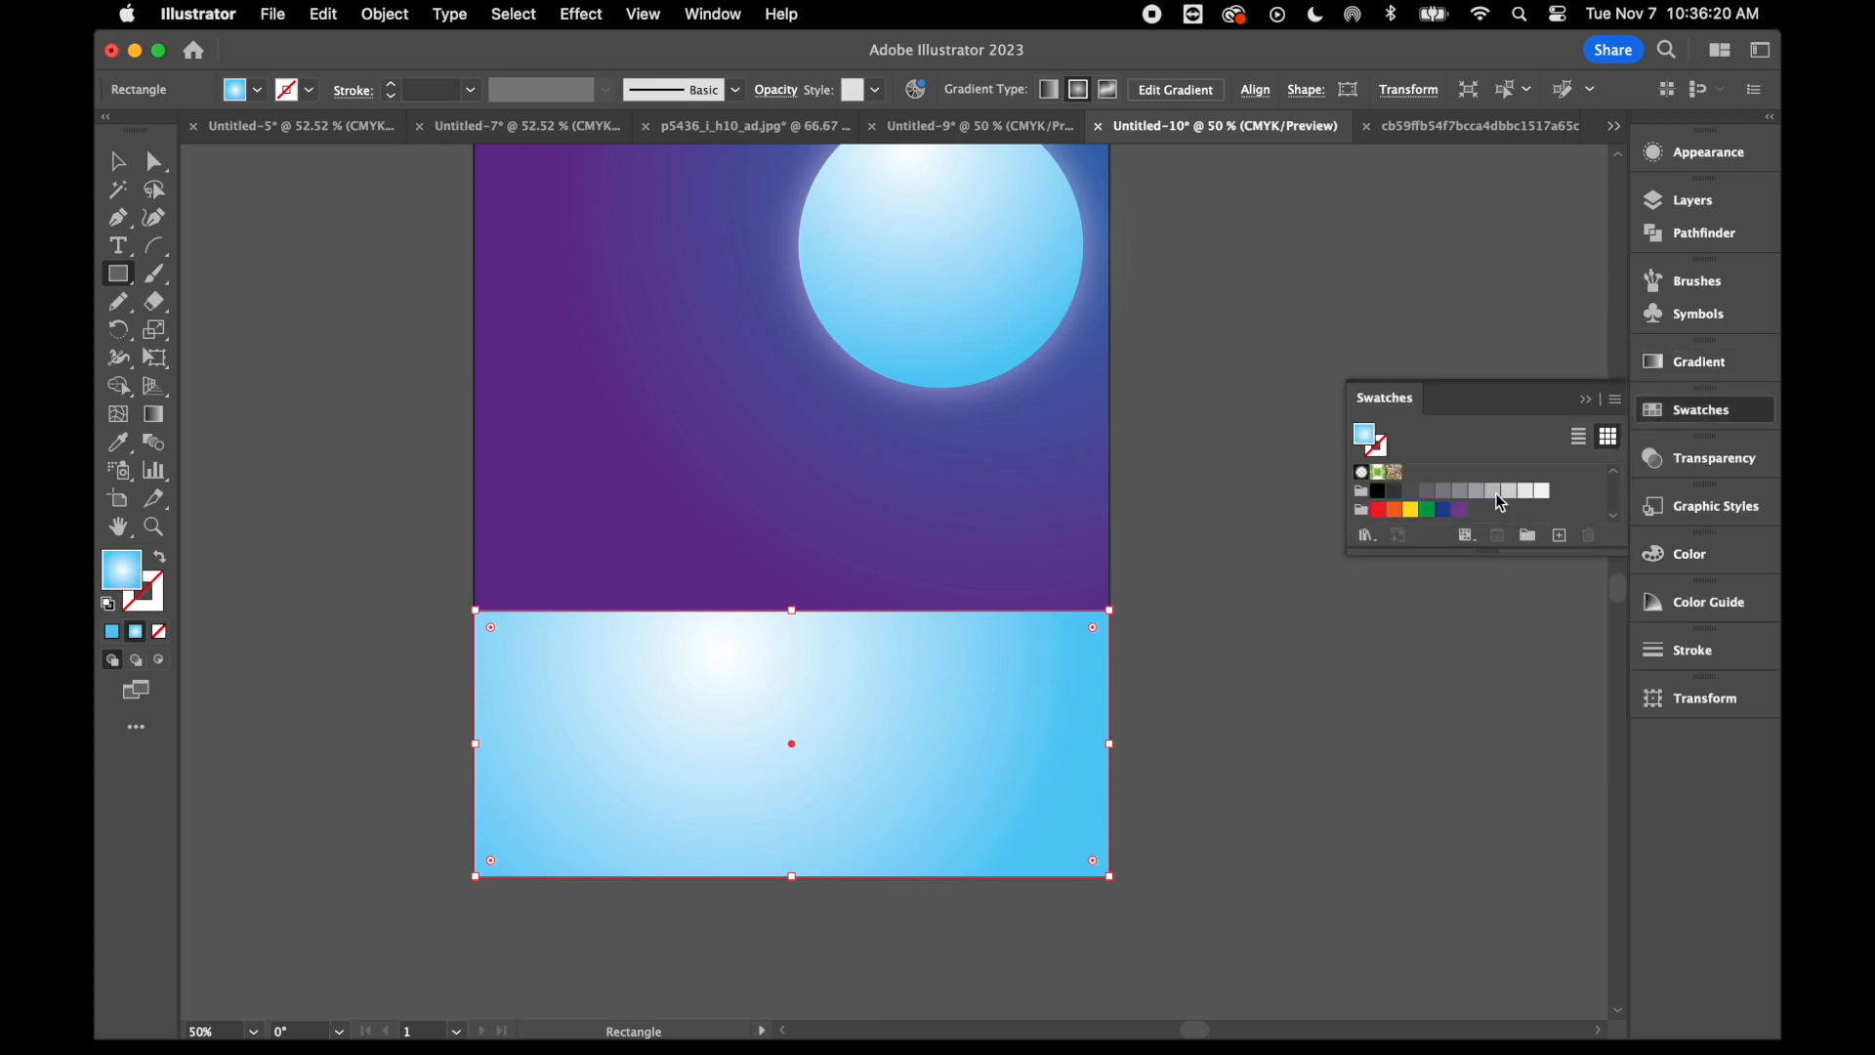
click(1428, 492)
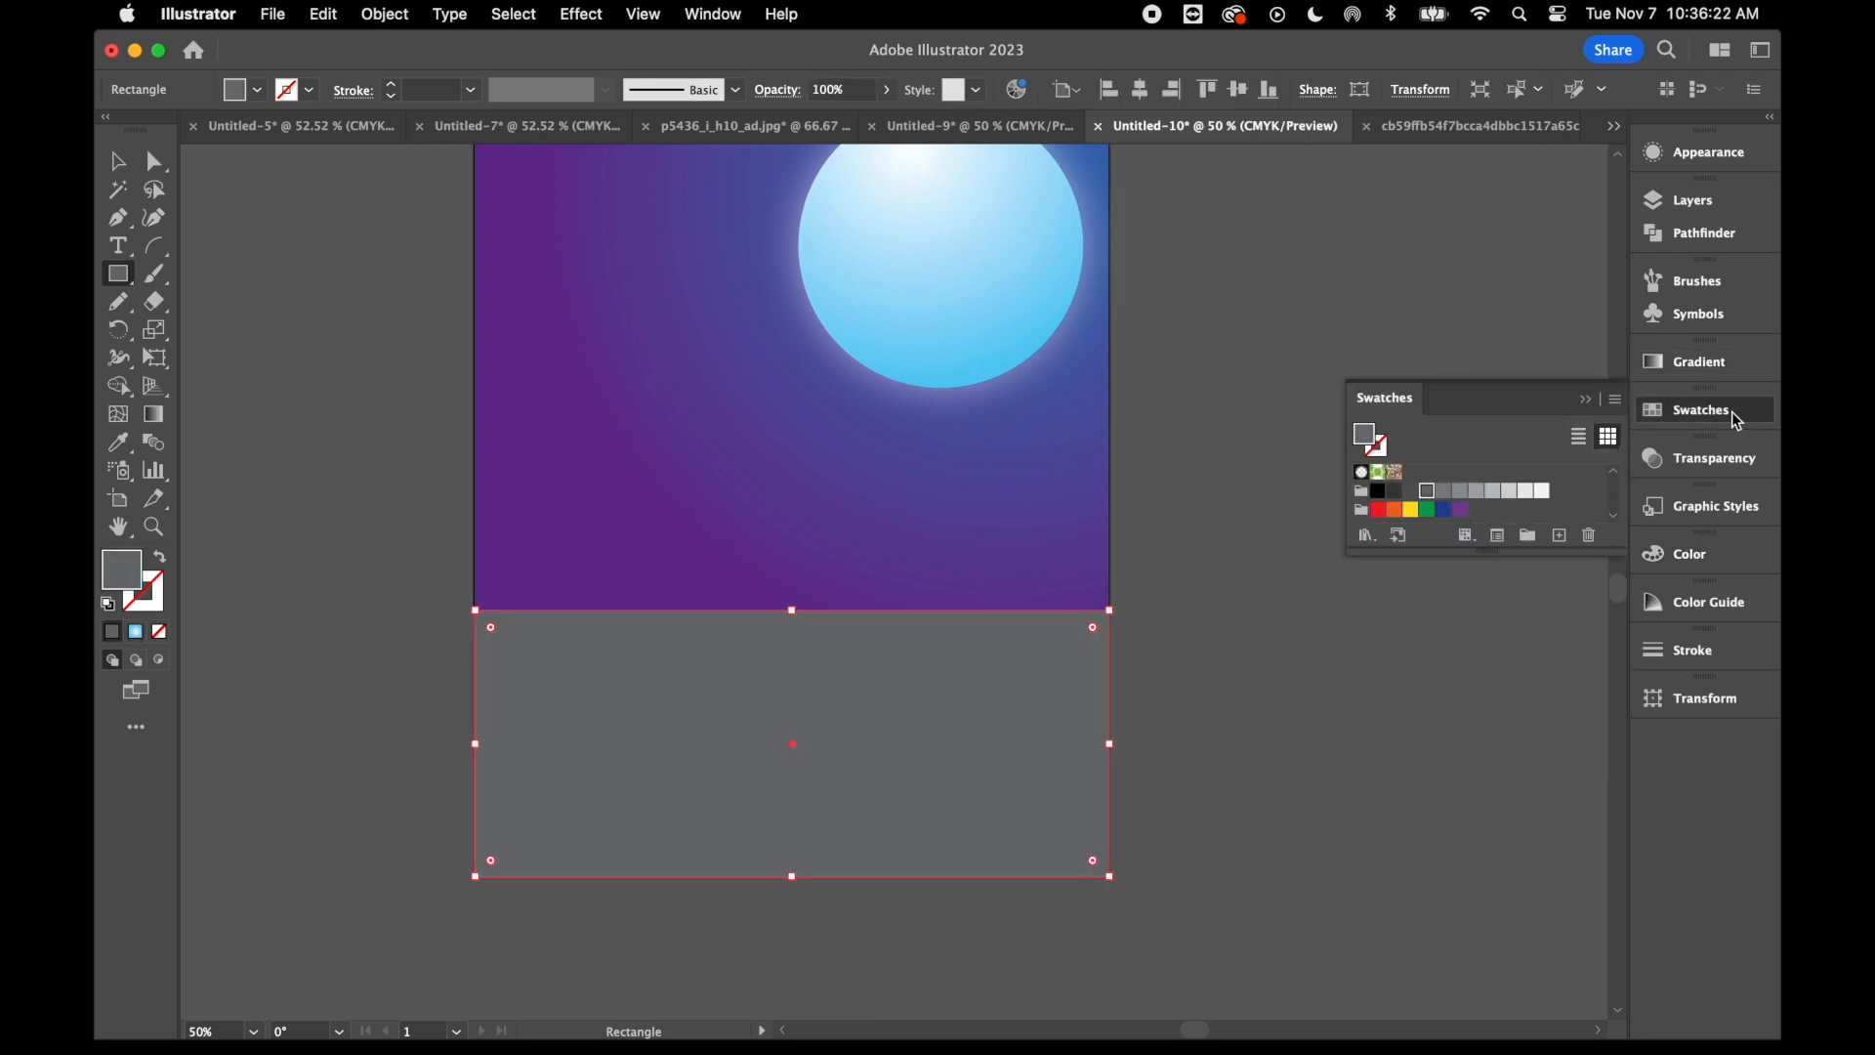
- Move Layer 2 below Layer 1 in the layer stack
click(1691, 205)
drag(1512, 274, 1509, 374)
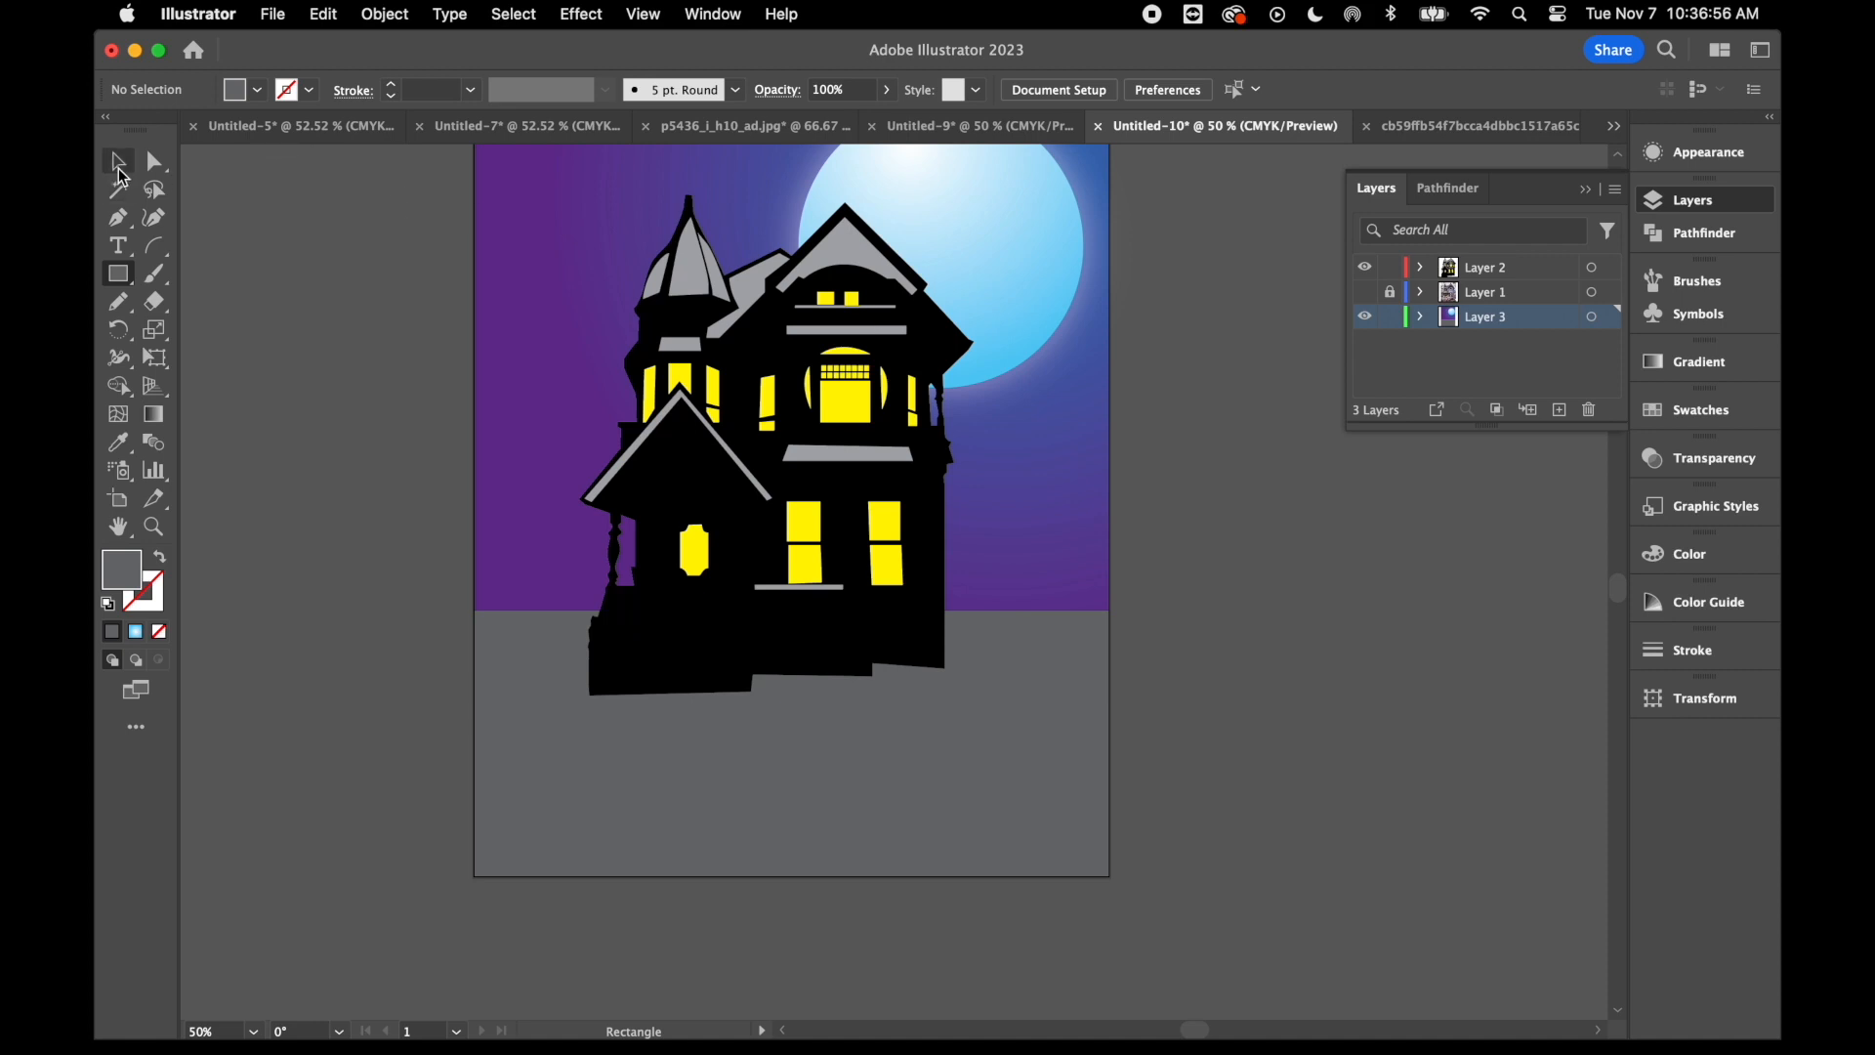
click(117, 160)
- Delete the locked, hidden Layer 1 together with its artwork
scroll(350, 369, up, 3)
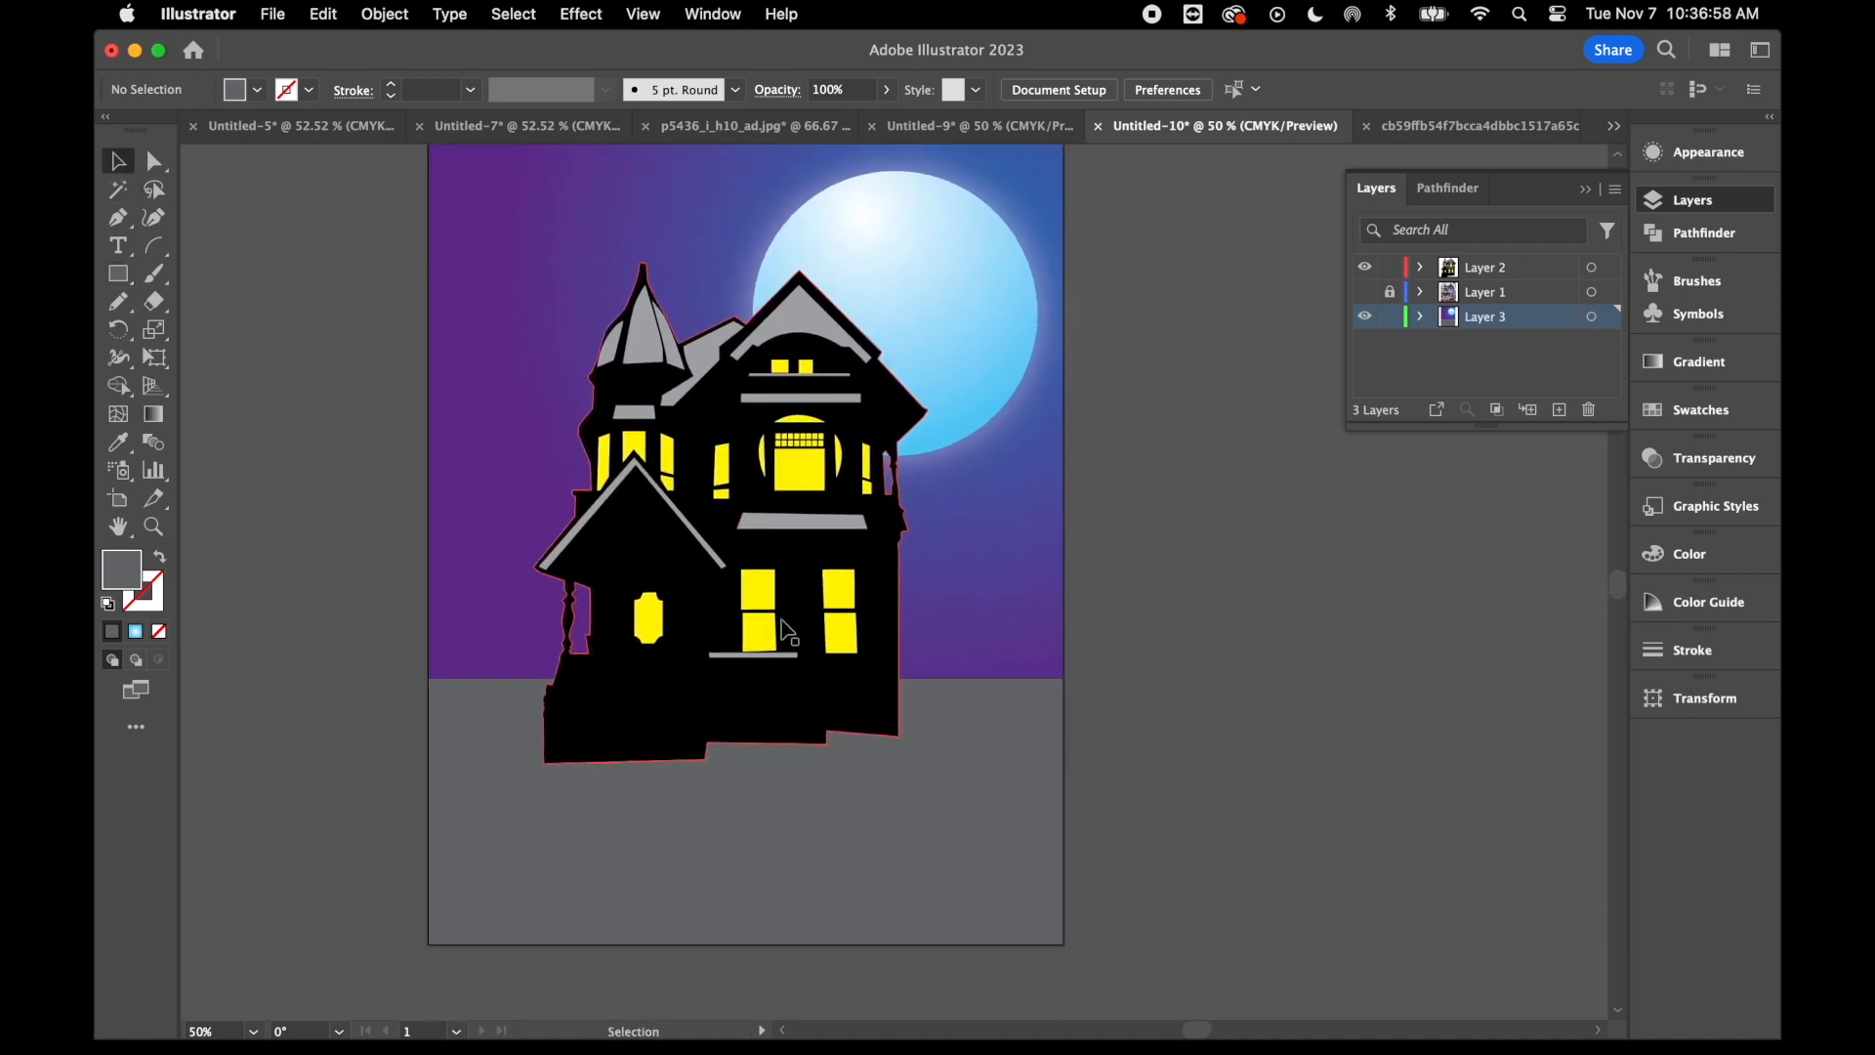
click(1517, 293)
click(1590, 411)
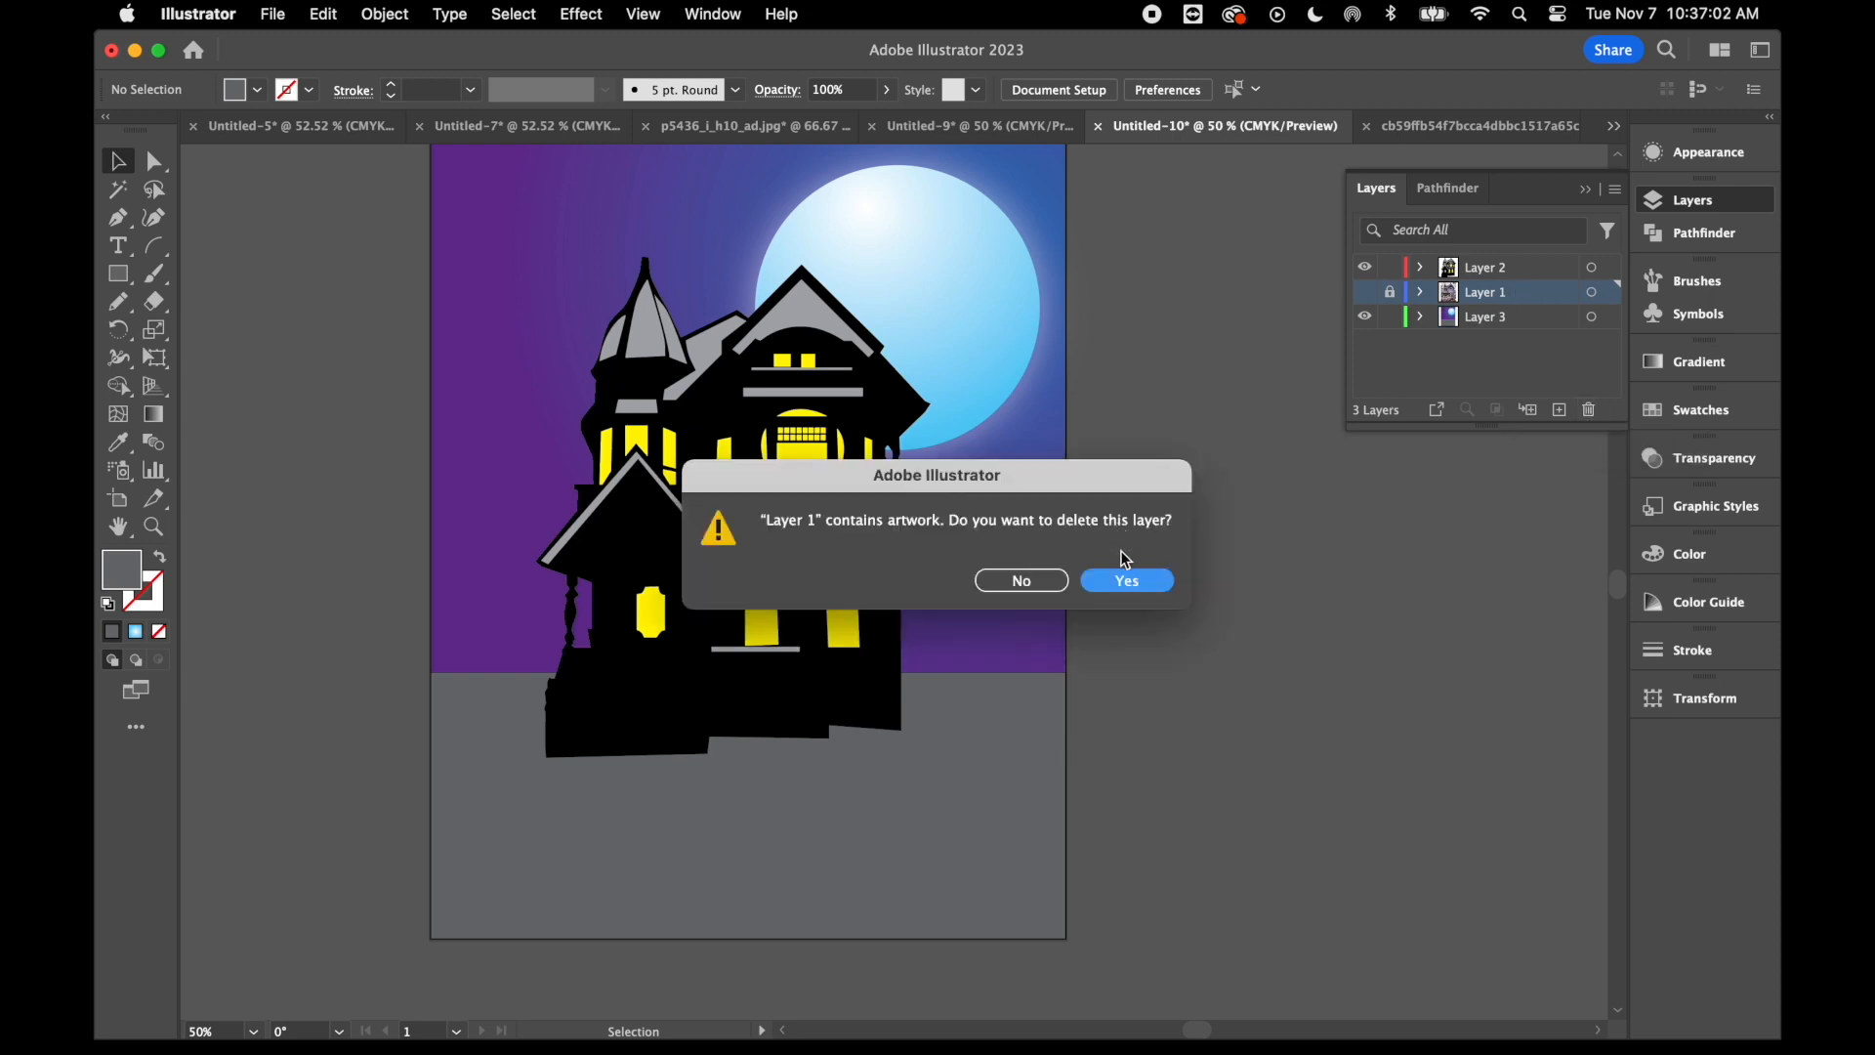
click(1149, 578)
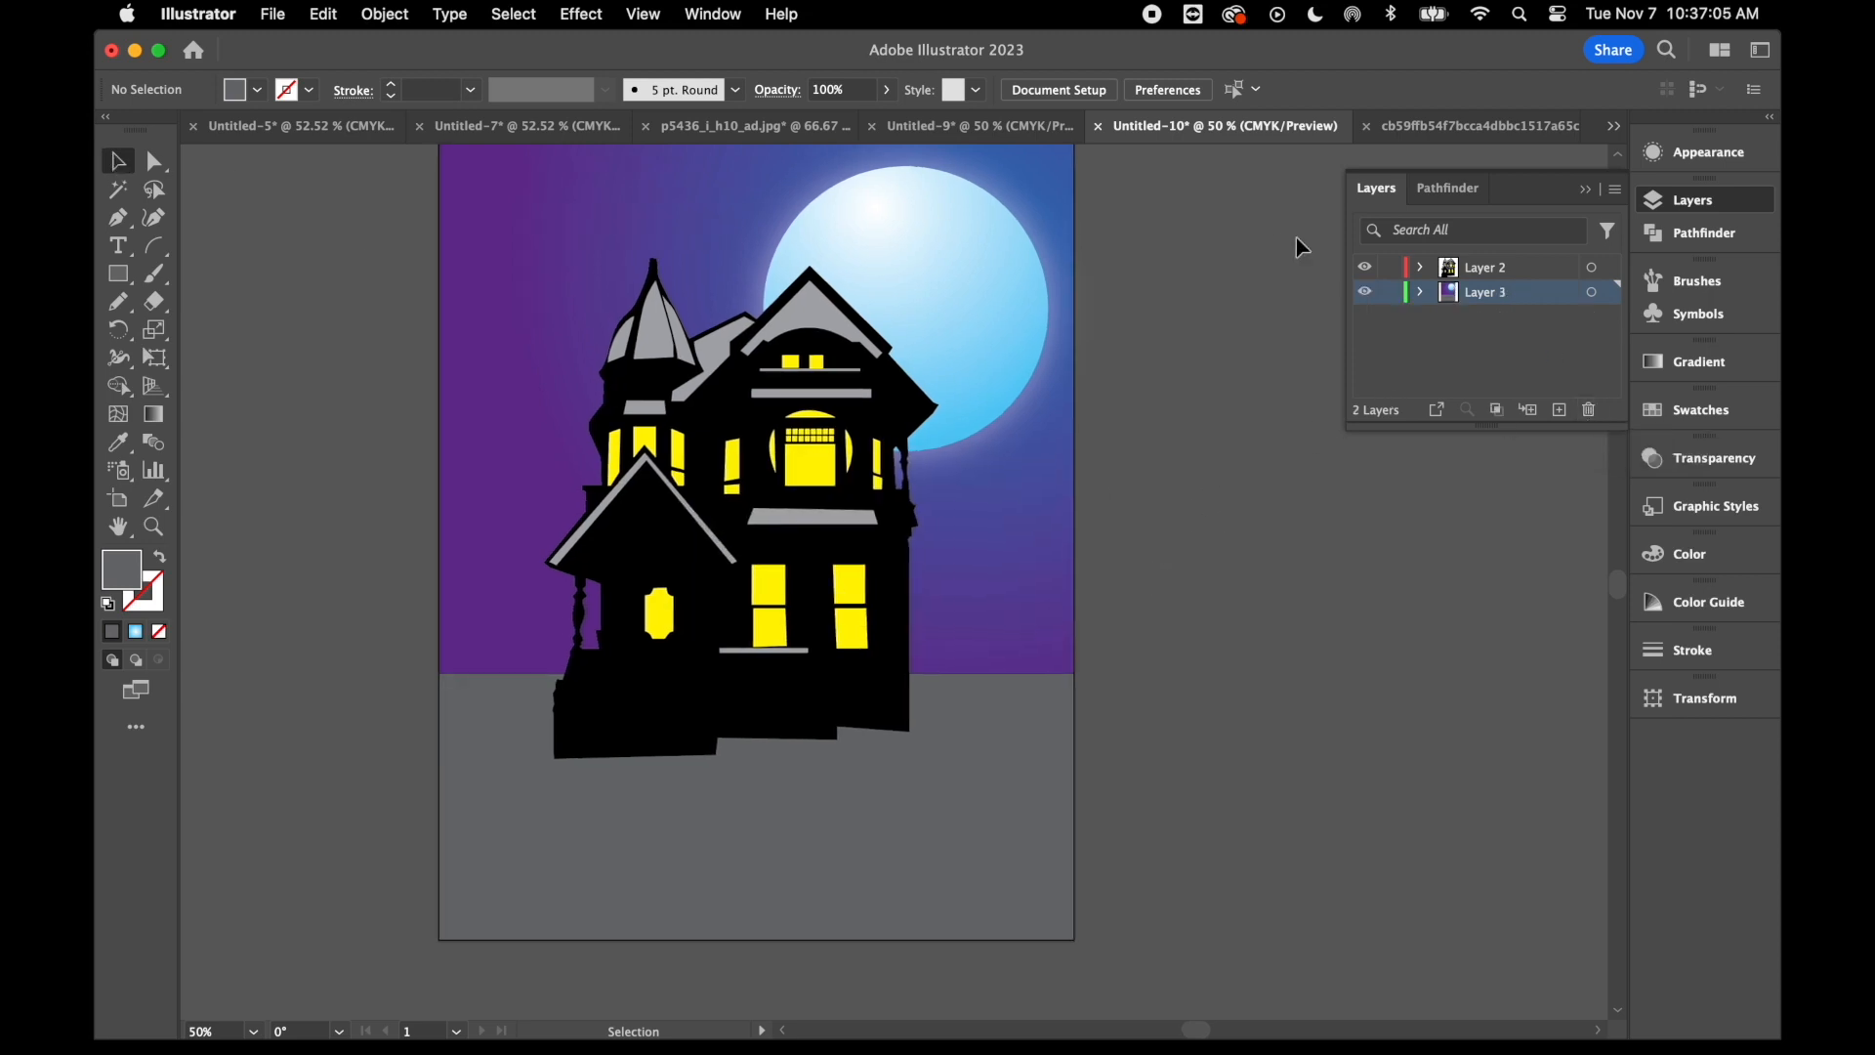
- Copy the black house silhouette and paste a duplicate of it
click(829, 724)
key(super+c)
key(super+v)
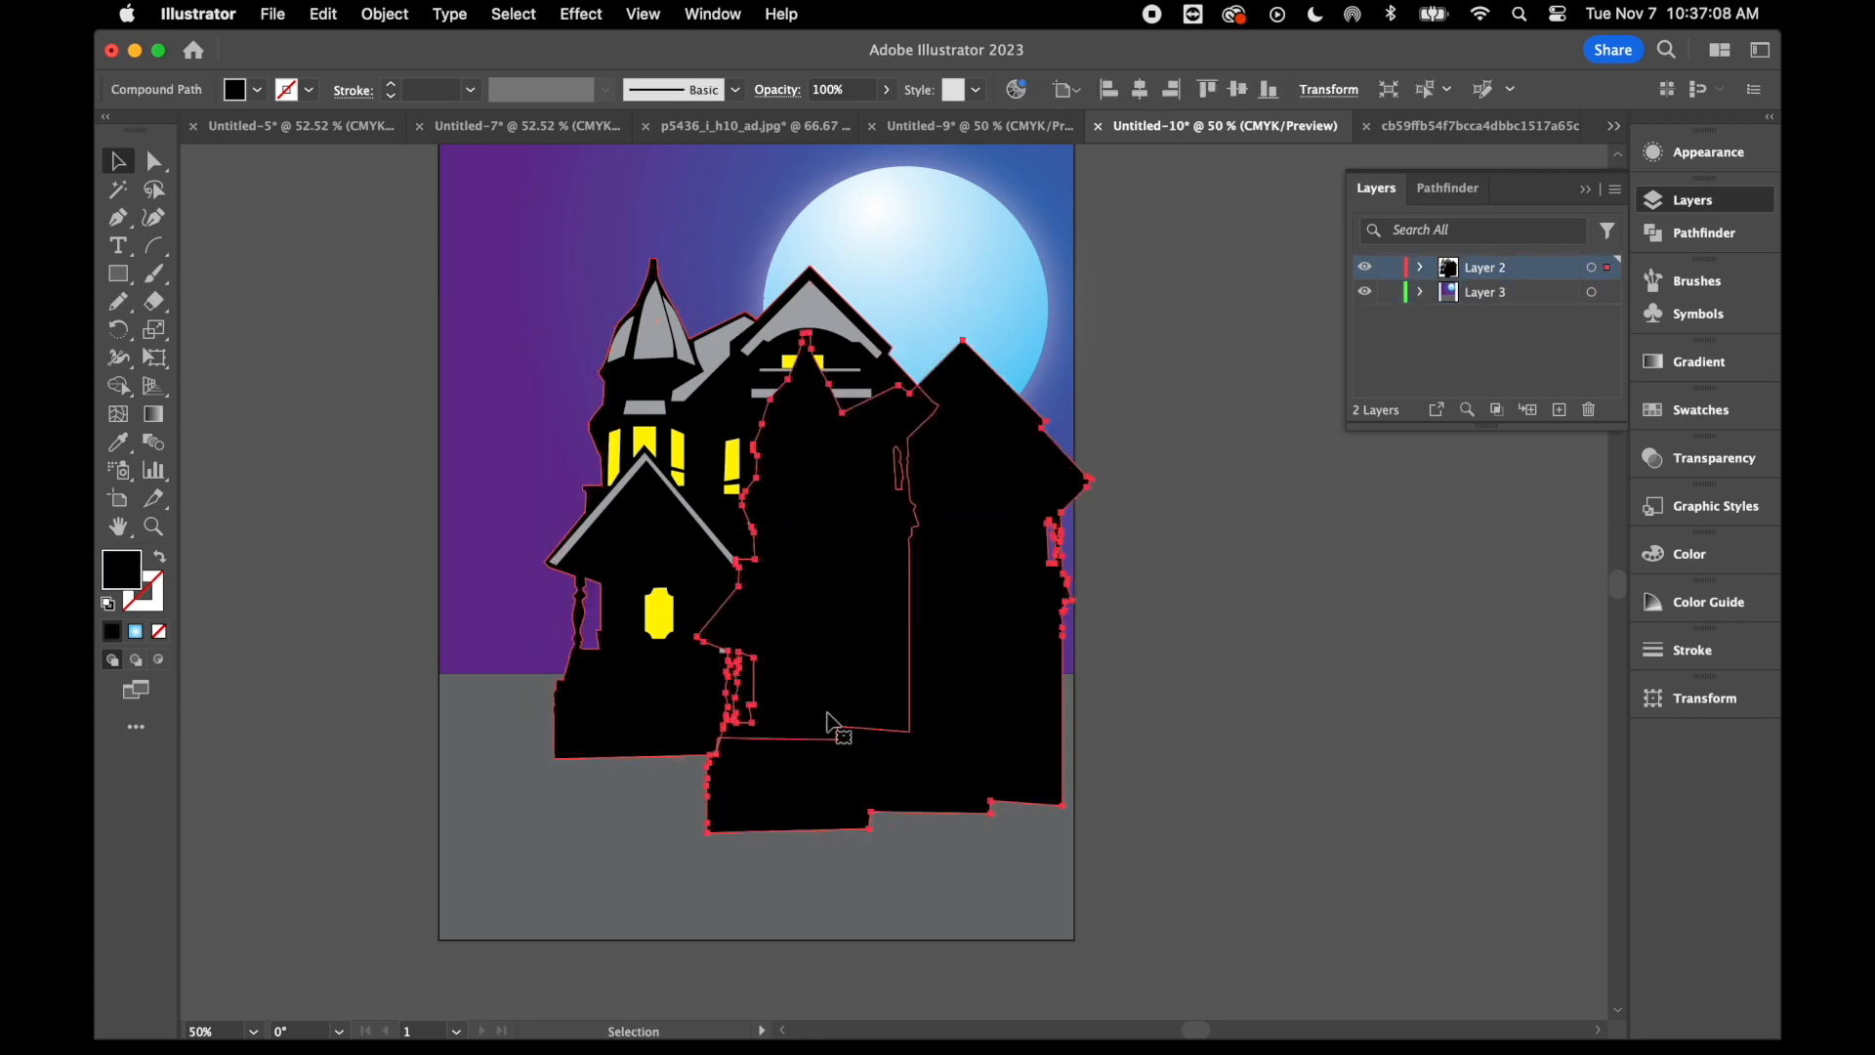
- Reflect the pasted silhouette across the horizontal axis and place it upside down beneath the house, aligned with its base
right_click(863, 656)
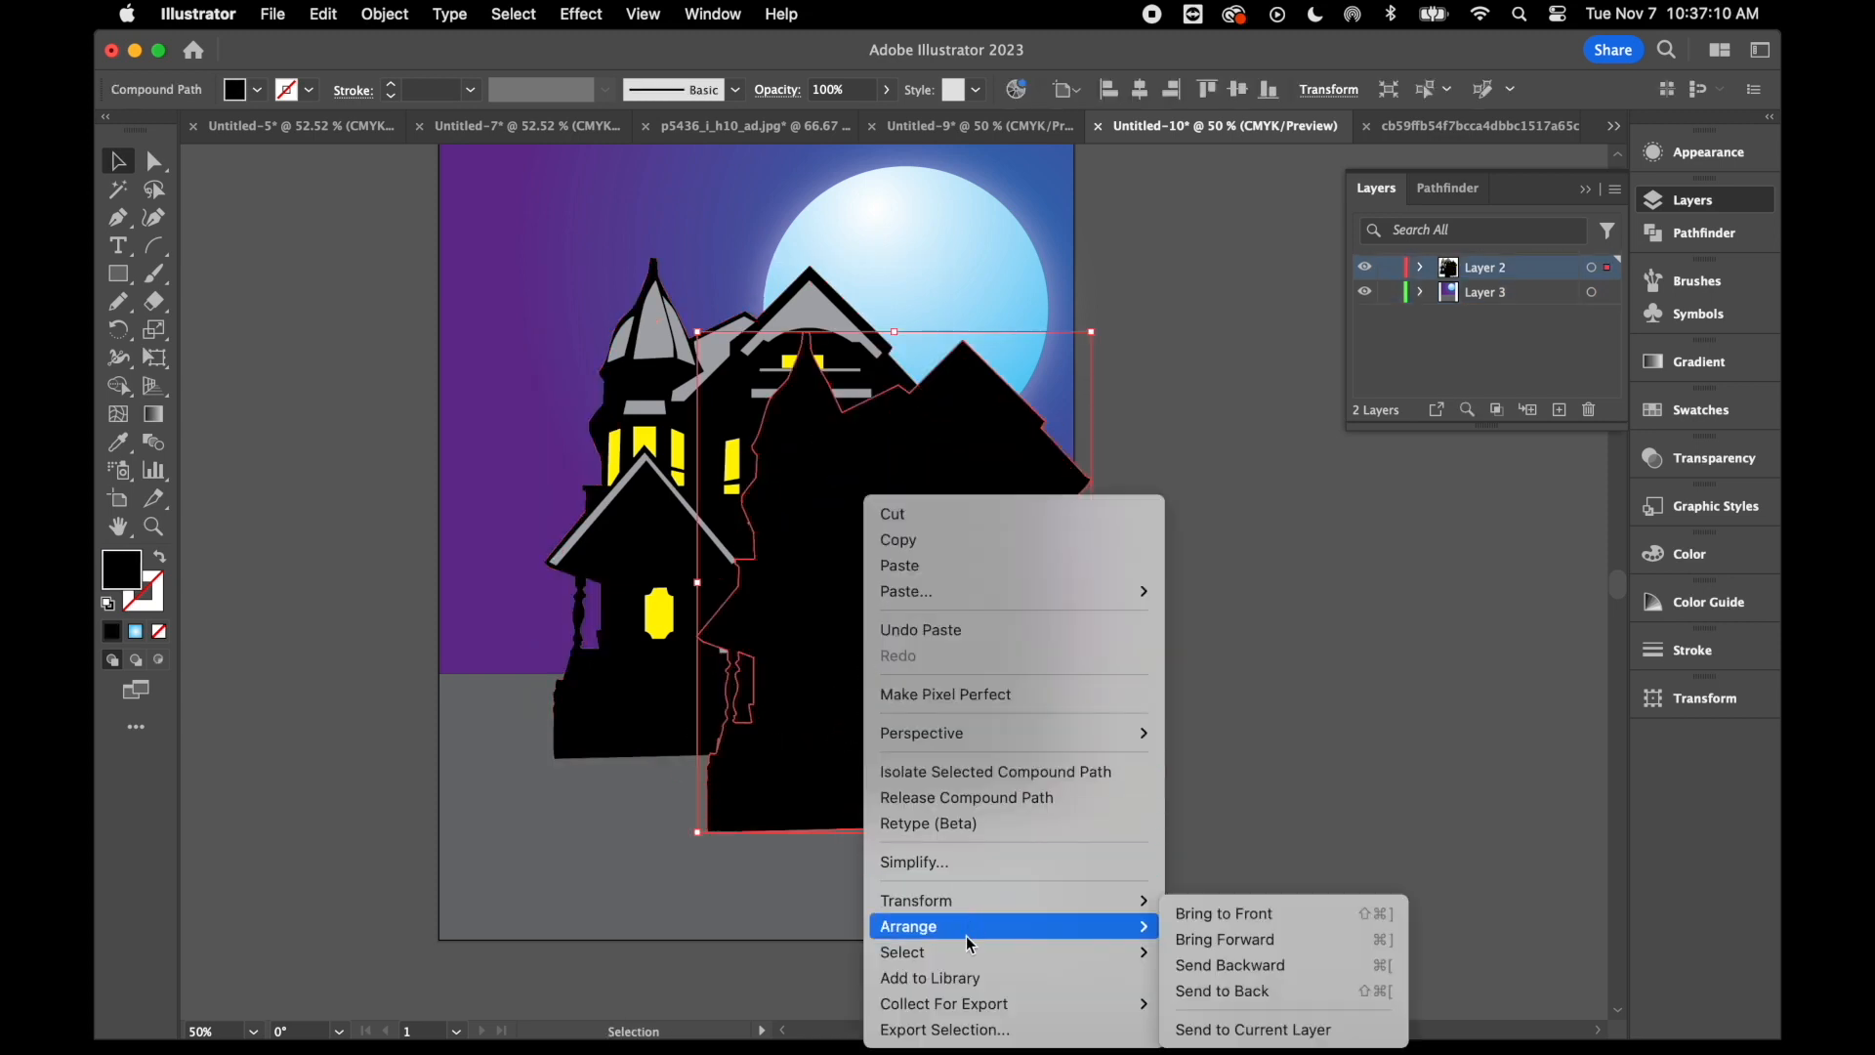
mouse_move(1030, 900)
click(1258, 897)
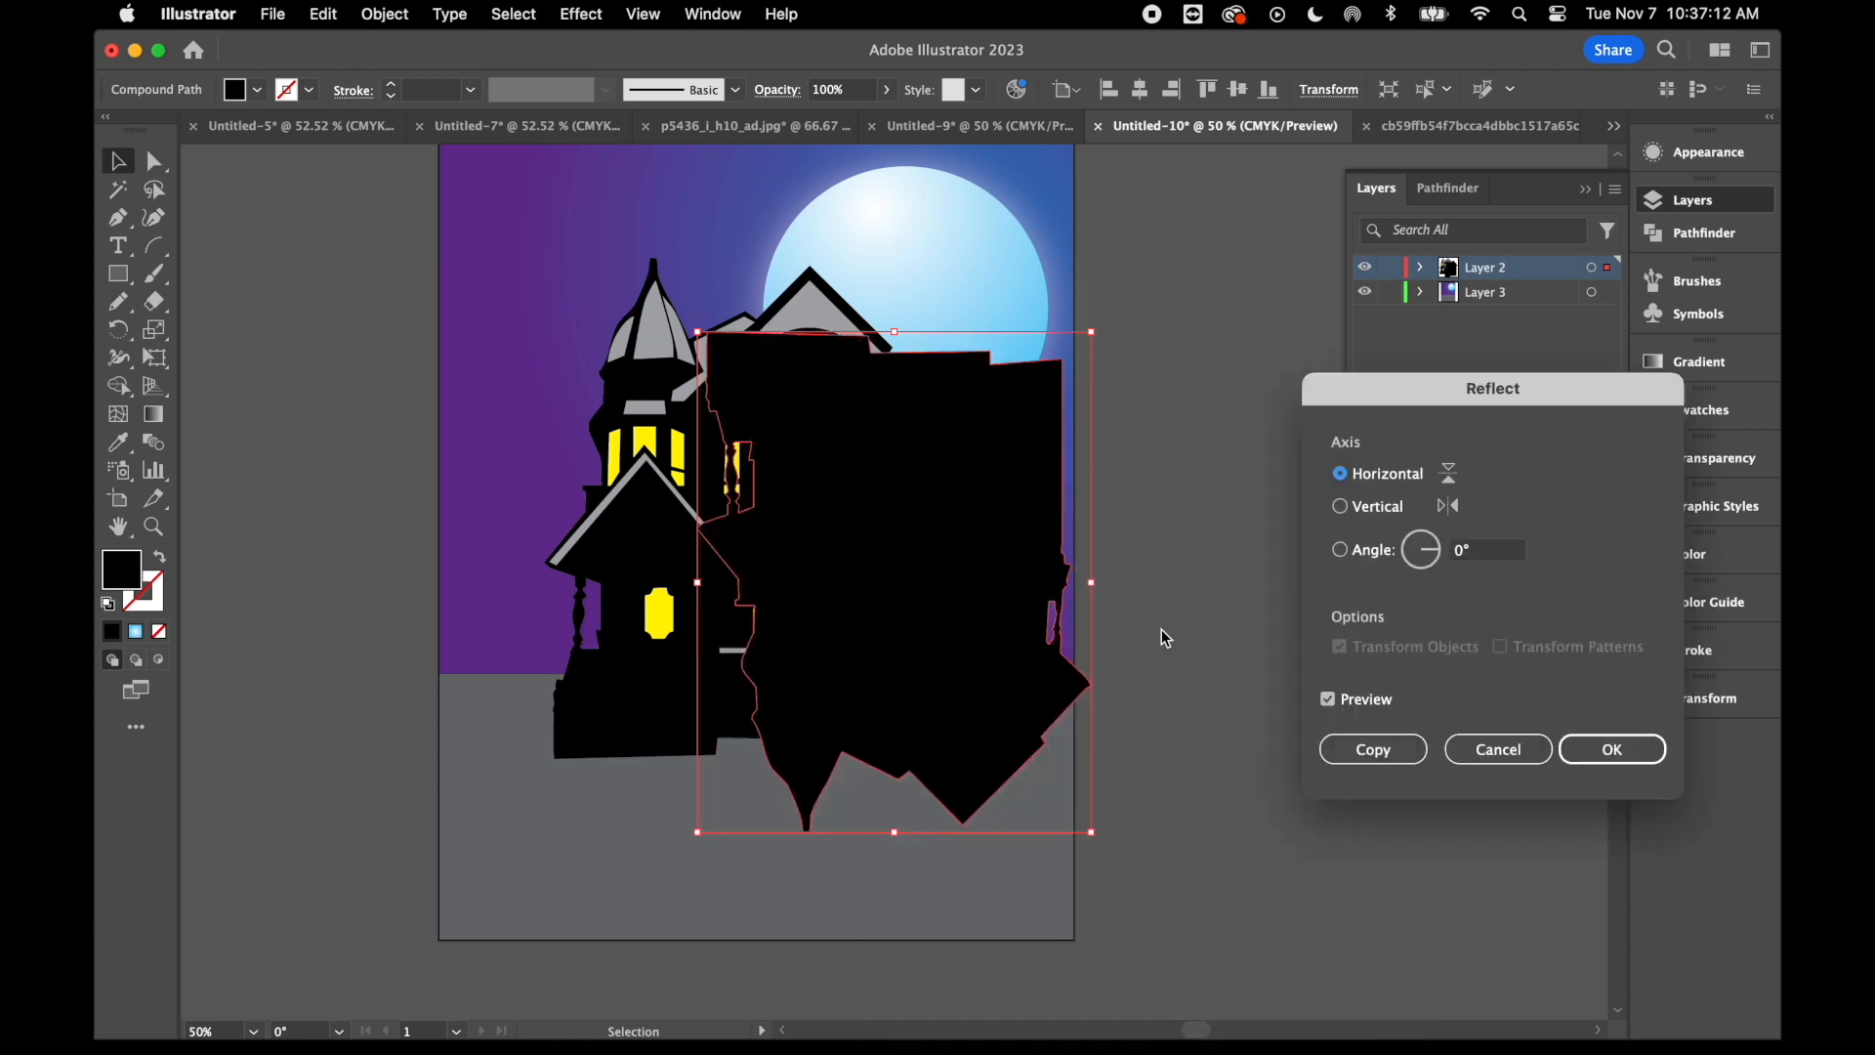
click(1612, 748)
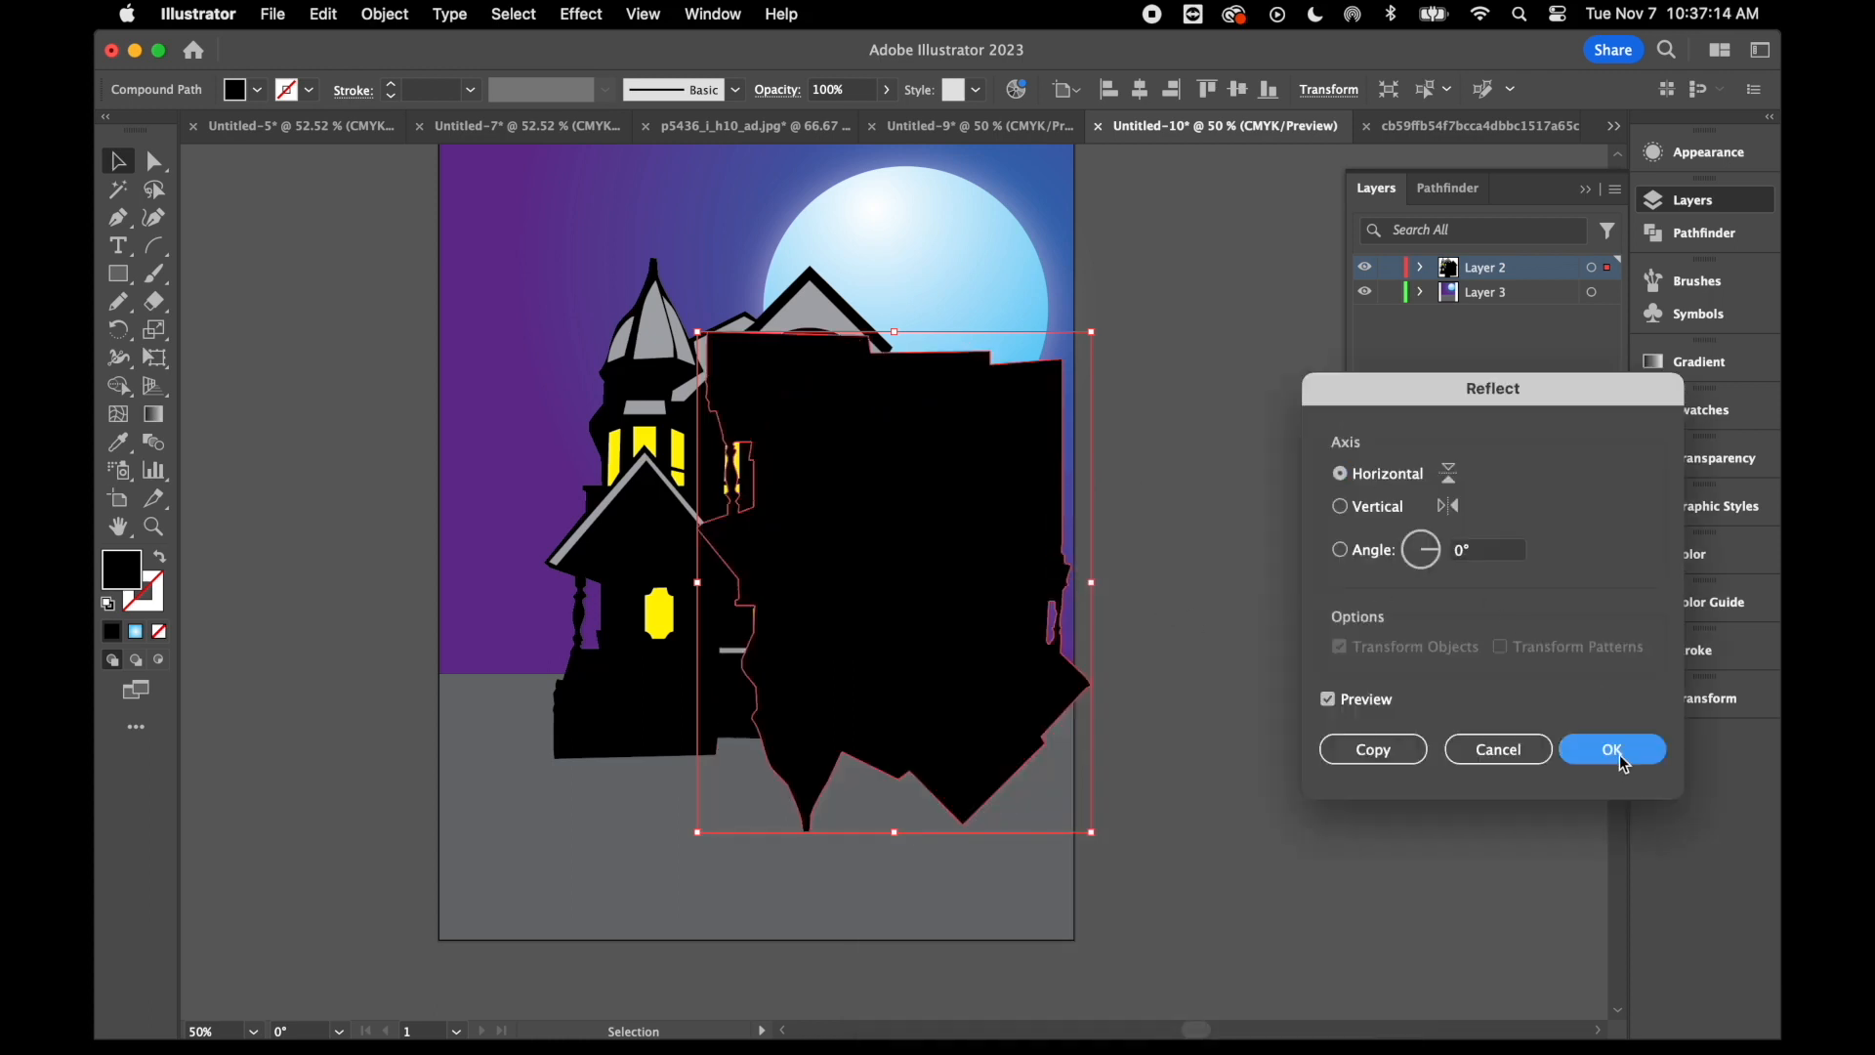
drag(800, 509, 668, 867)
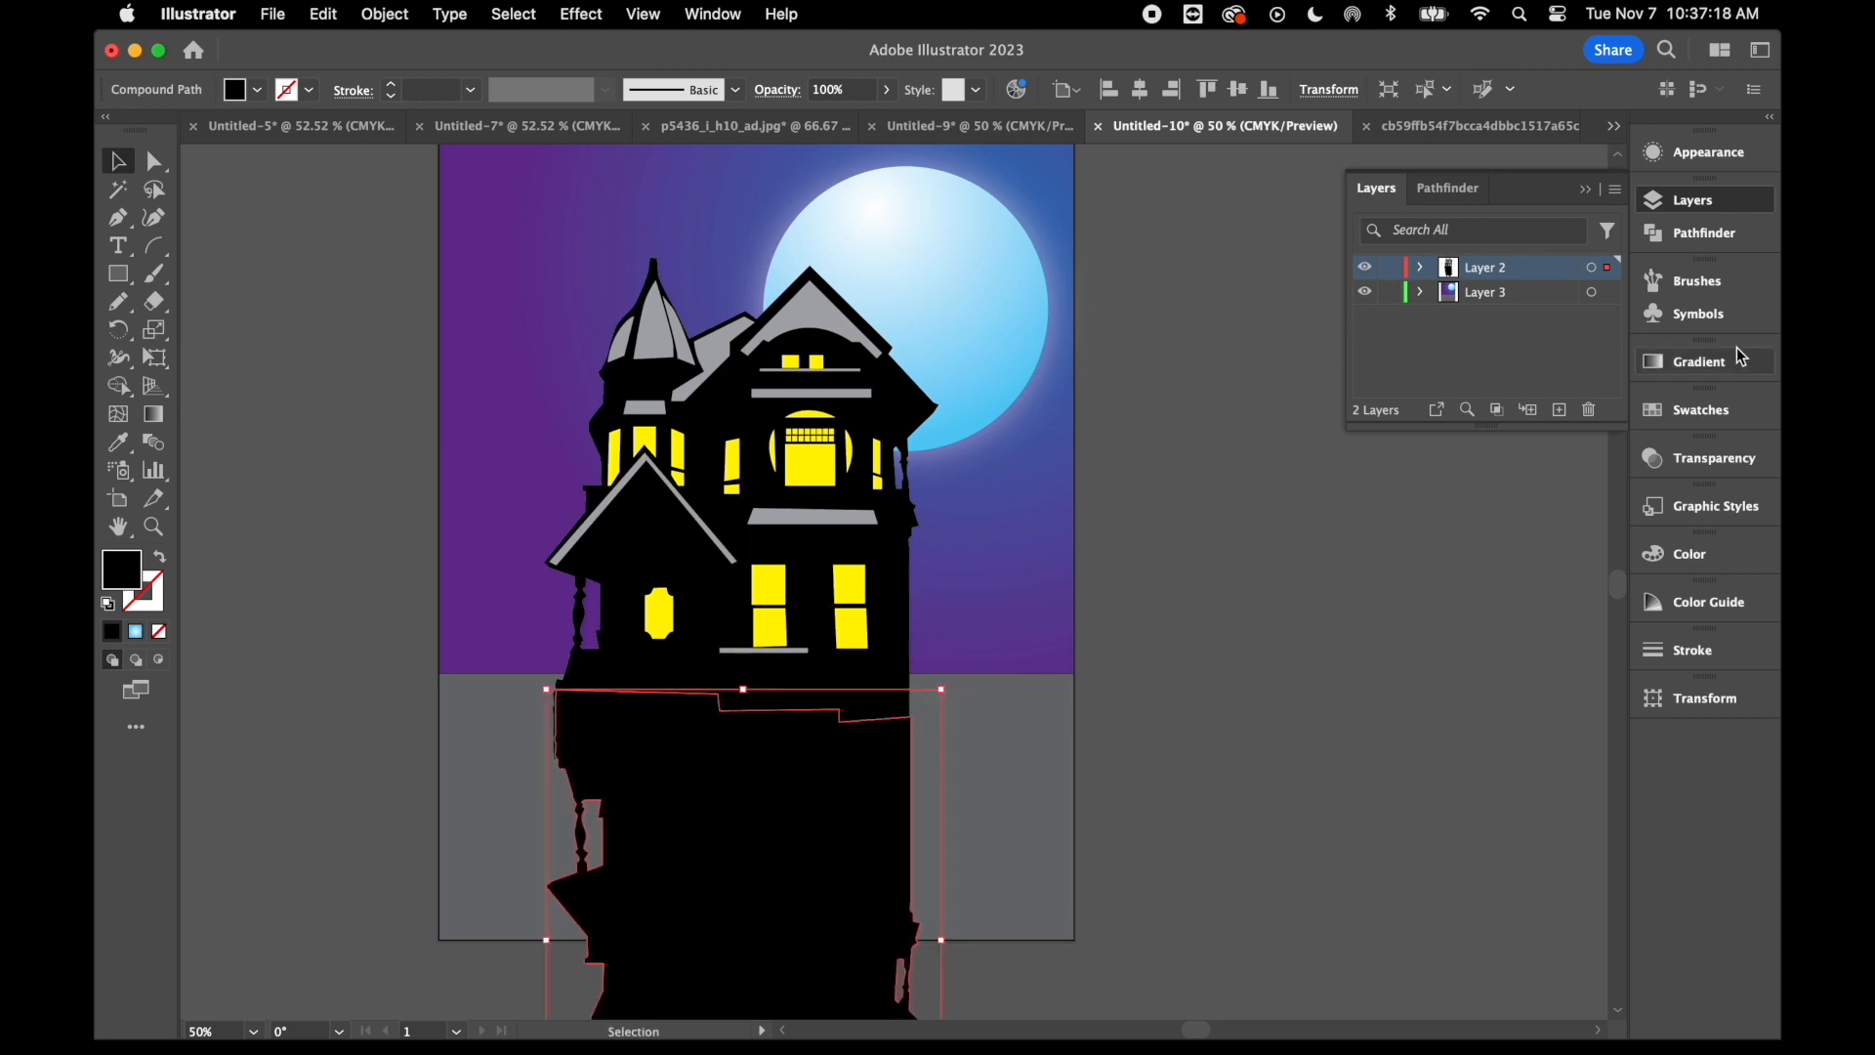
- Fill the reflected silhouette with medium gray and send it to the back of its layer
click(1702, 415)
click(1474, 491)
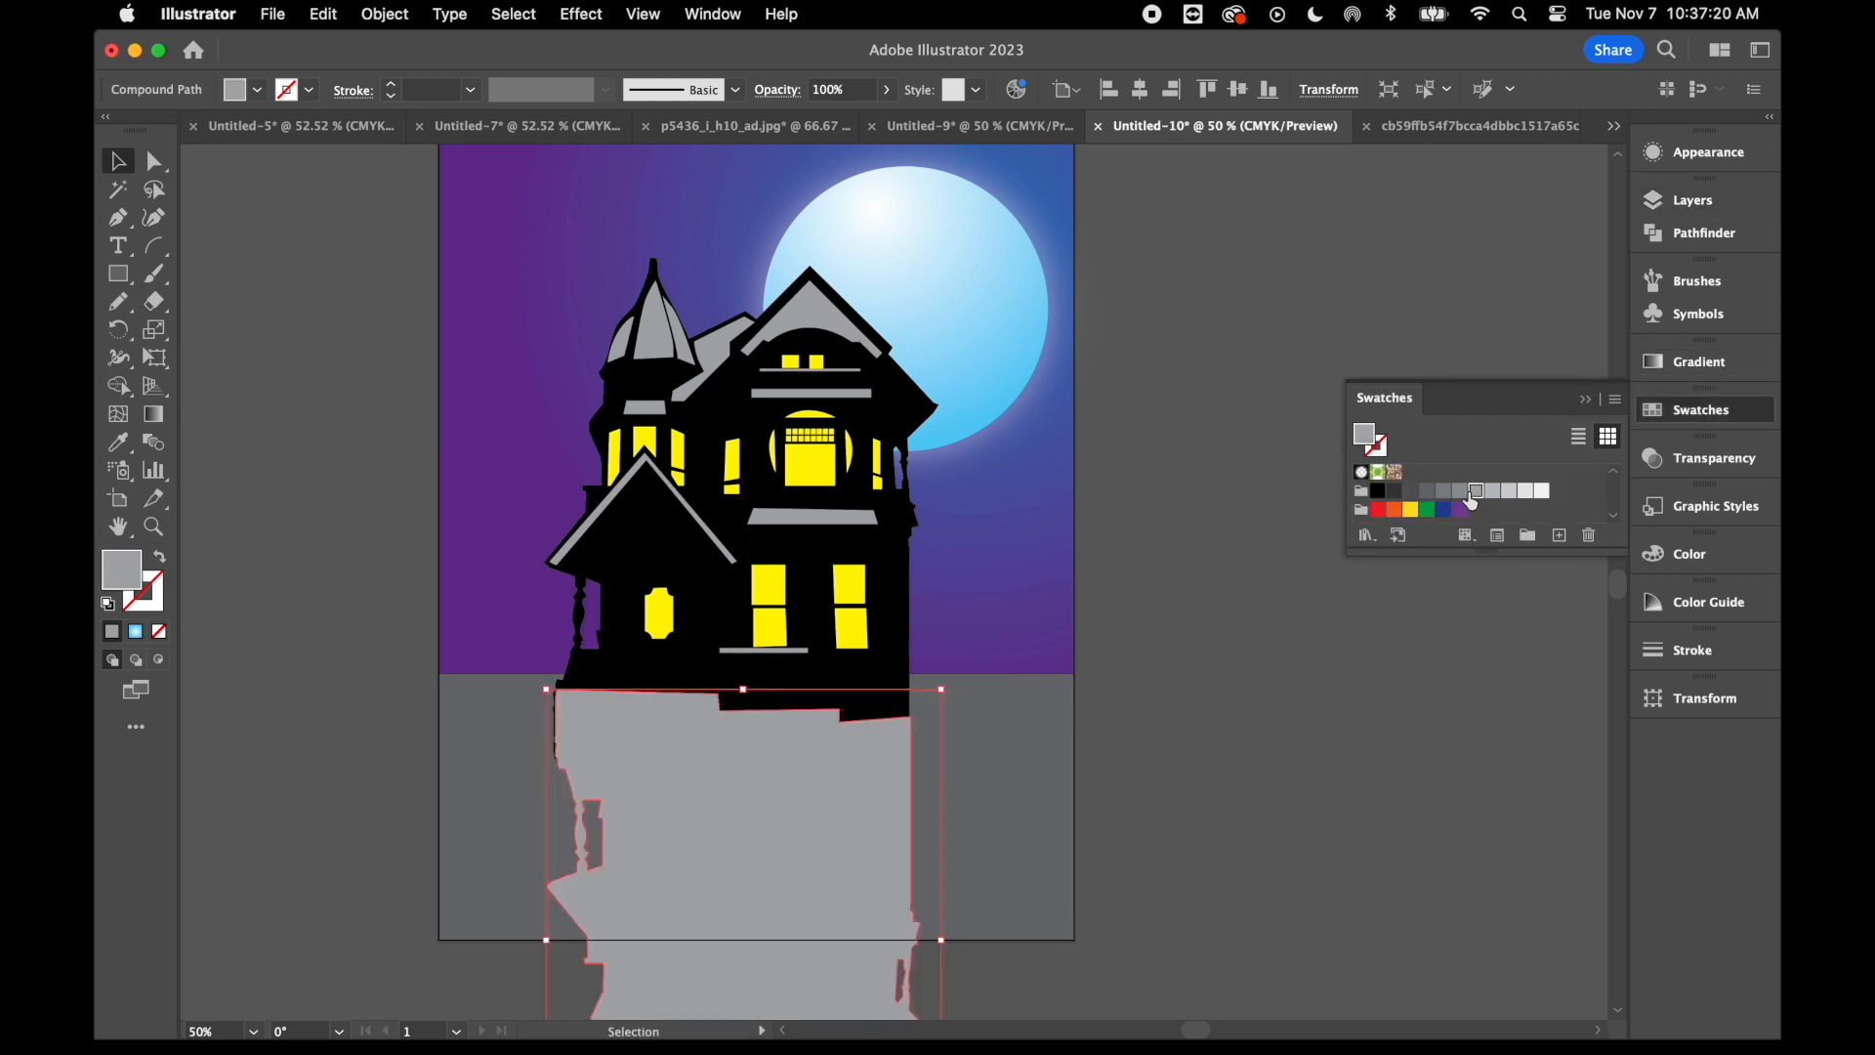
click(381, 12)
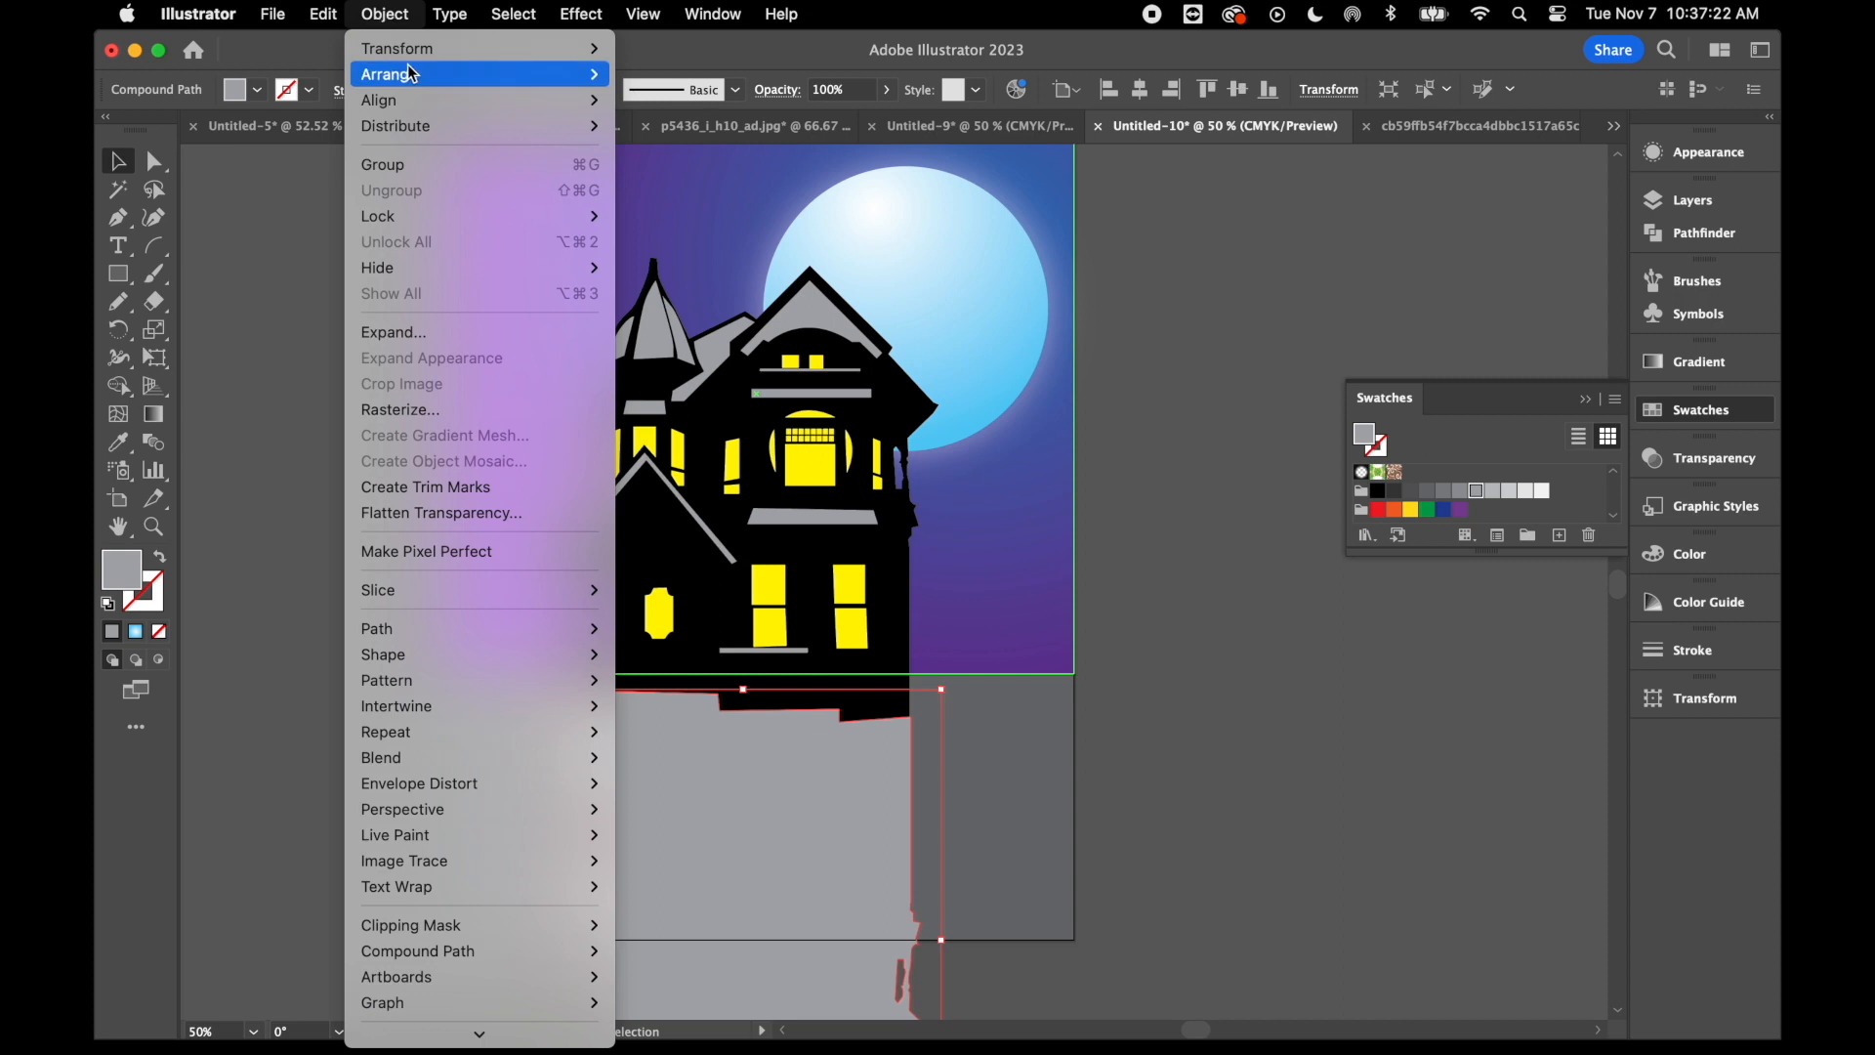
mouse_move(409, 60)
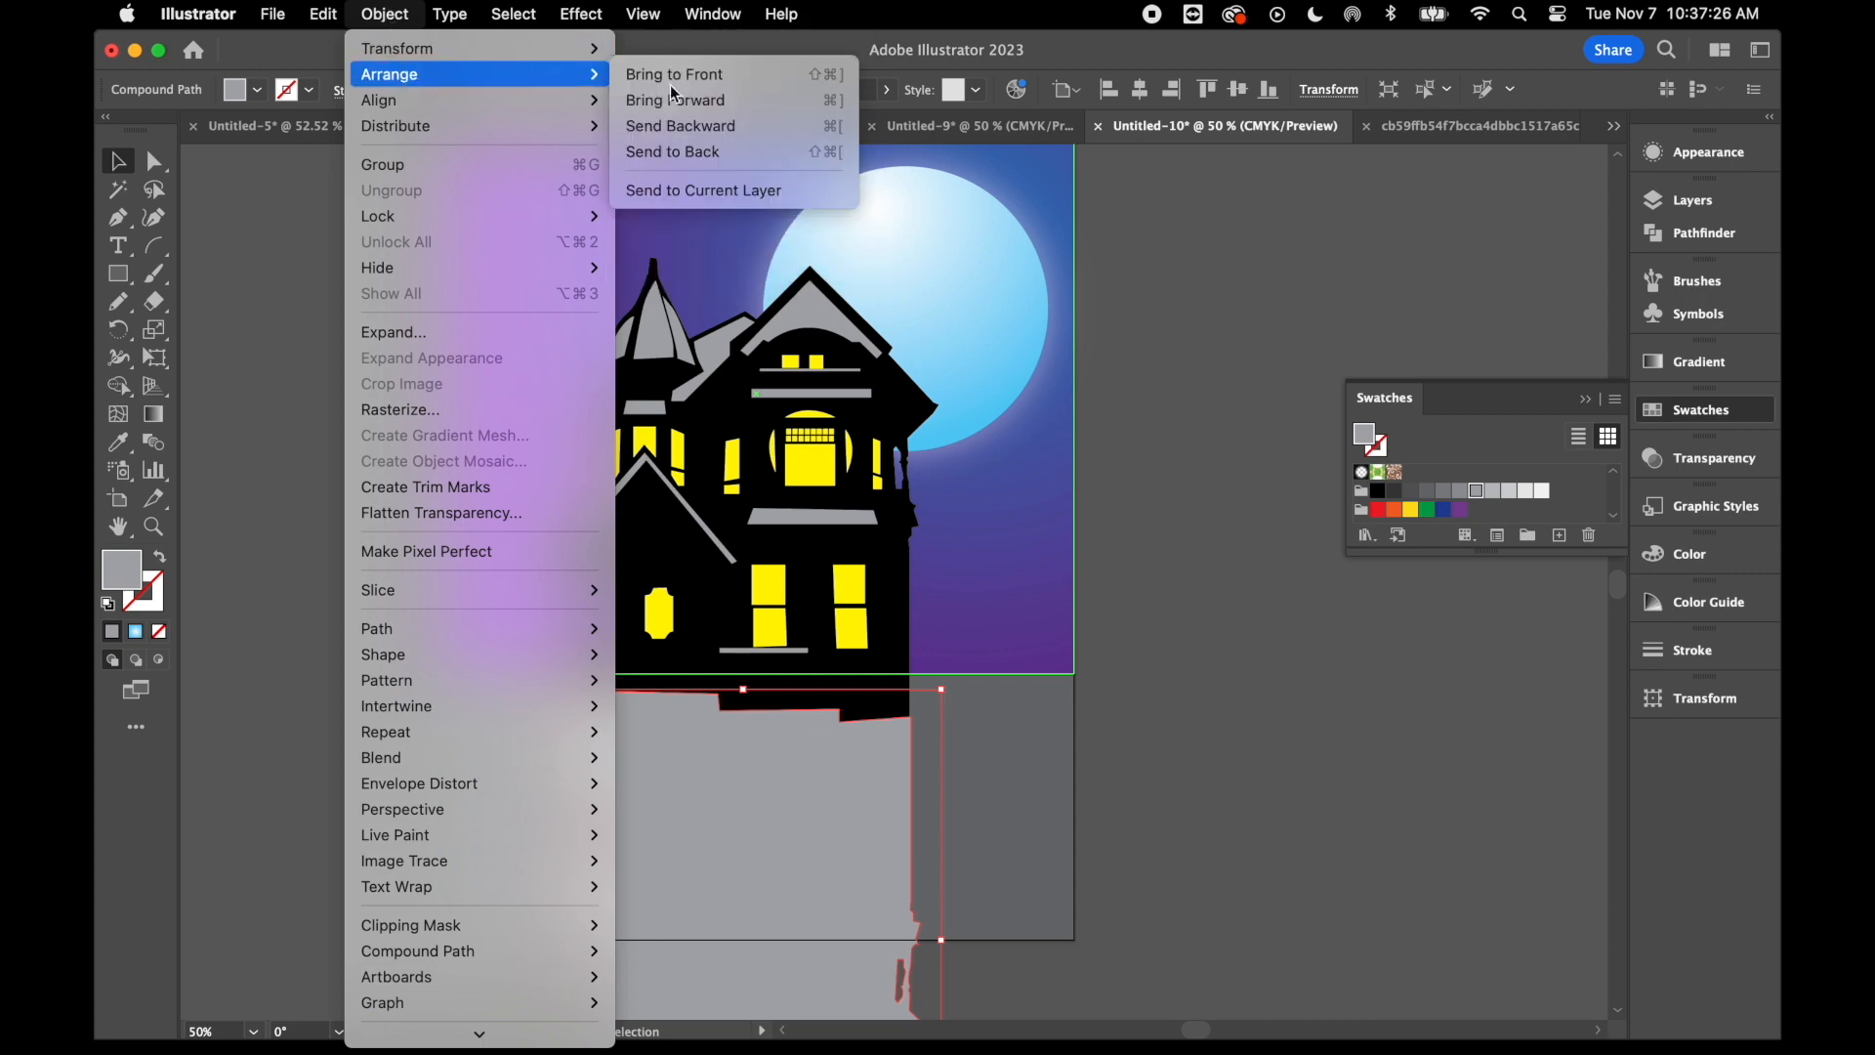
click(664, 159)
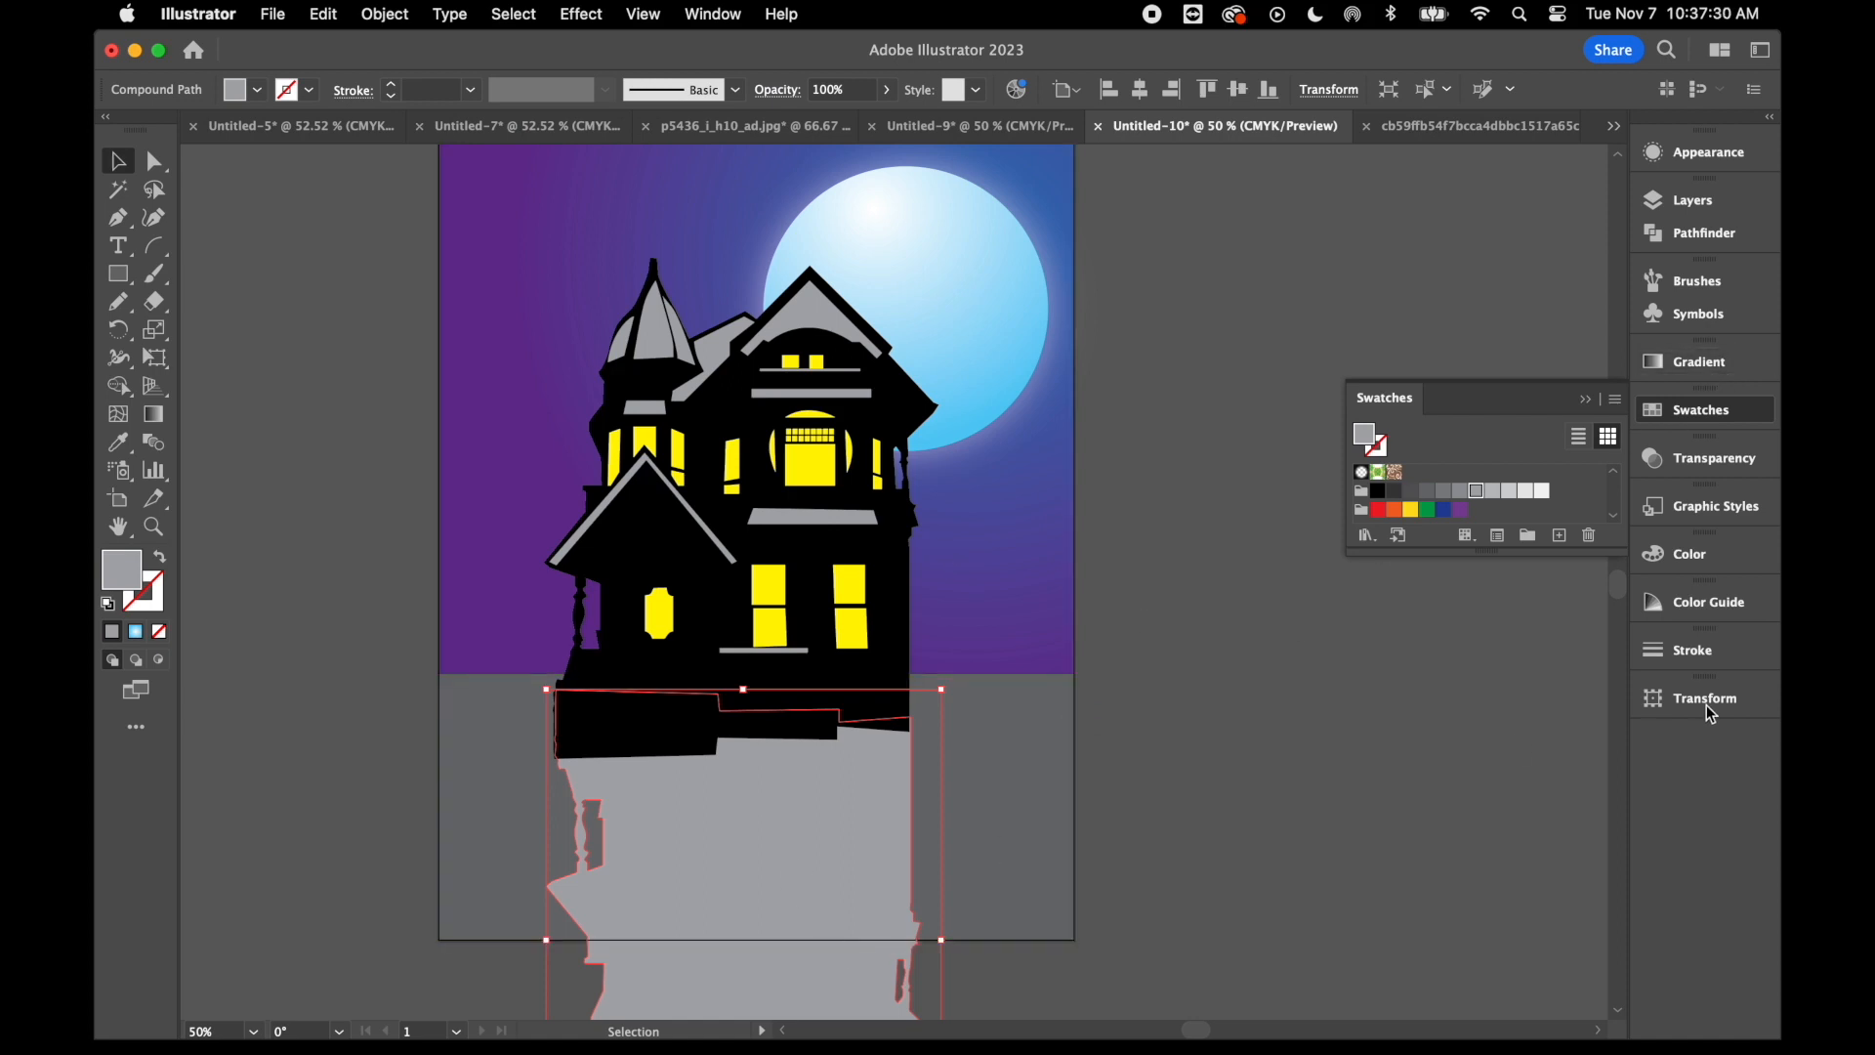
- Set the reflected silhouette's blending mode to Multiply
click(1701, 461)
click(1432, 483)
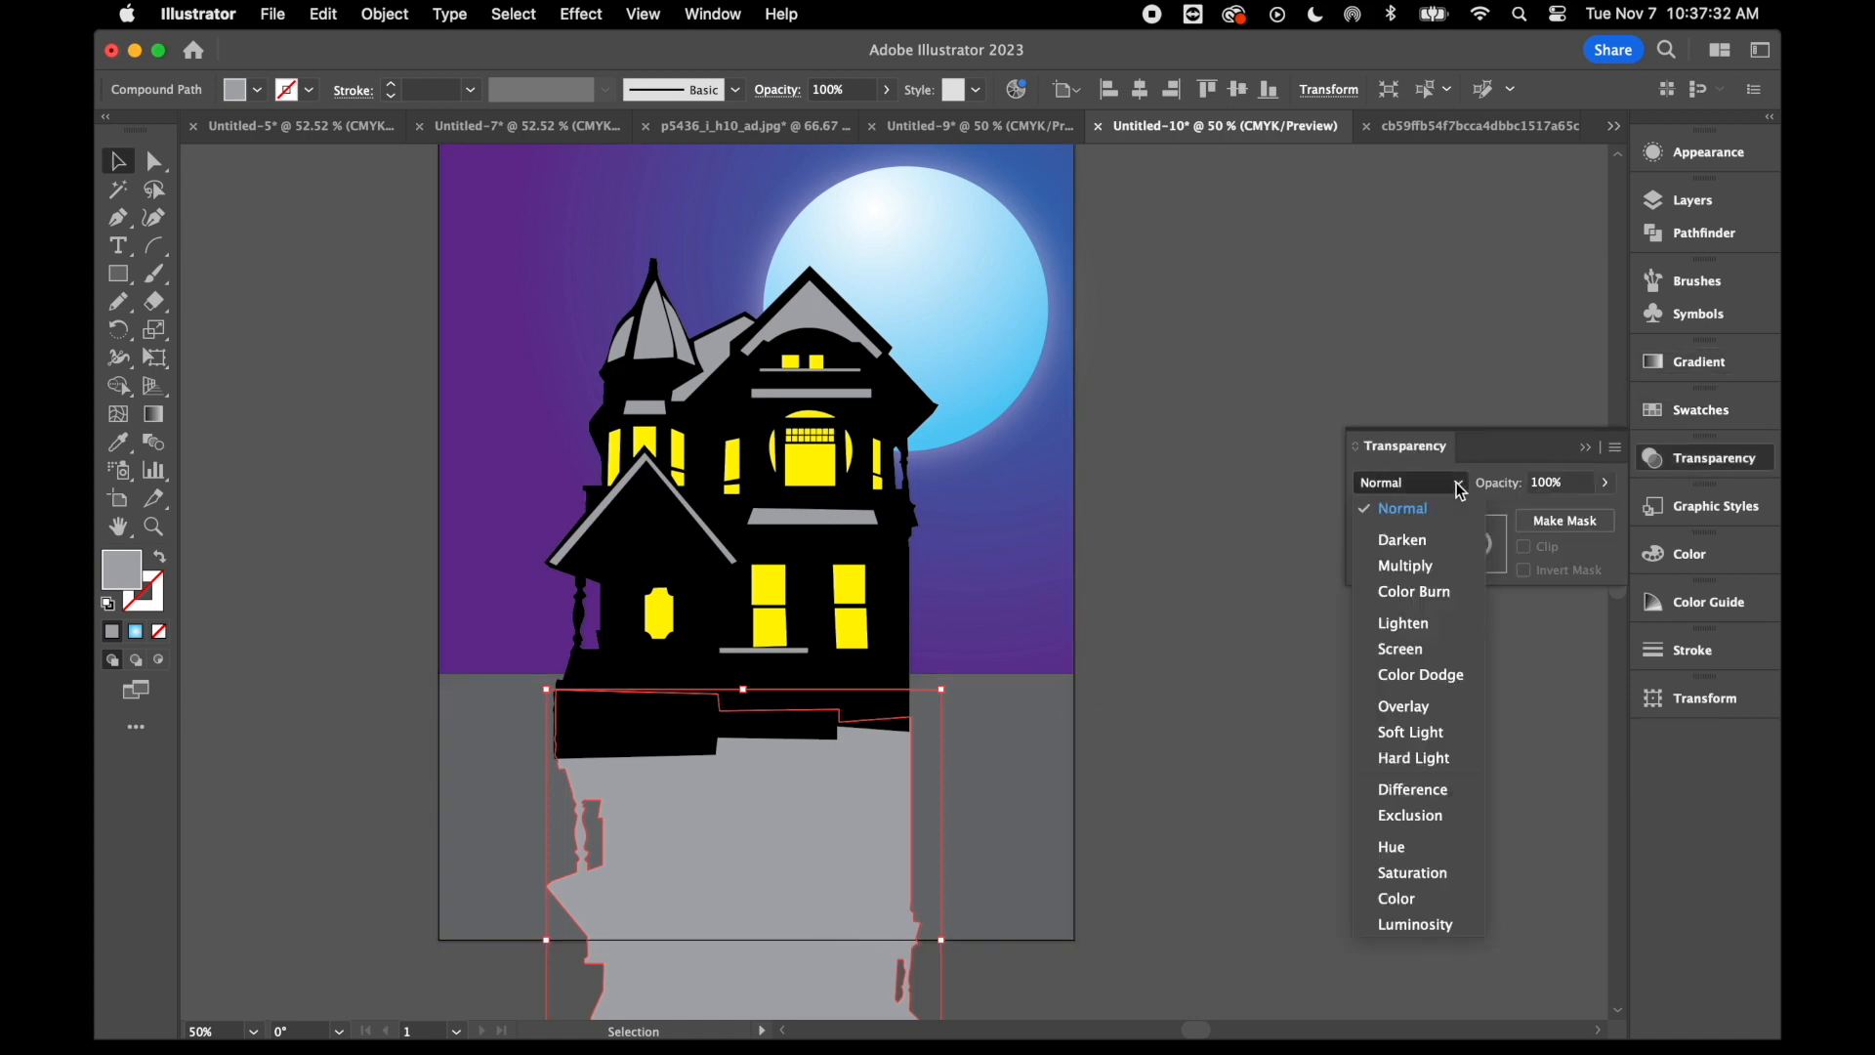
click(1429, 566)
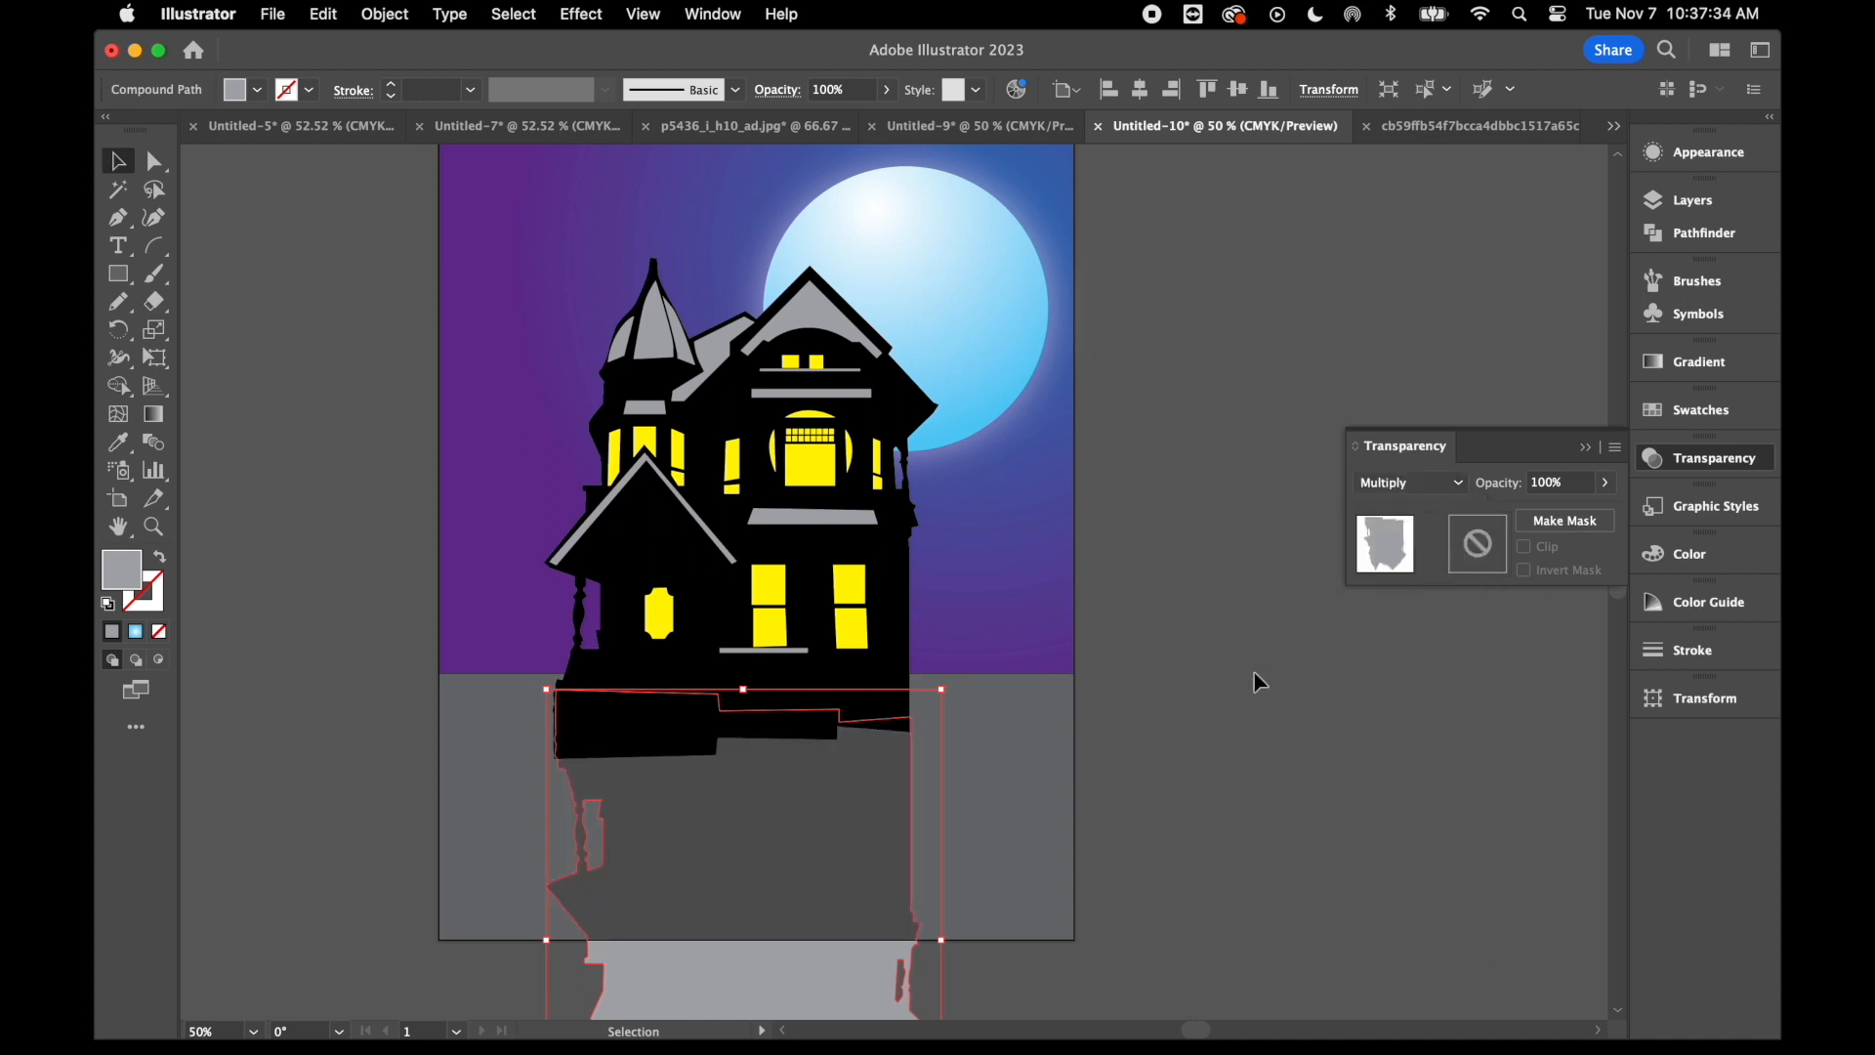
- Squash the reflected silhouette vertically so the whole cast shadow fits on the gray ground within the artboard
key(super+minus)
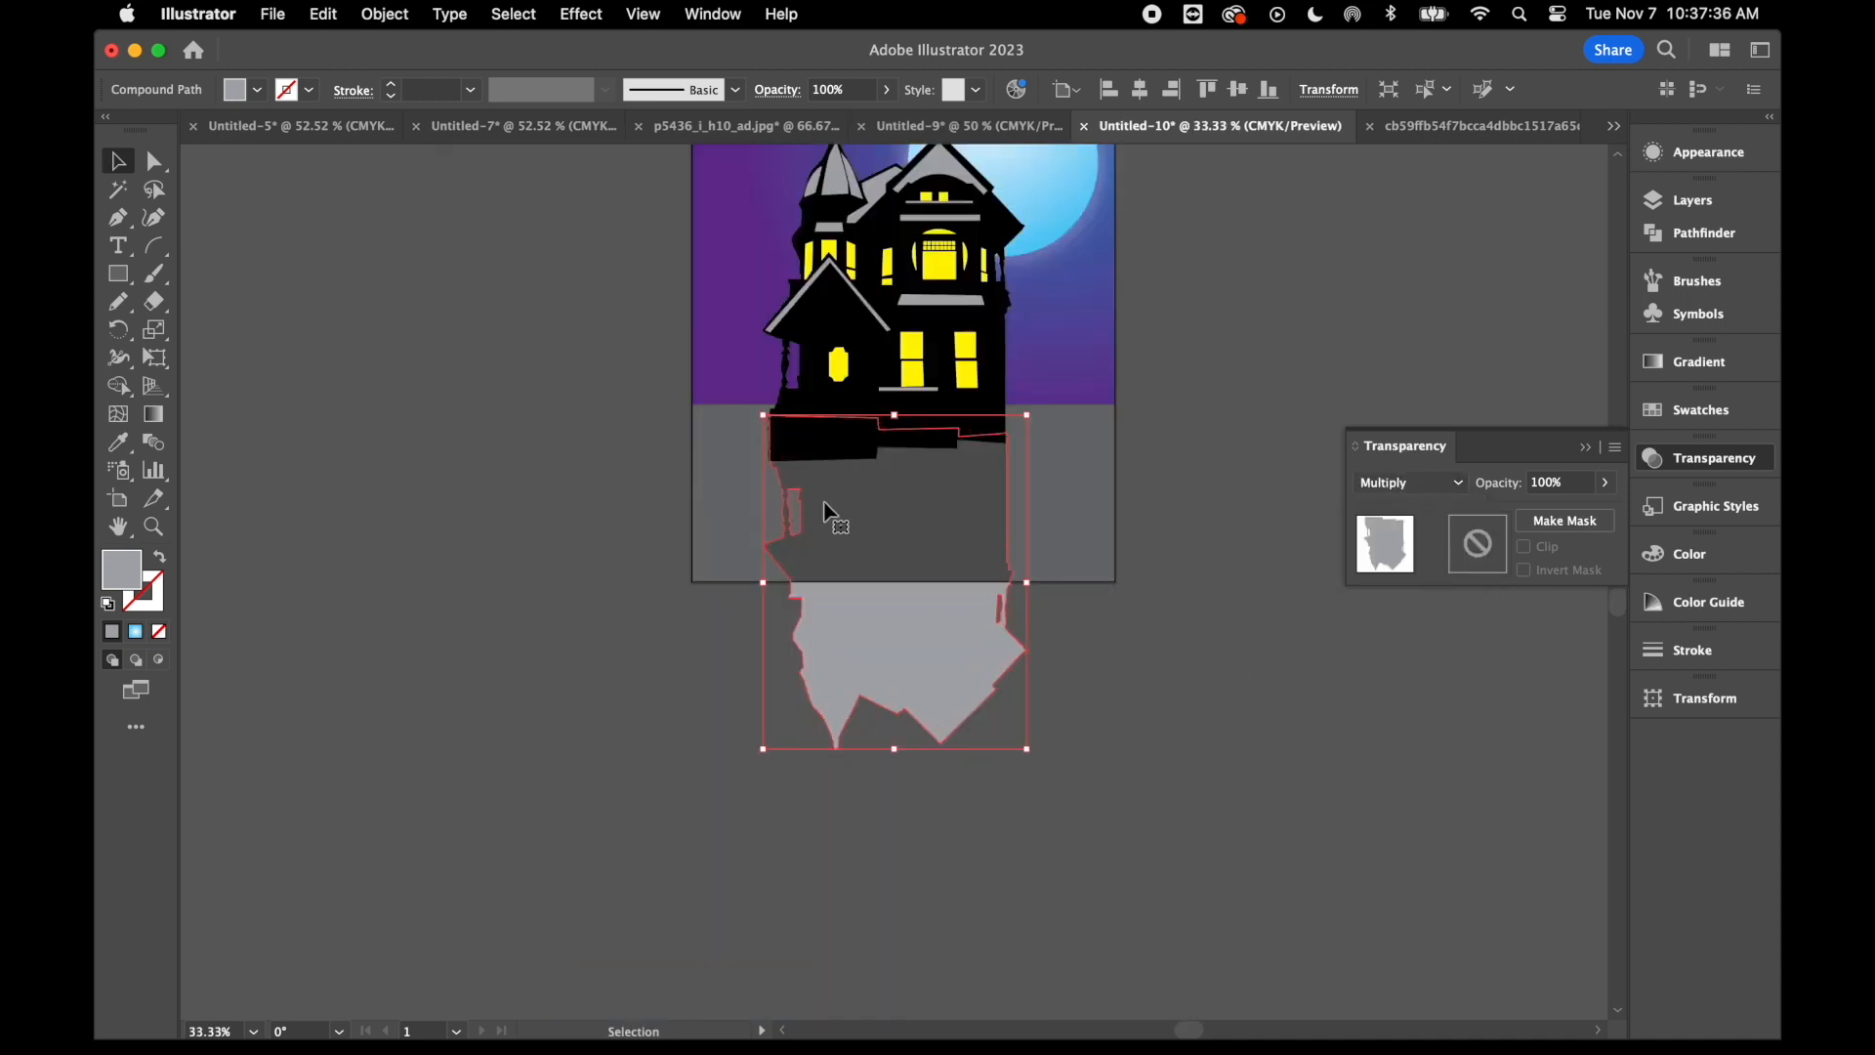
drag(897, 752, 879, 533)
click(882, 619)
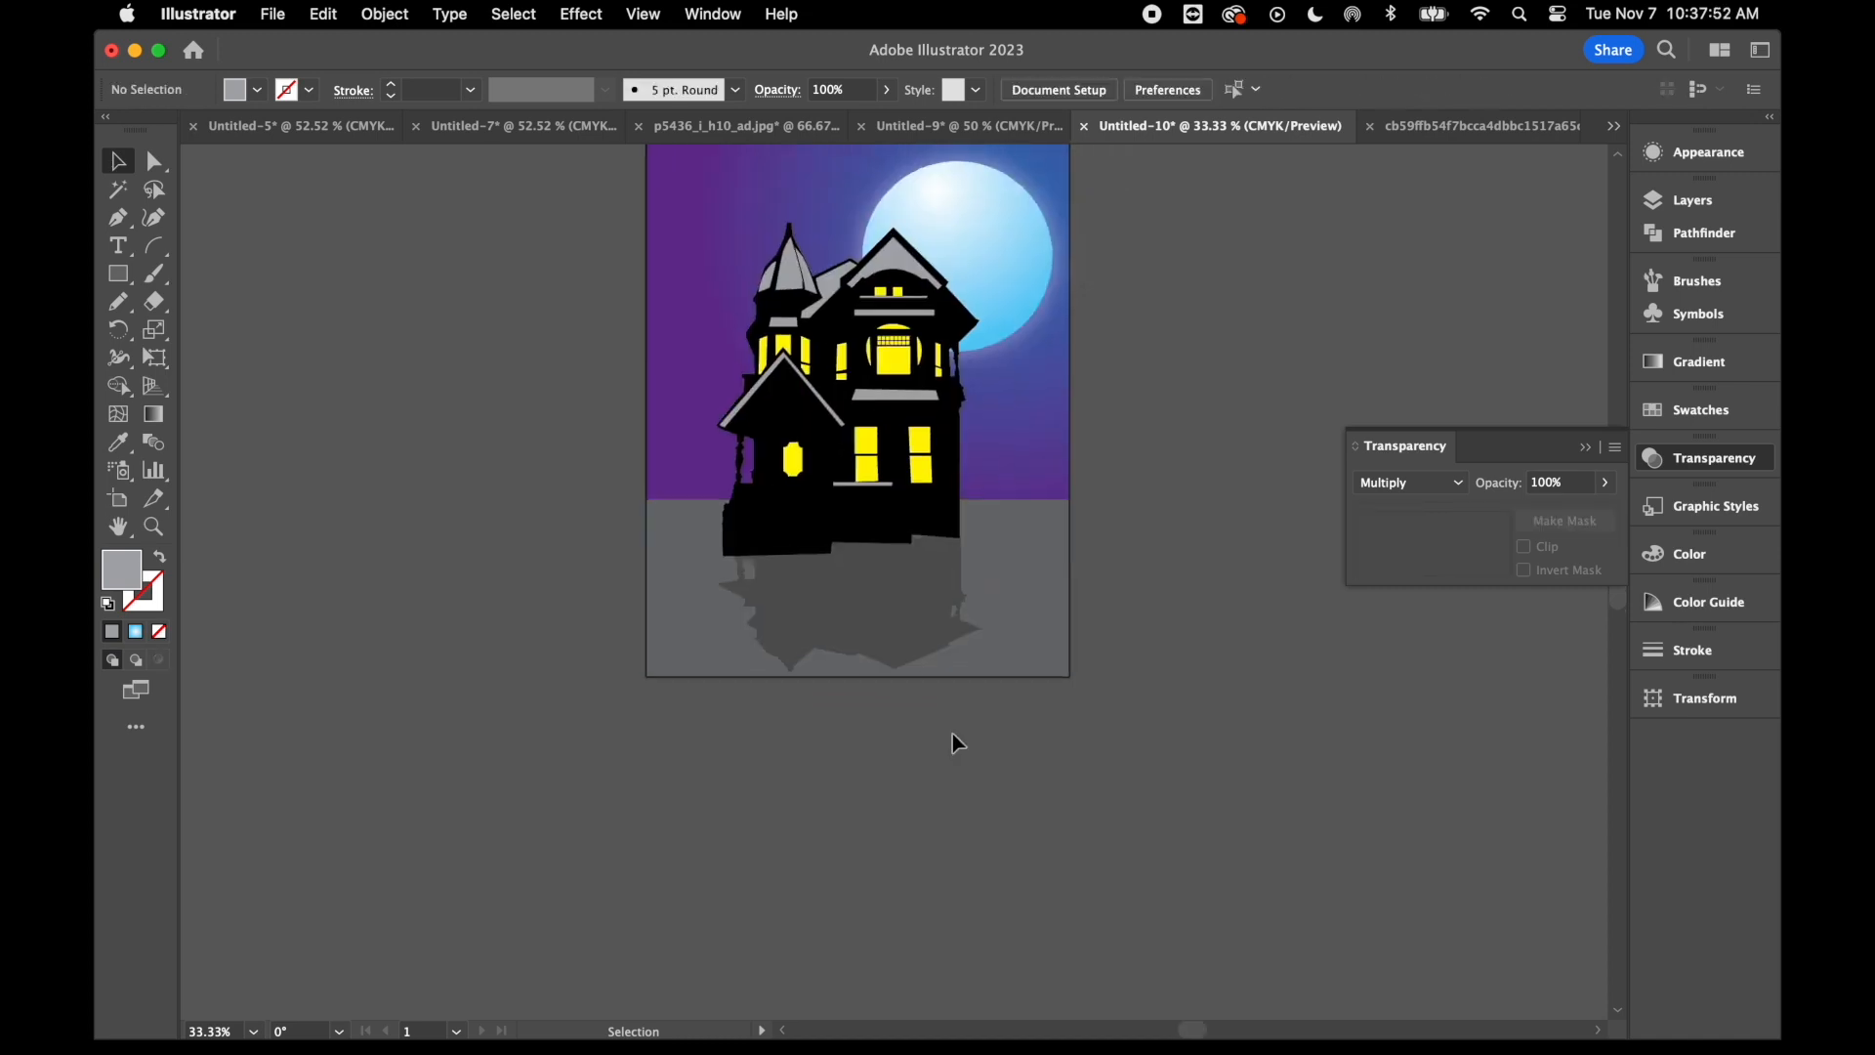
scroll(953, 735, up, 2)
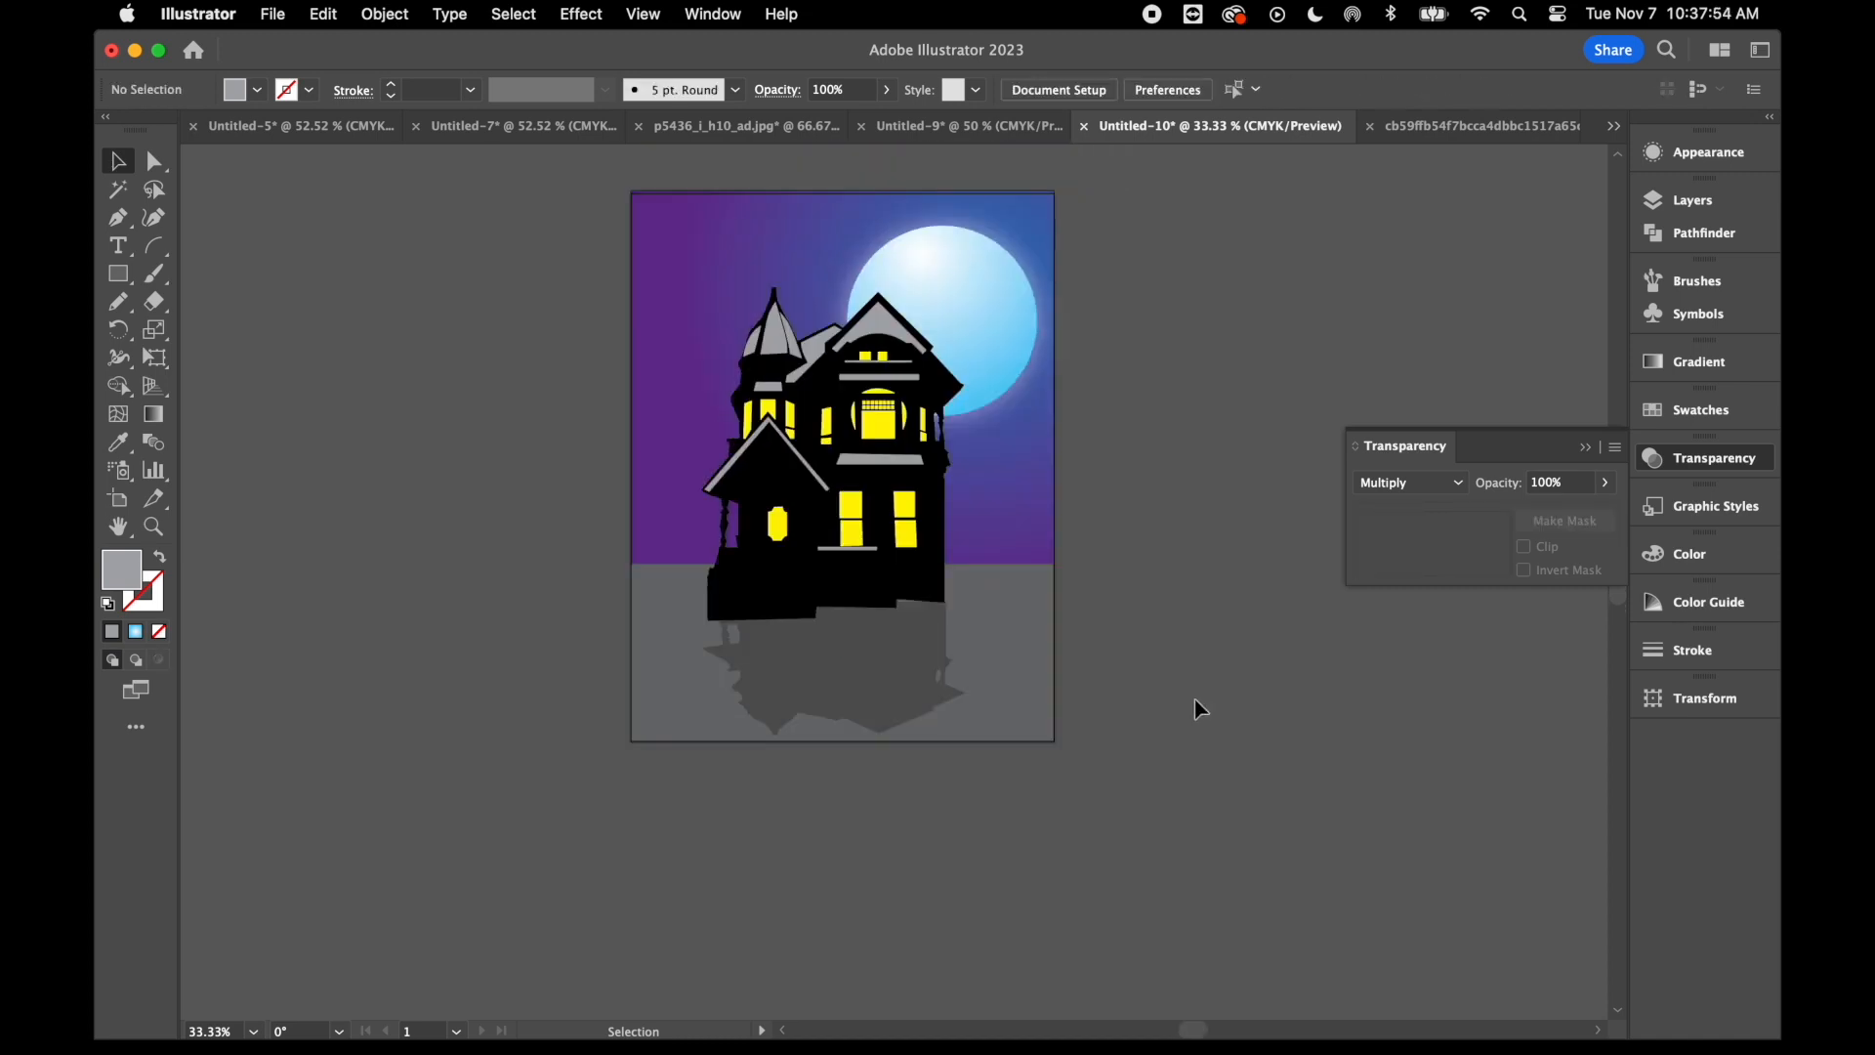
key(super+equal)
key(super+equal)
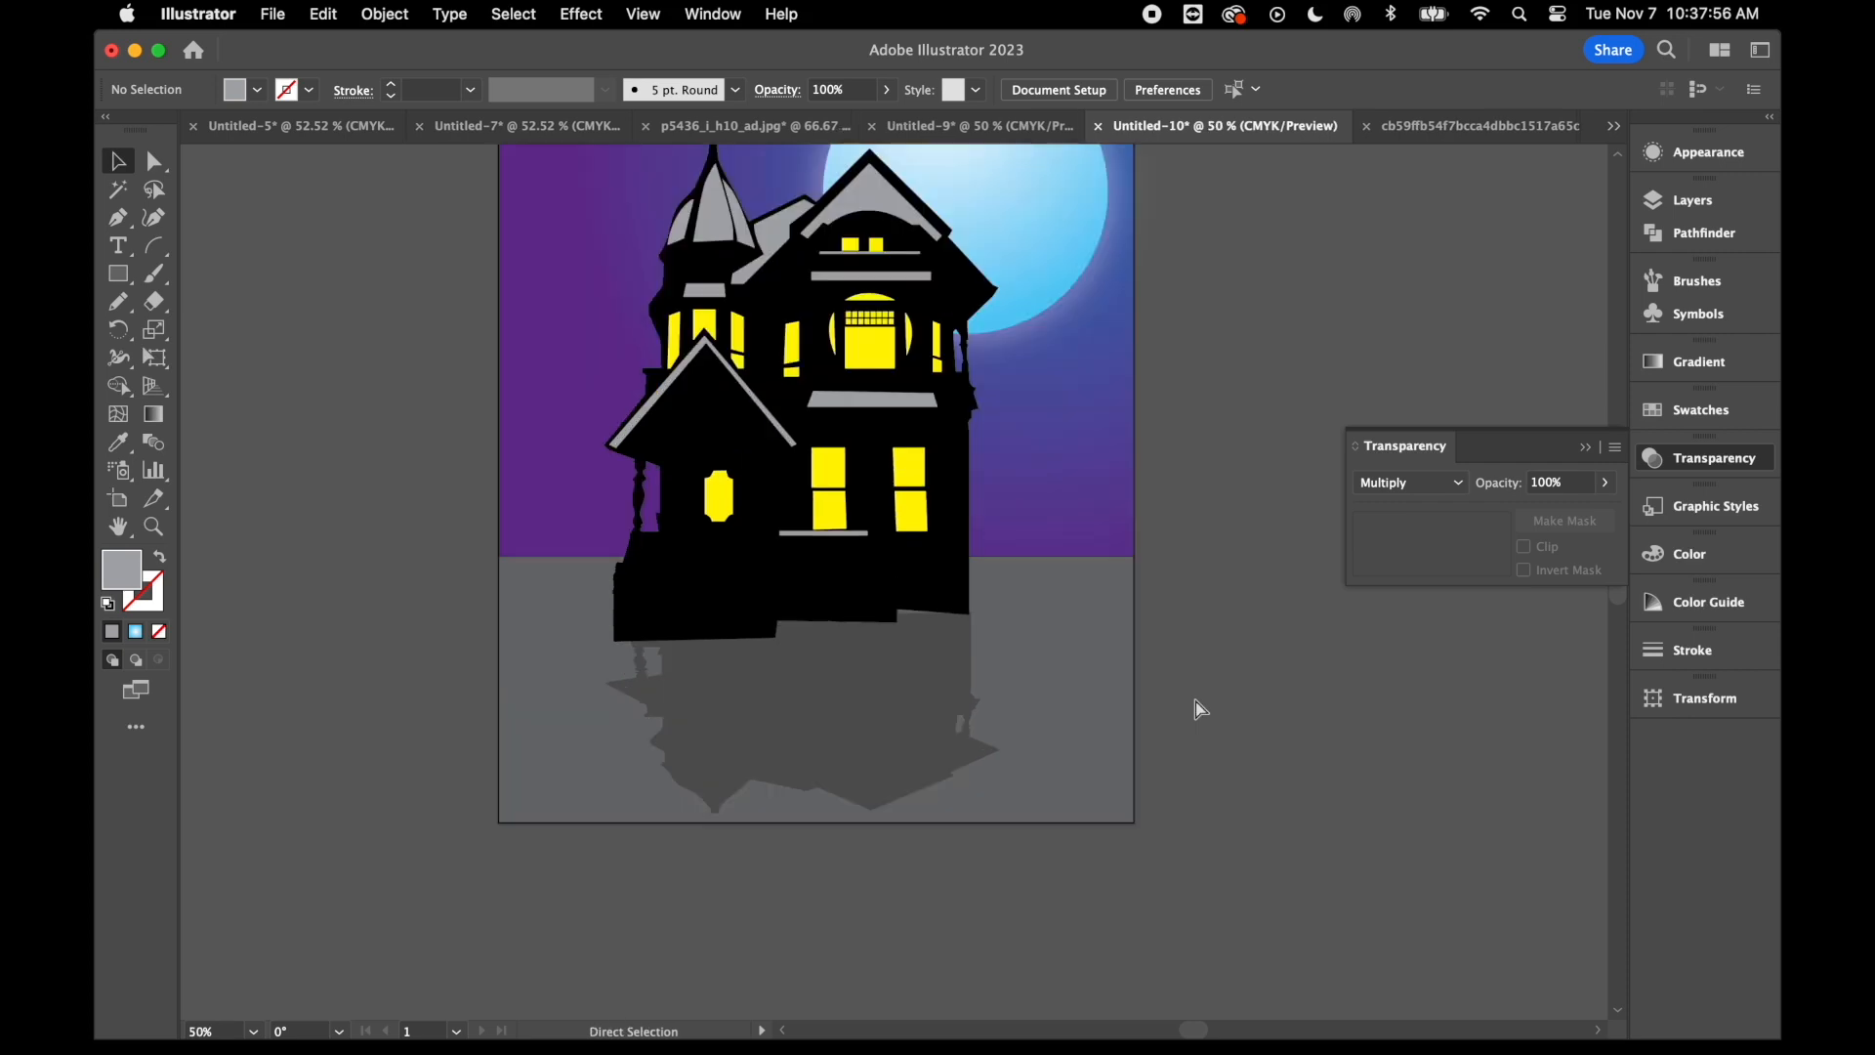
scroll(1194, 704, up, 3)
scroll(1194, 703, right, 2)
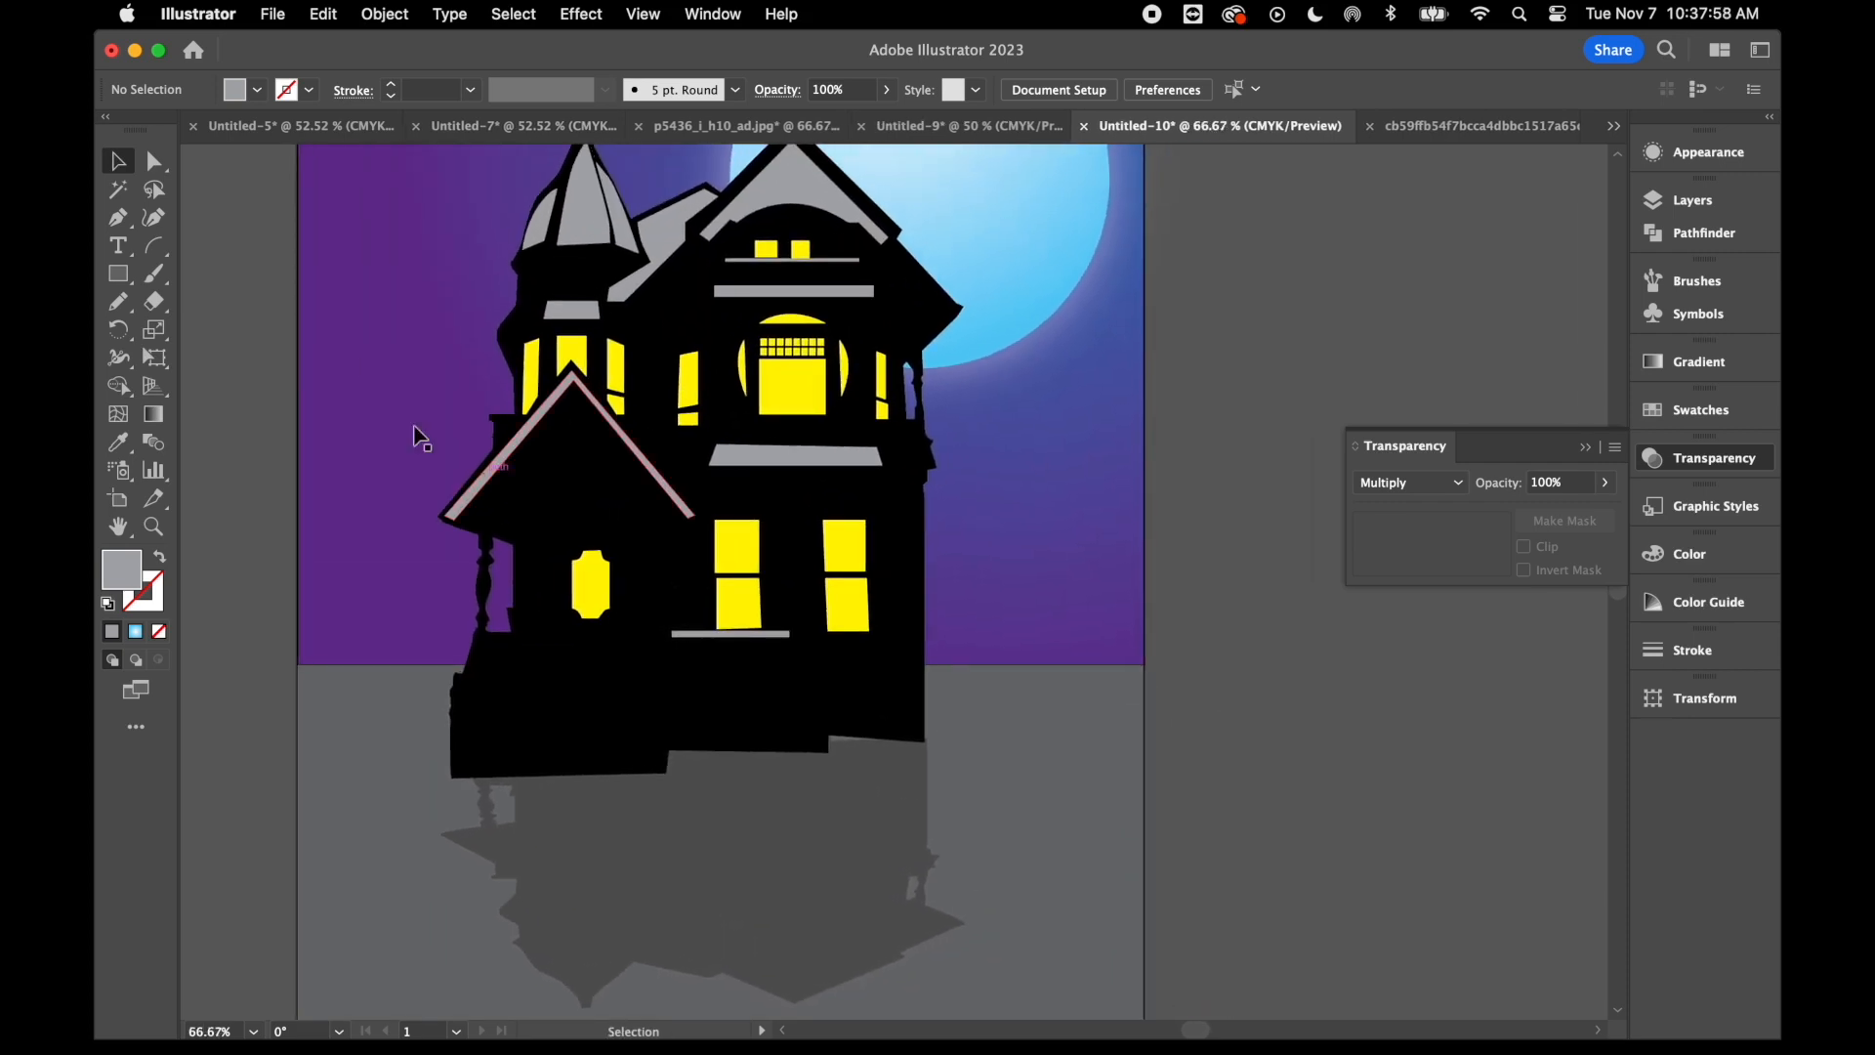
click(156, 278)
click(1677, 425)
click(1379, 493)
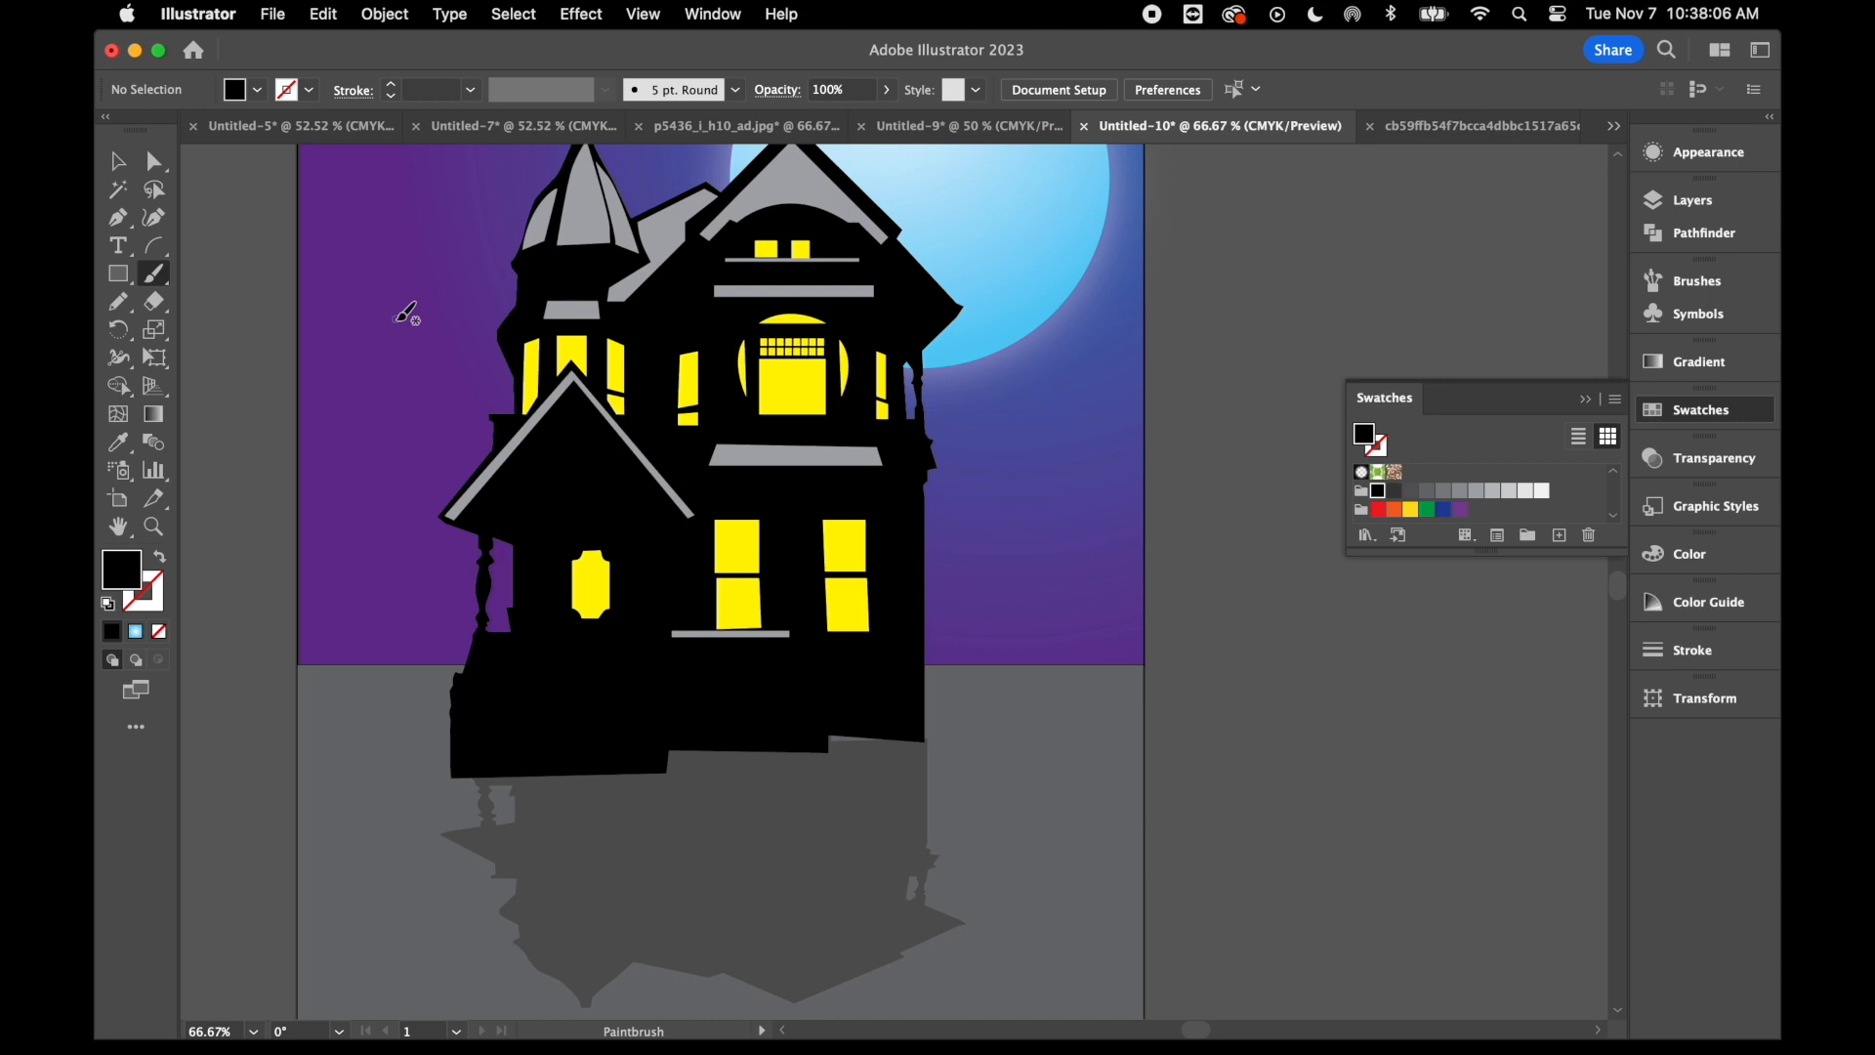
- Nudge the cast shadow slightly upward against the base of the house
click(120, 158)
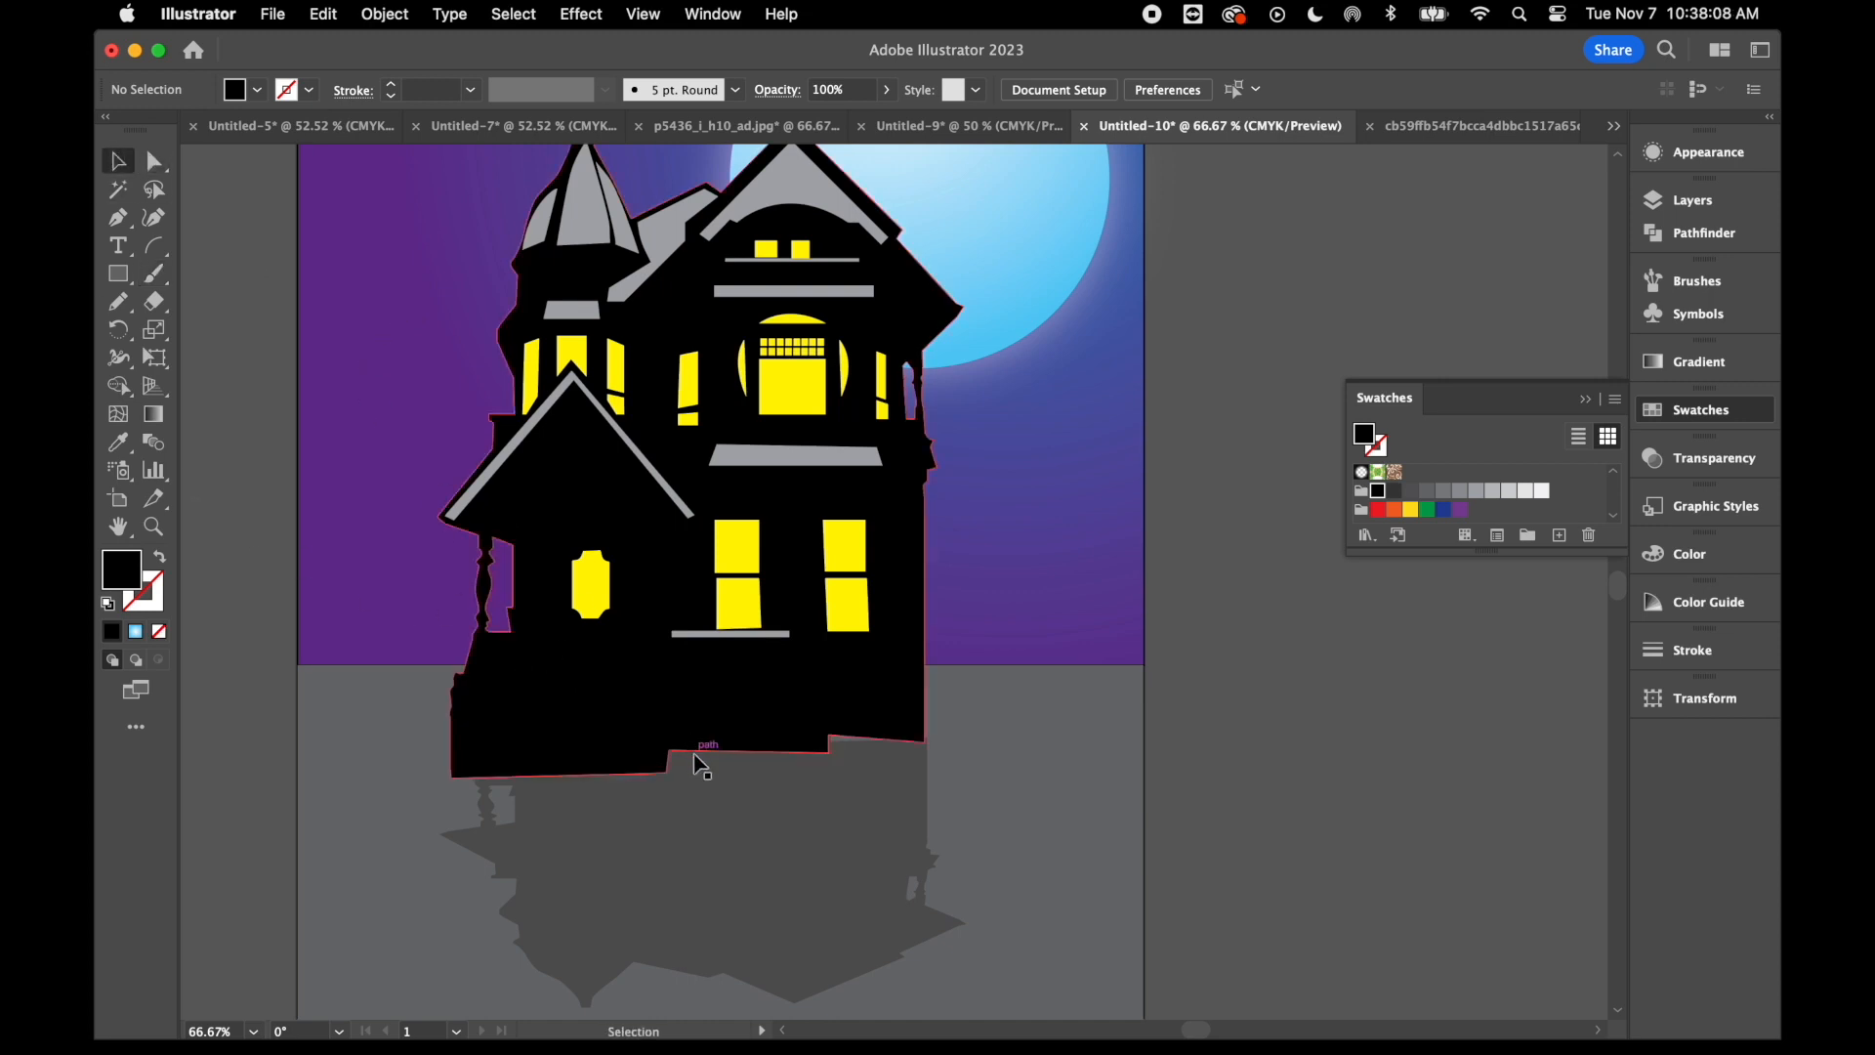
click(730, 803)
key(Up)
key(Up)
key(Up)
key(Up)
key(Up)
key(Up)
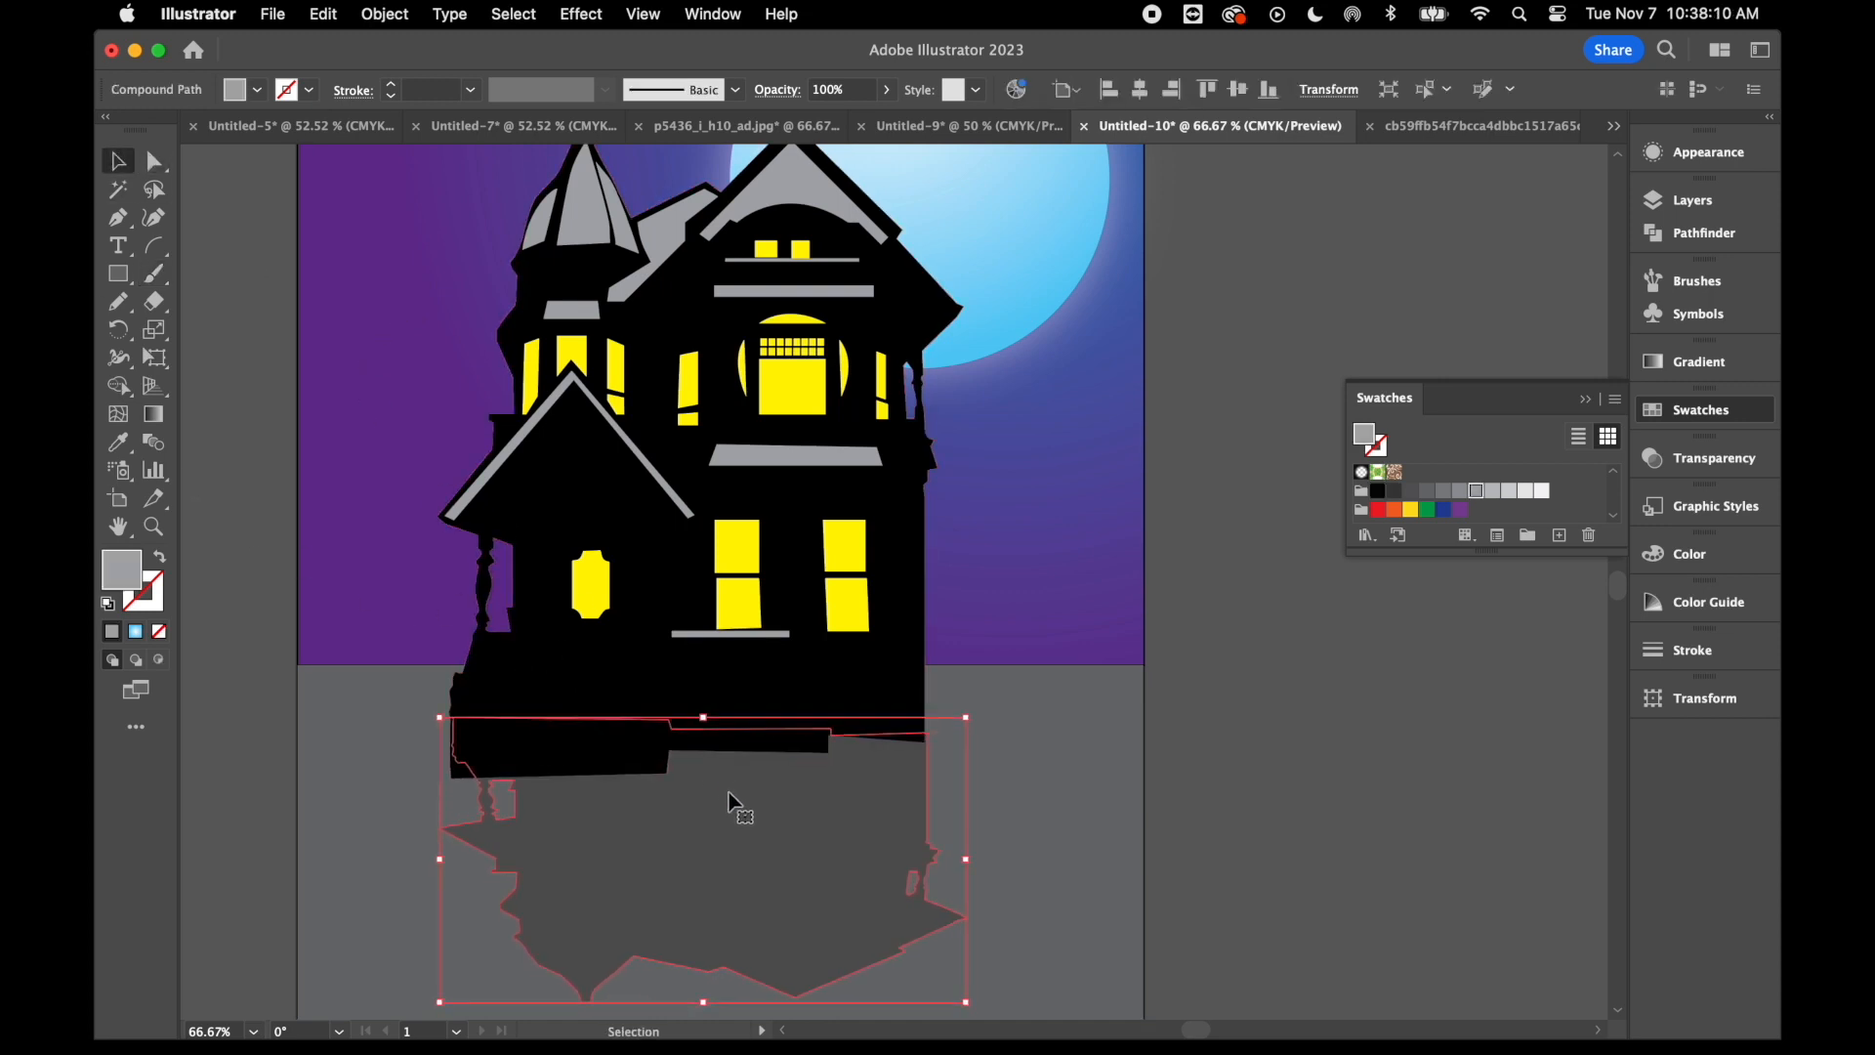
- Paint a bare tree of six black branches beside the house's right side with the 5 pt. Round brush and a 1 pt stroke
click(154, 274)
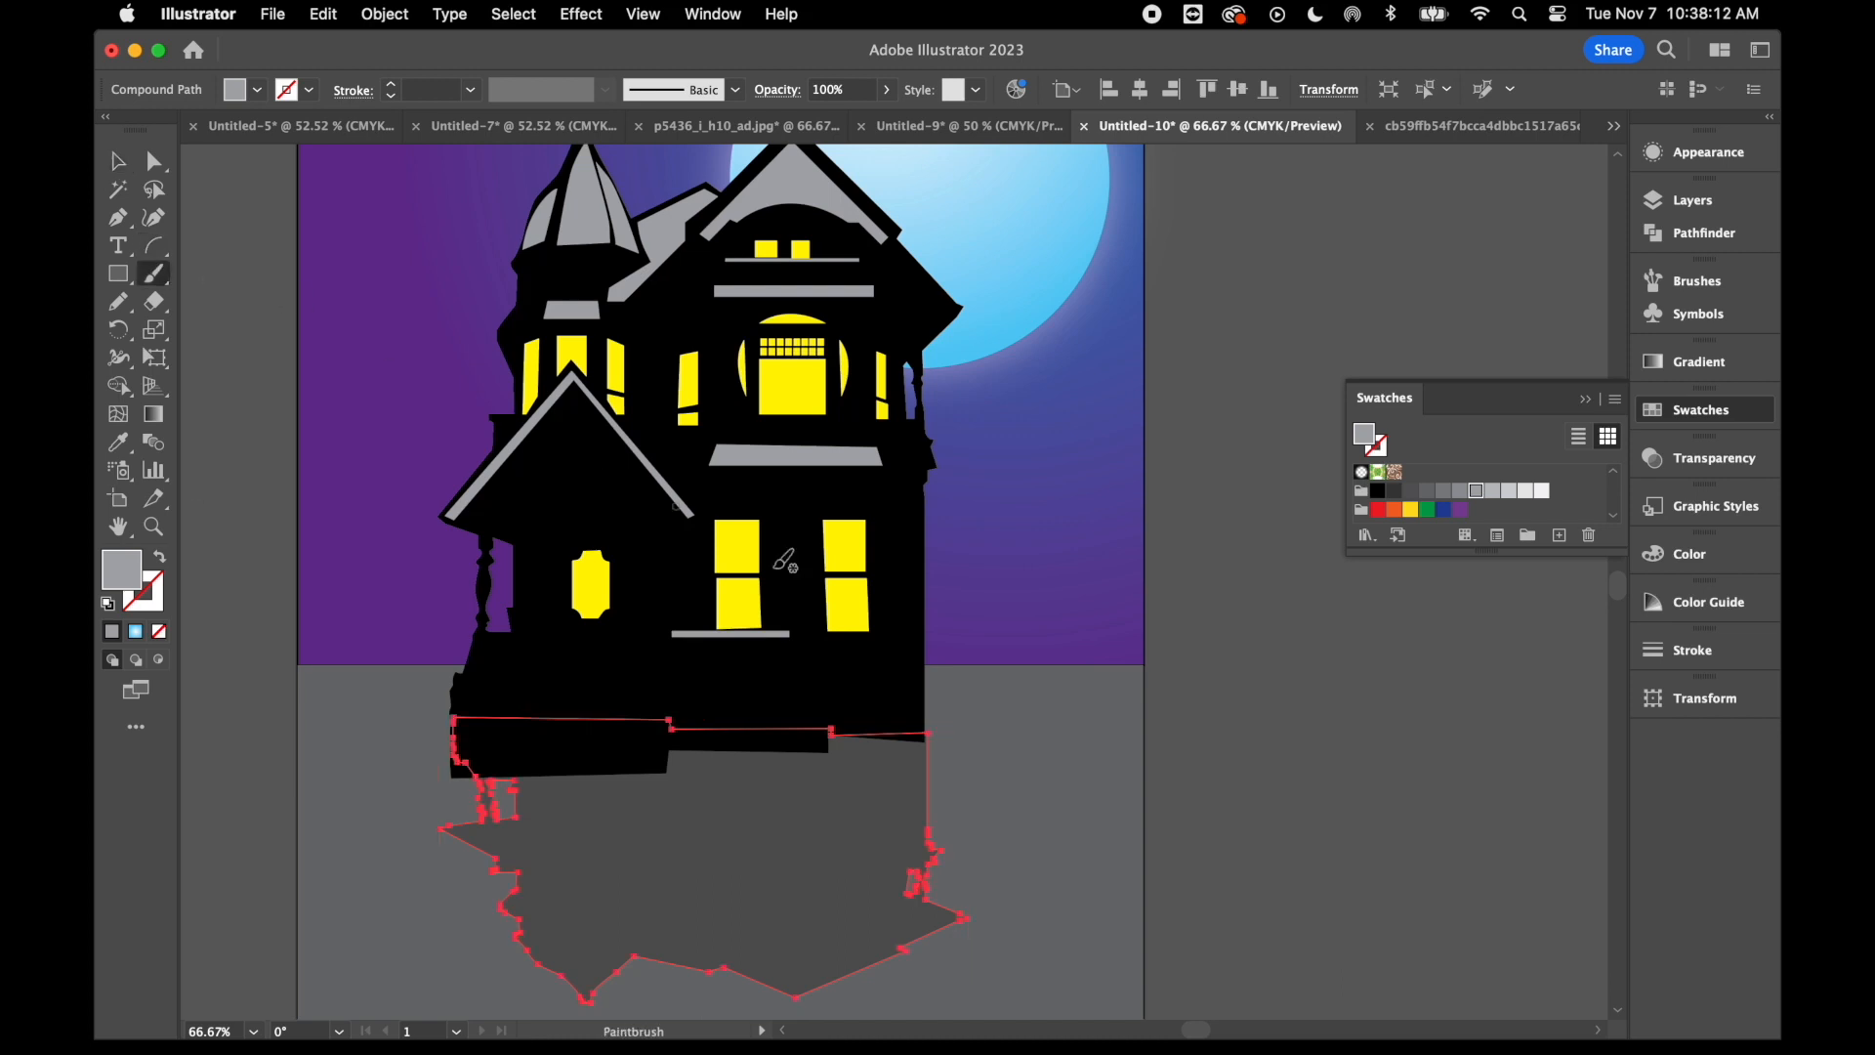
click(1379, 494)
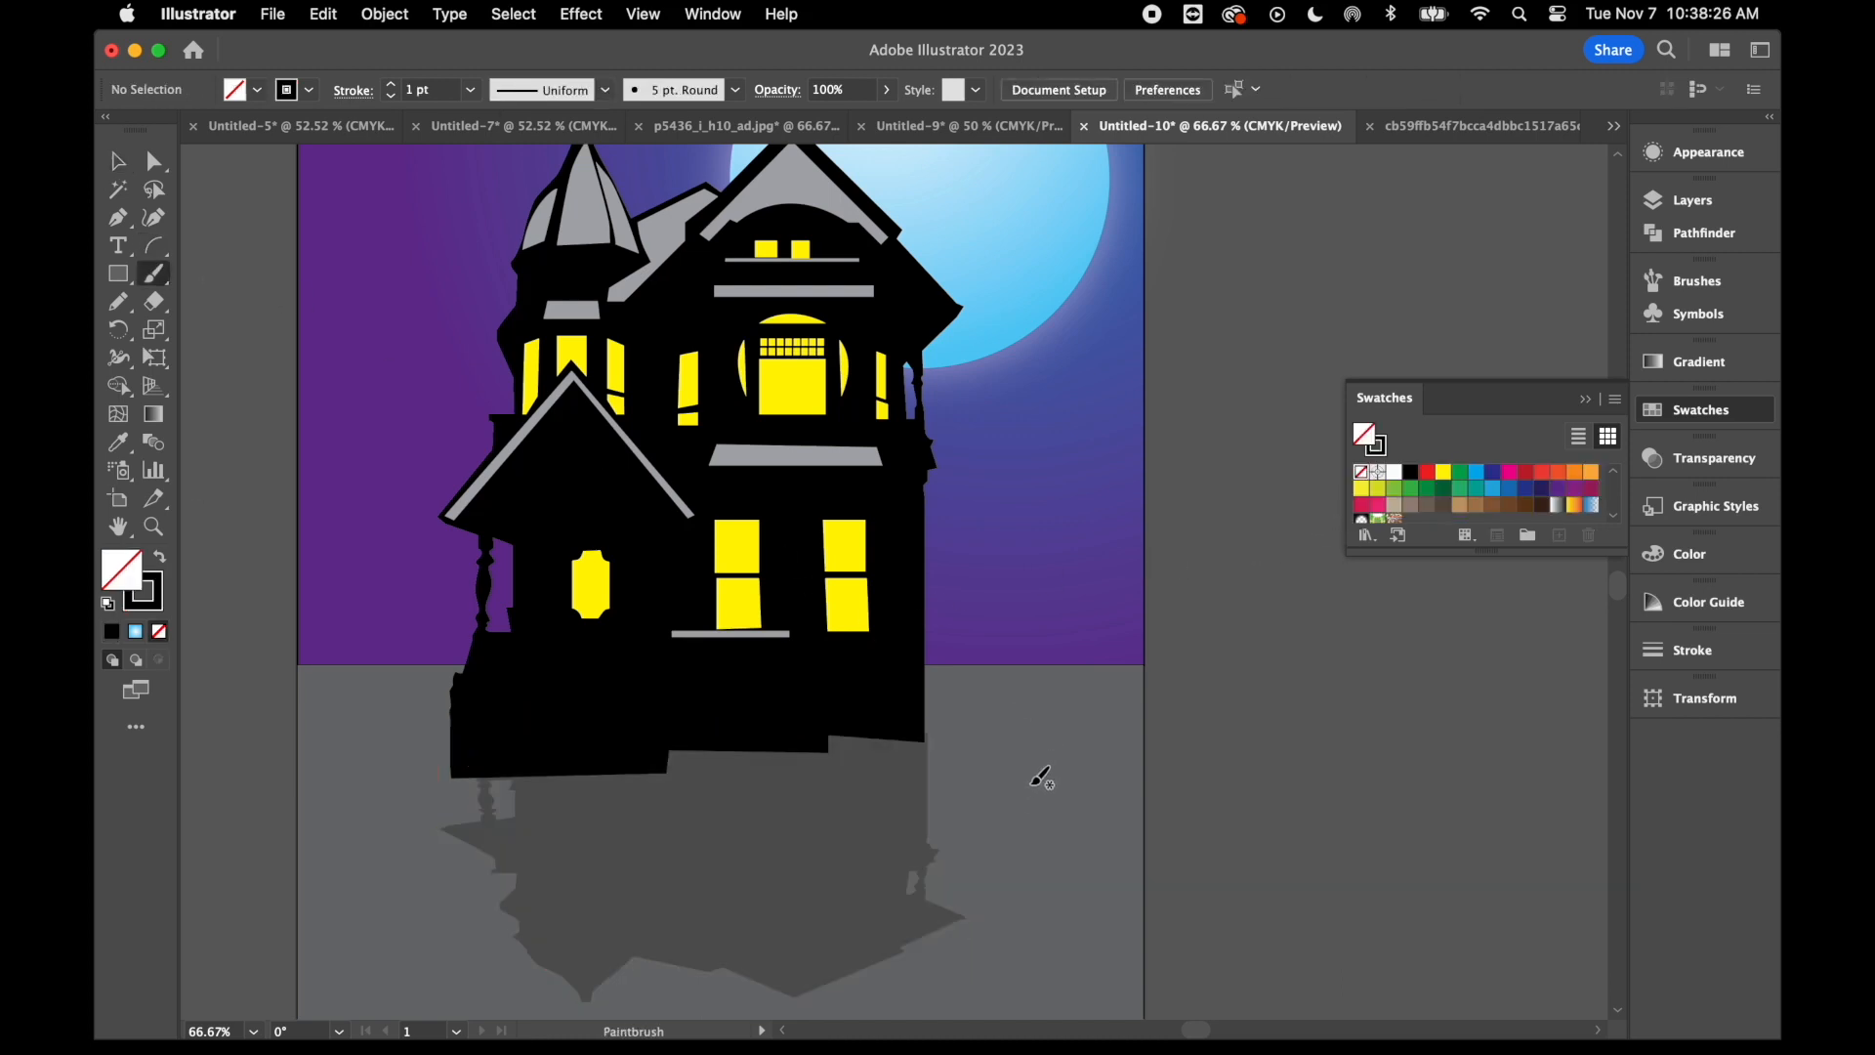
mouse_move(1032, 783)
mouse_down()
mouse_move(1019, 743)
mouse_move(1071, 554)
mouse_up()
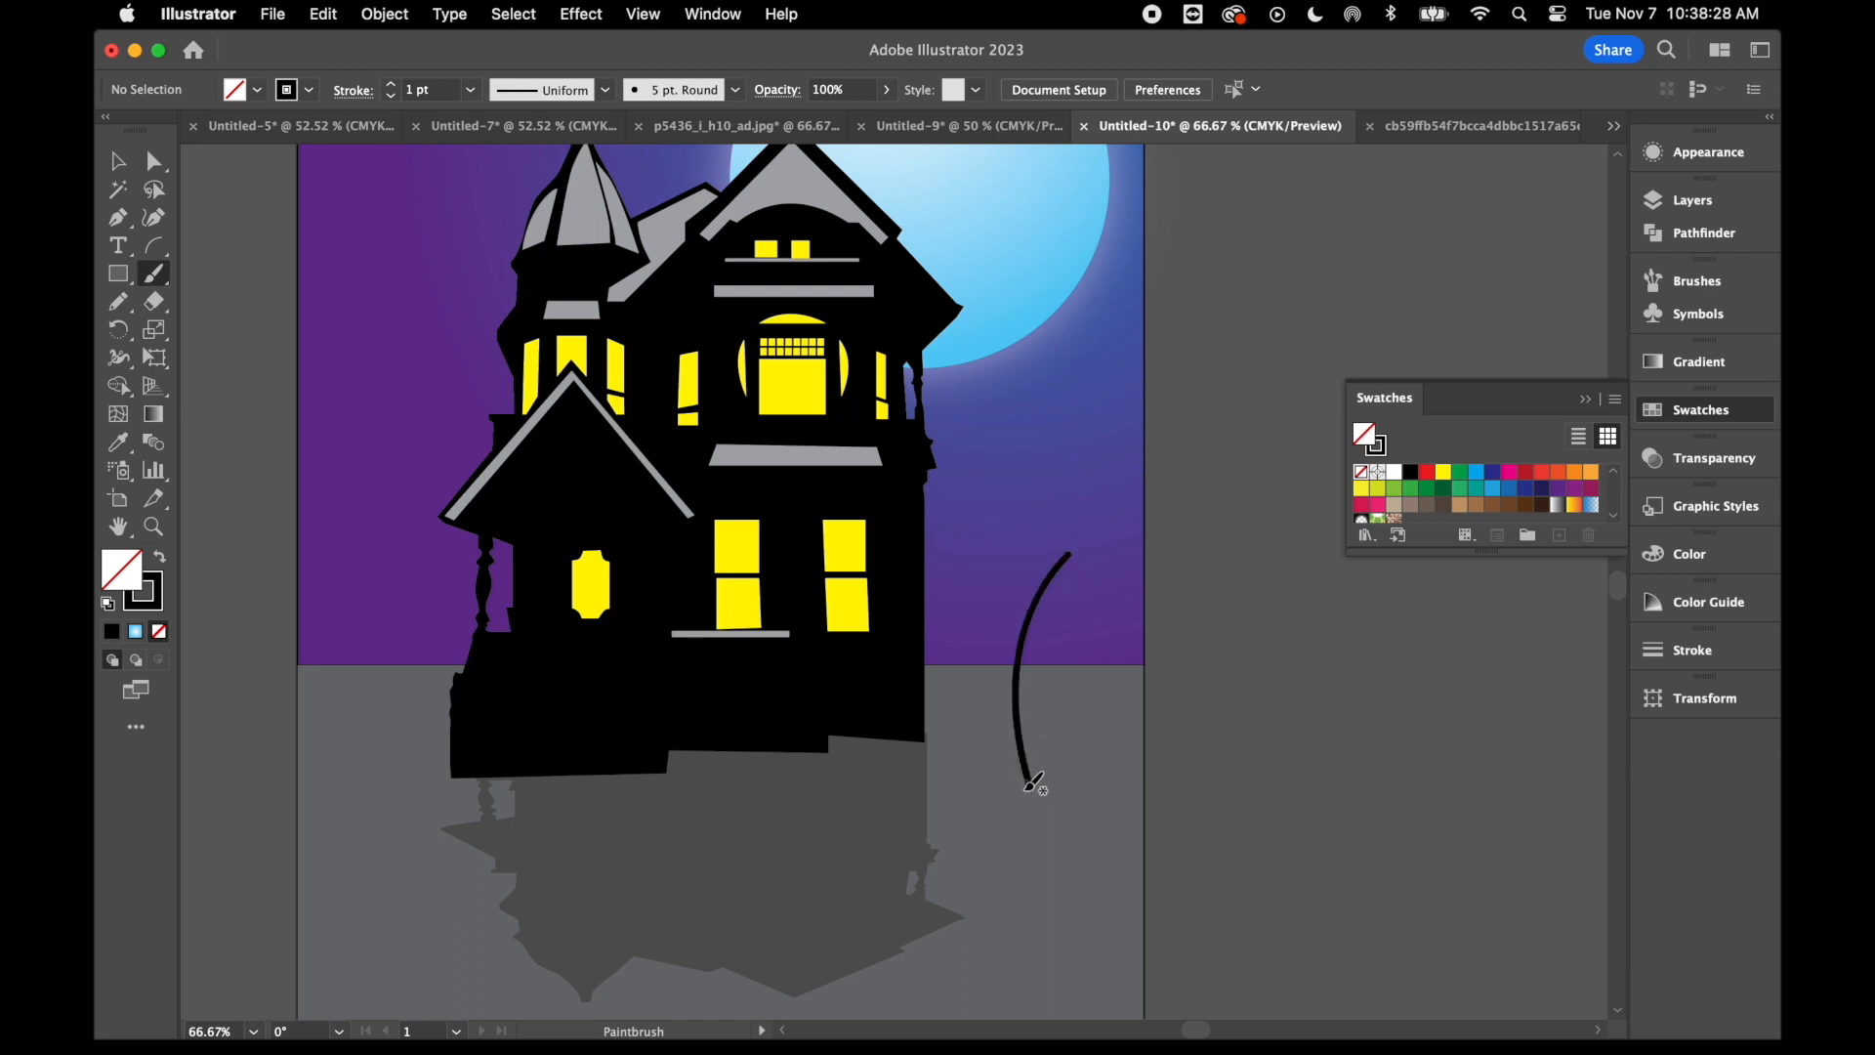
drag(1029, 784, 957, 557)
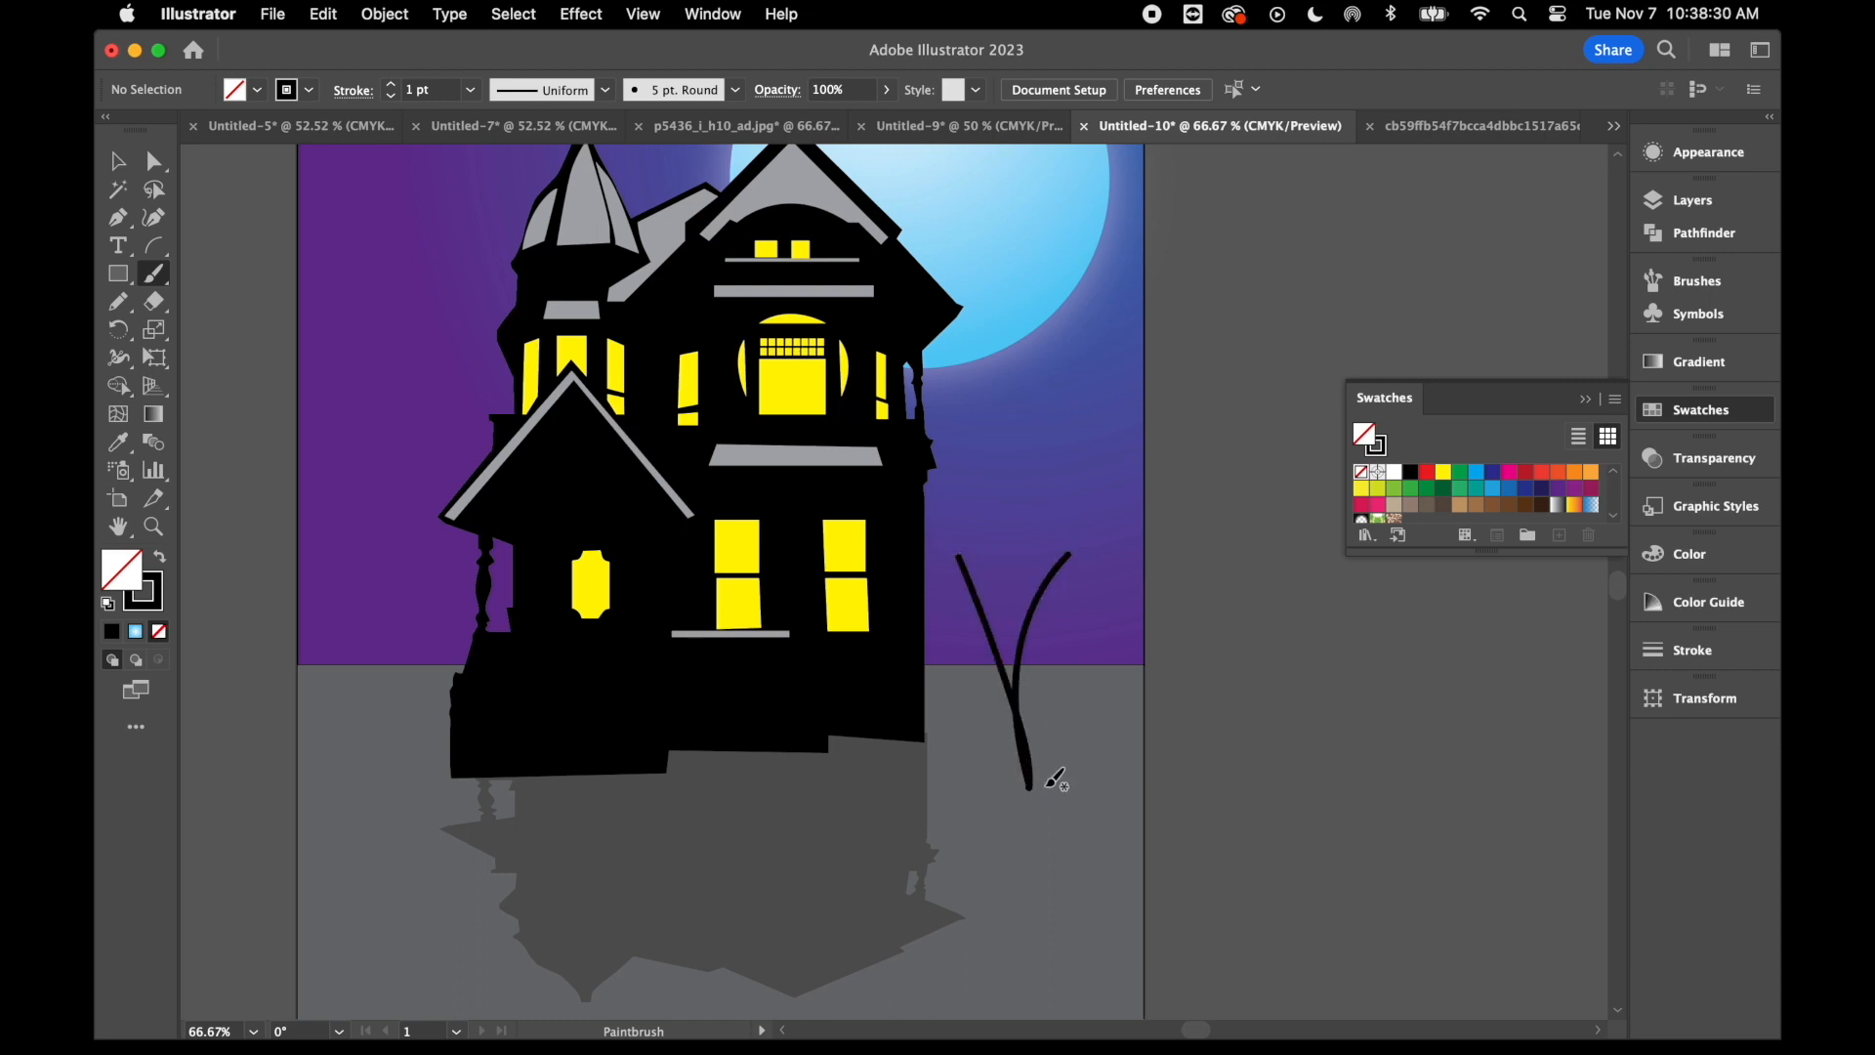
drag(1032, 782, 1031, 395)
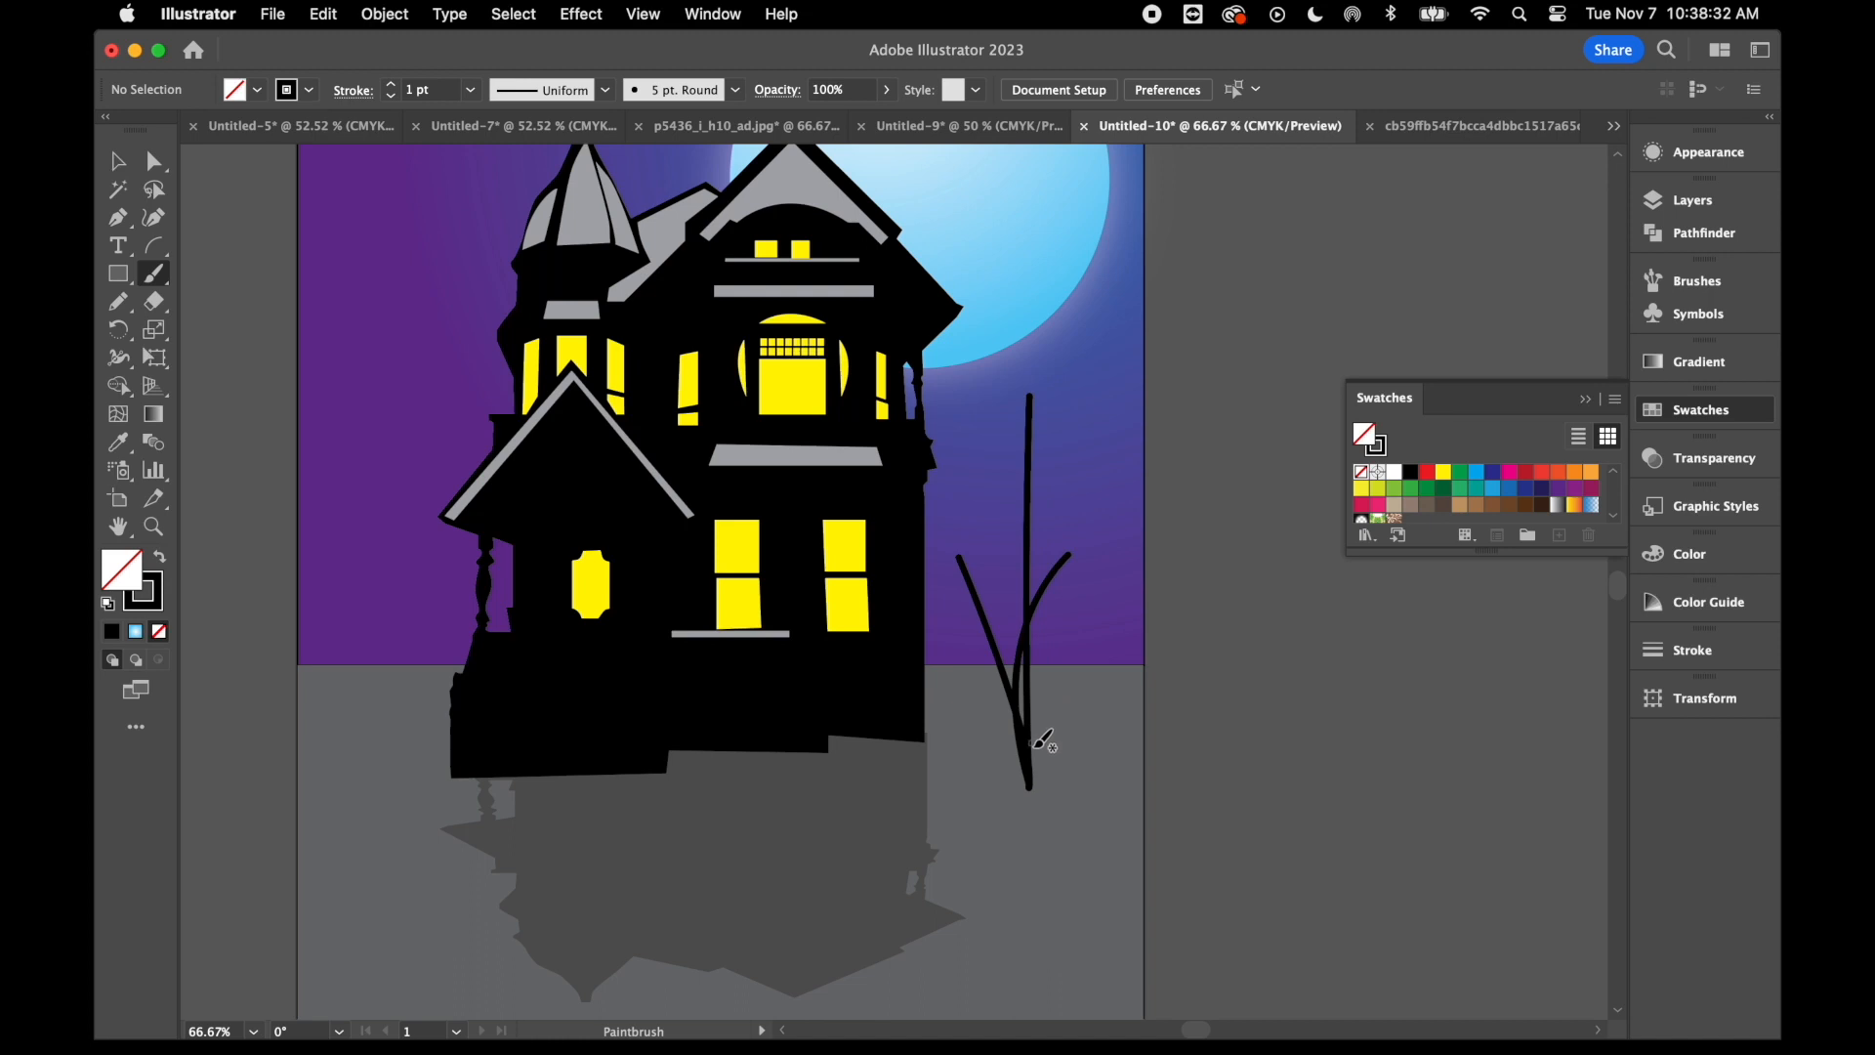
drag(1037, 779, 990, 497)
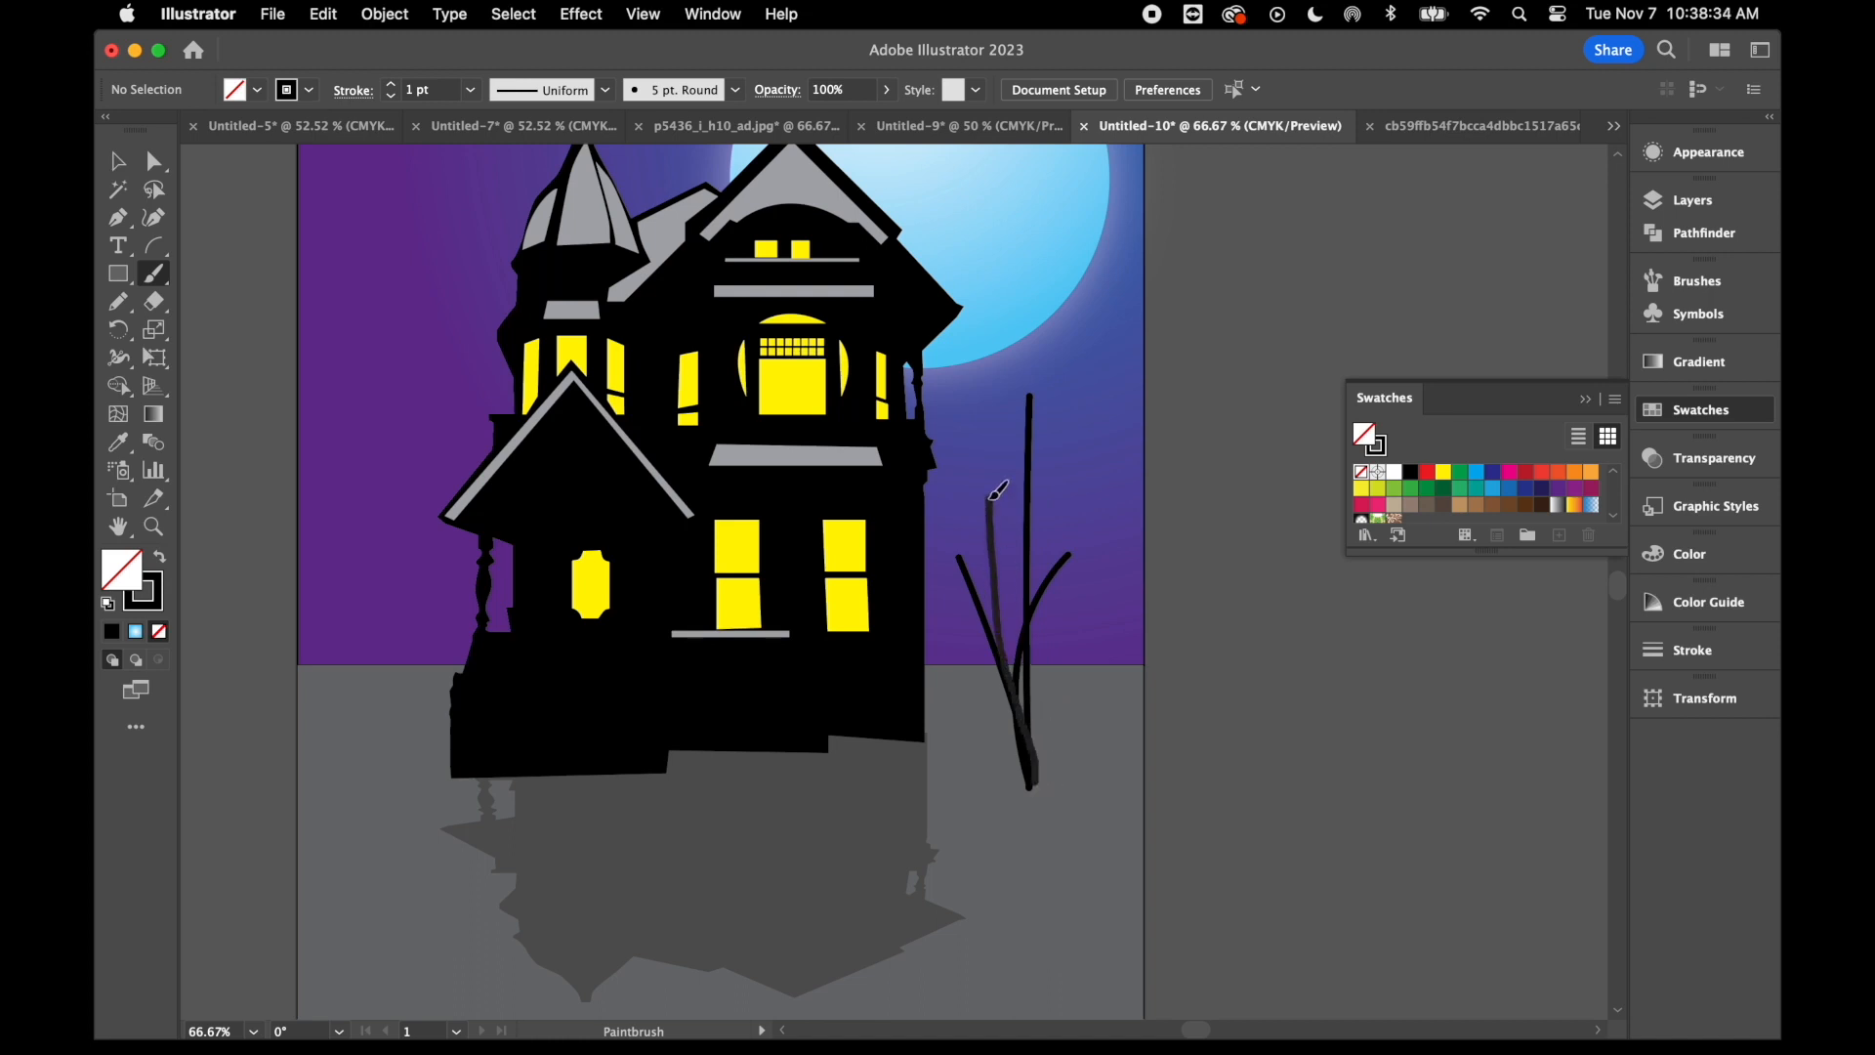
drag(1034, 782, 954, 658)
mouse_move(1034, 757)
mouse_down()
mouse_move(1046, 671)
mouse_move(1102, 612)
mouse_up()
click(118, 160)
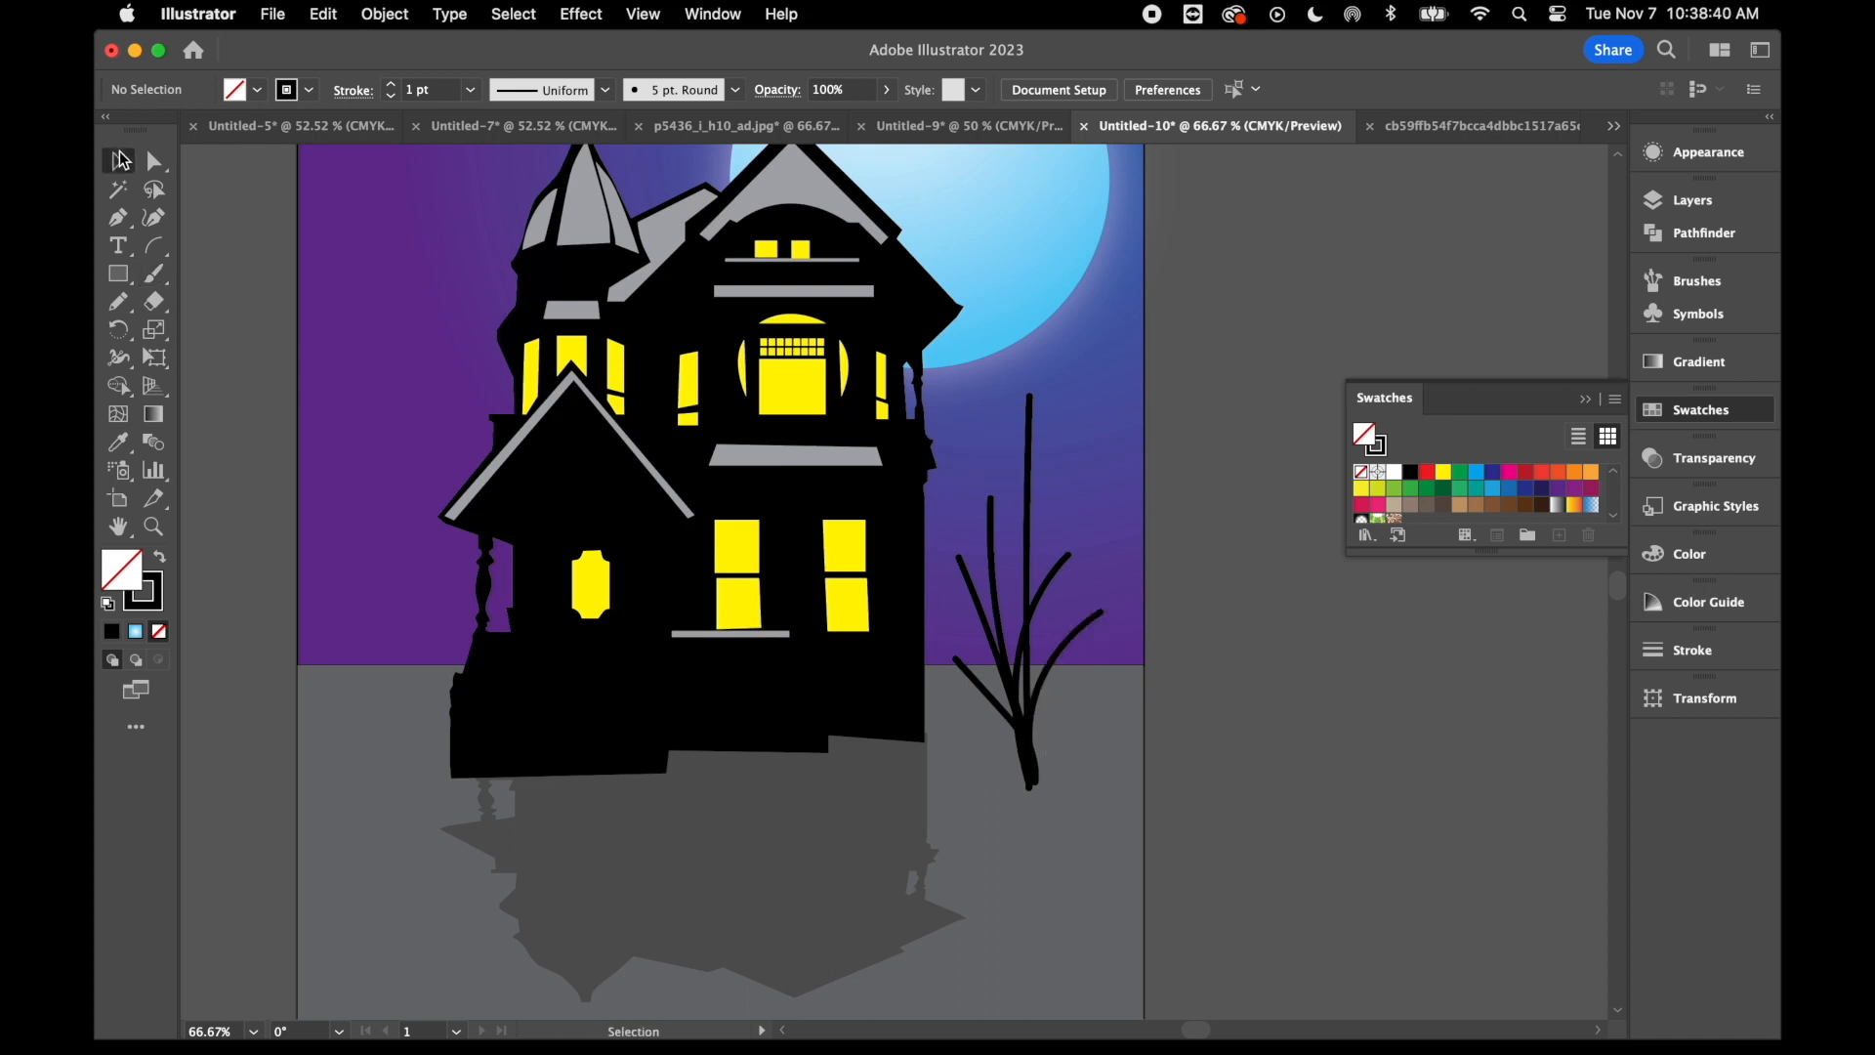
- Apply the Basic brush and the tapered Width Profile 4 to all the tree's branch strokes
click(1695, 199)
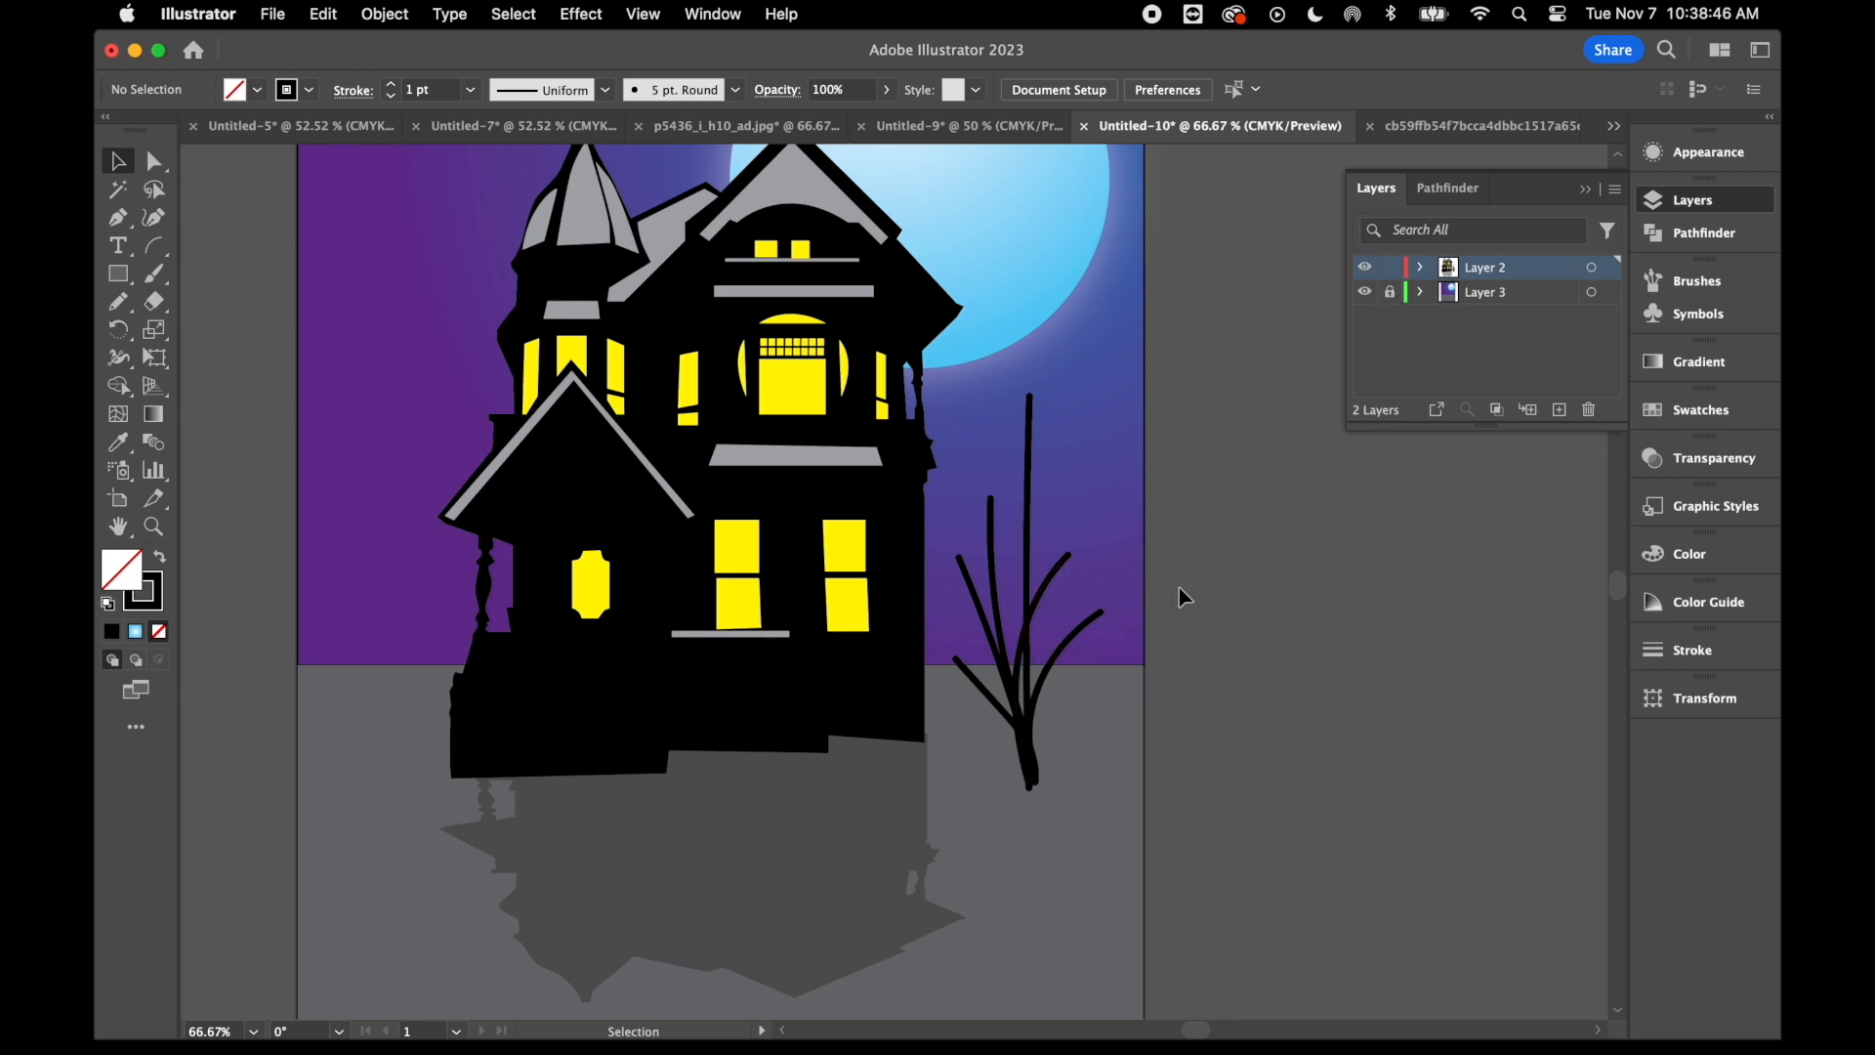
click(986, 743)
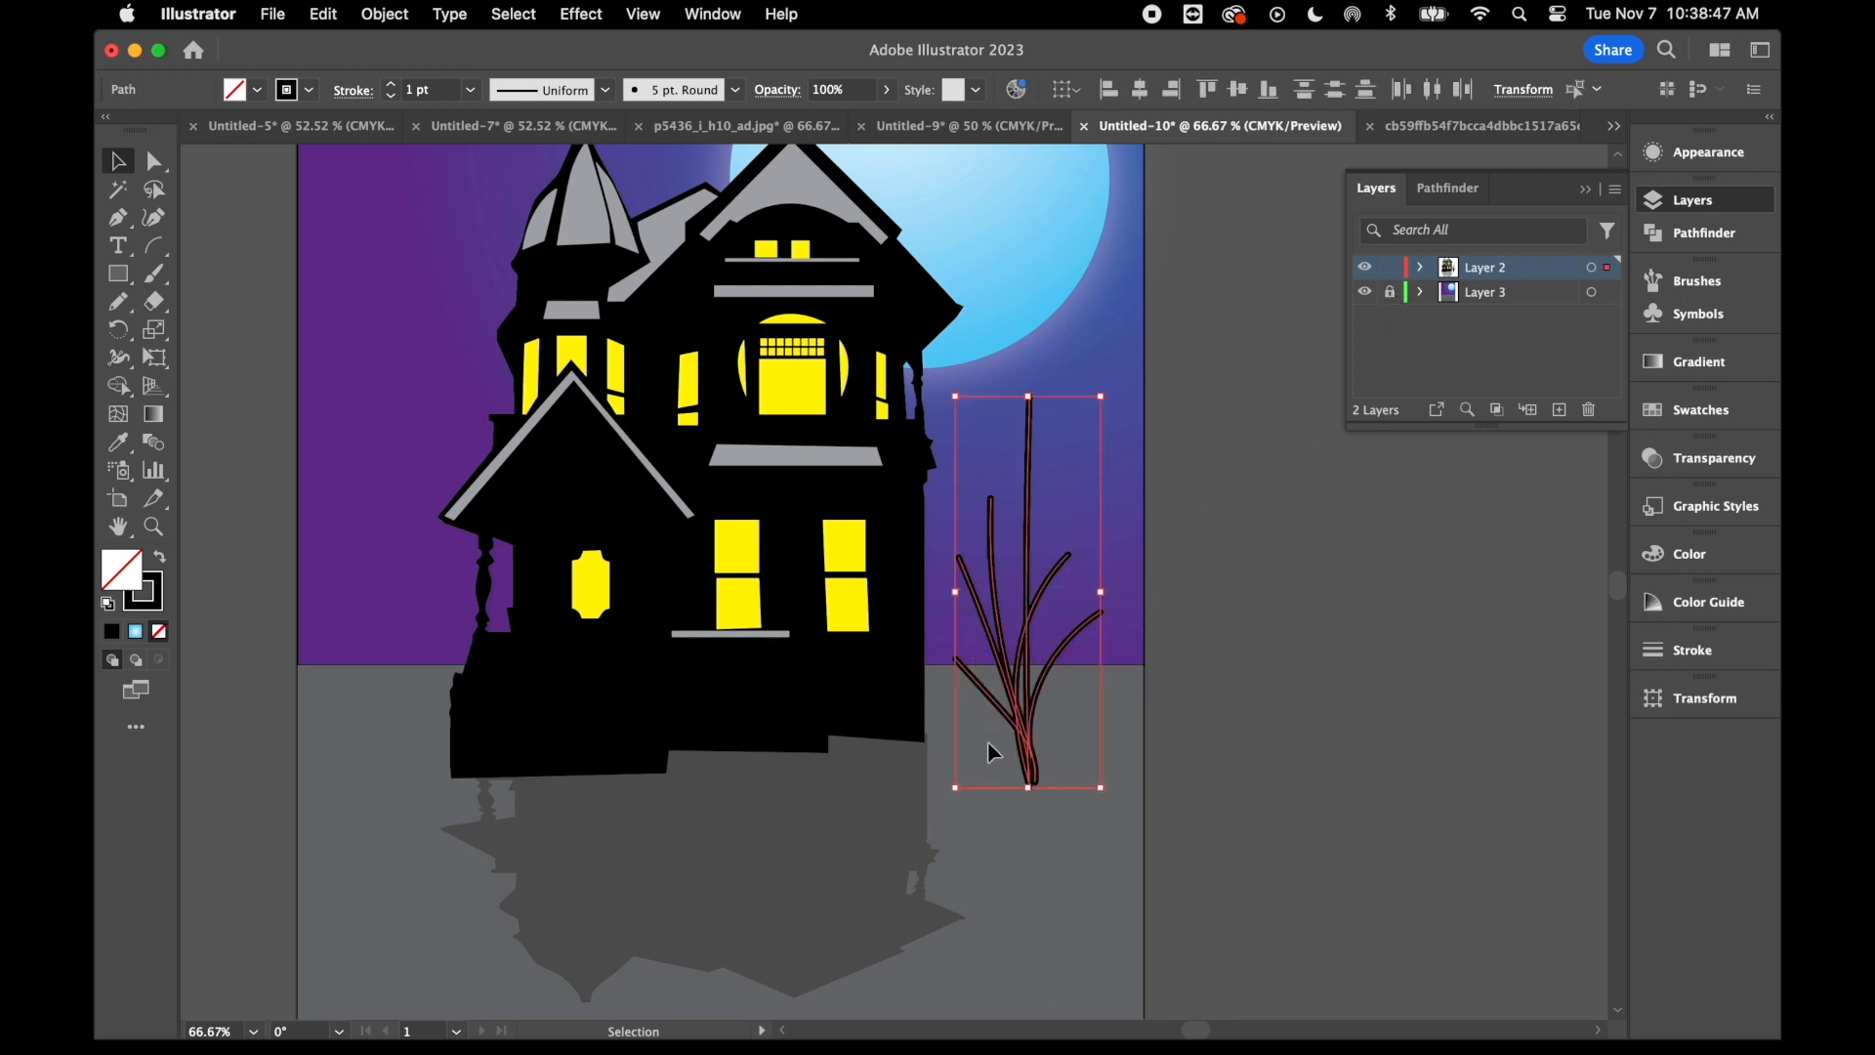
click(607, 91)
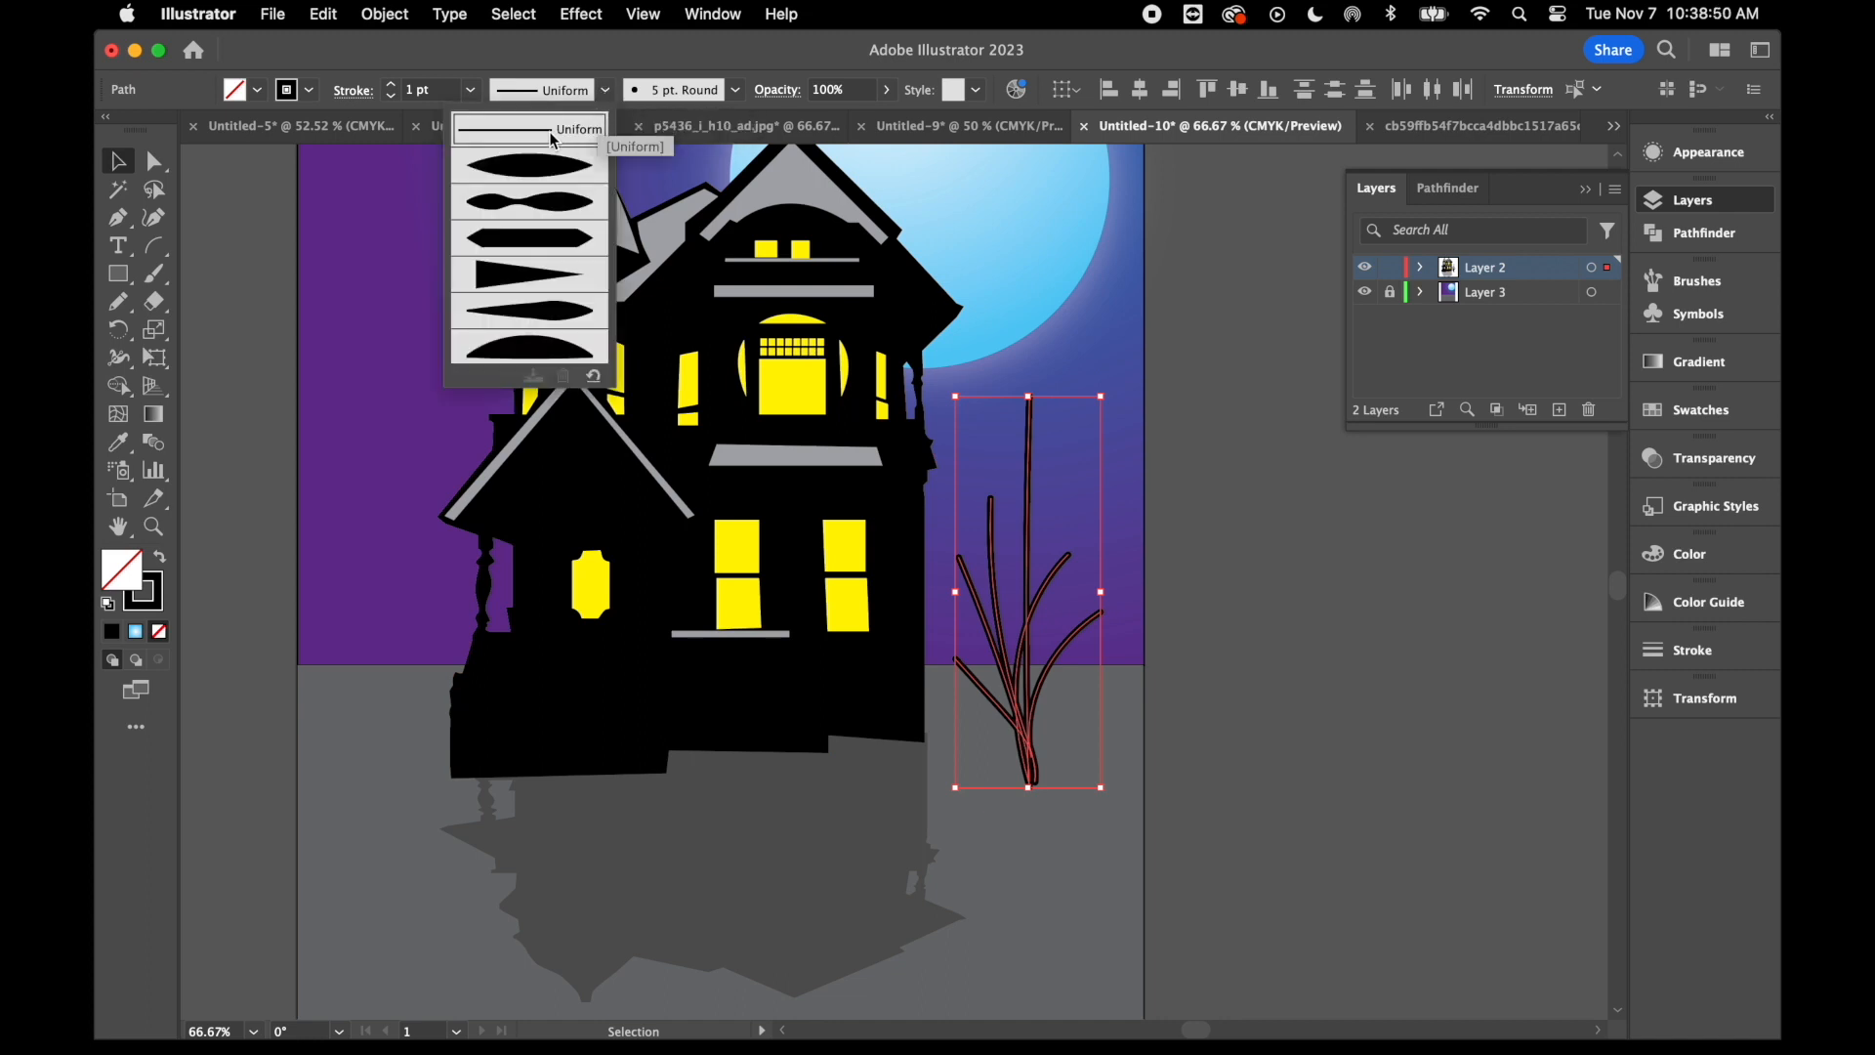
click(725, 91)
click(728, 91)
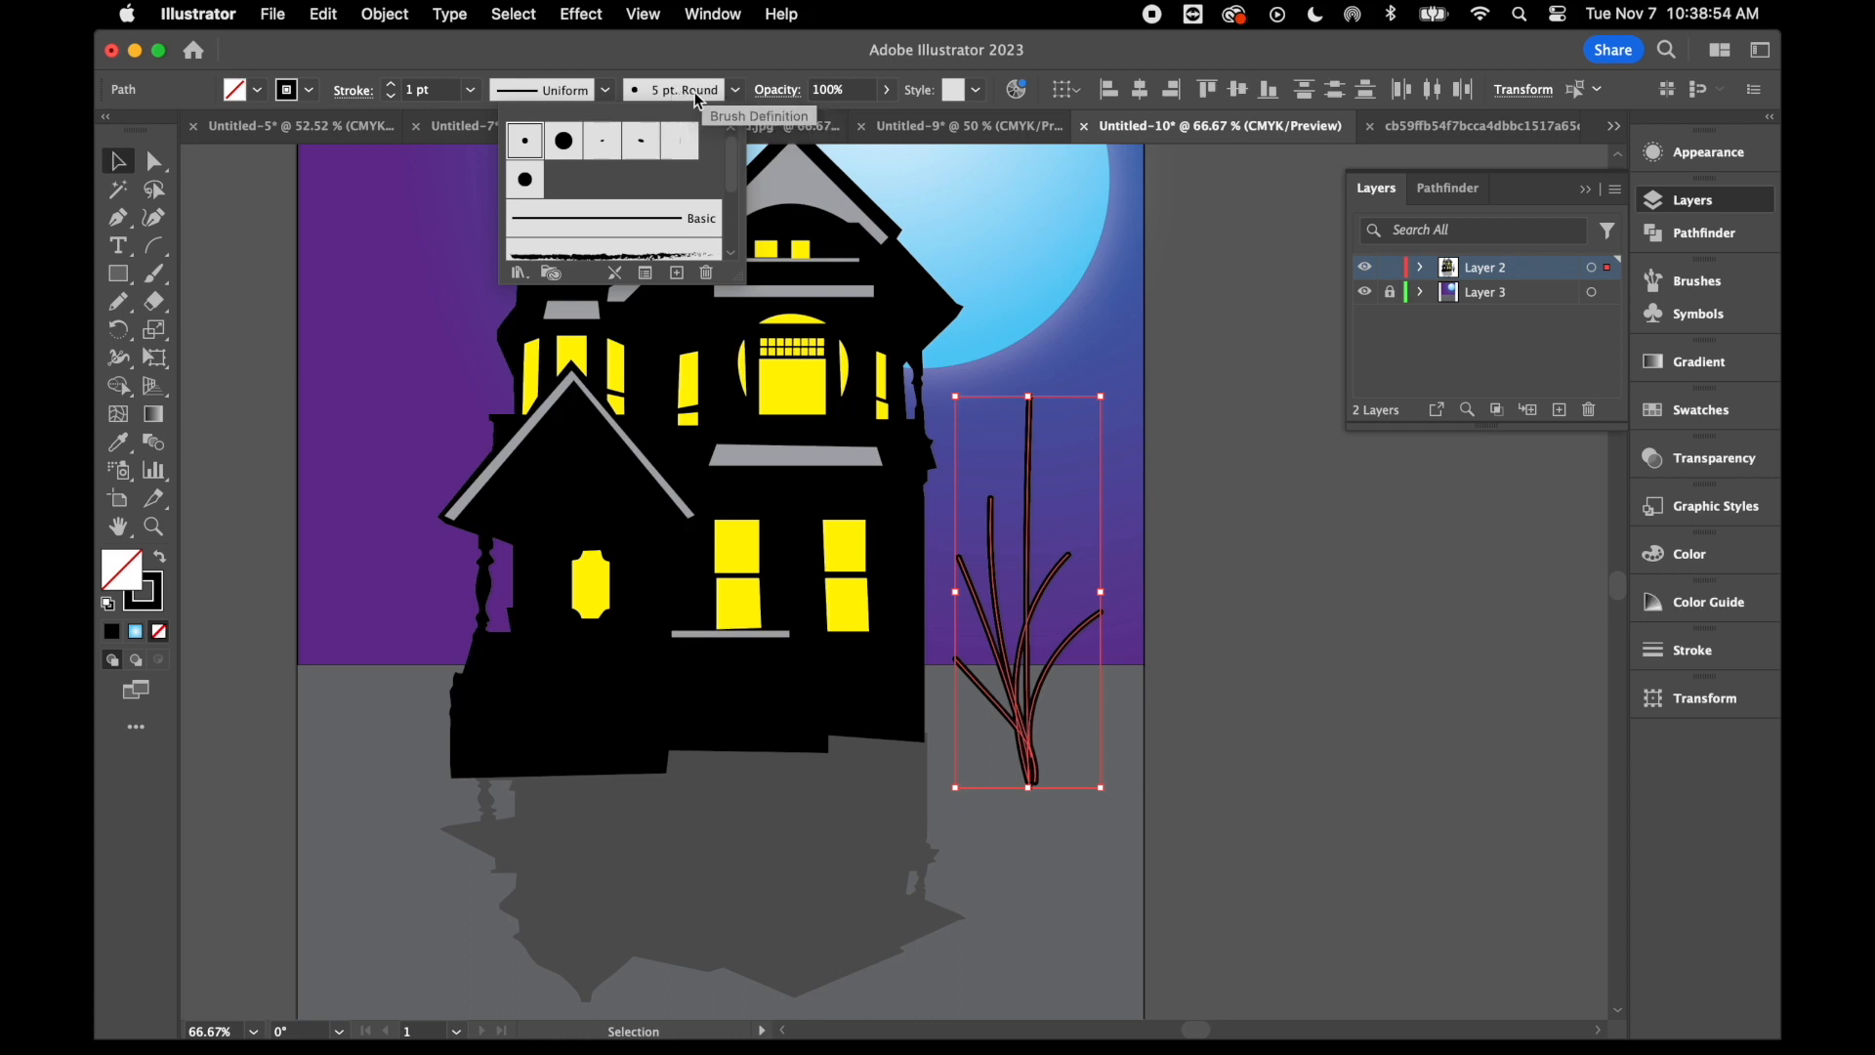
click(625, 220)
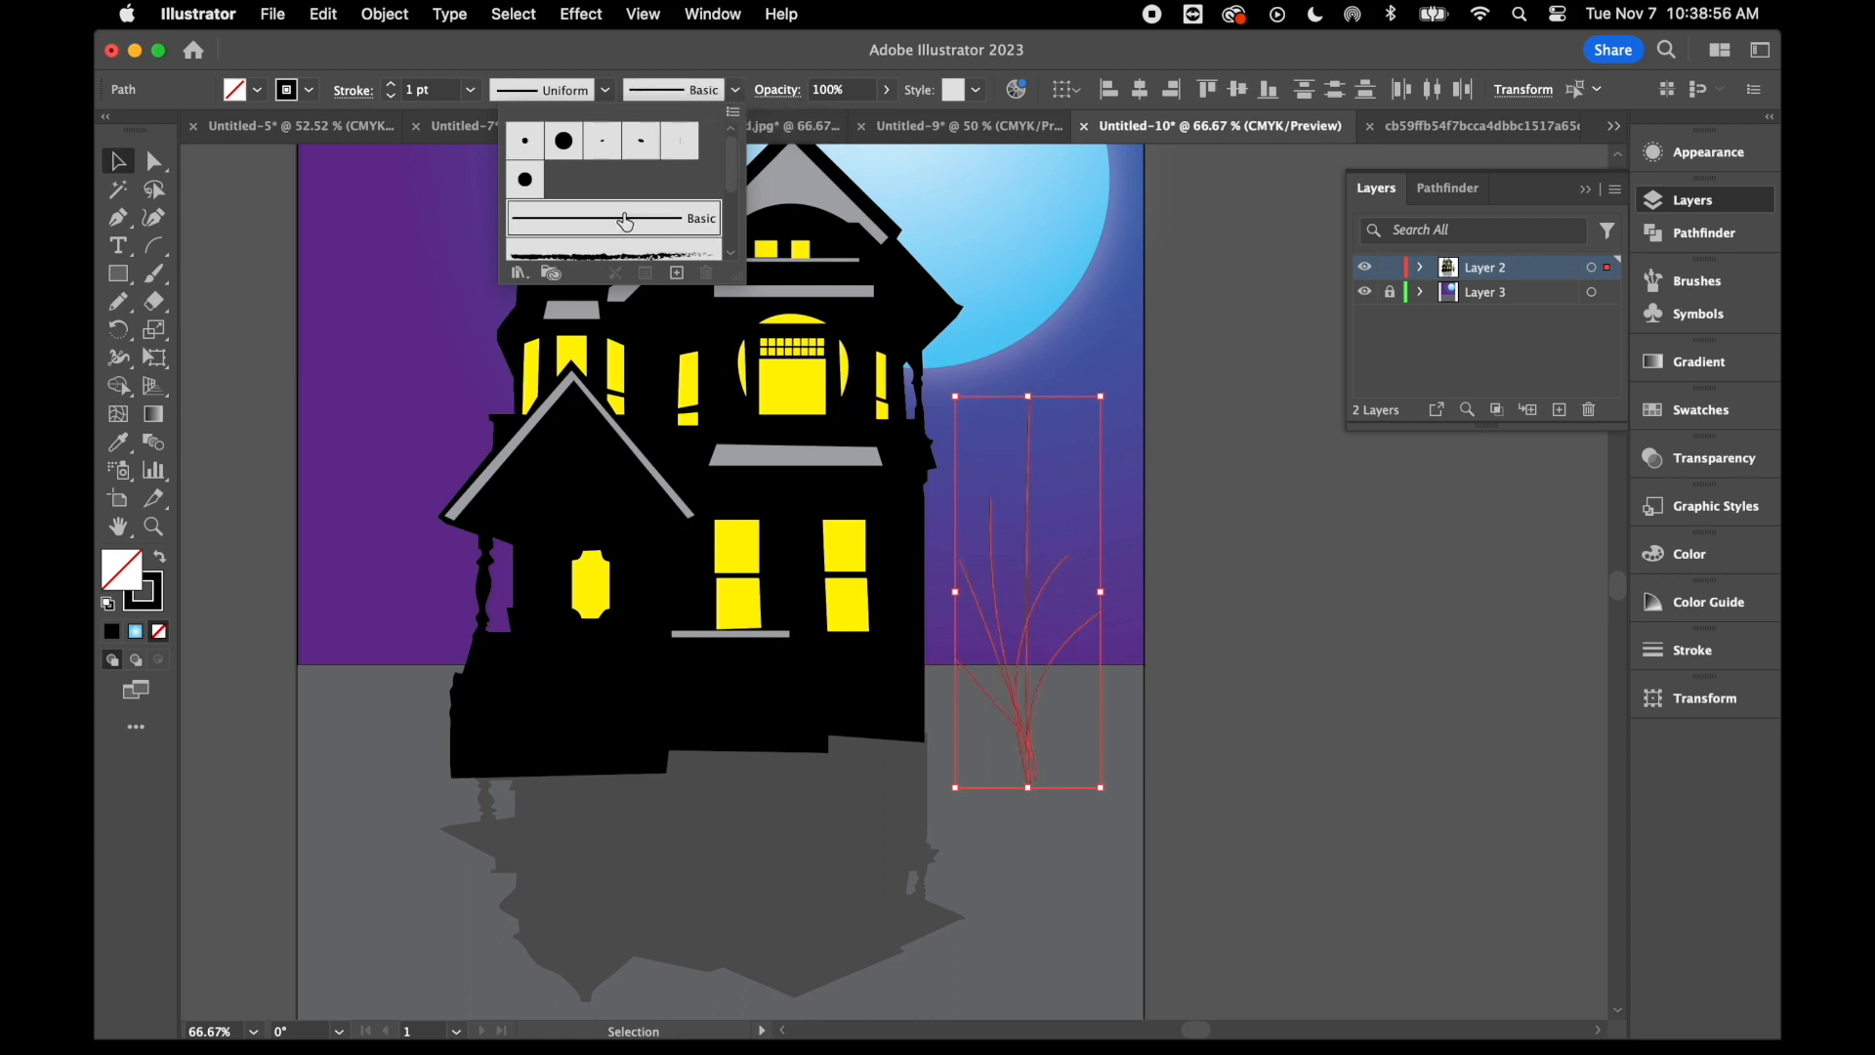
click(606, 90)
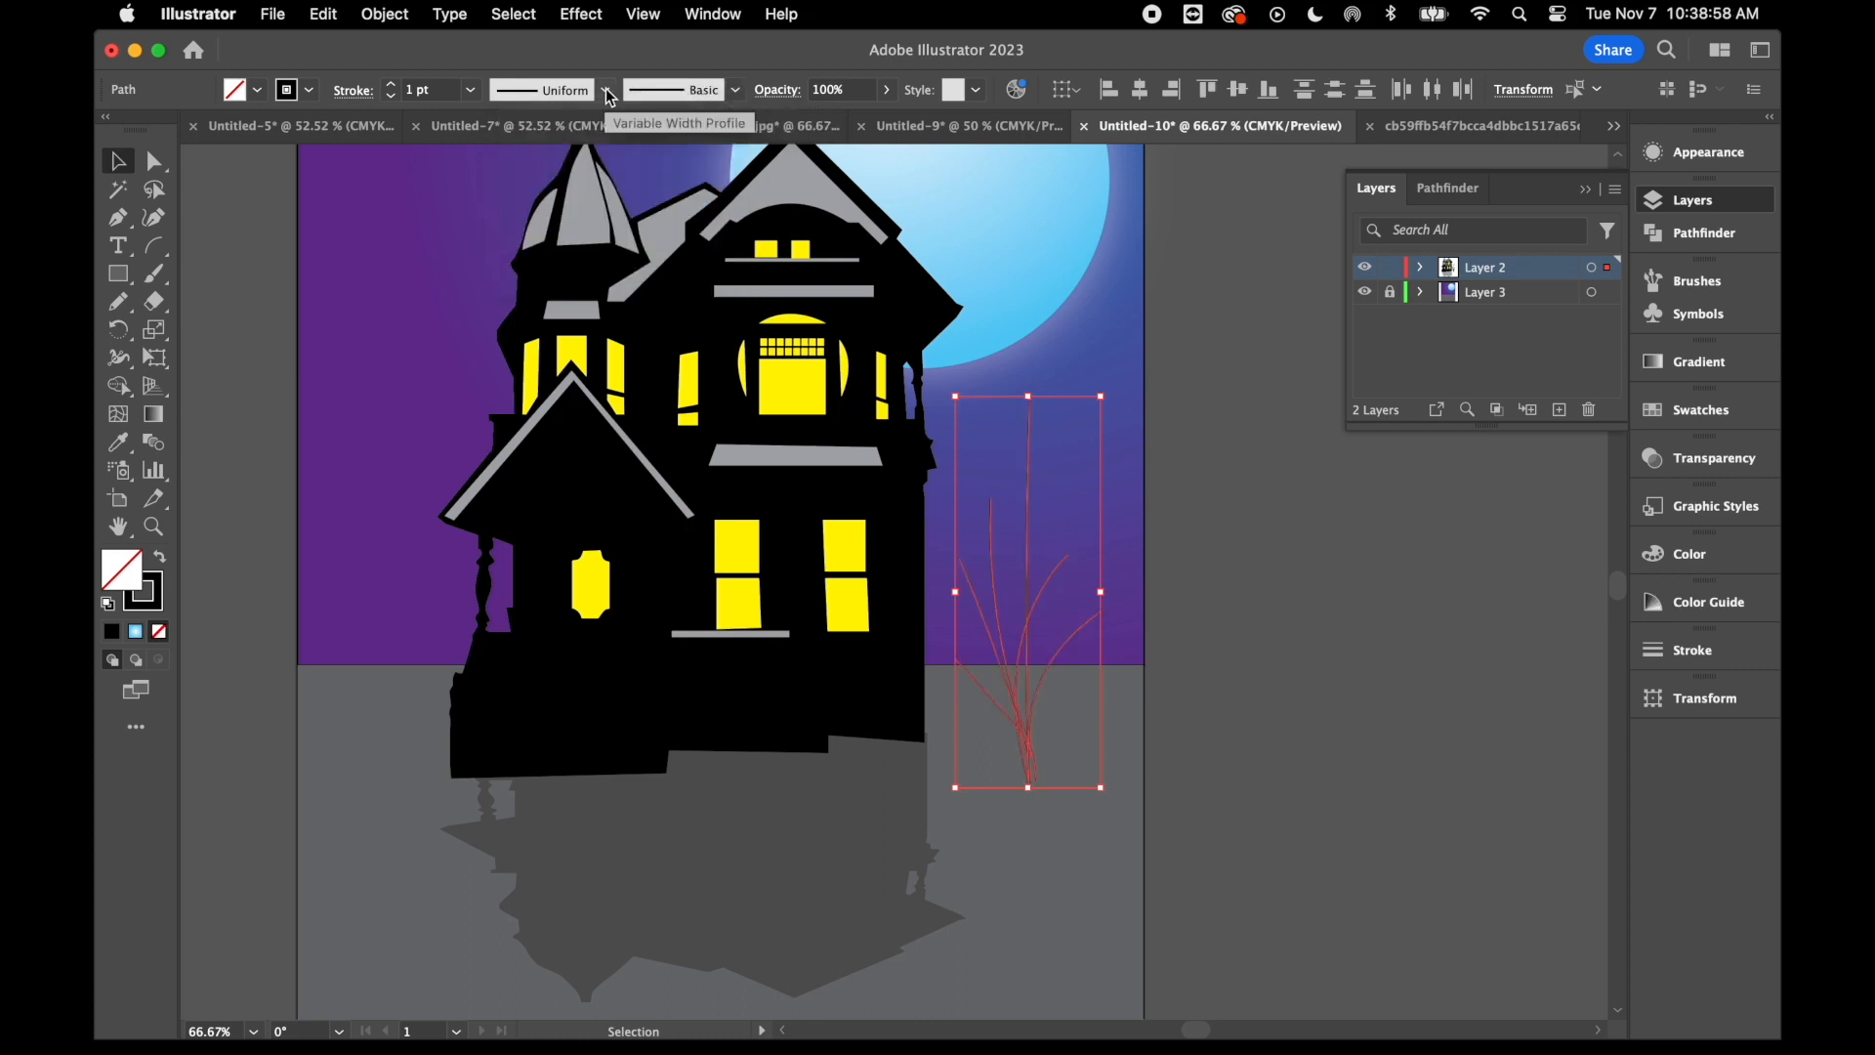
click(606, 90)
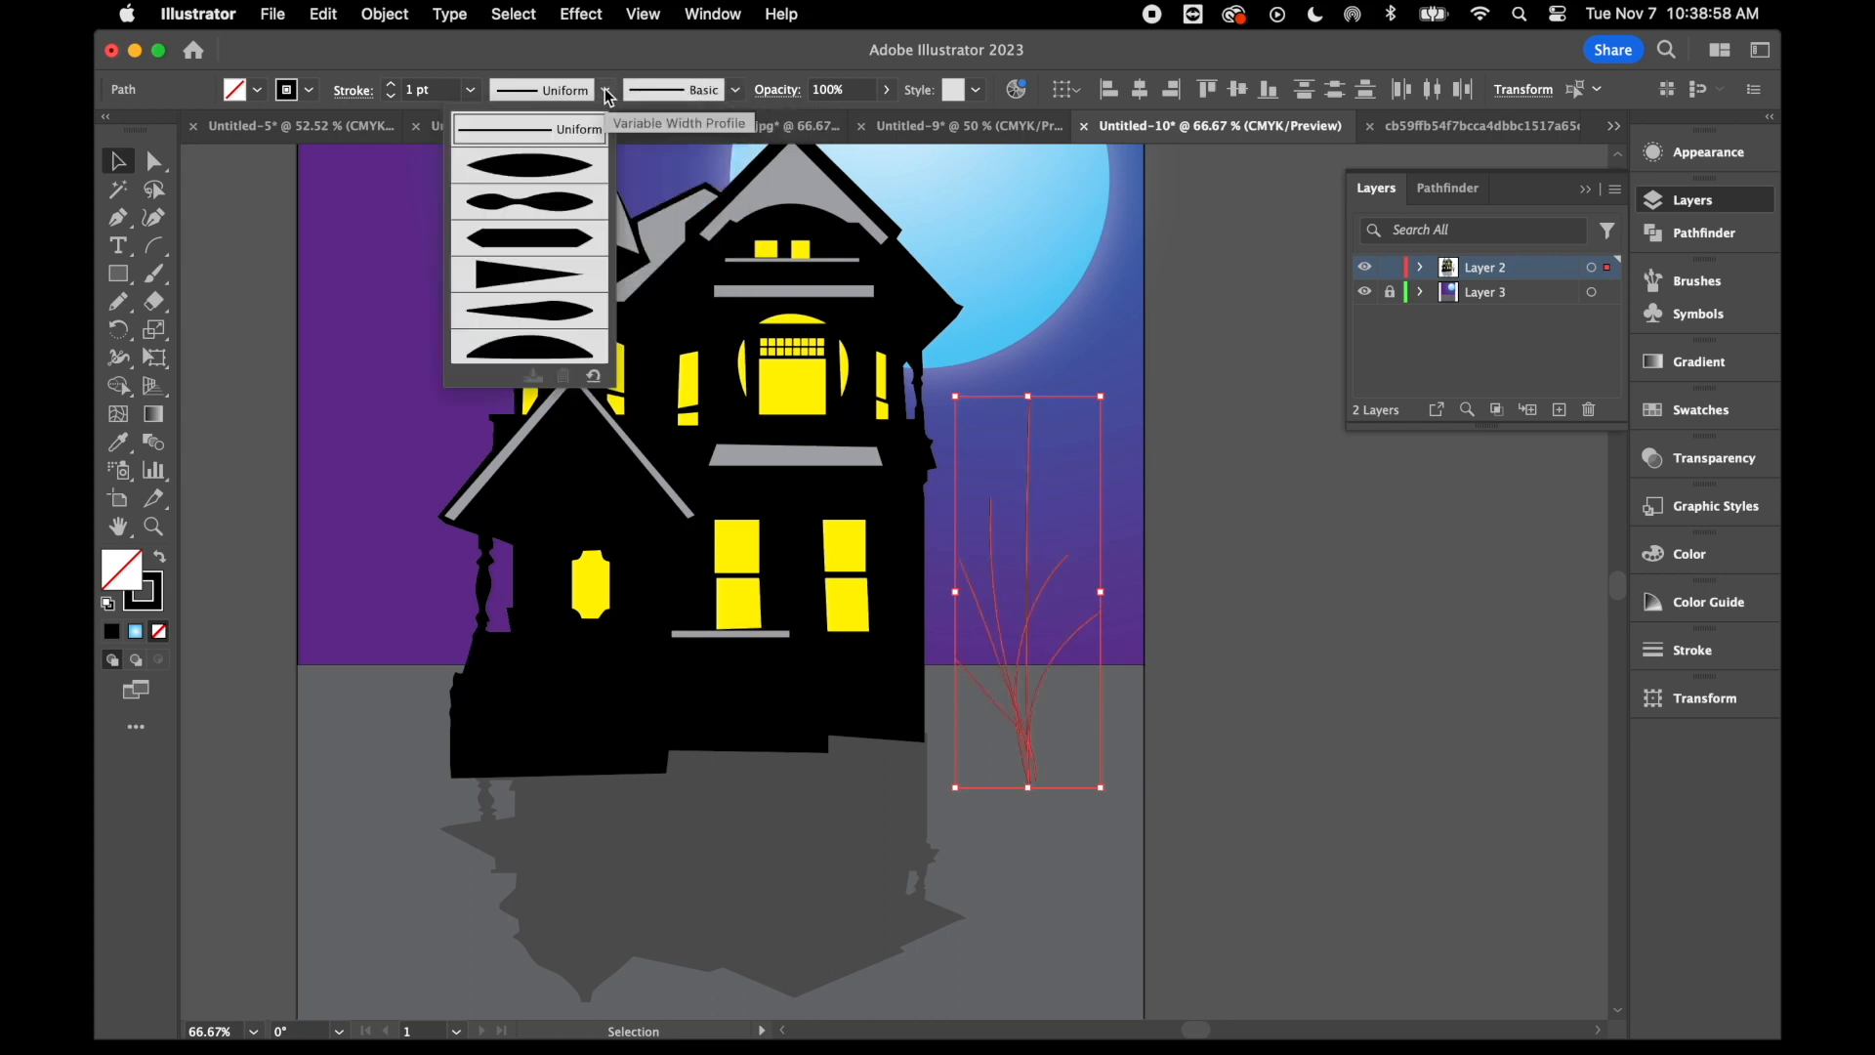
click(534, 280)
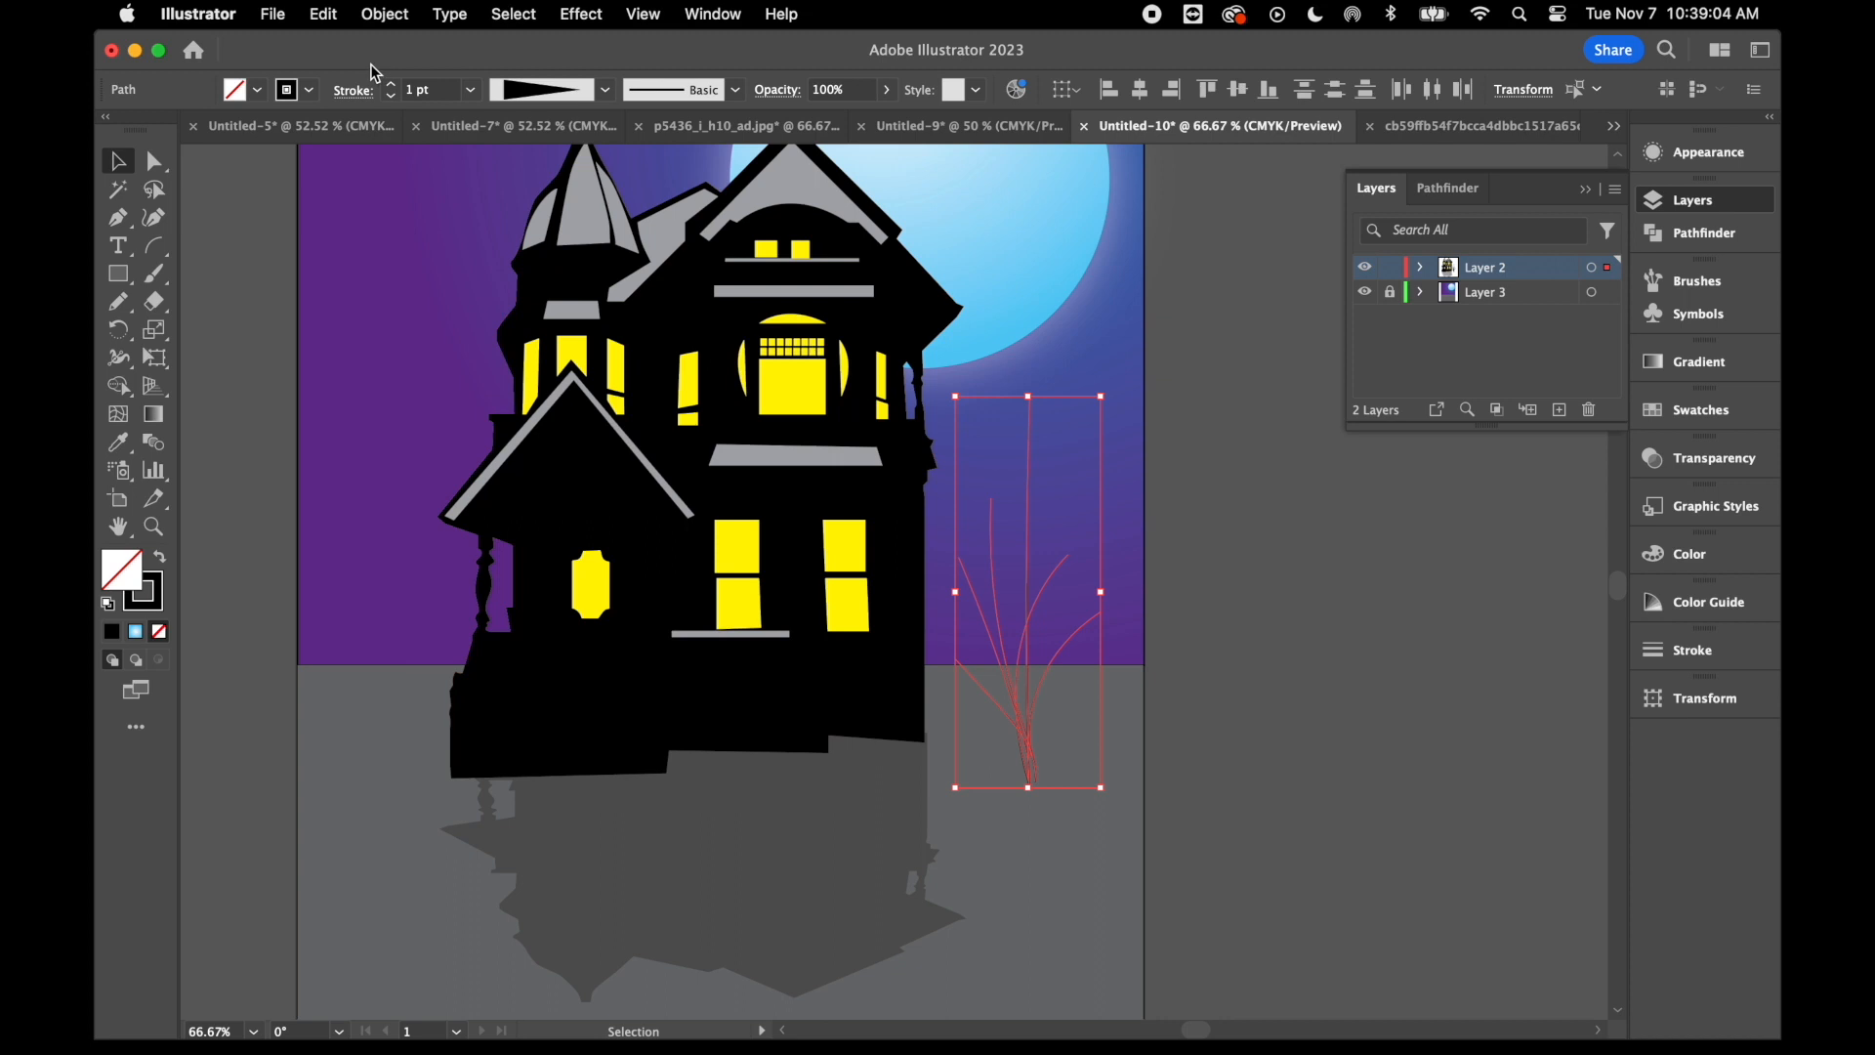
- Set the stroke weight of the tree's branches to 17 pt and deselect them
click(392, 86)
click(393, 86)
click(393, 86)
click(393, 86)
click(393, 85)
click(393, 86)
click(393, 86)
click(393, 86)
click(392, 86)
click(393, 85)
click(1260, 540)
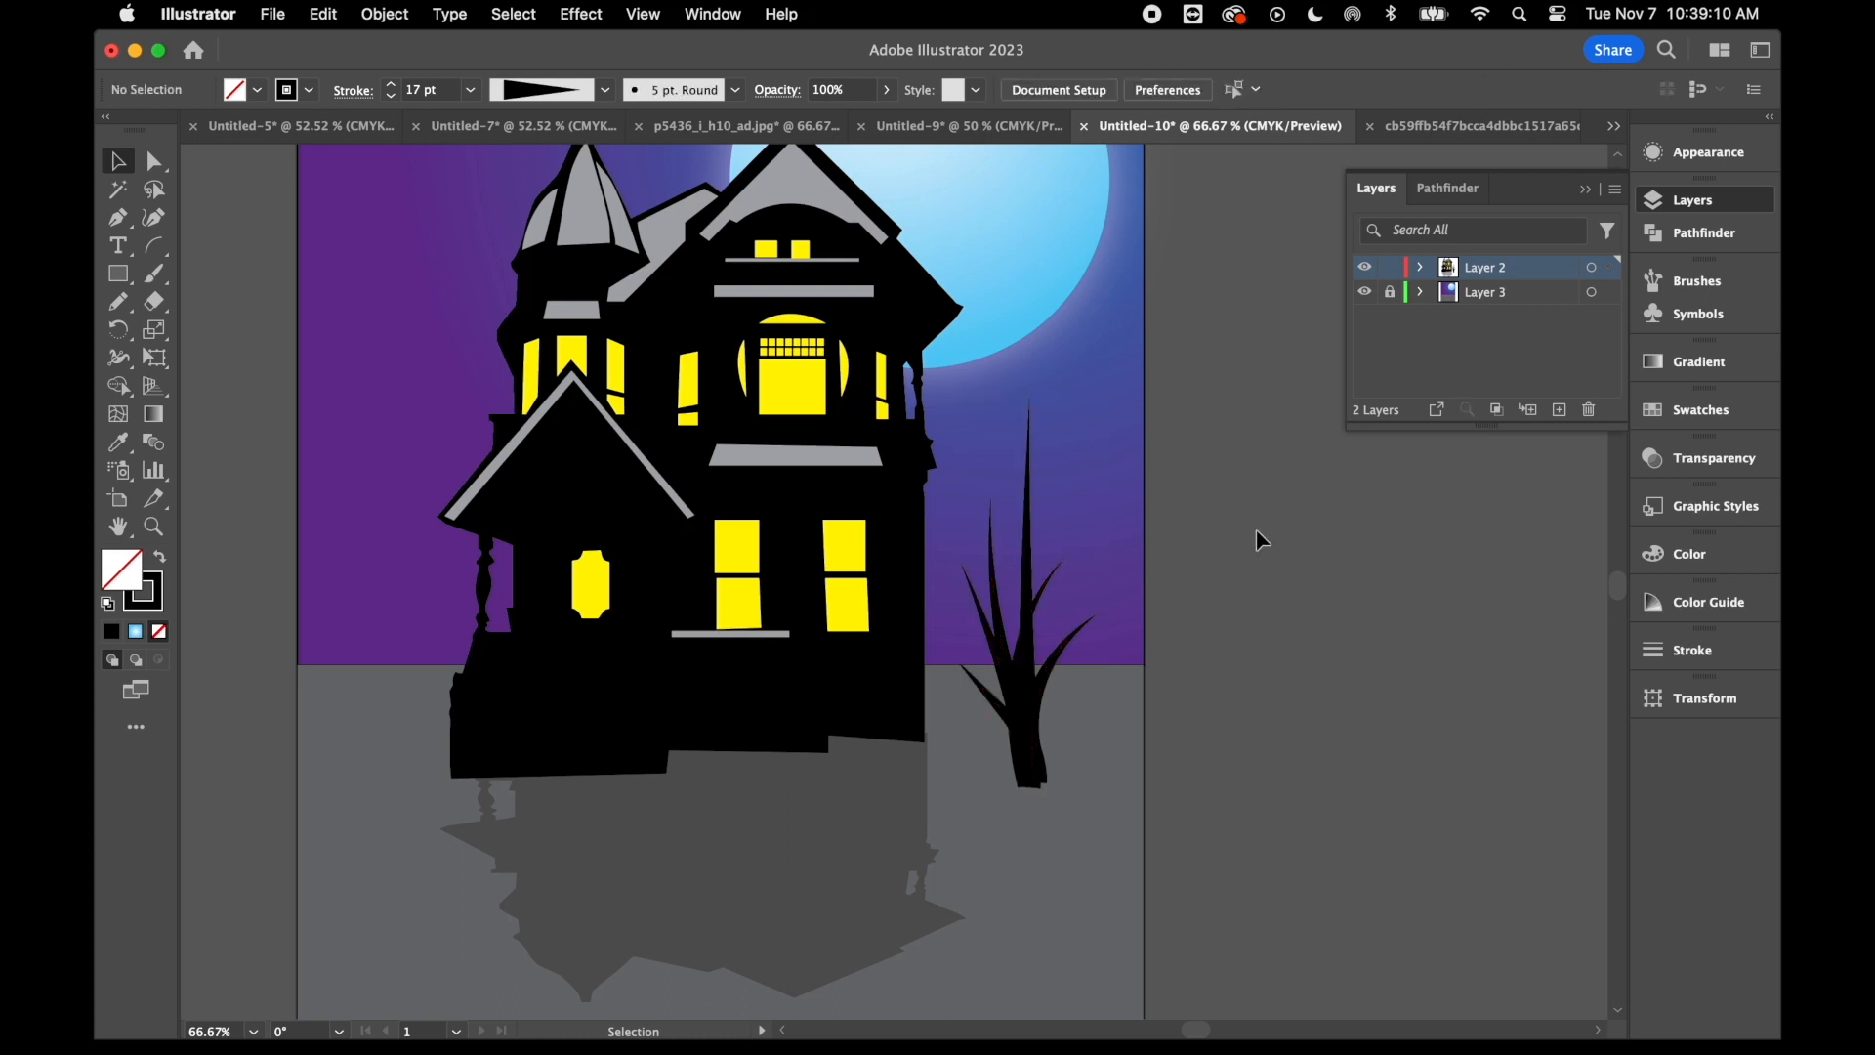
- Paint short black side twigs along the tree's branches with the 5 pt. Round brush and a uniform 1 pt stroke
key(a)
key(super+equal)
key(super+equal)
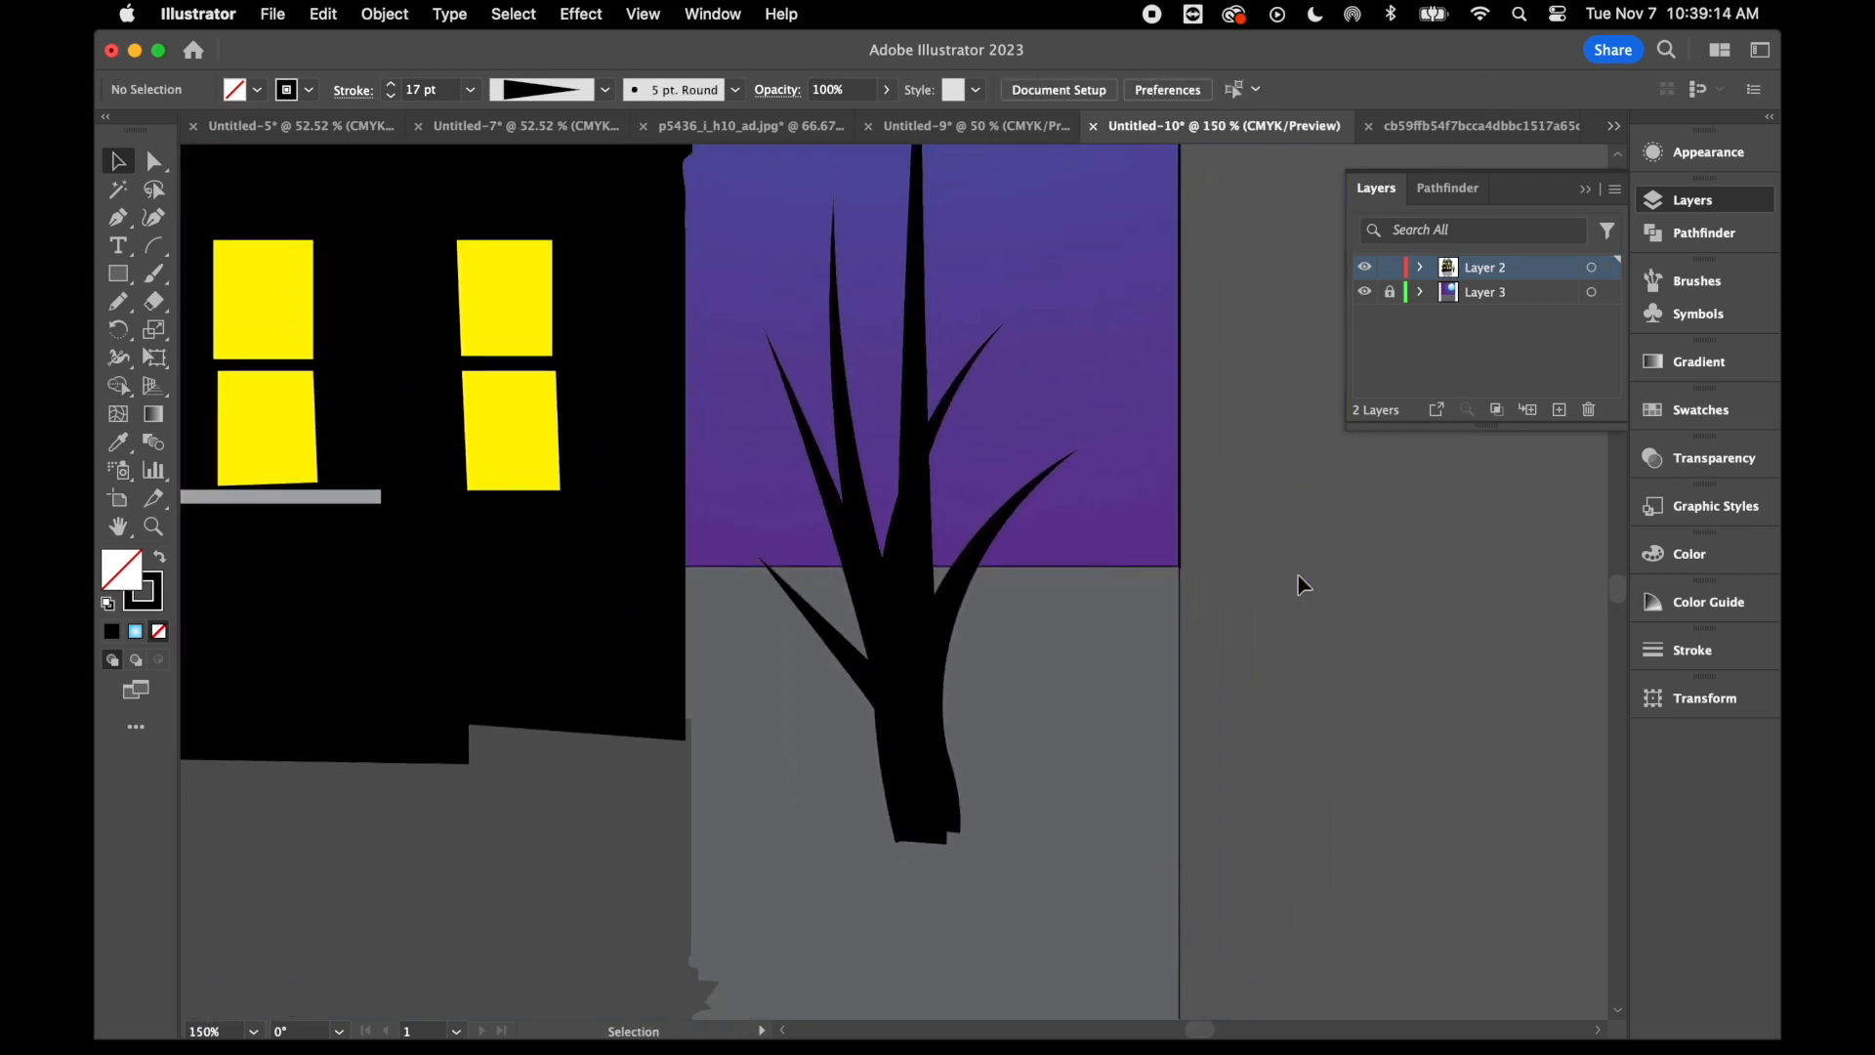
click(153, 274)
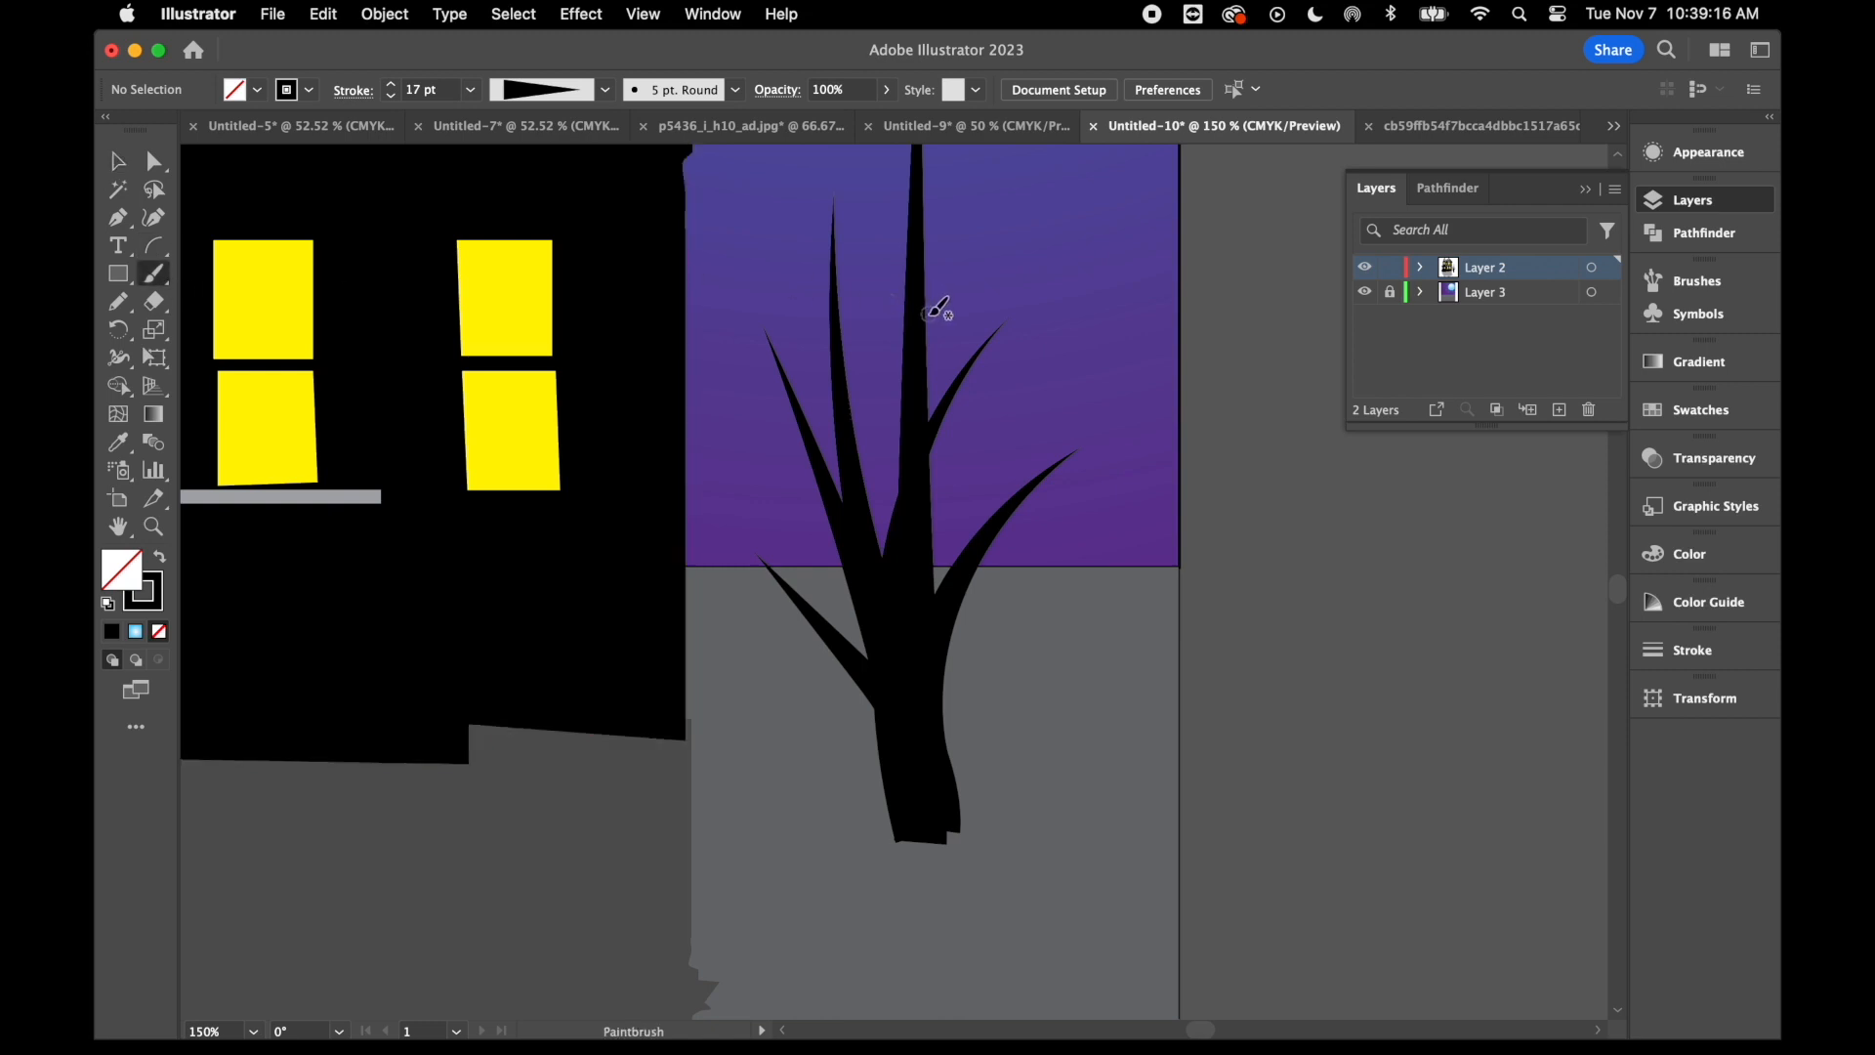
click(737, 96)
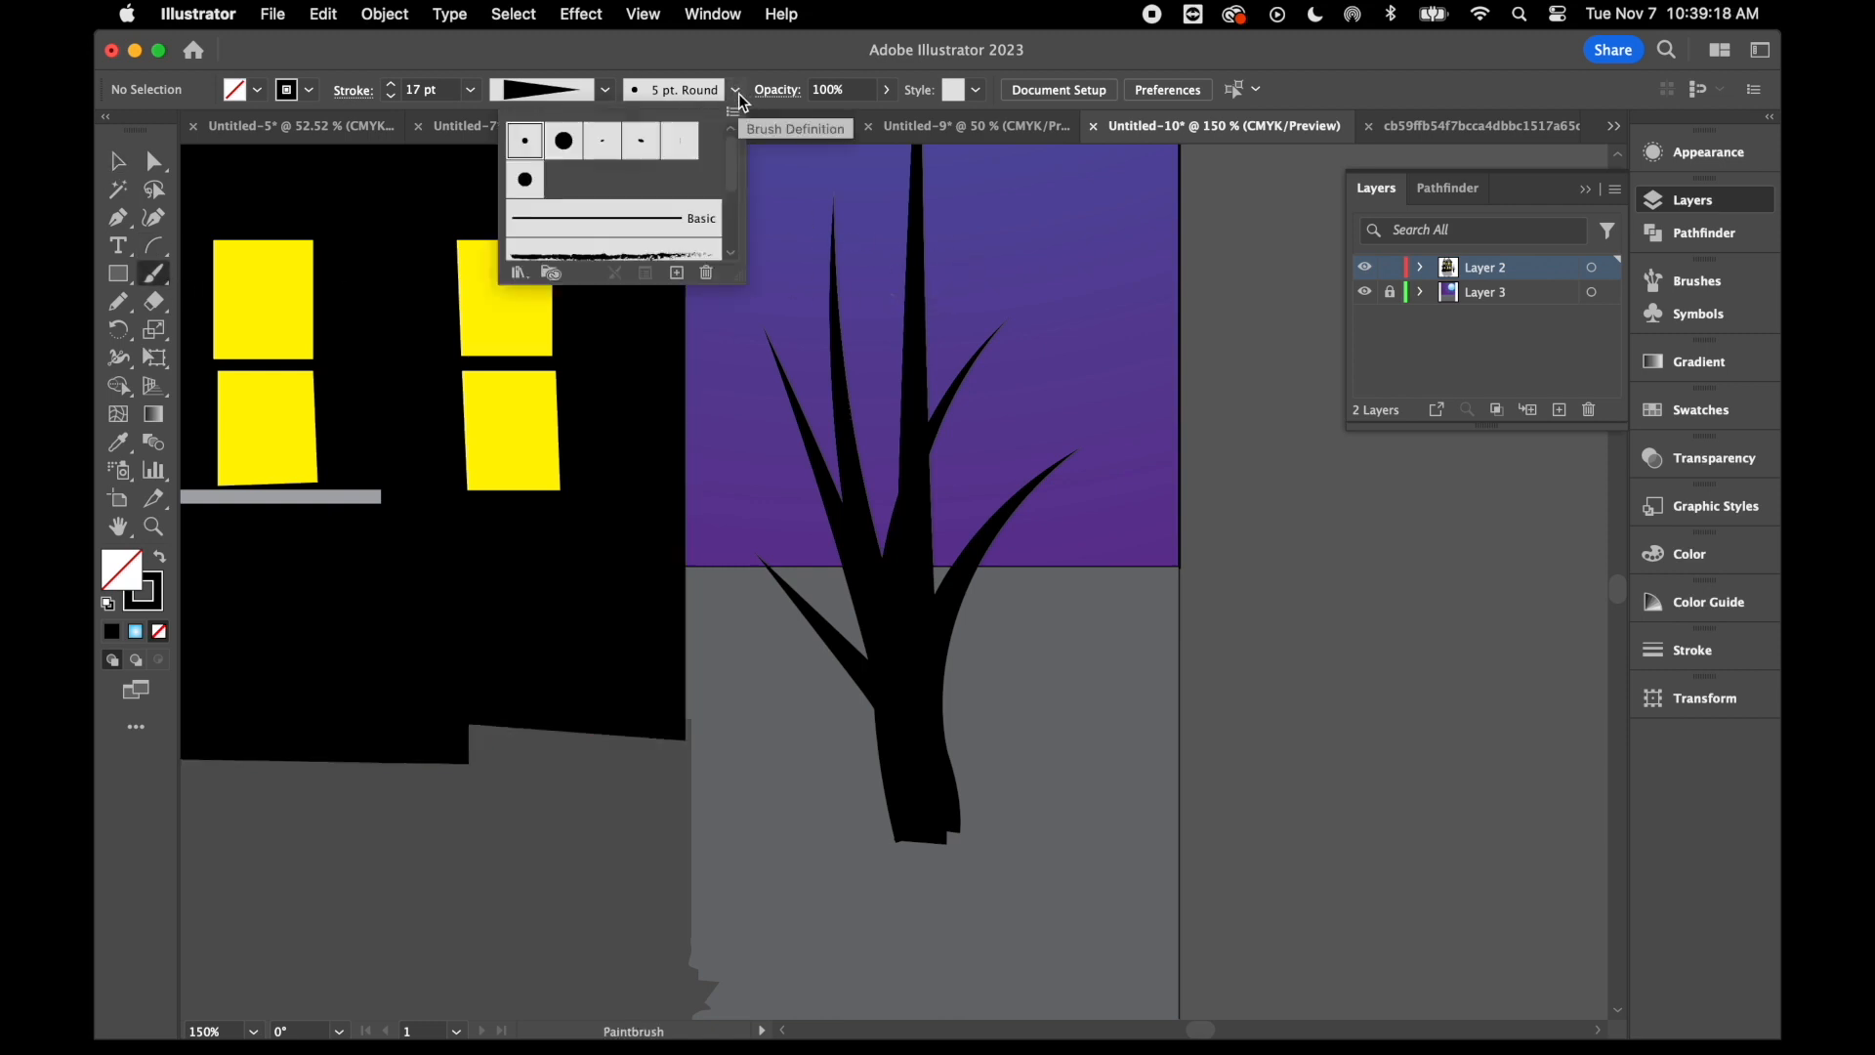
click(524, 141)
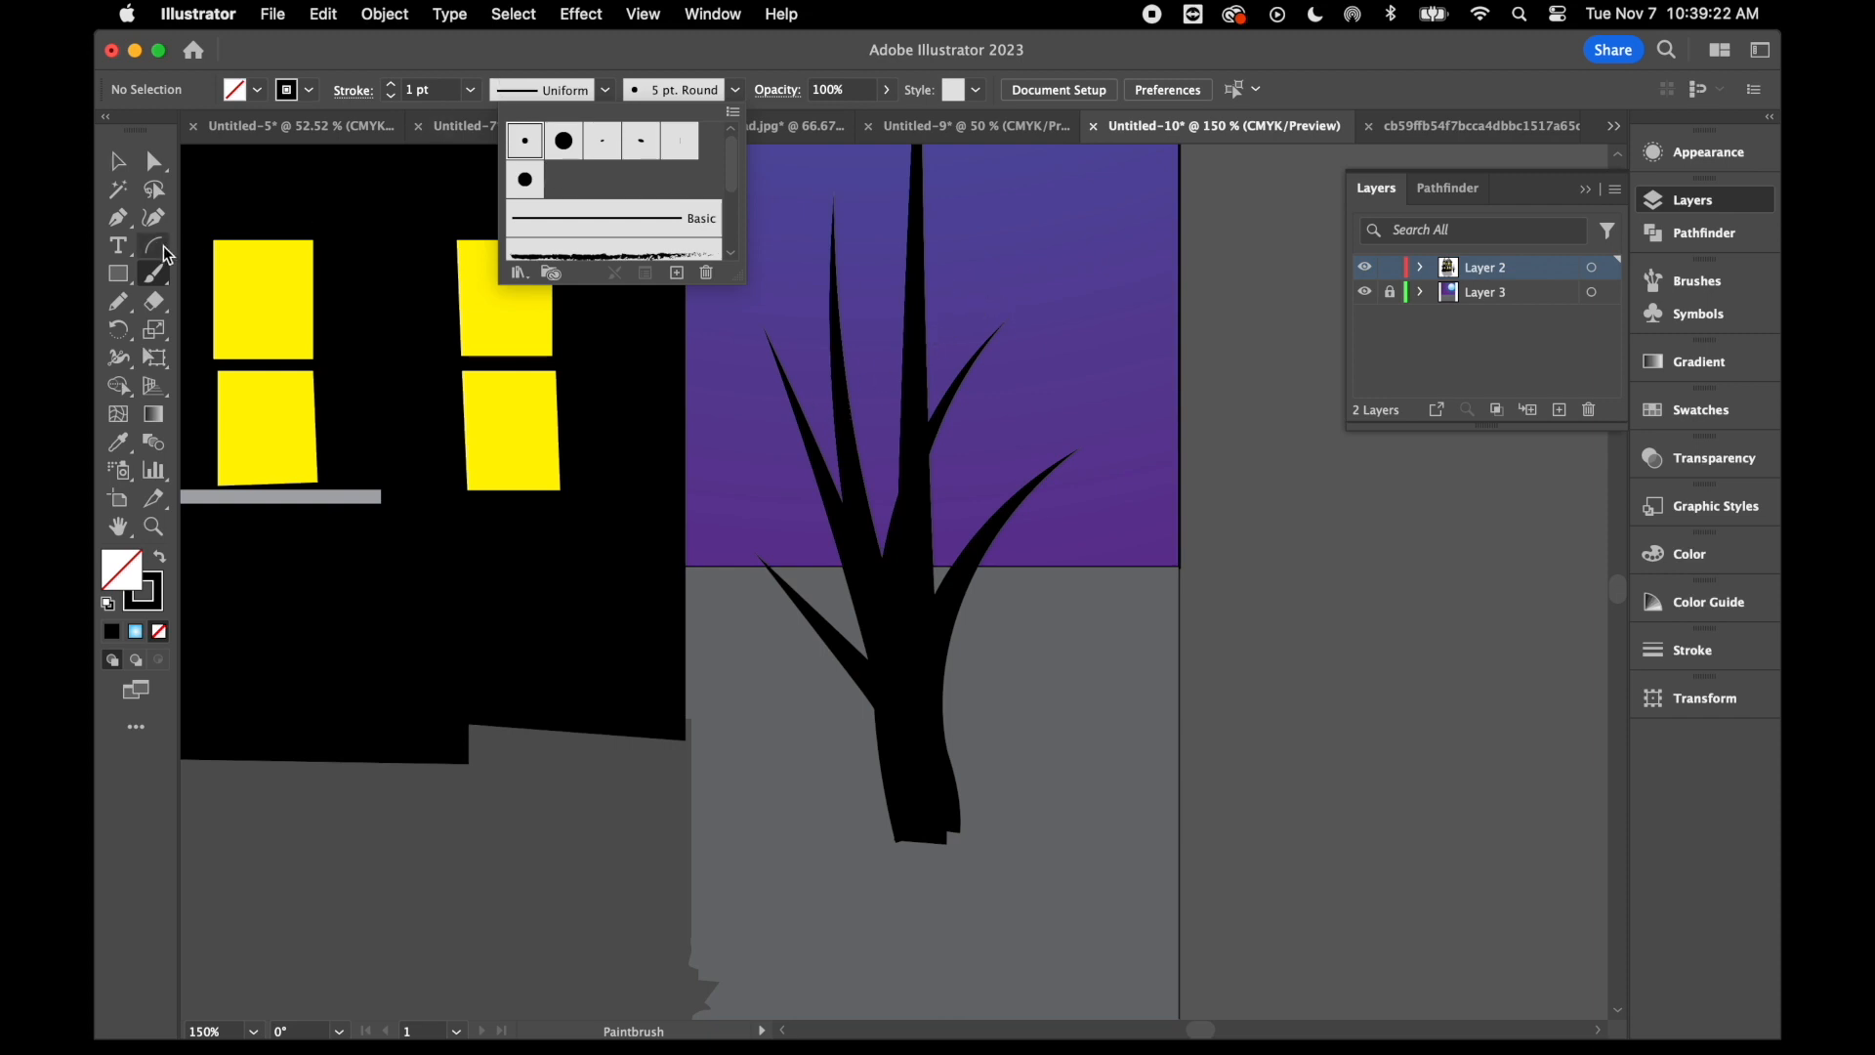
click(153, 273)
drag(926, 291, 1048, 233)
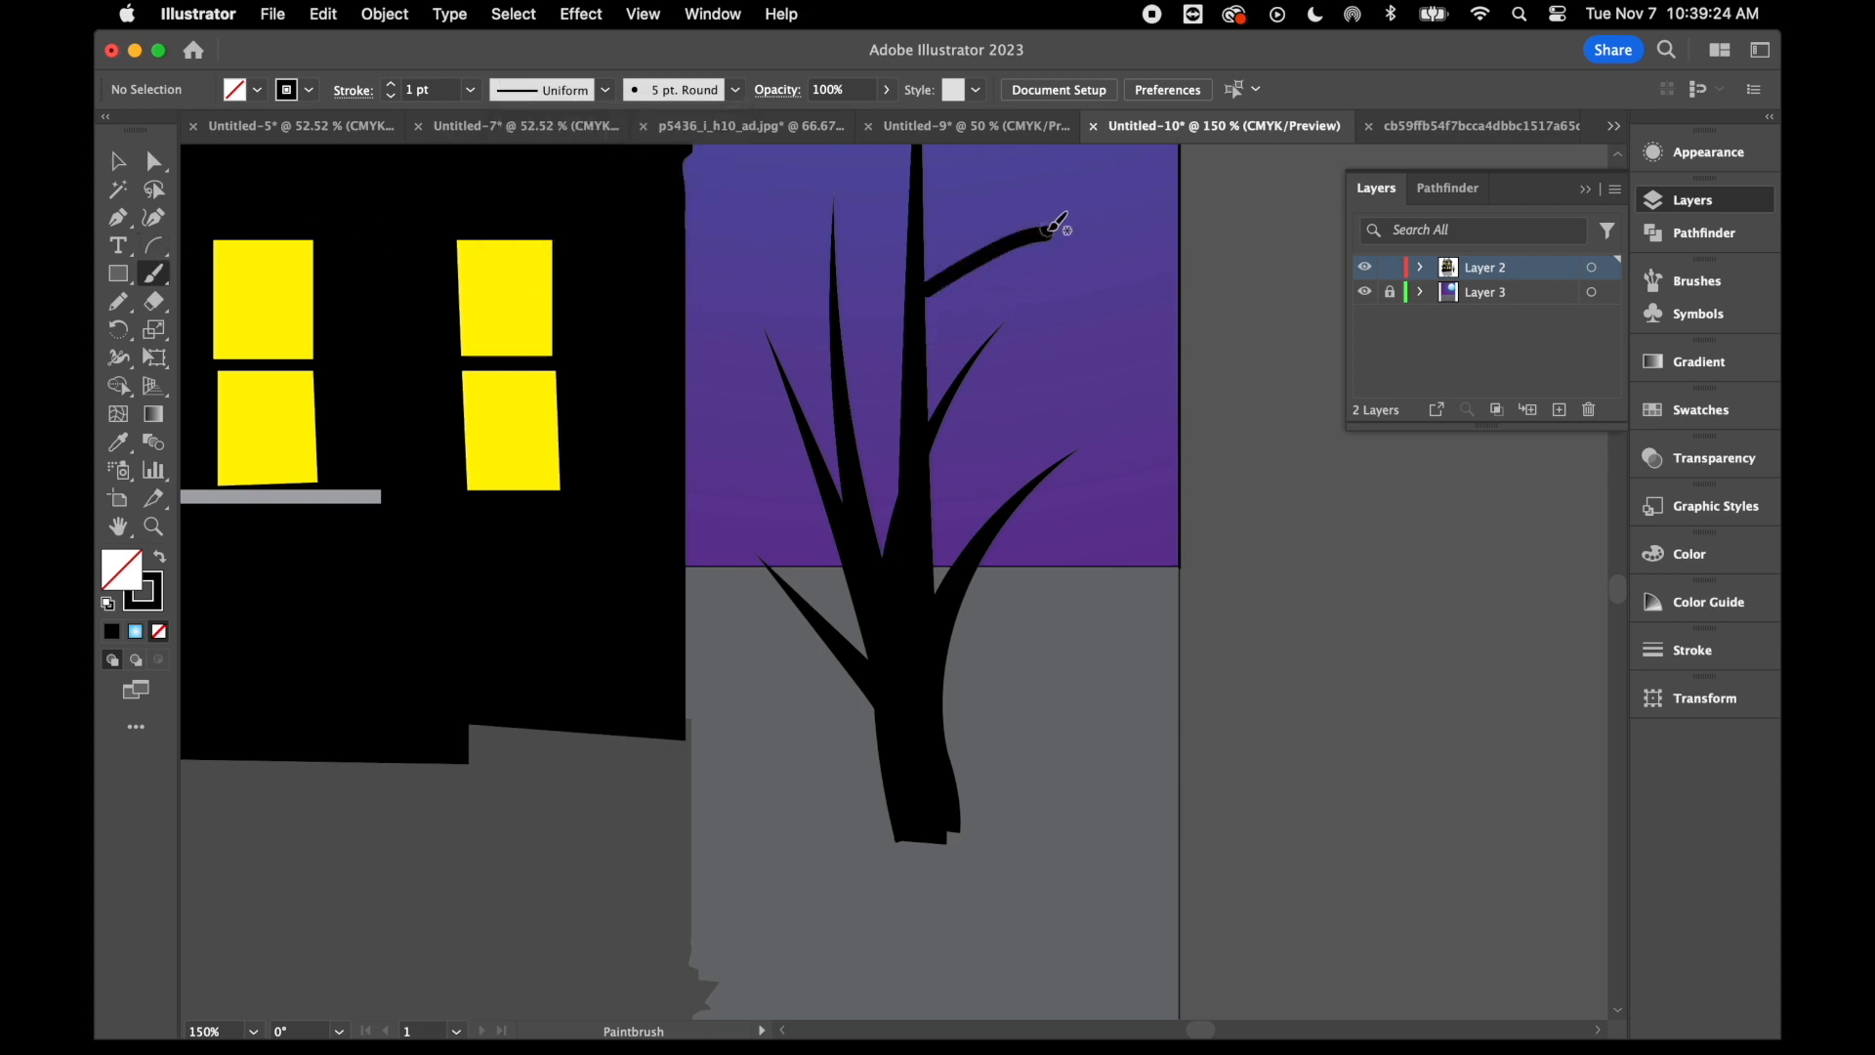
drag(959, 399, 1177, 347)
drag(907, 221, 842, 123)
drag(845, 356, 858, 269)
drag(791, 402, 704, 378)
drag(800, 594, 793, 520)
drag(829, 648, 731, 645)
scroll(678, 291, up, 3)
- Select all the tree's strokes, including the side twigs, and apply the Basic brush and Width Profile 4
click(119, 159)
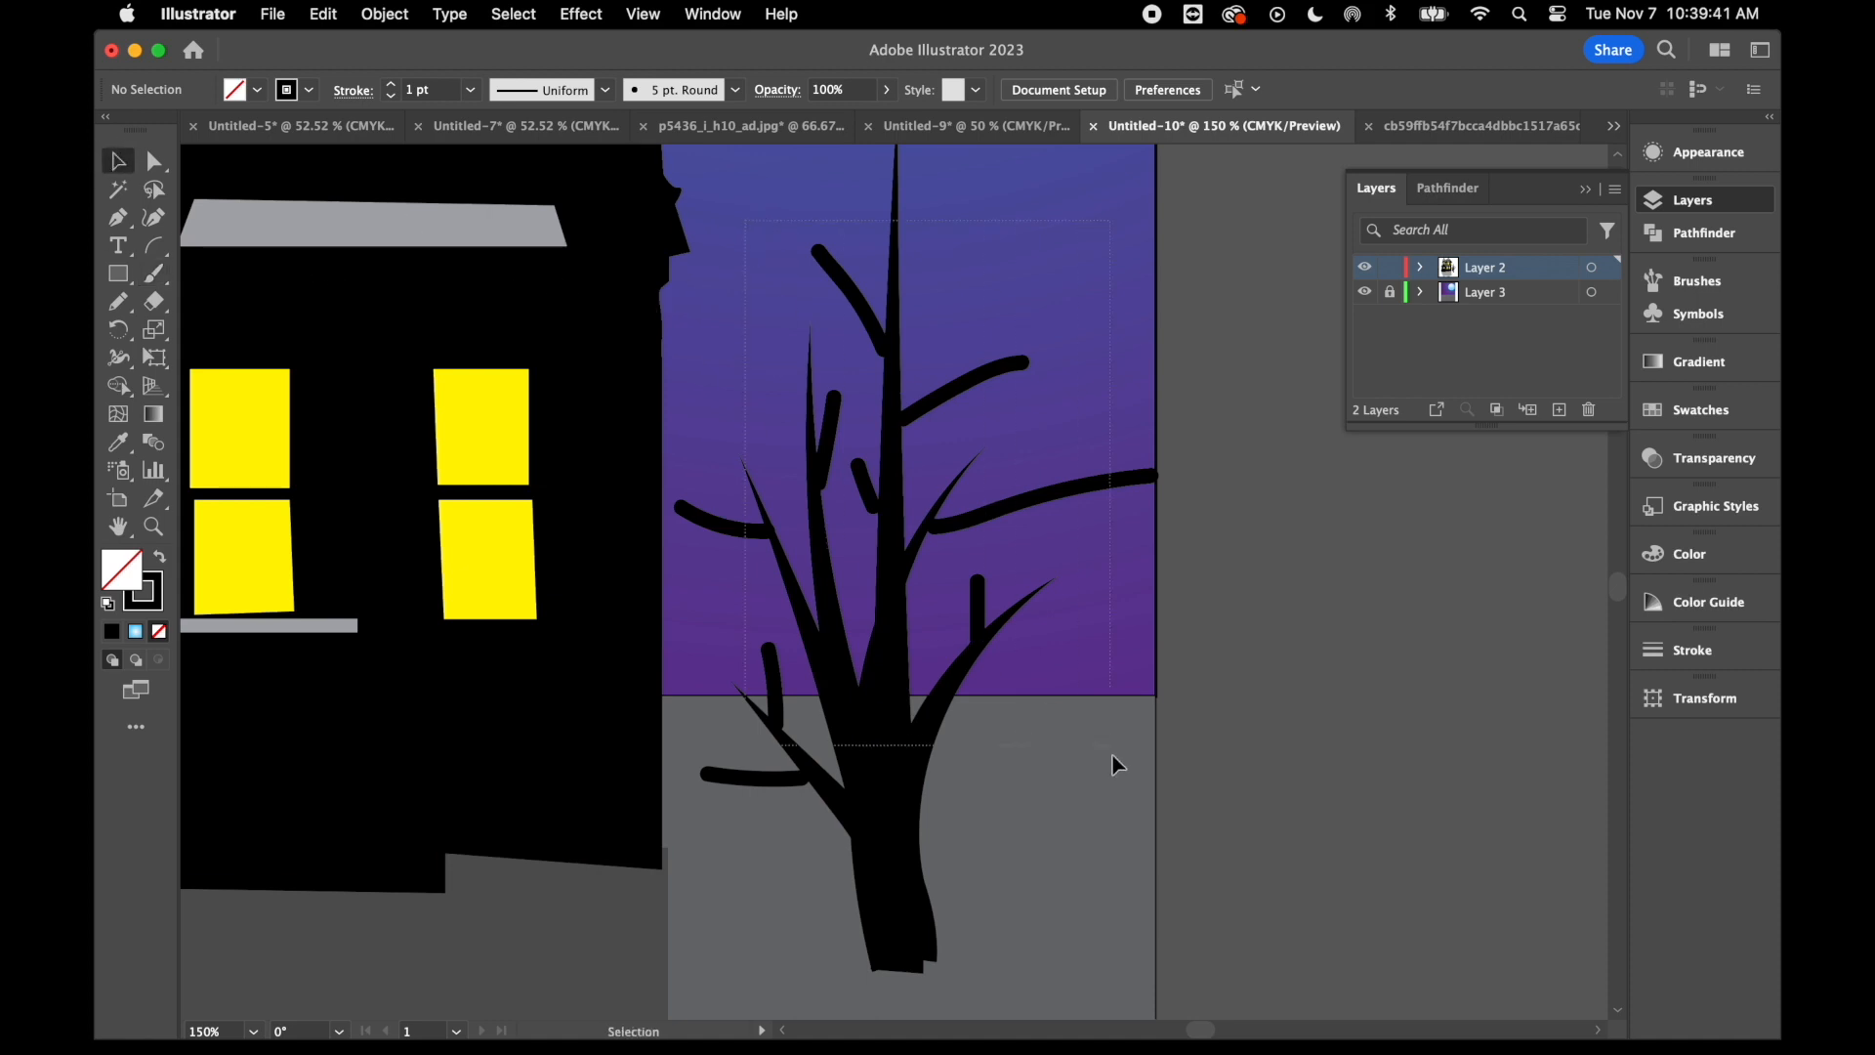
key(super+a)
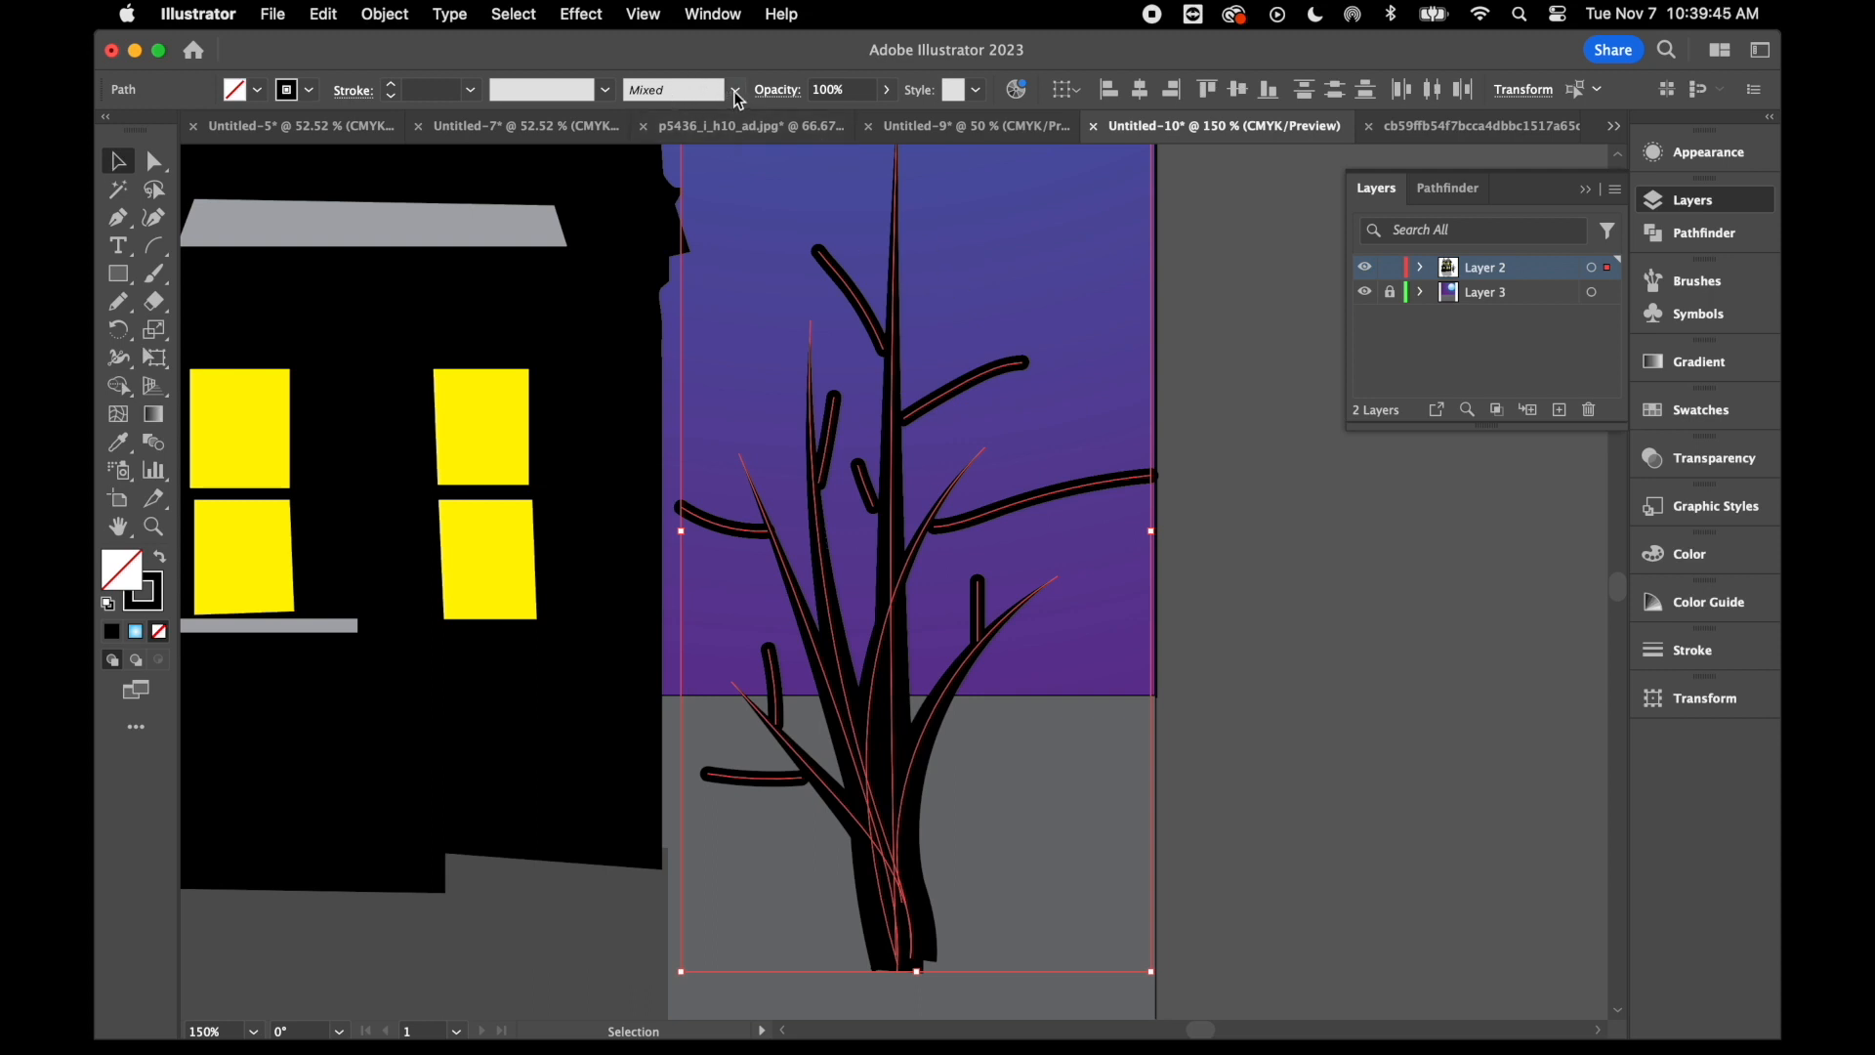
click(735, 93)
click(627, 221)
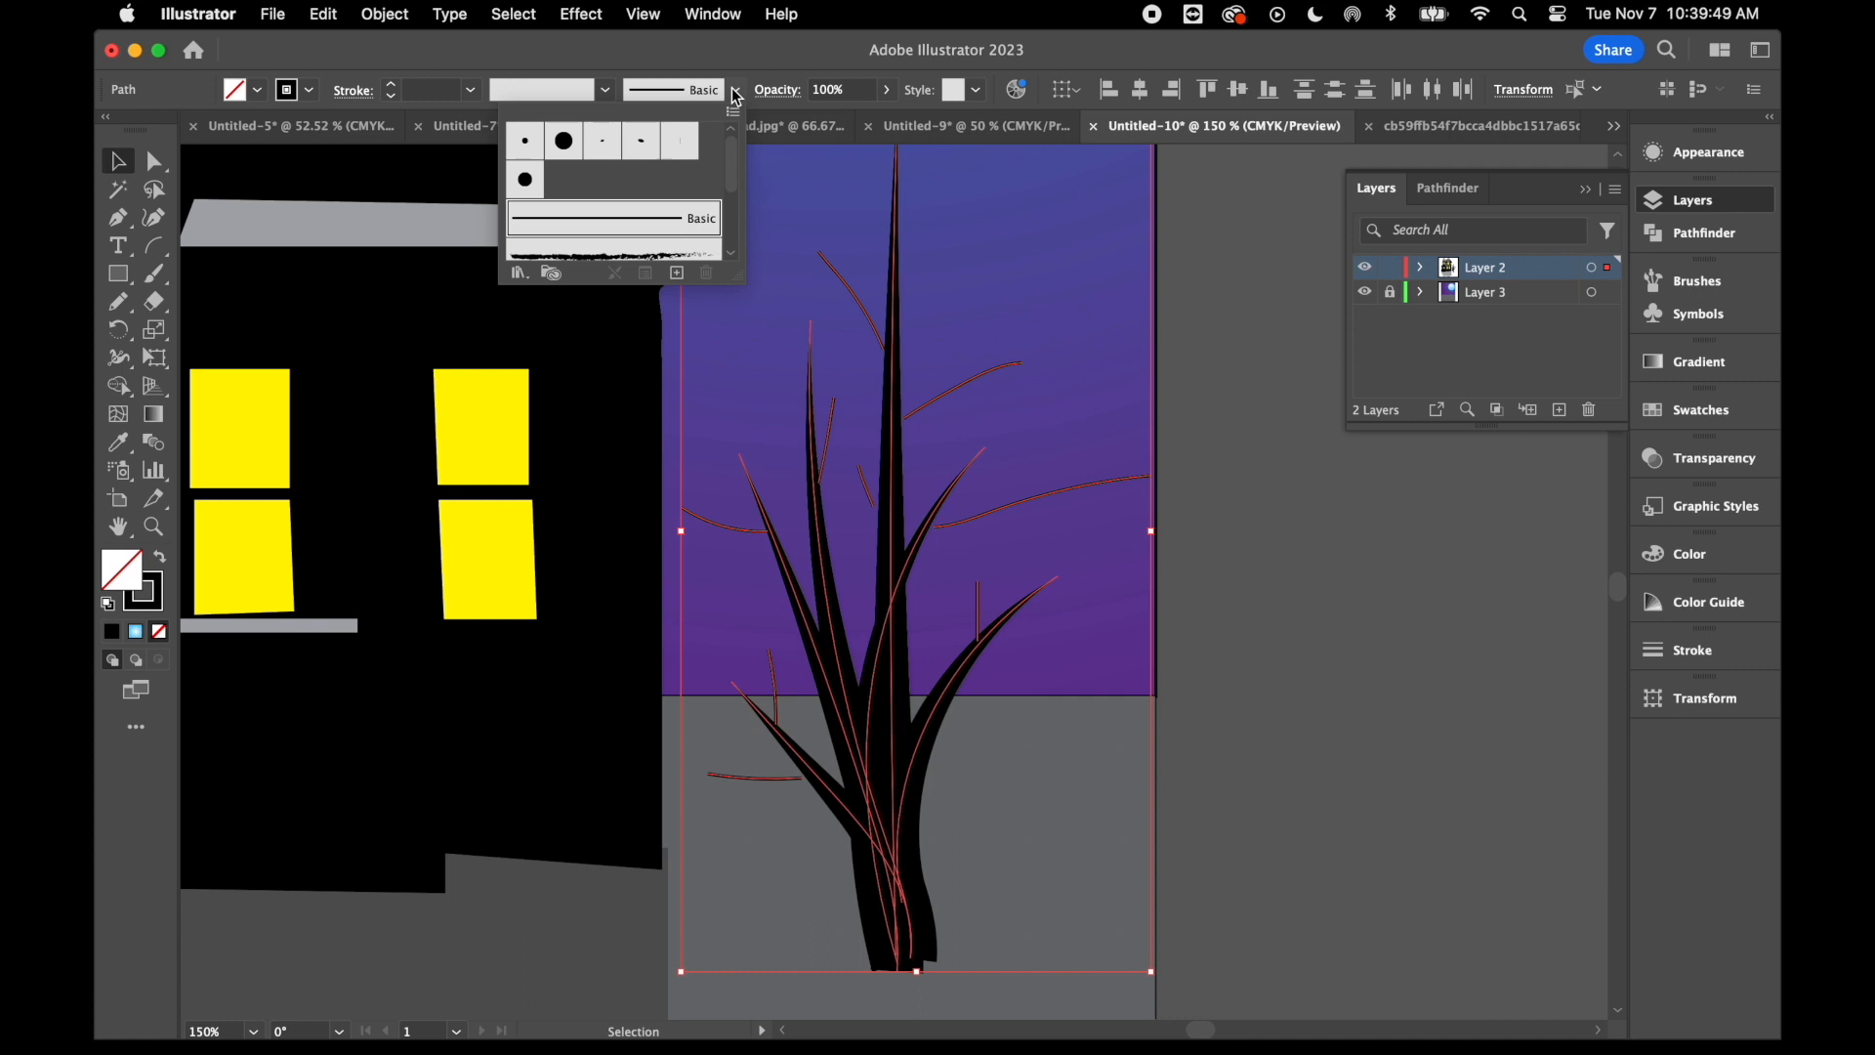
click(605, 90)
click(605, 90)
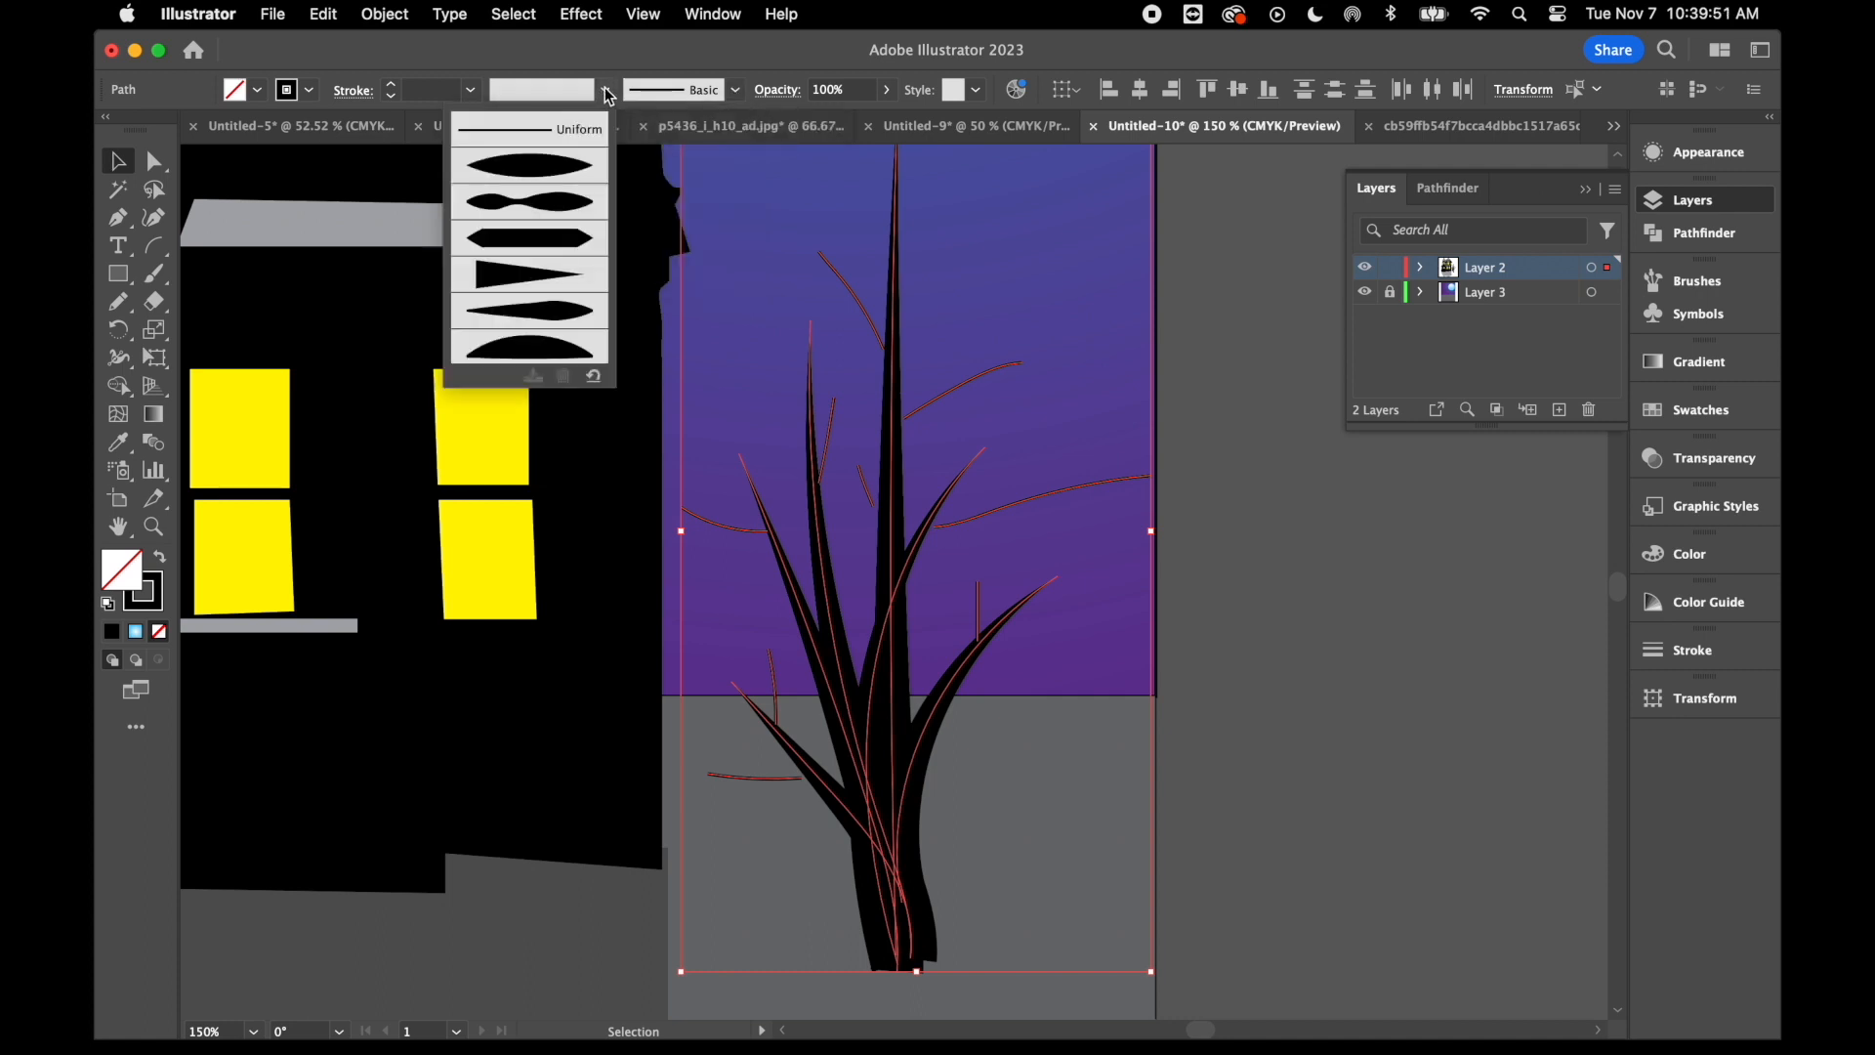
click(550, 282)
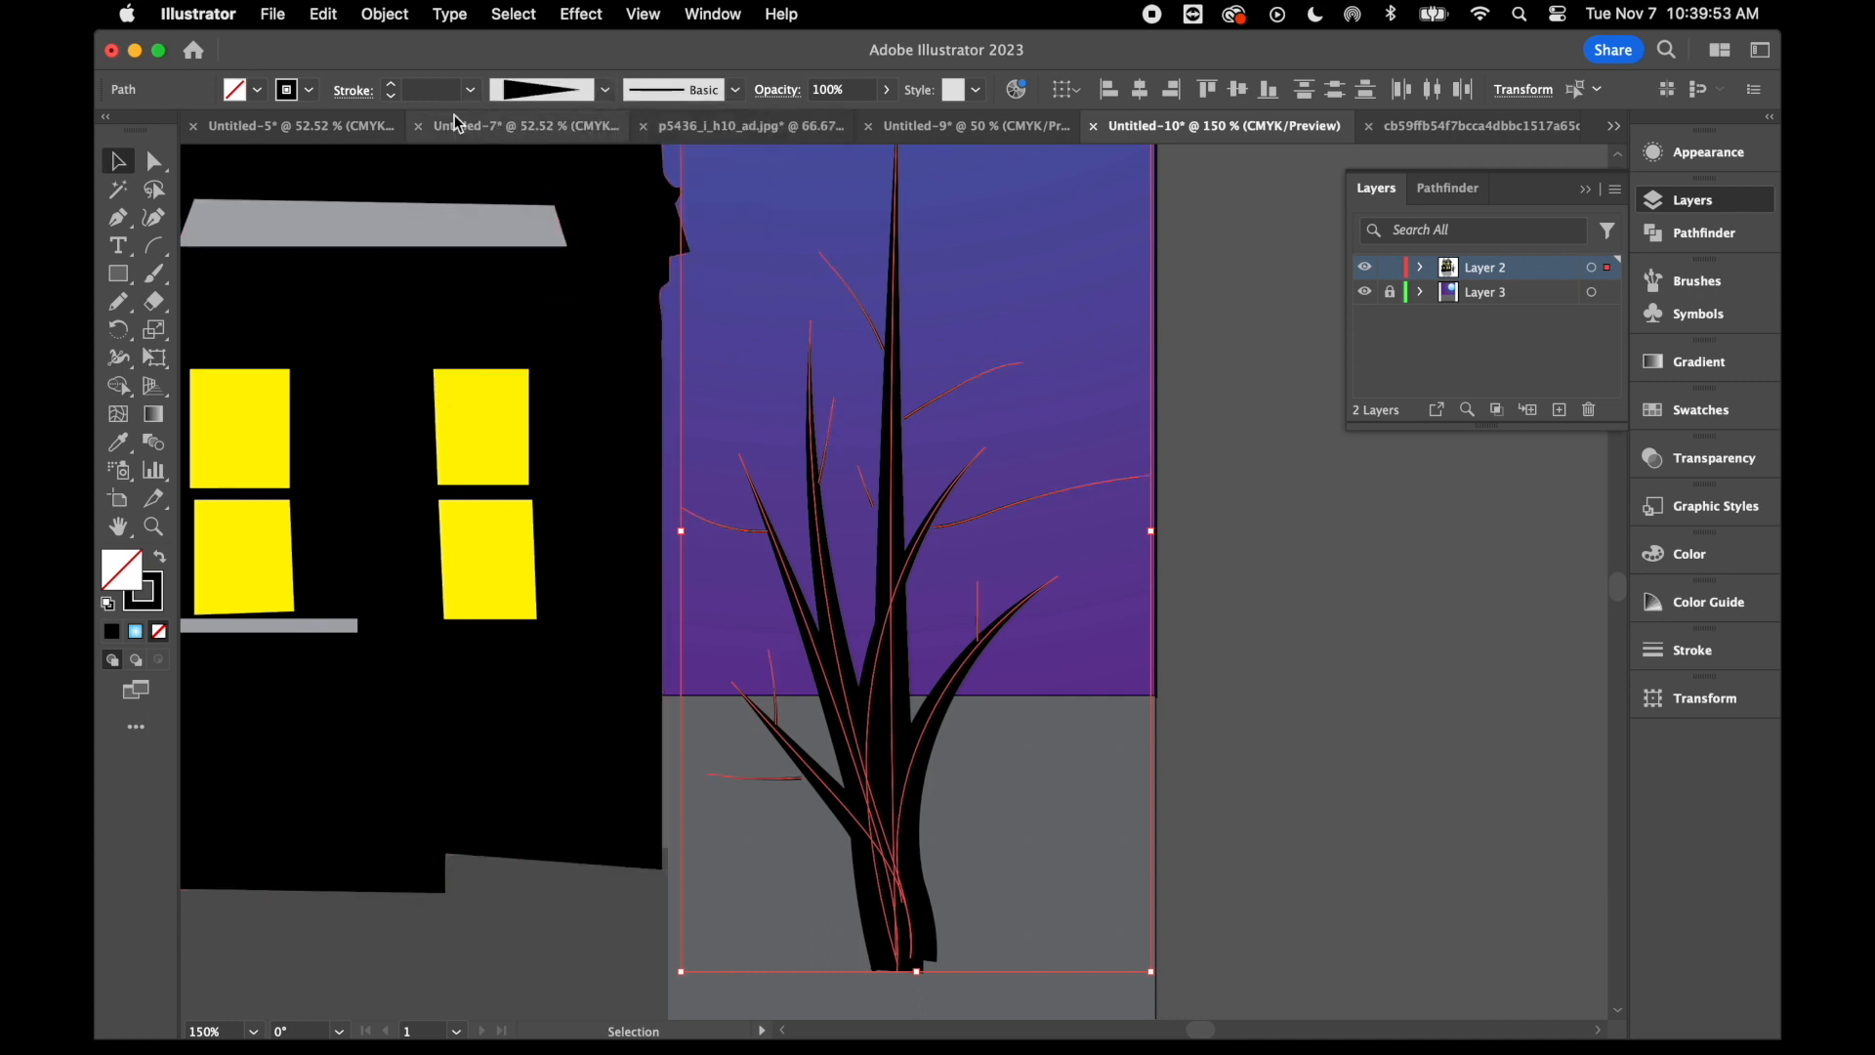
- Try to raise the stroke weight of the tree's branches and side twigs together
click(392, 86)
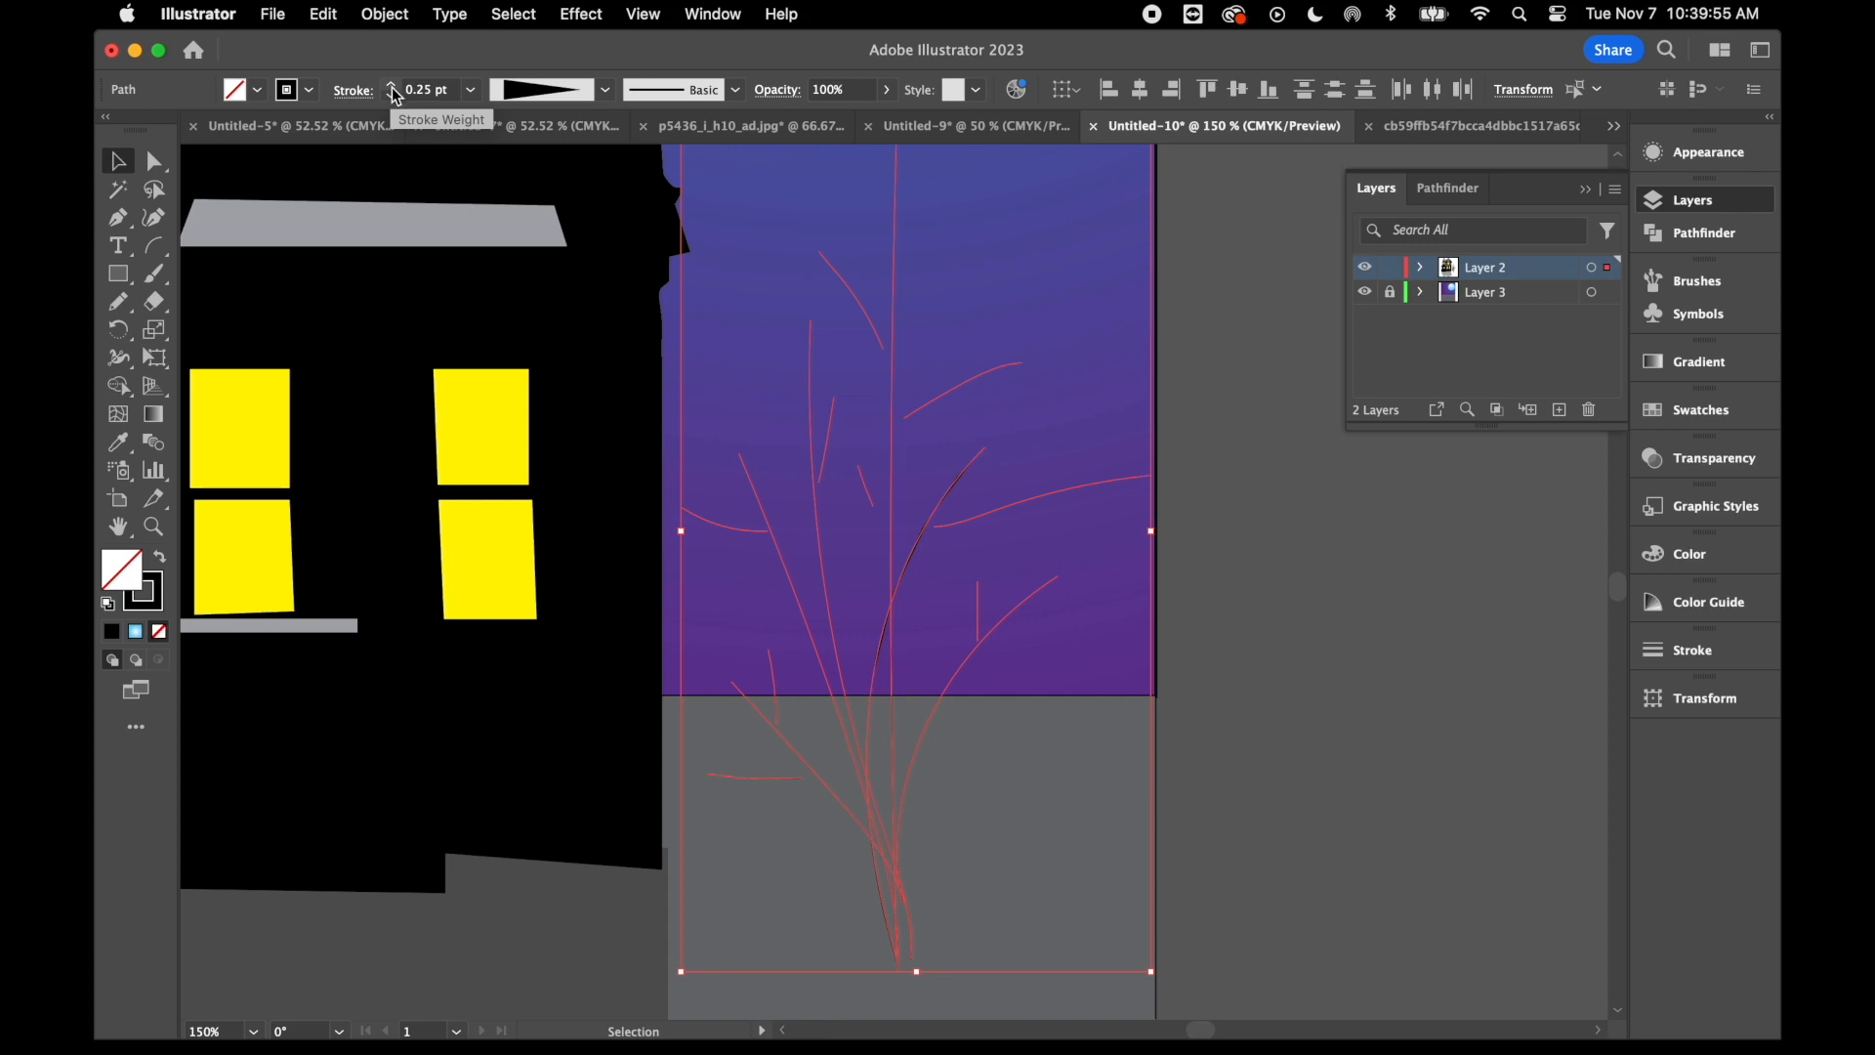
click(392, 86)
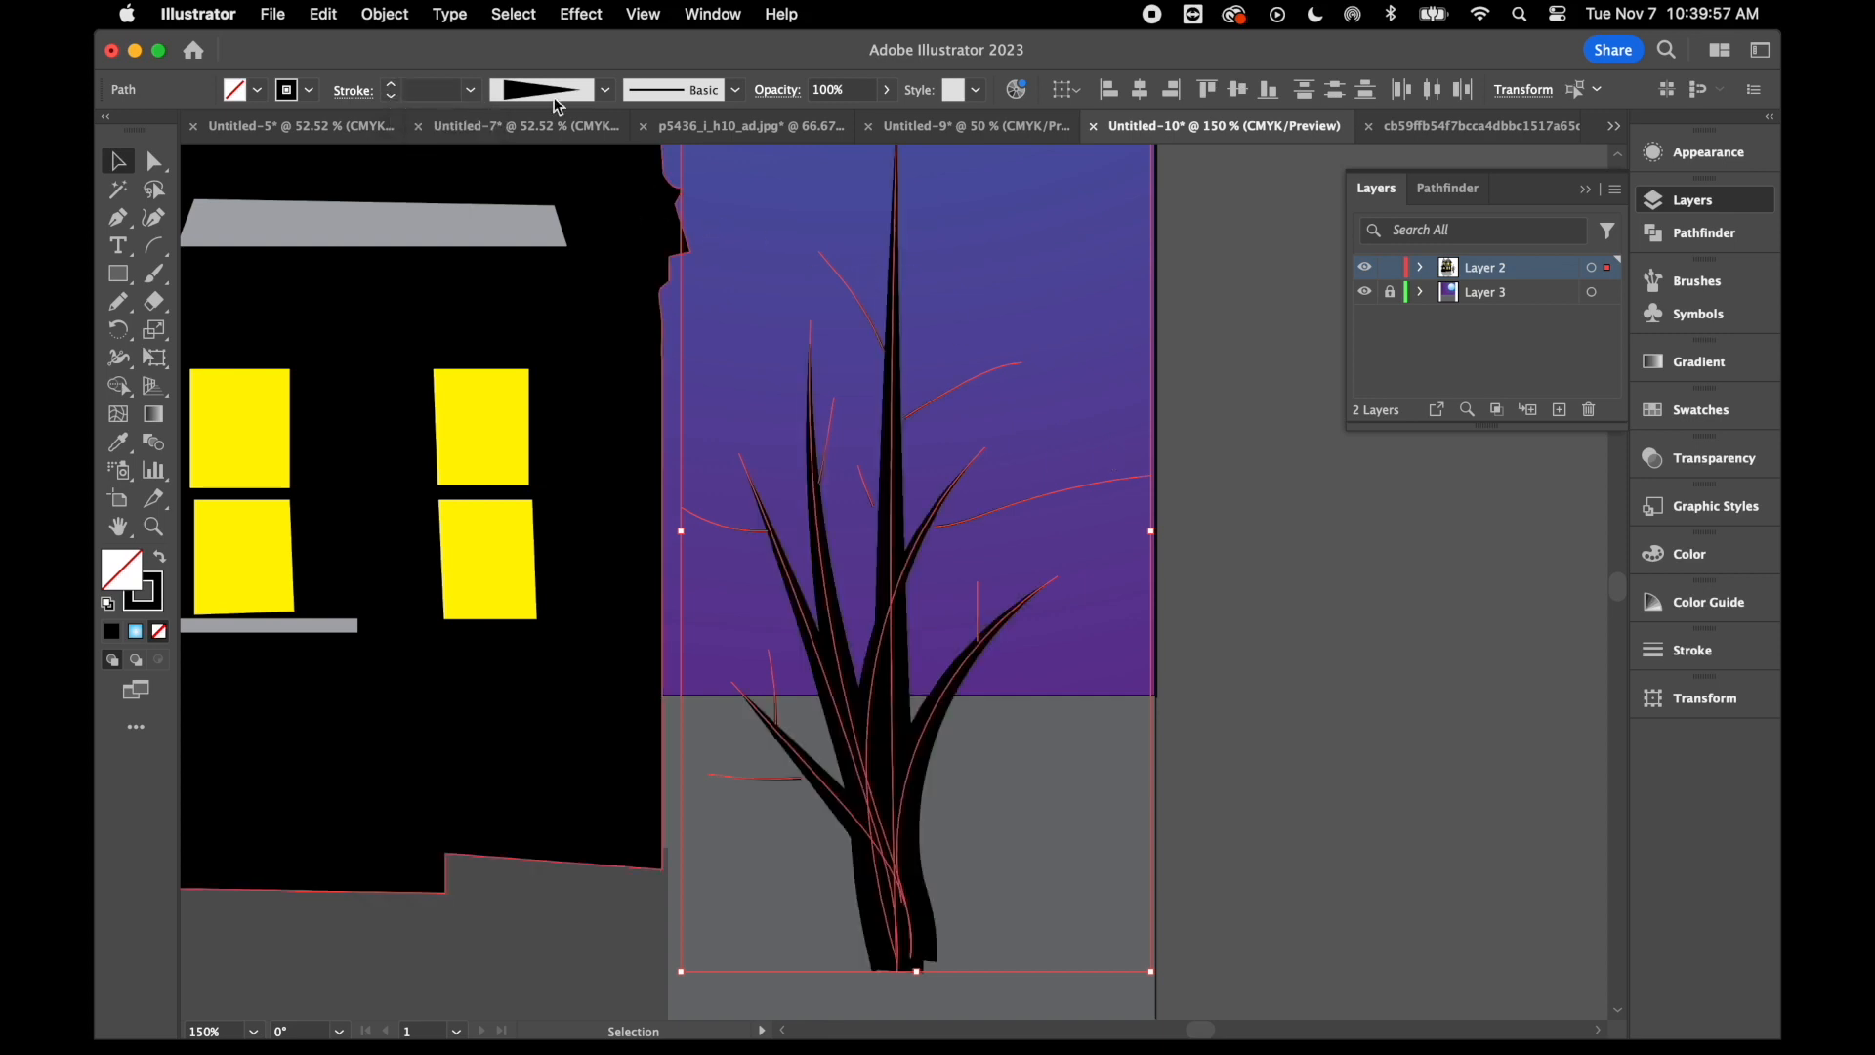
- Select only the tree's short side twigs and set their stroke weight to 3 pt
click(1318, 537)
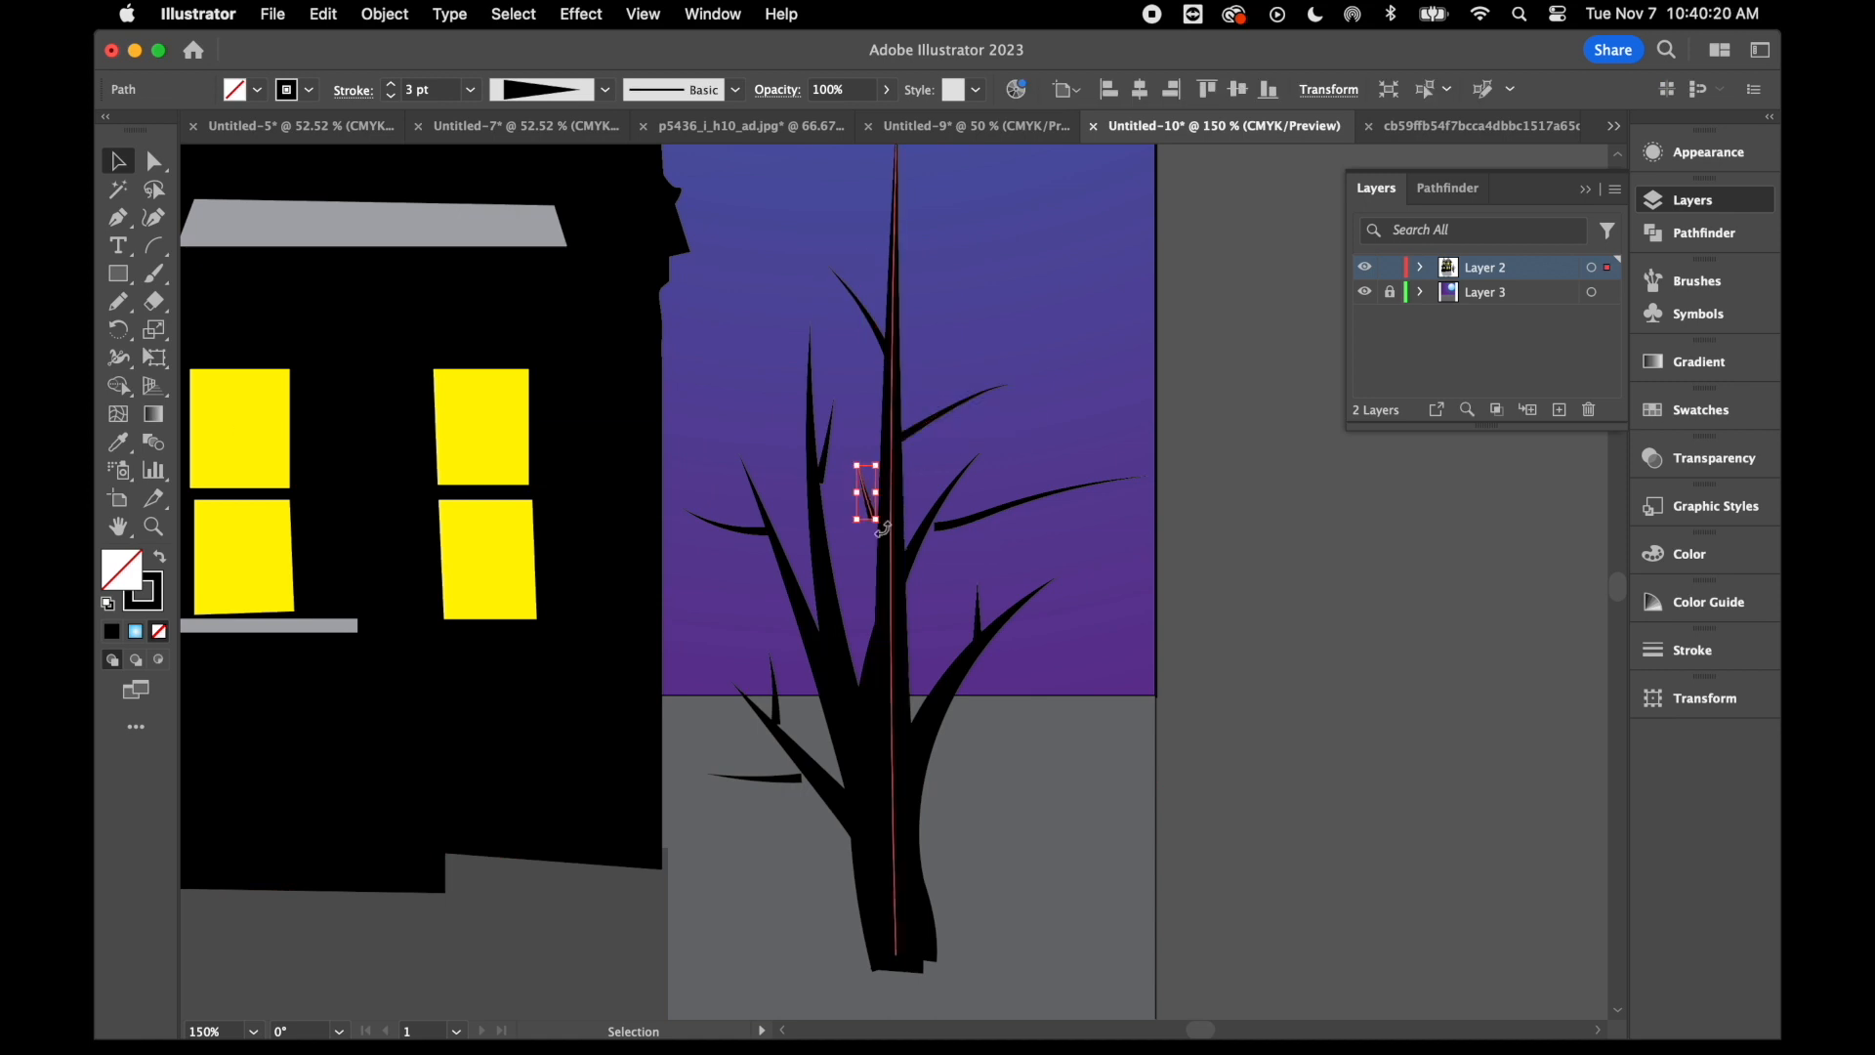
drag(823, 495, 820, 508)
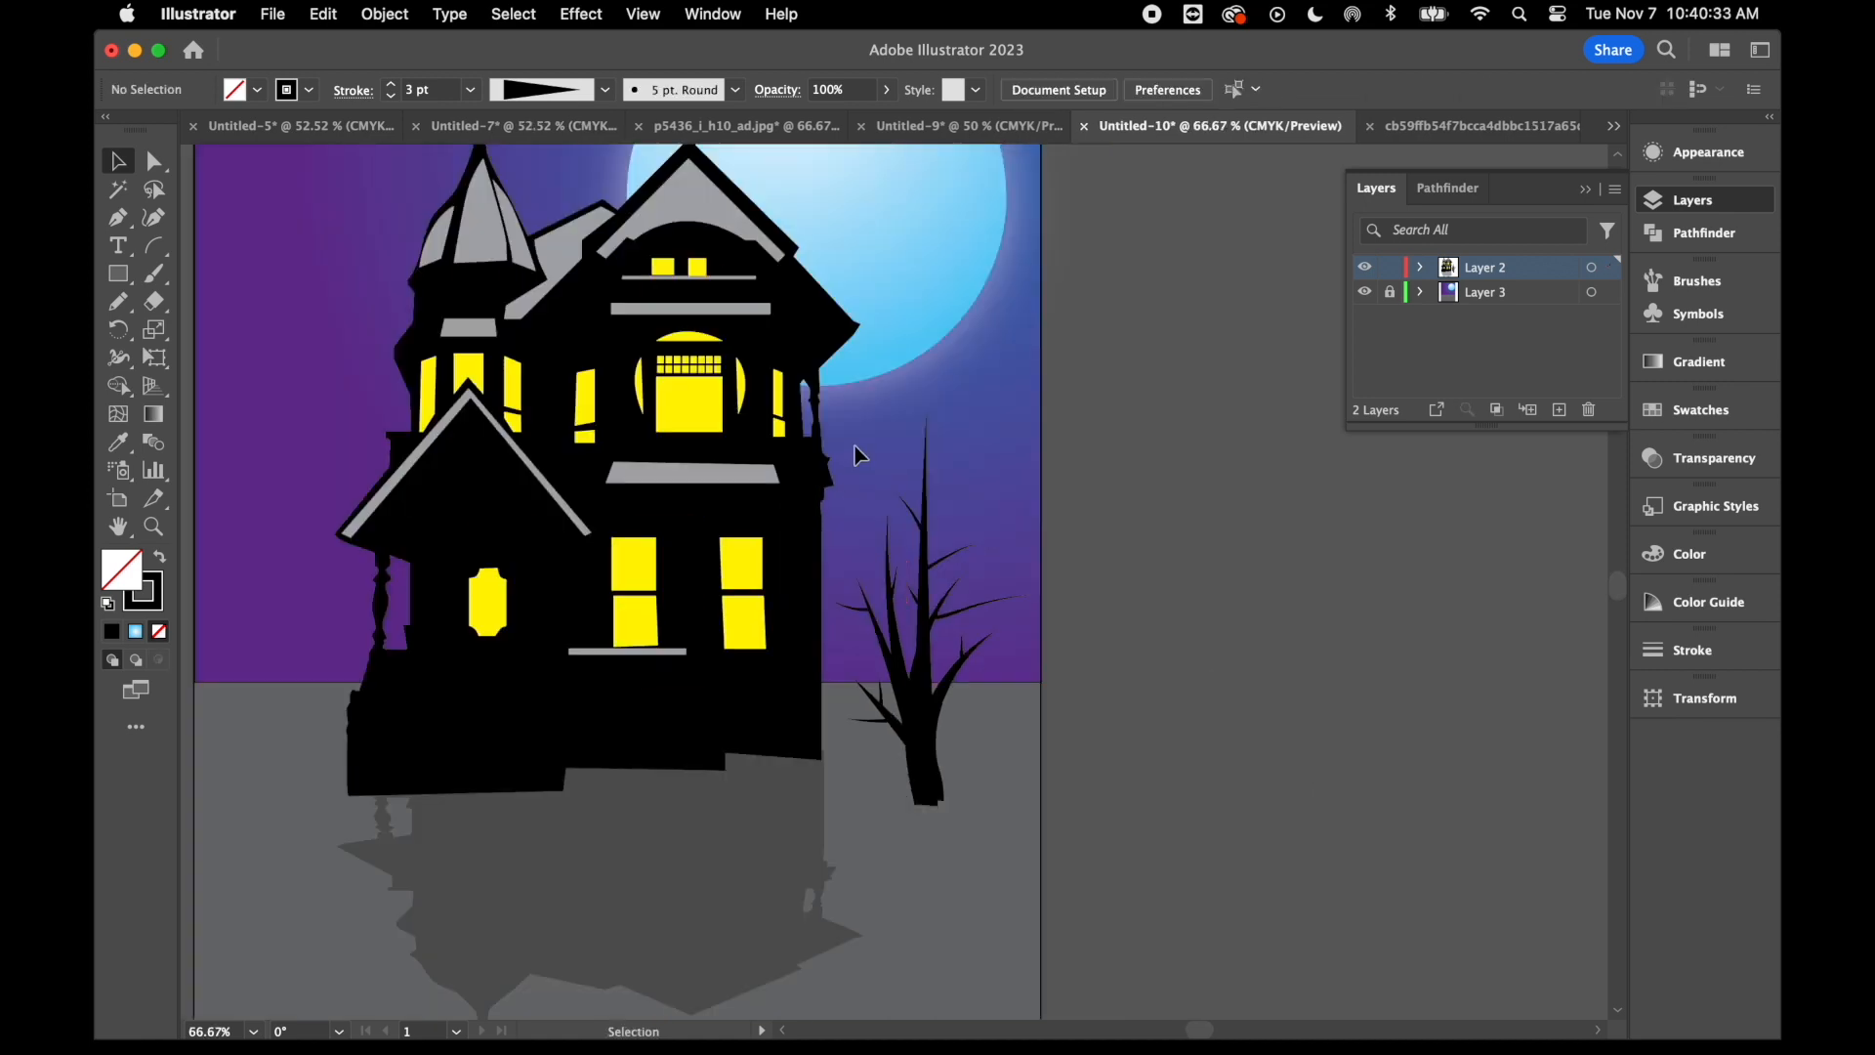
- Select the whole tree and expand the appearance of its strokes into filled black shapes
drag(1026, 824, 928, 743)
click(386, 13)
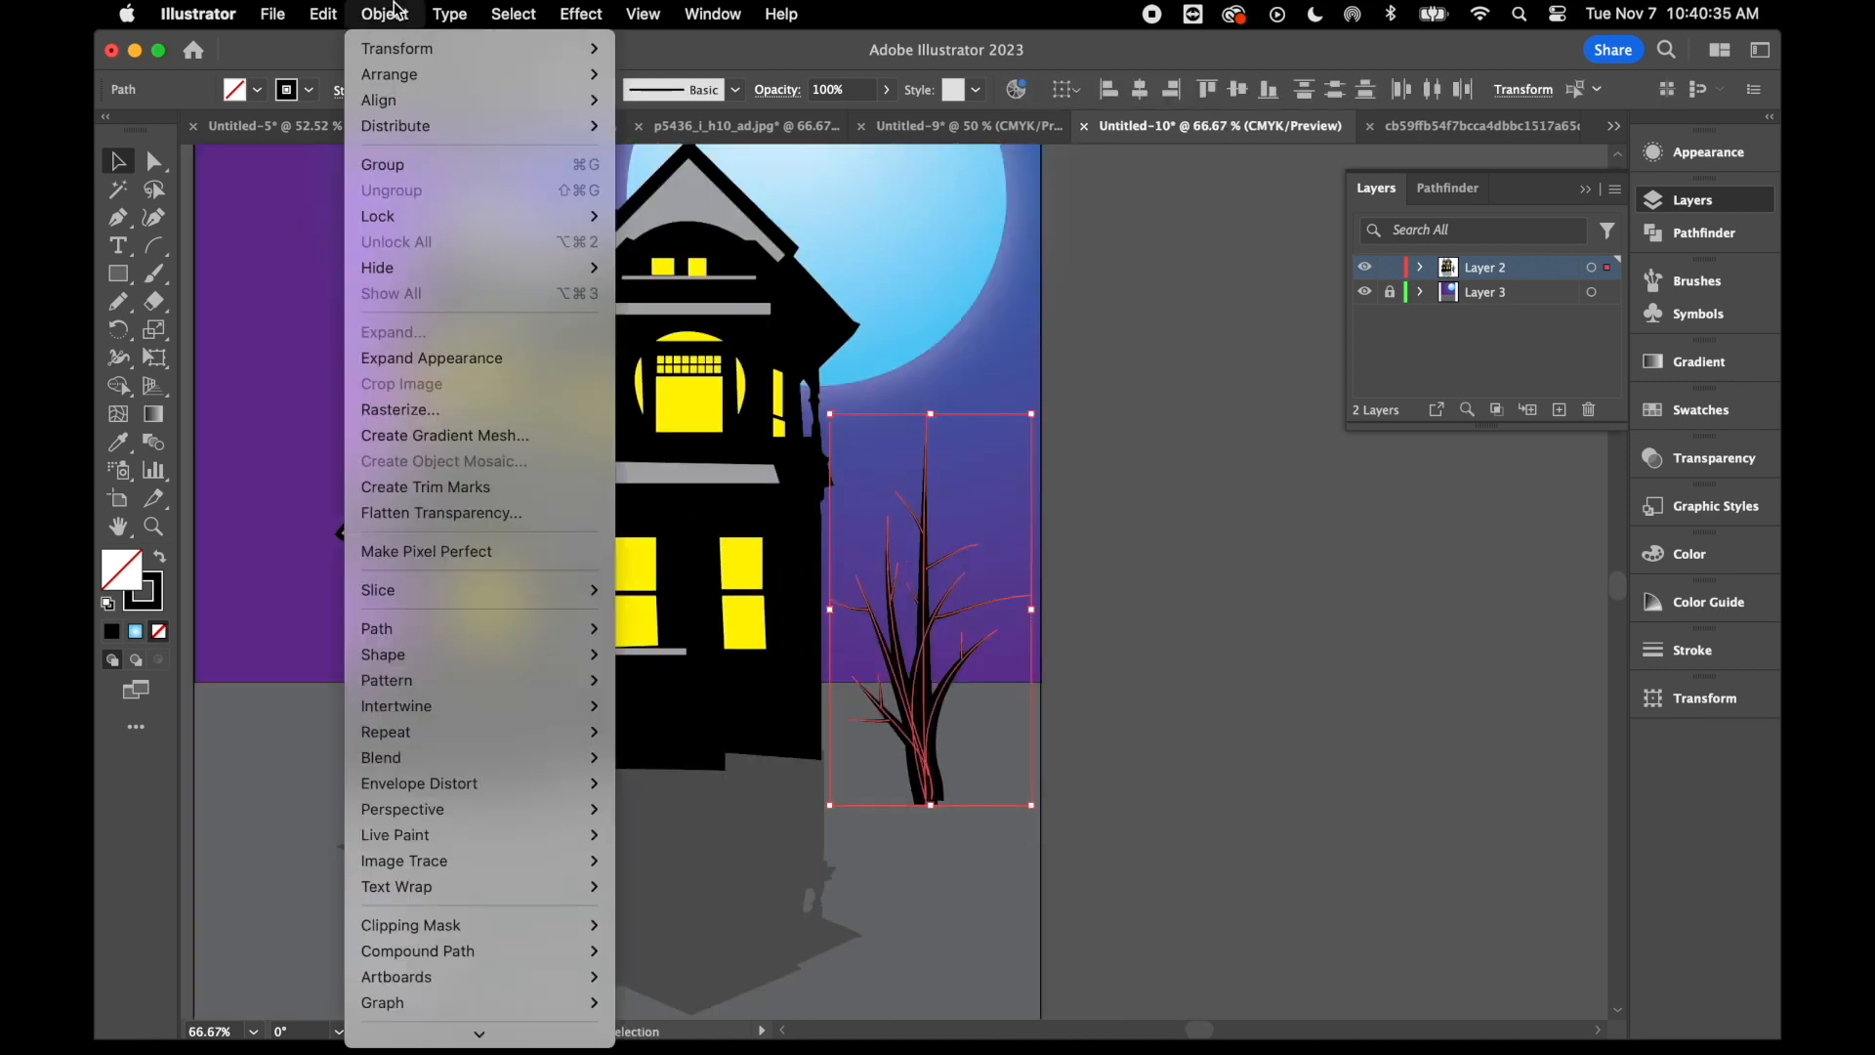
click(461, 360)
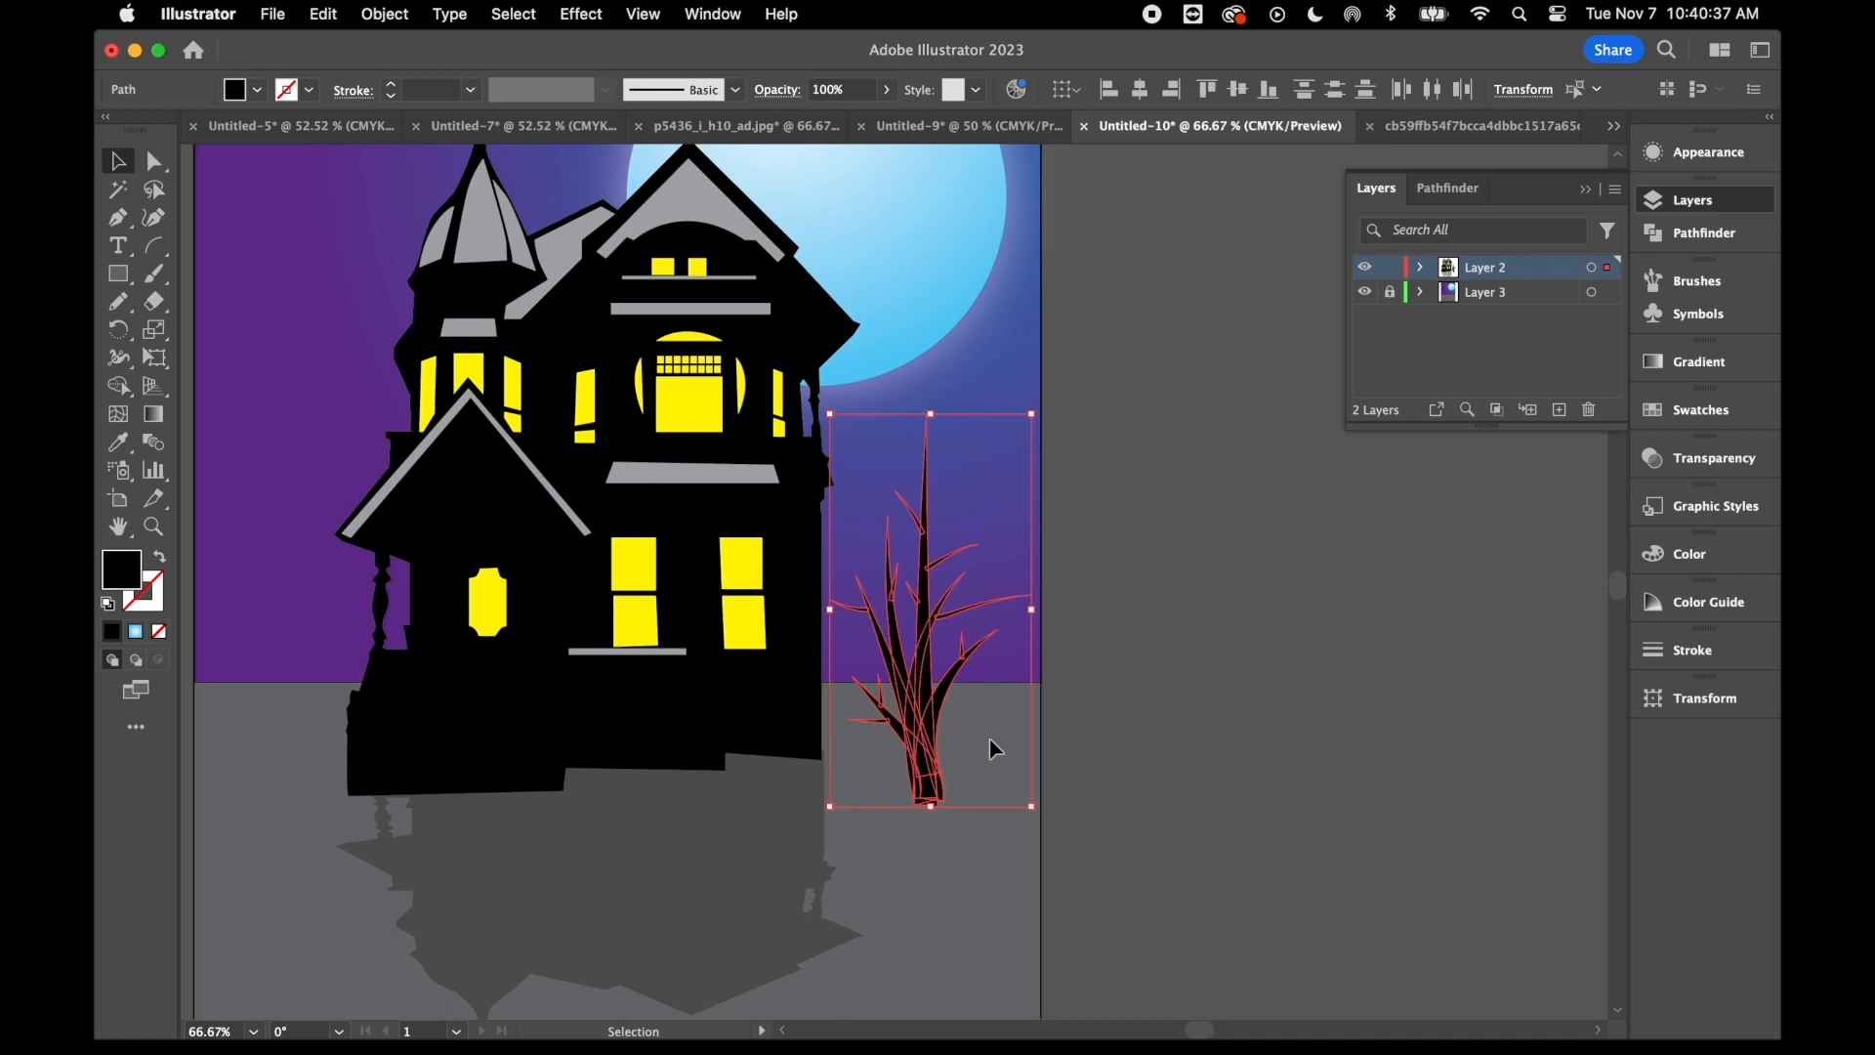
click(1150, 826)
- Trim the jagged base of the tree trunk into a smooth rounded end with the Eraser
key(super+equal)
key(super+equal)
key(super+equal)
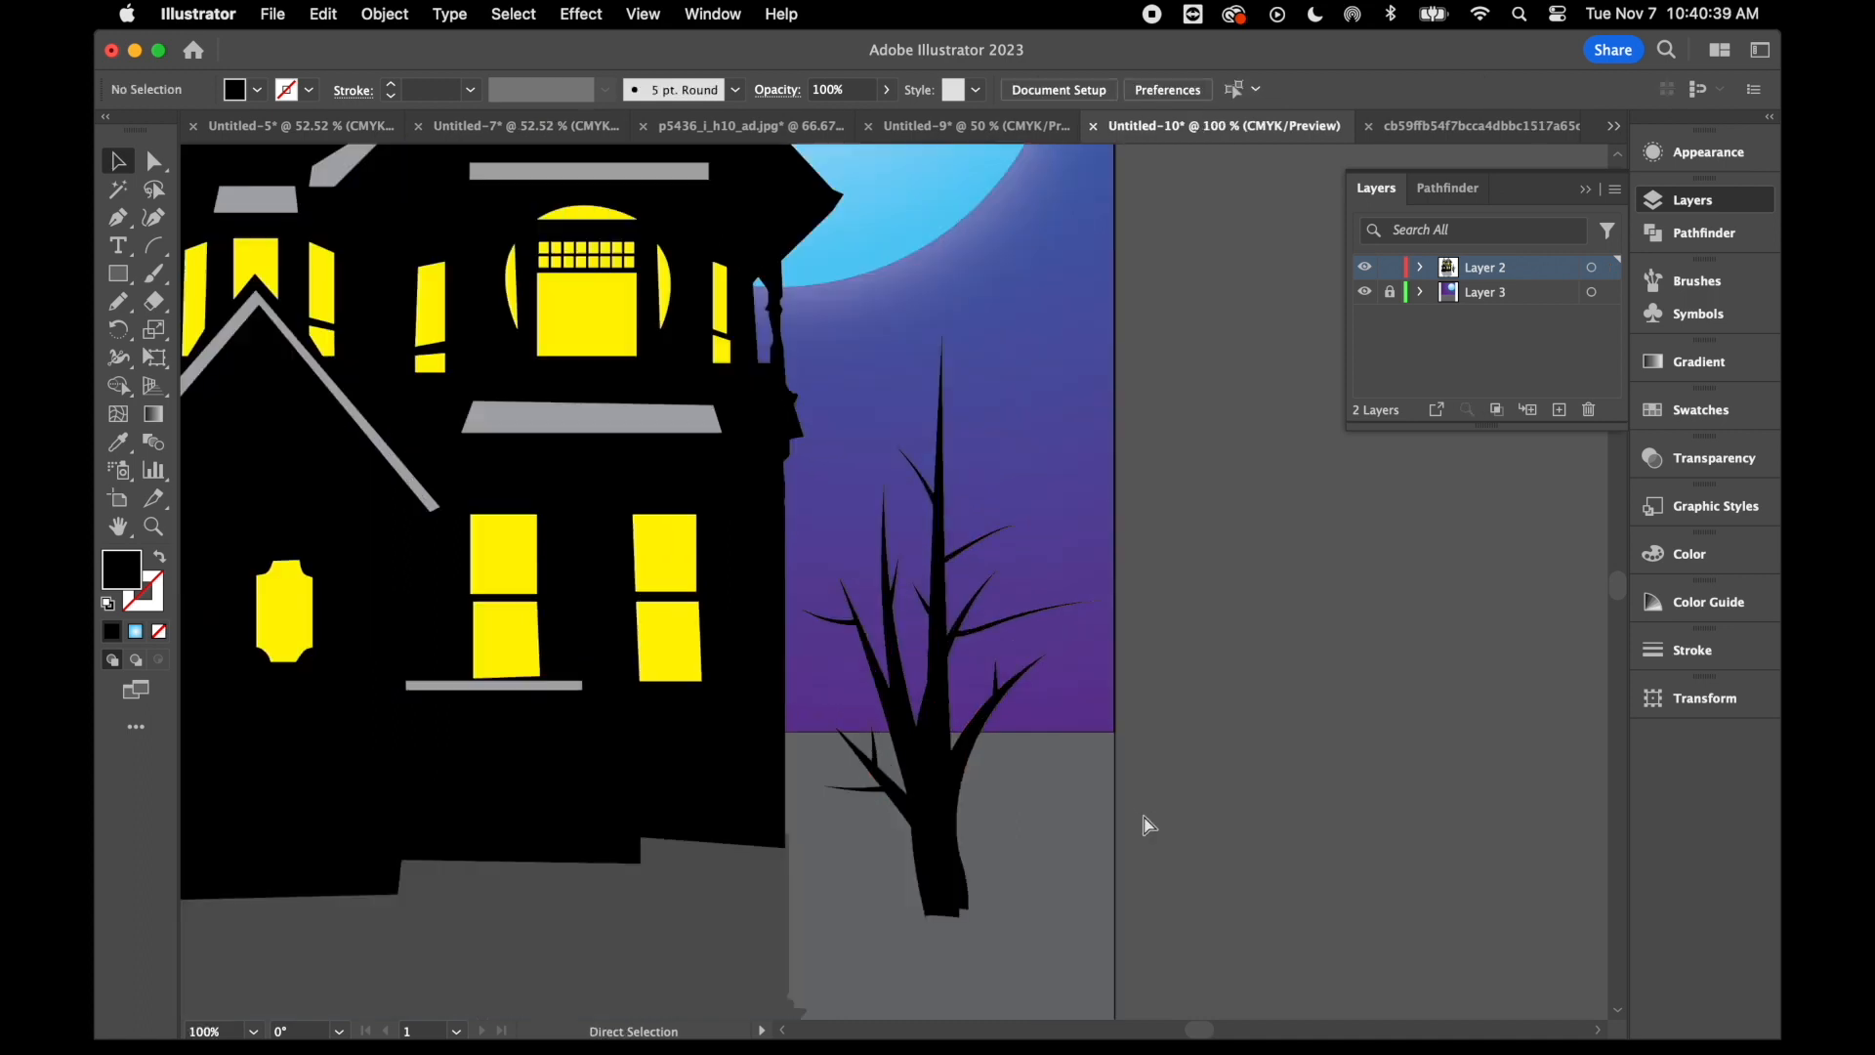
scroll(1141, 816, down, 1)
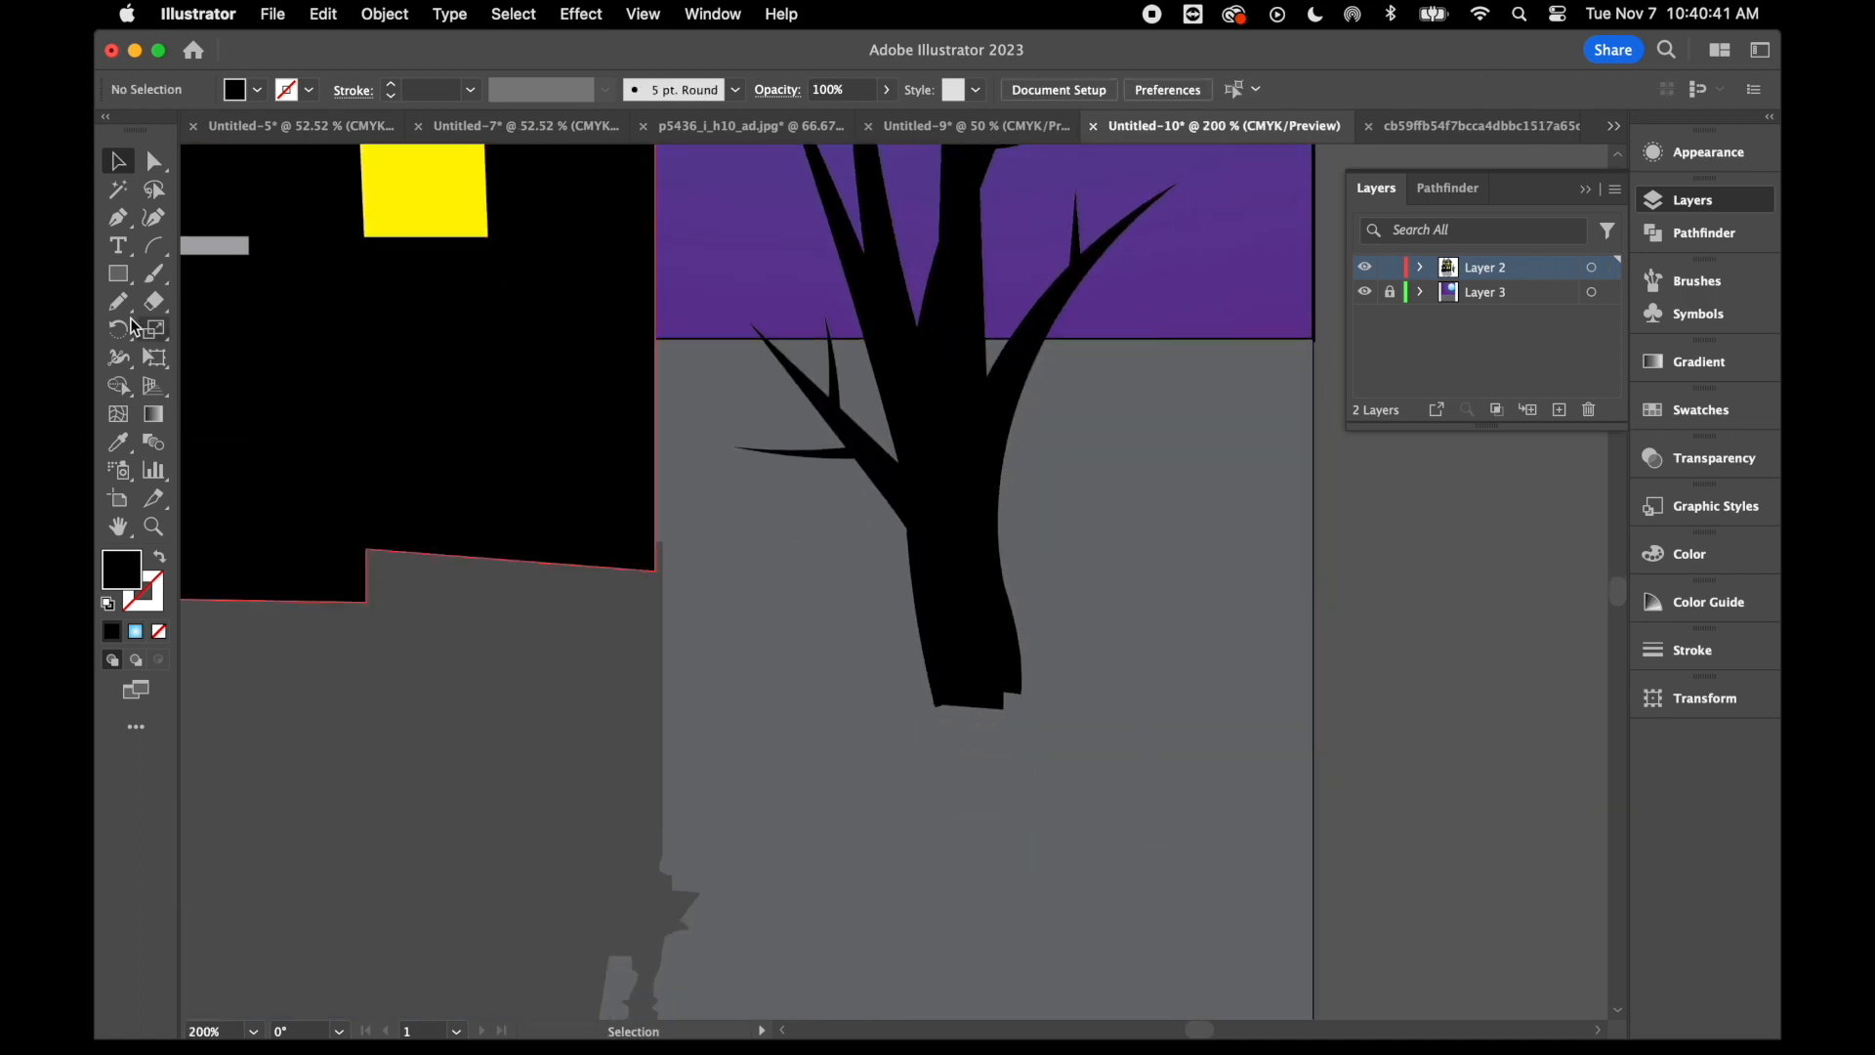
click(156, 302)
mouse_move(912, 748)
mouse_down()
mouse_move(1026, 735)
mouse_move(966, 743)
mouse_move(876, 715)
mouse_up()
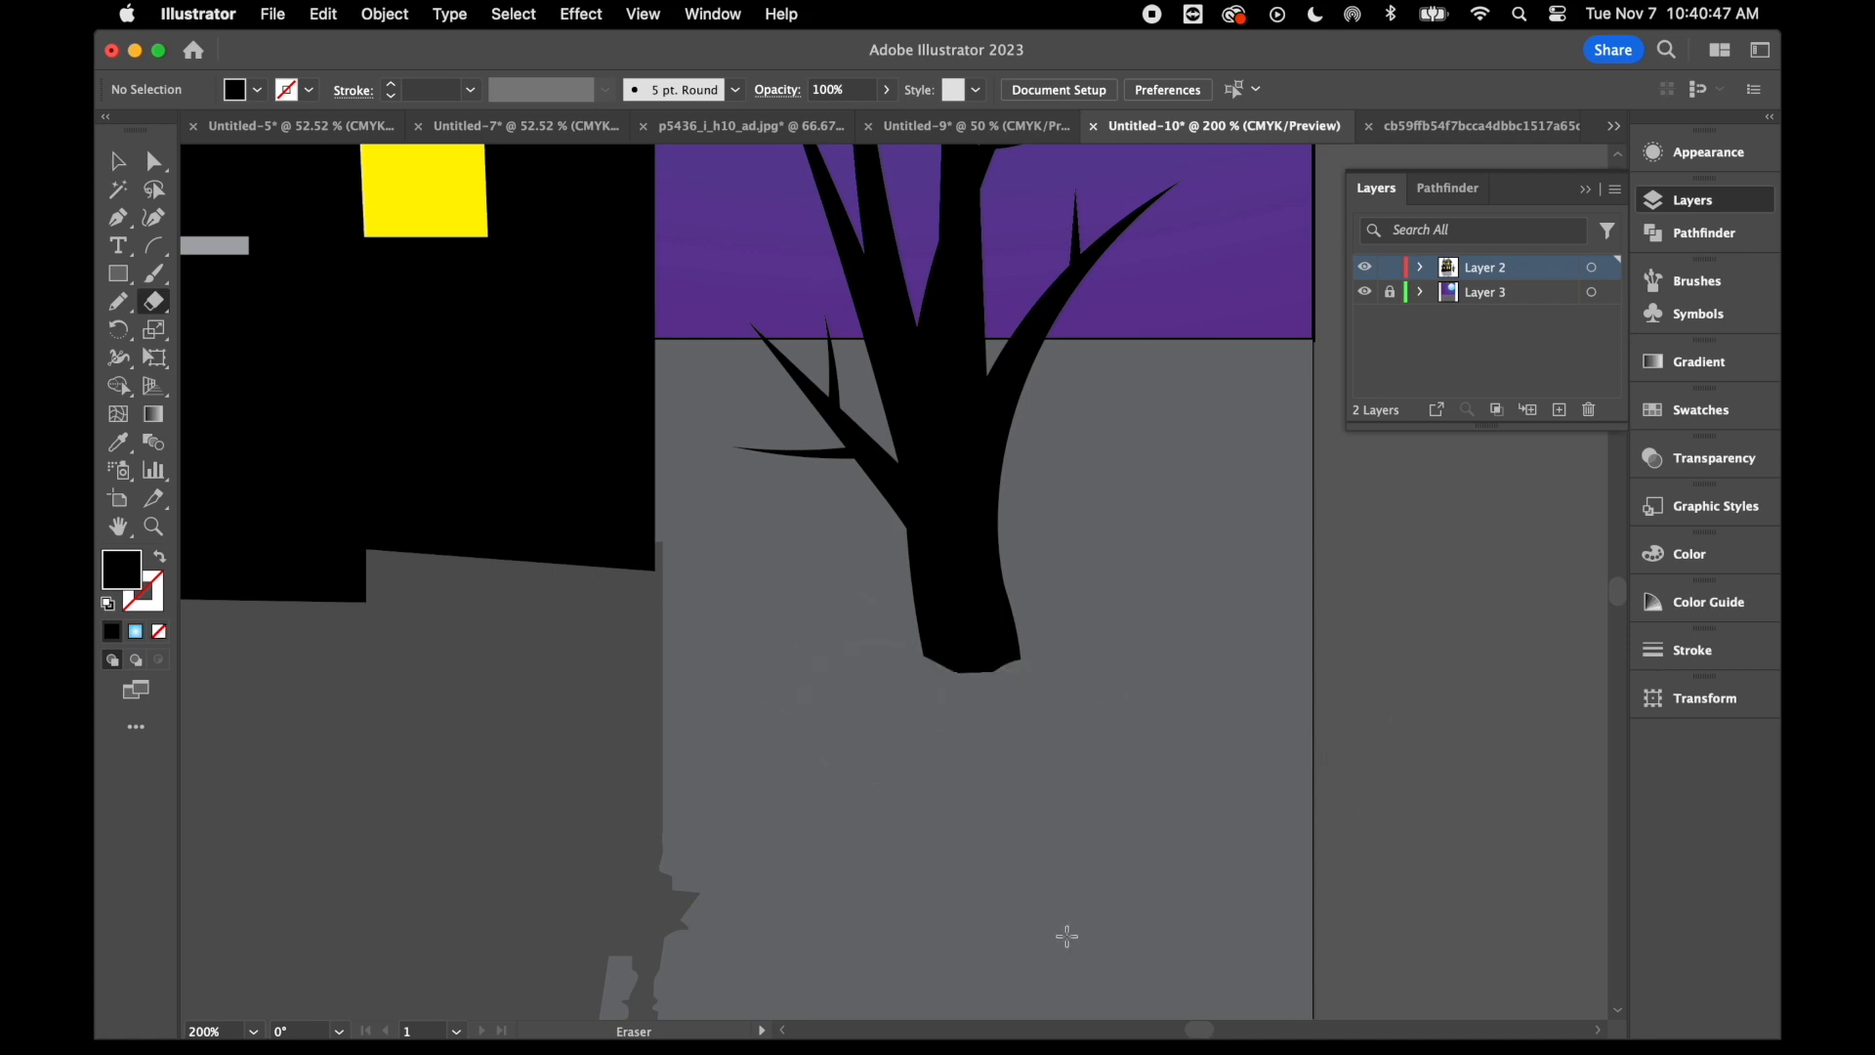
- Select all the tree's shapes and group them
key(super+minus)
key(super+minus)
key(super+minus)
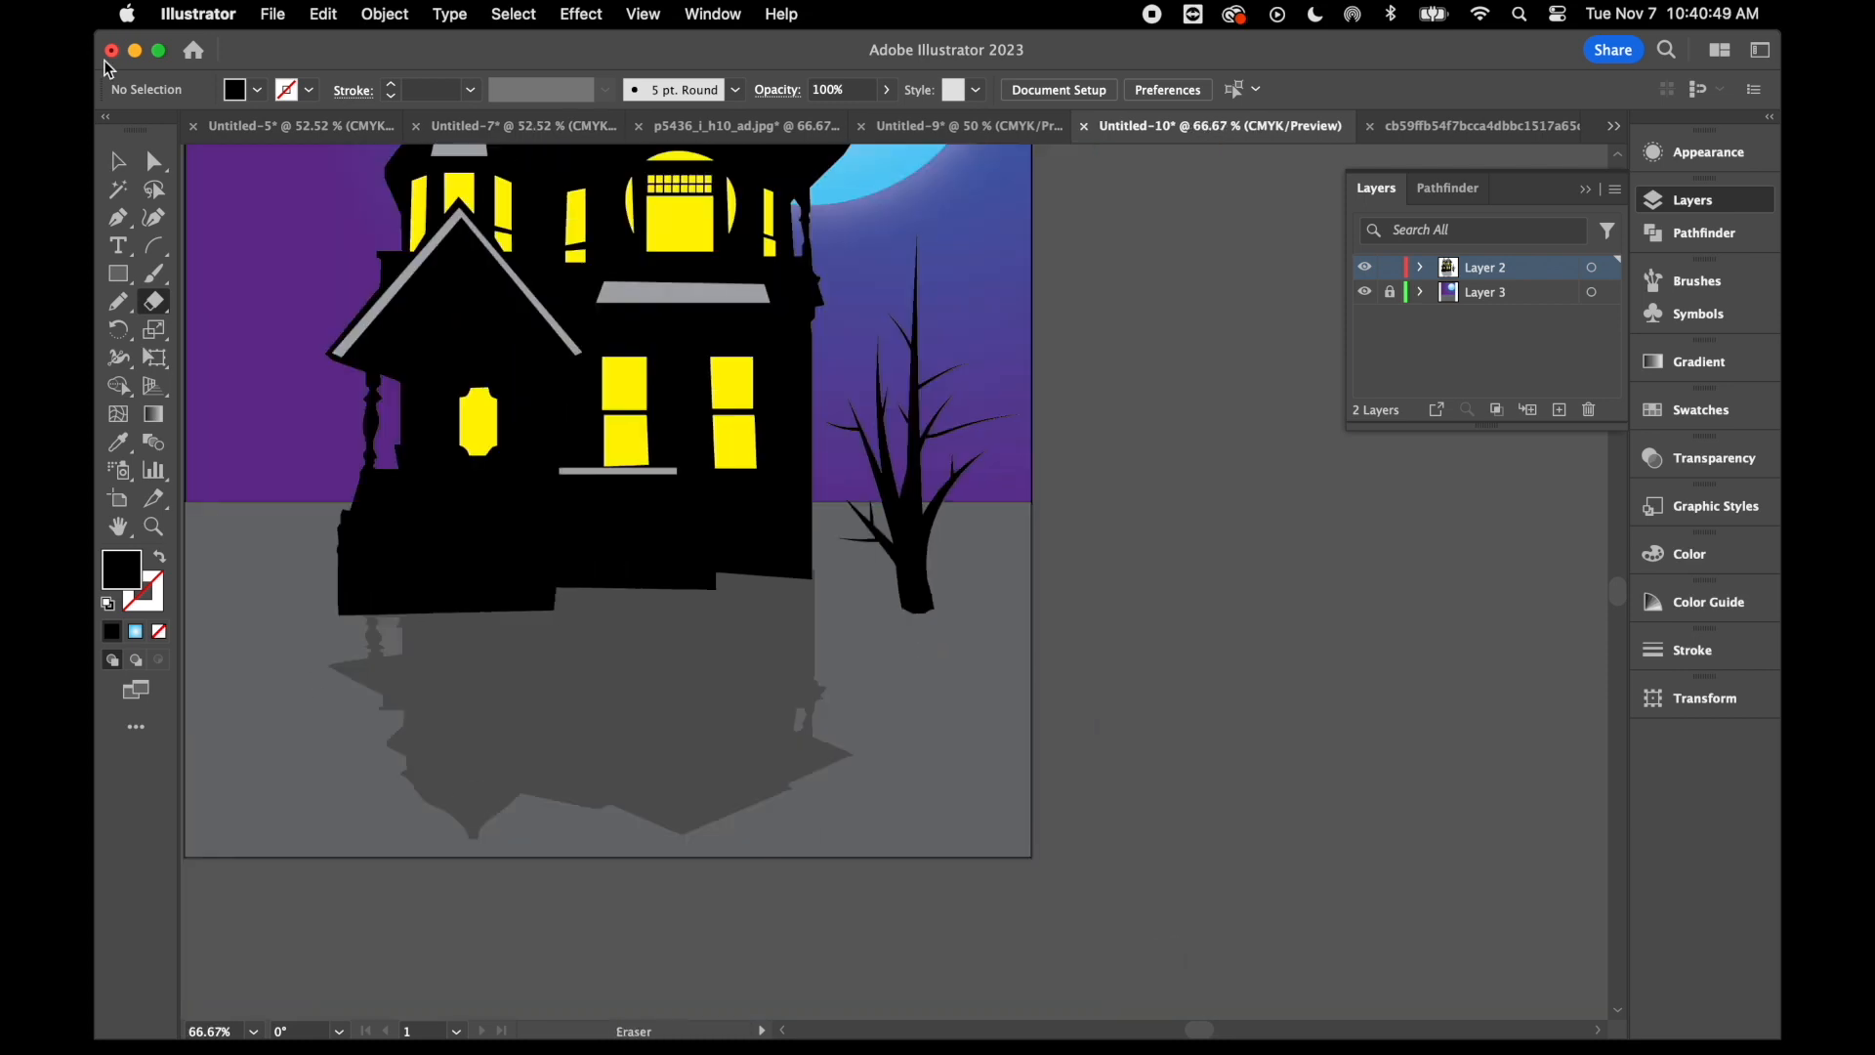
click(119, 162)
drag(954, 336, 889, 601)
drag(849, 665, 849, 665)
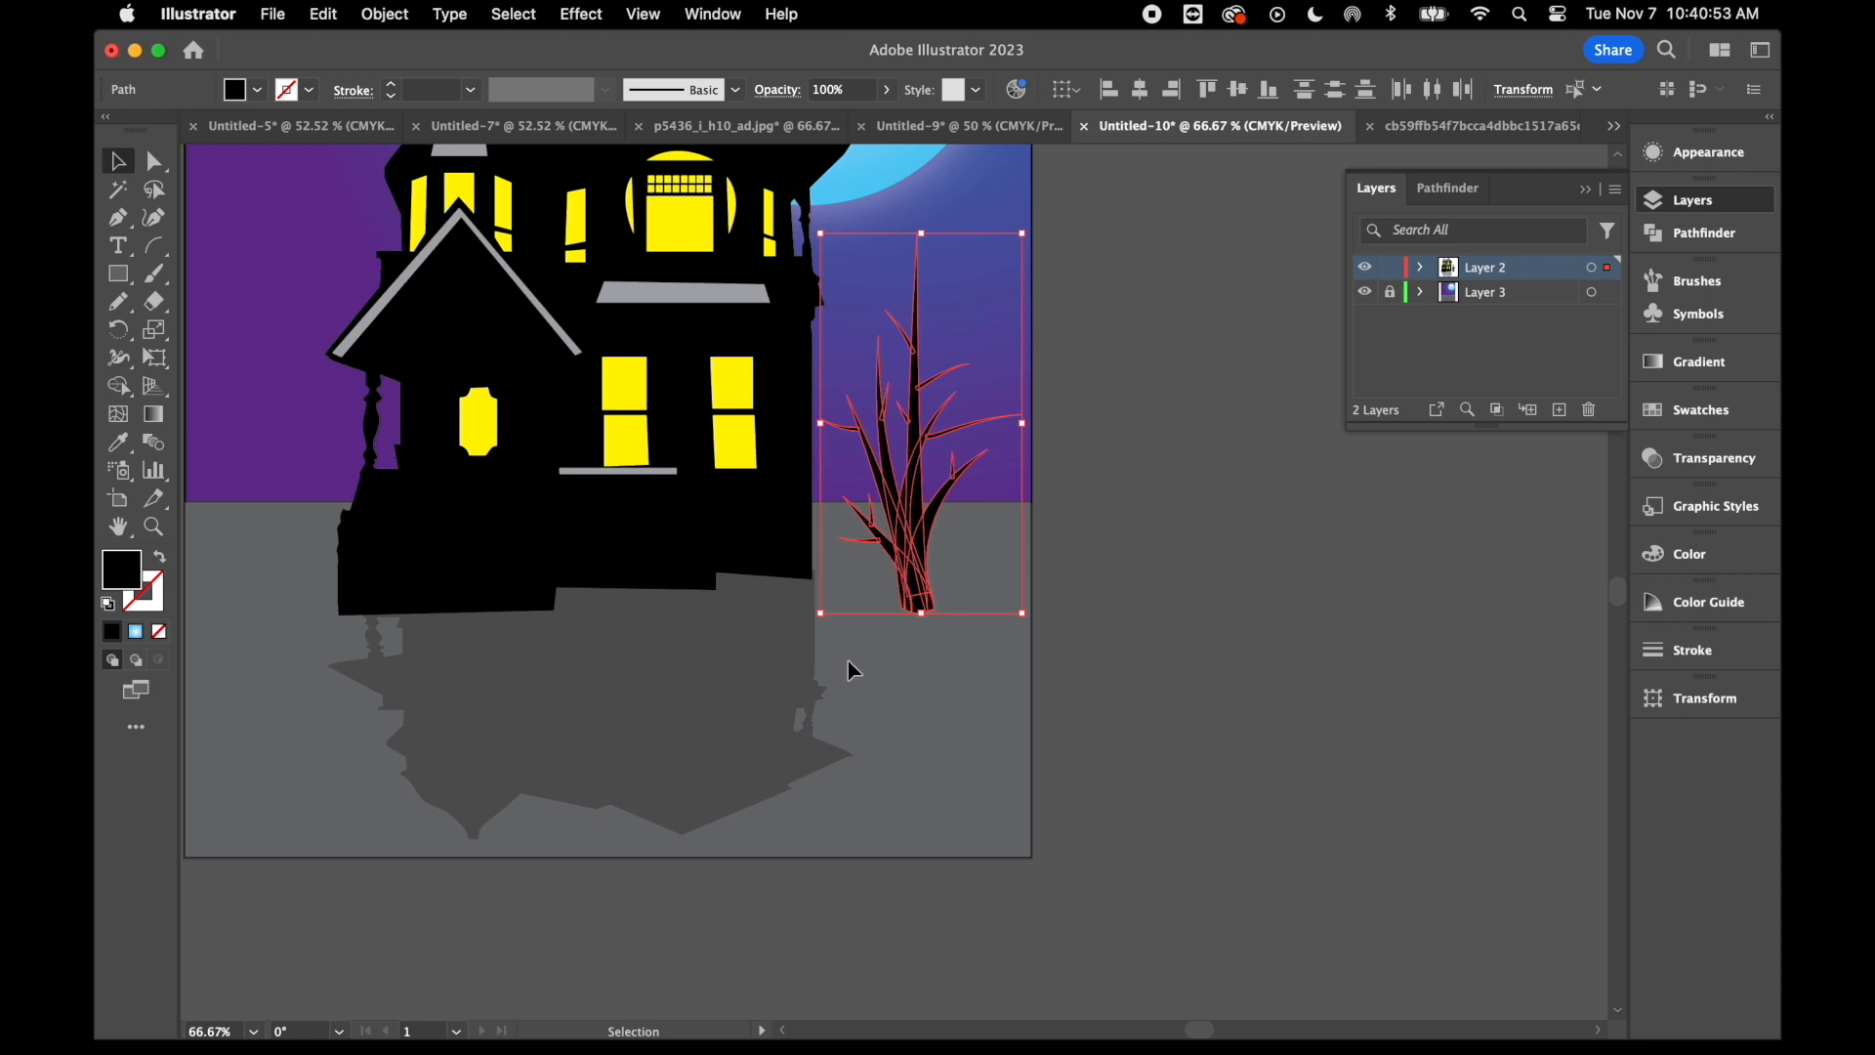
right_click(993, 529)
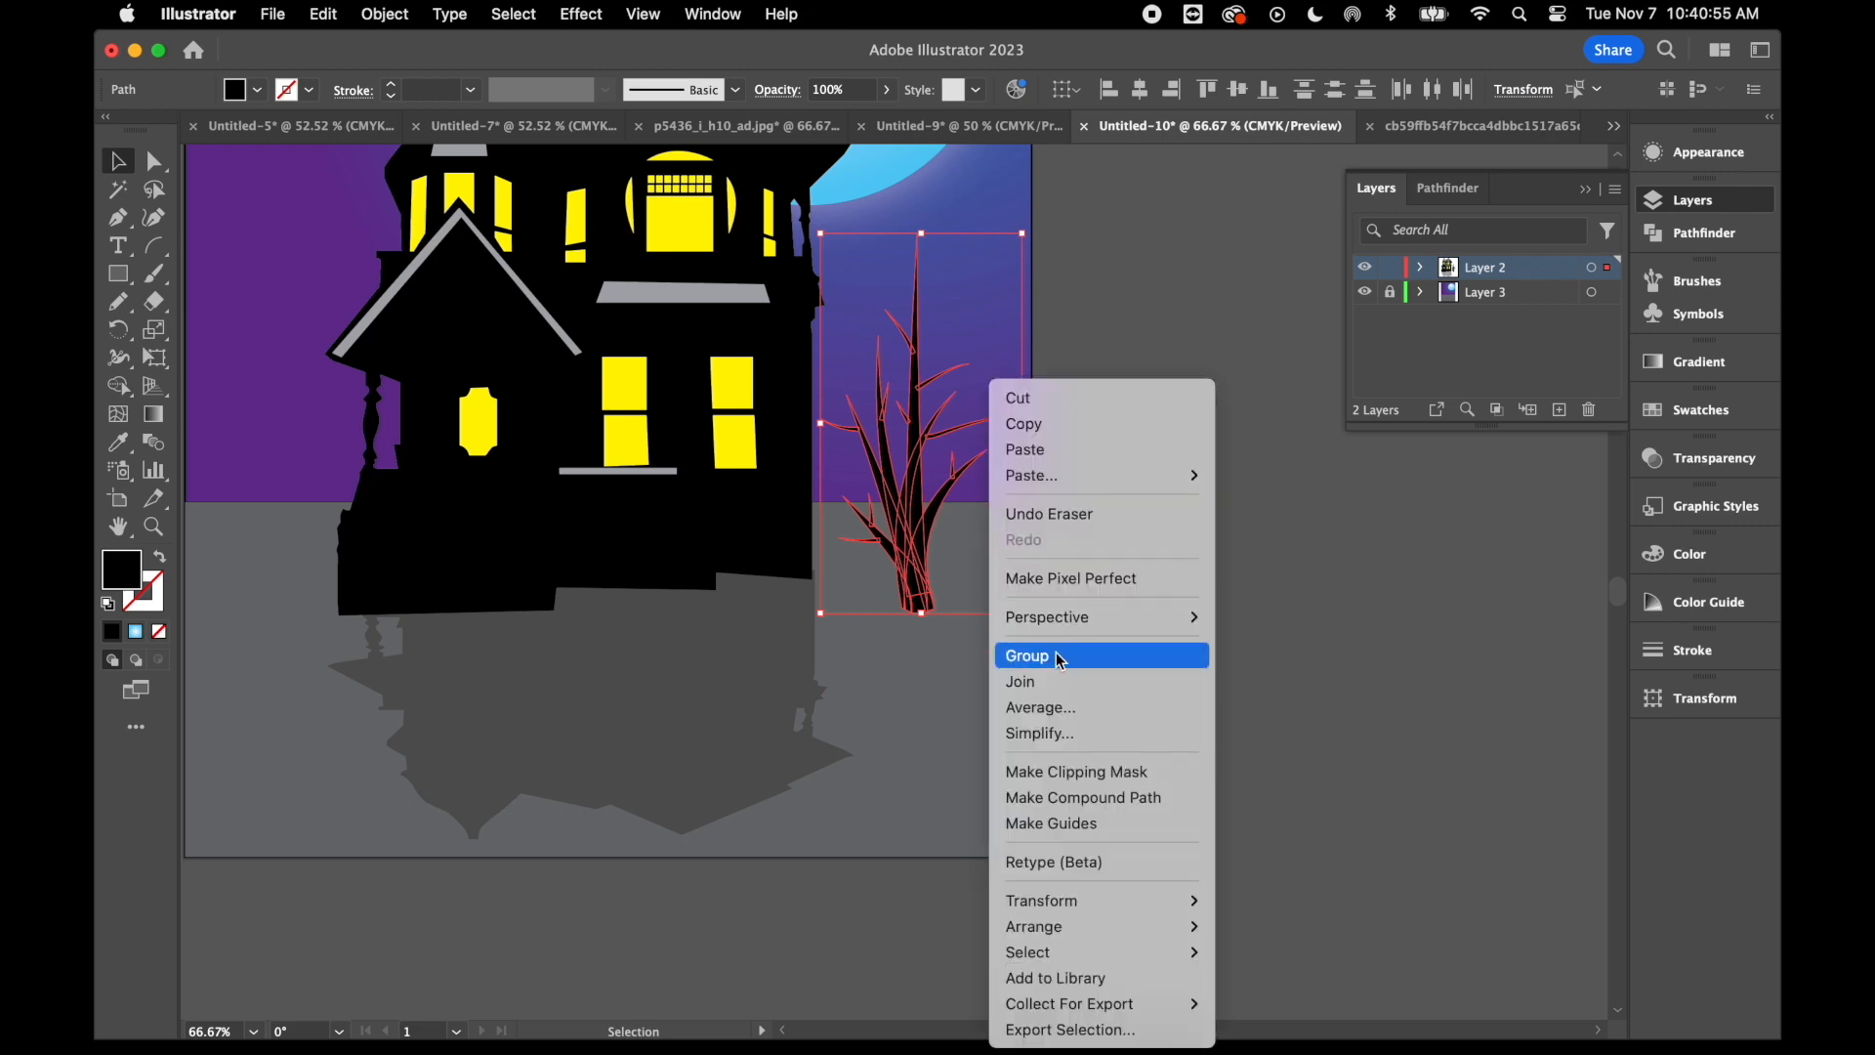
click(1059, 657)
click(1169, 610)
- Duplicate the tree group and place the copy on the ground to the left of the house
click(919, 563)
drag(919, 563, 418, 652)
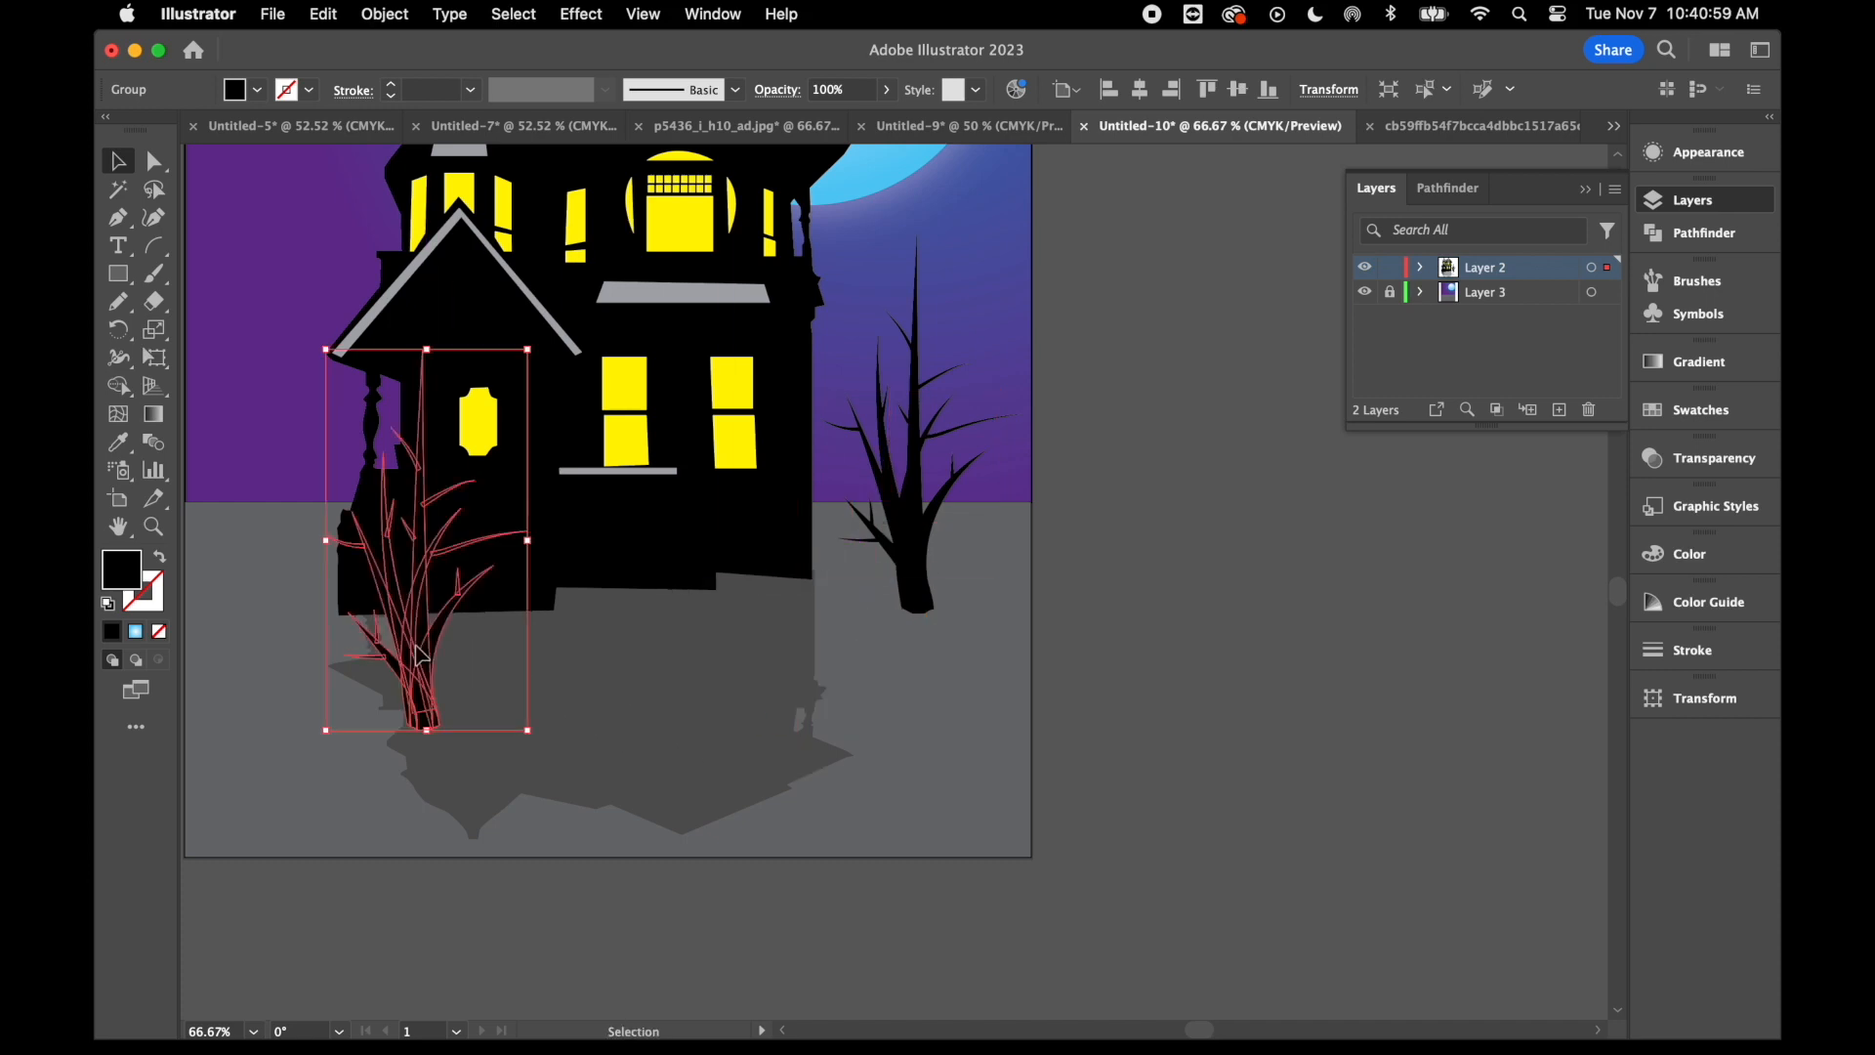
scroll(418, 653, left, 5)
scroll(418, 653, up, 2)
drag(576, 711, 436, 652)
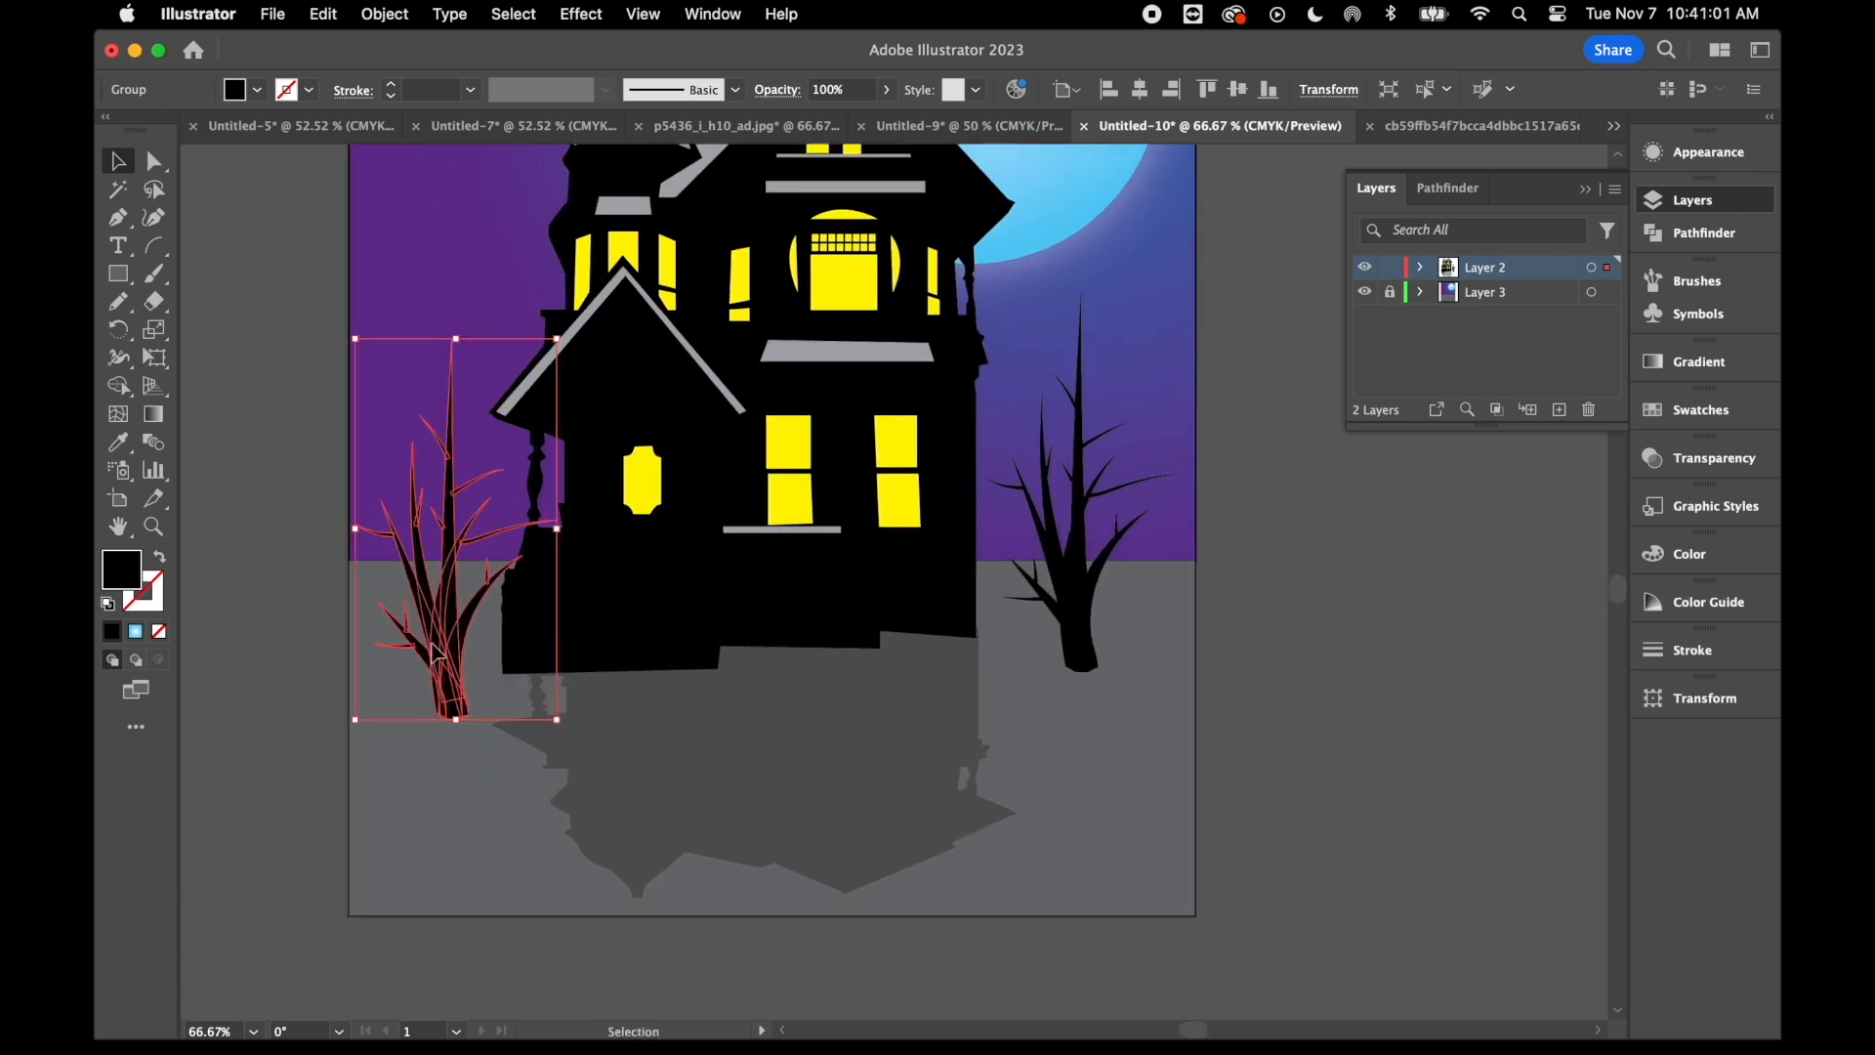
- Move the left tree lower on the ground, then stretch it taller and make it slightly narrower
right_click(457, 612)
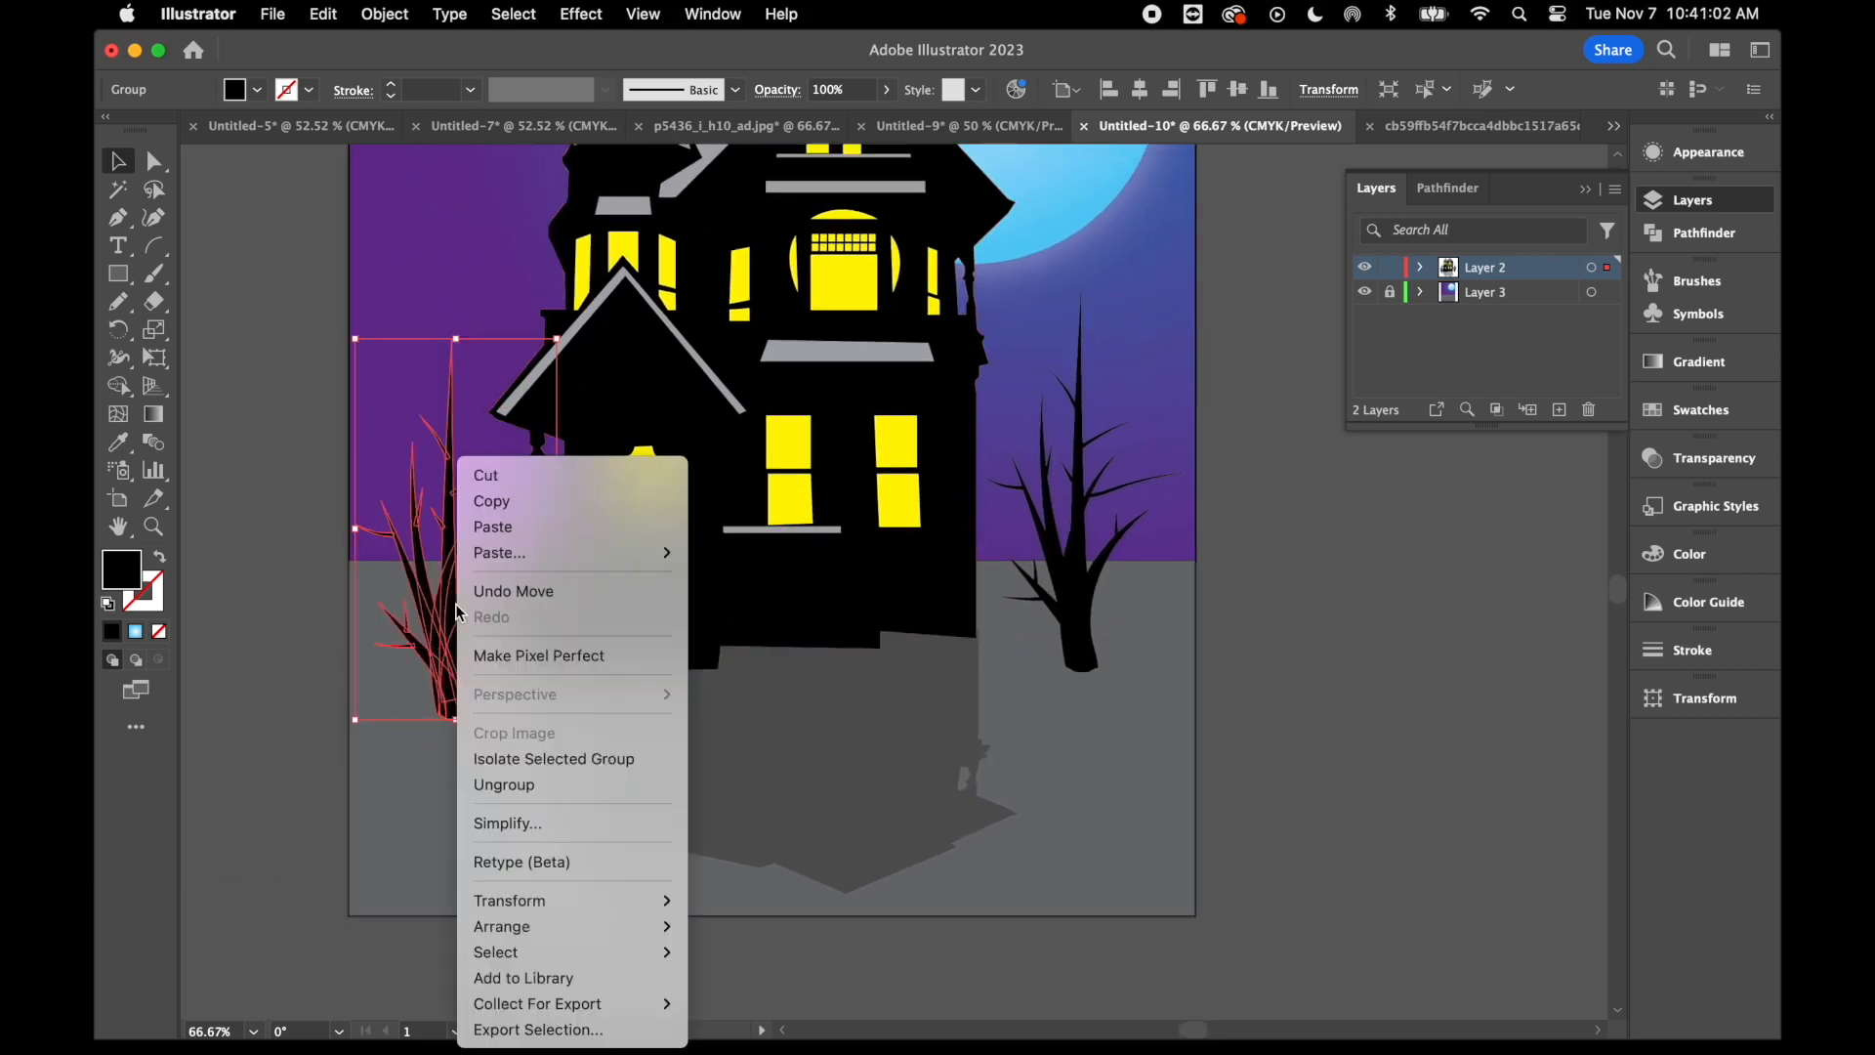
click(1124, 716)
drag(436, 660, 438, 716)
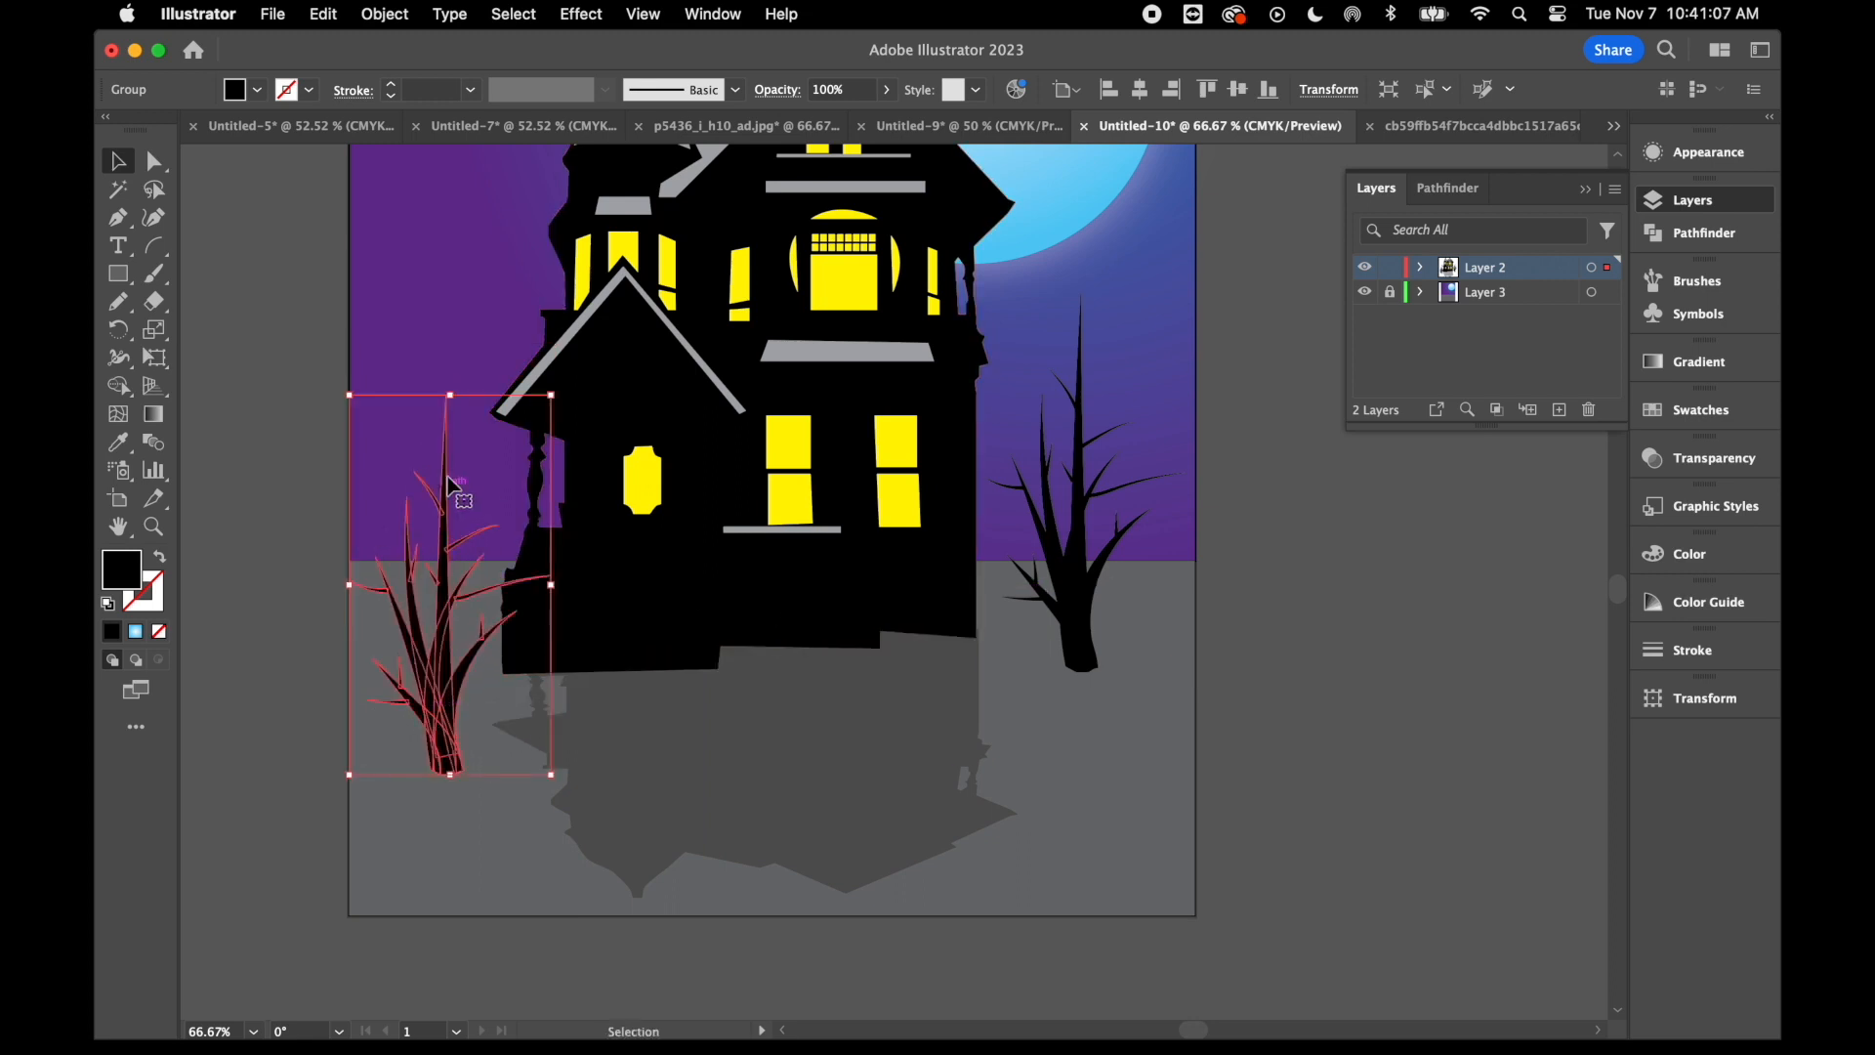
drag(450, 394, 450, 256)
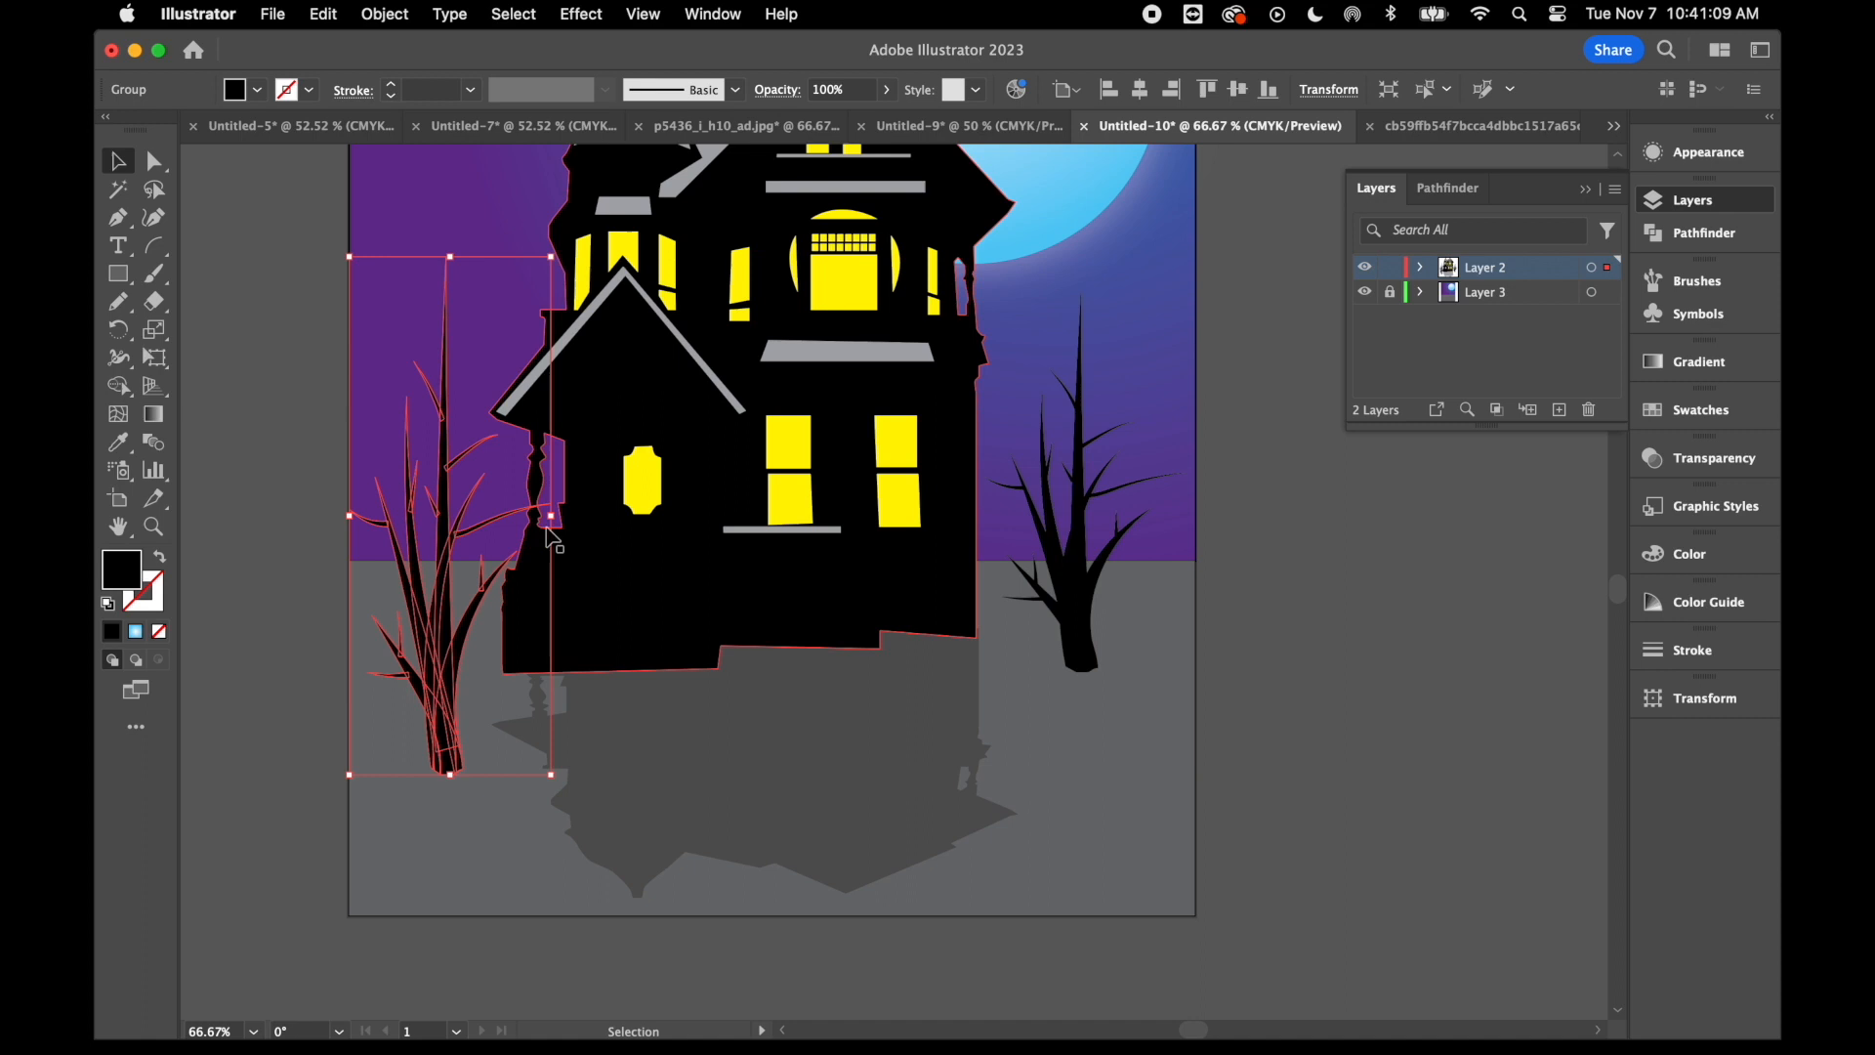
drag(551, 515, 526, 514)
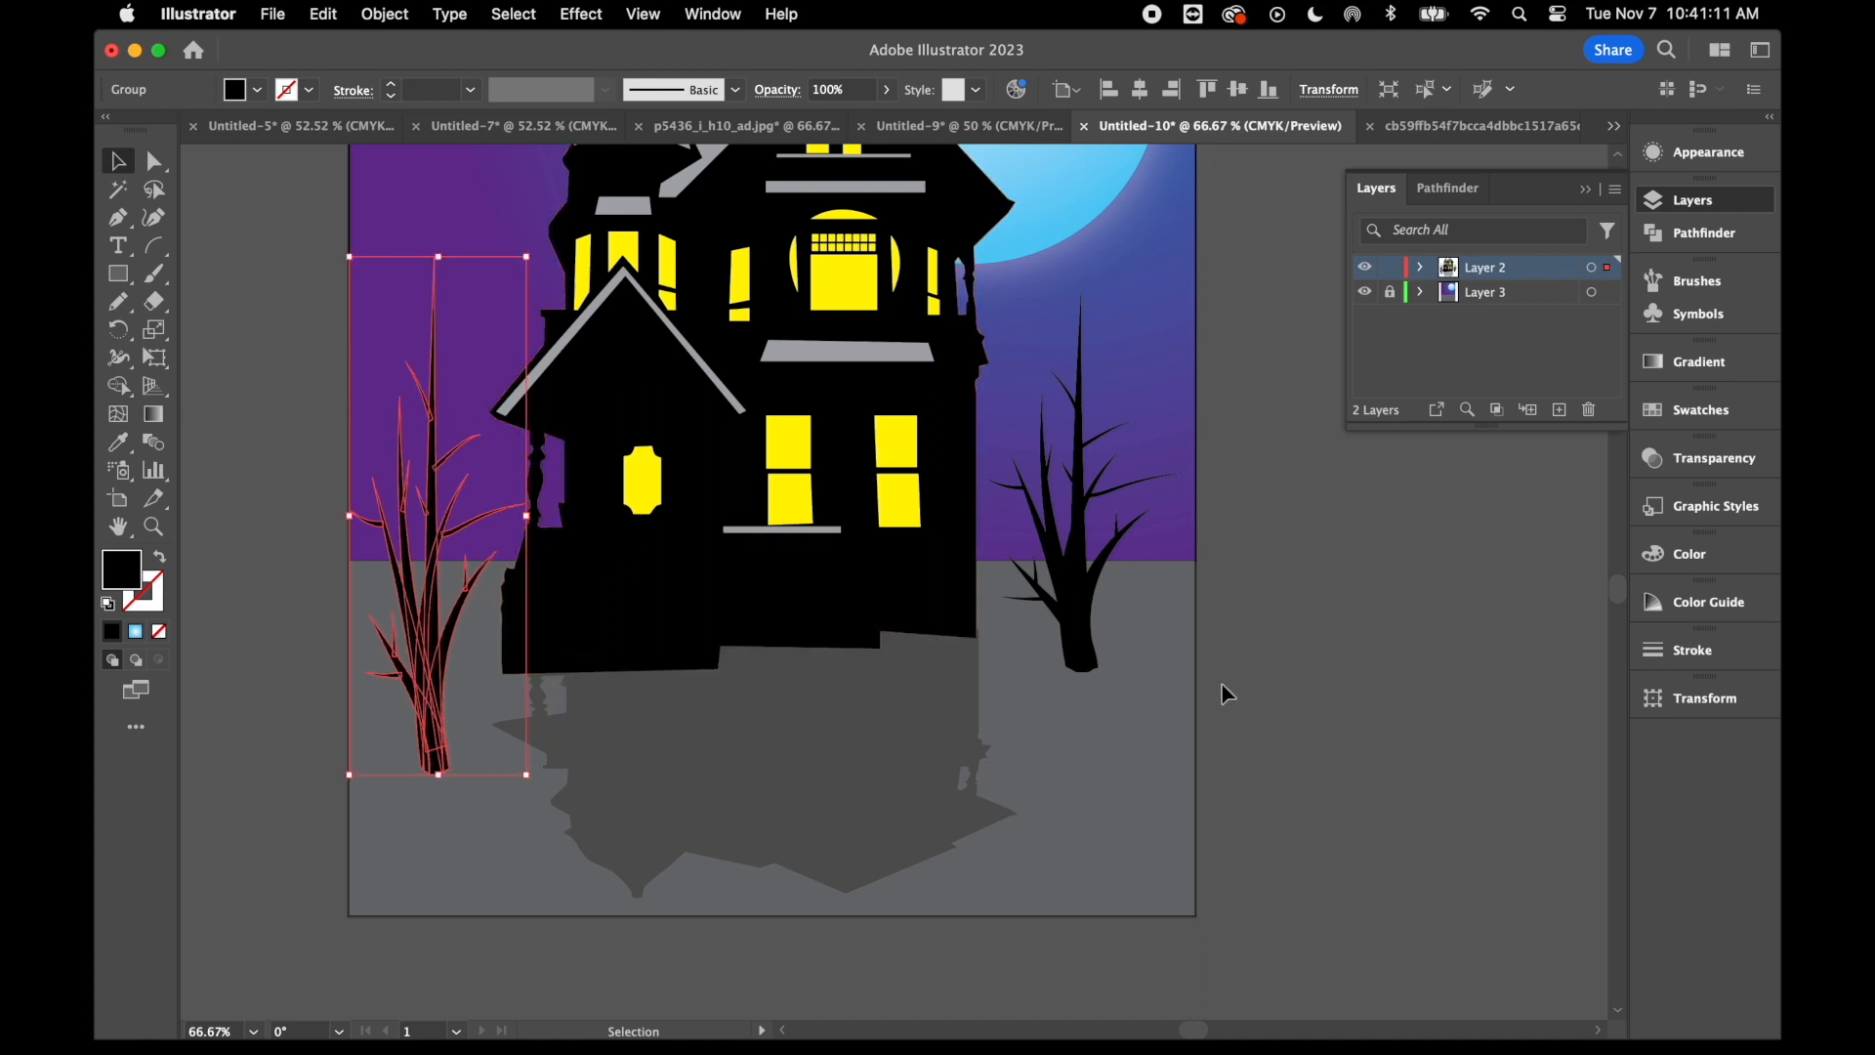
click(1113, 628)
click(1075, 459)
right_click(1068, 457)
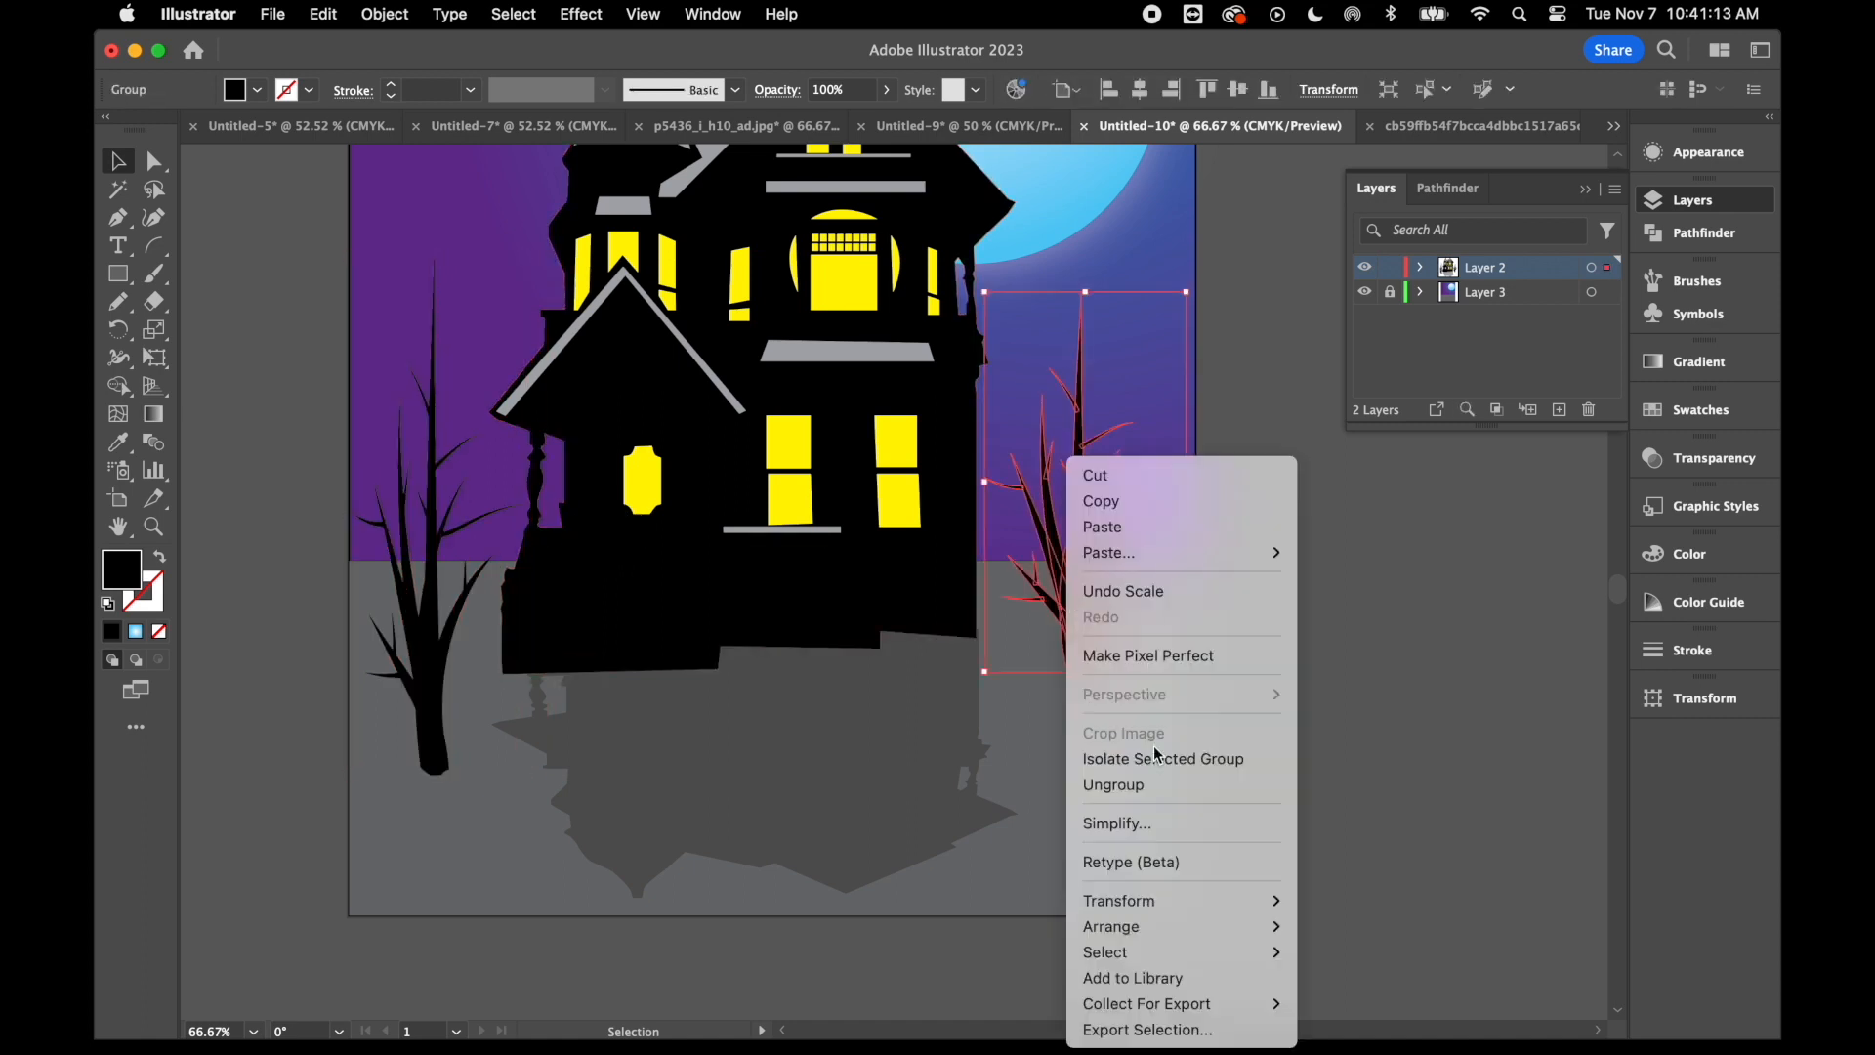
click(1372, 531)
- Duplicate the tree right of the house and reflect the copy across the horizontal axis
click(1120, 544)
click(1085, 566)
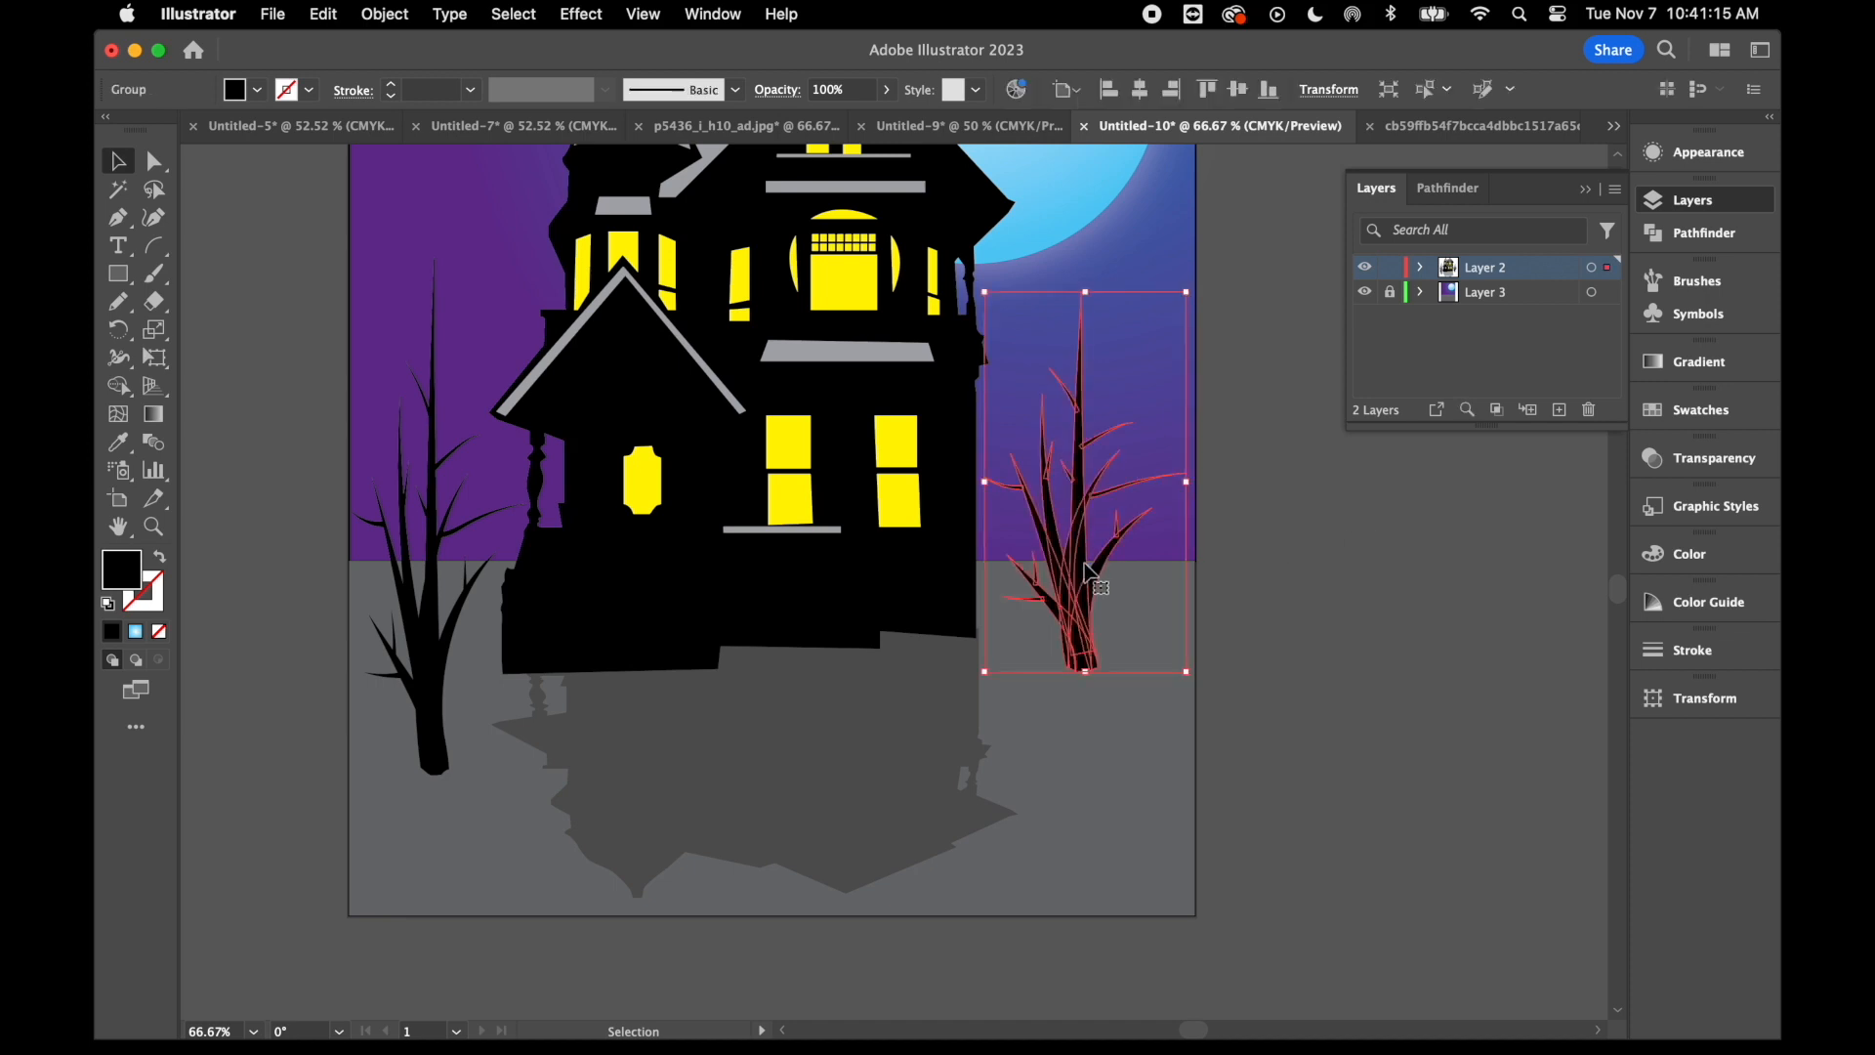
drag(1086, 566, 893, 642)
right_click(936, 672)
mouse_move(1073, 909)
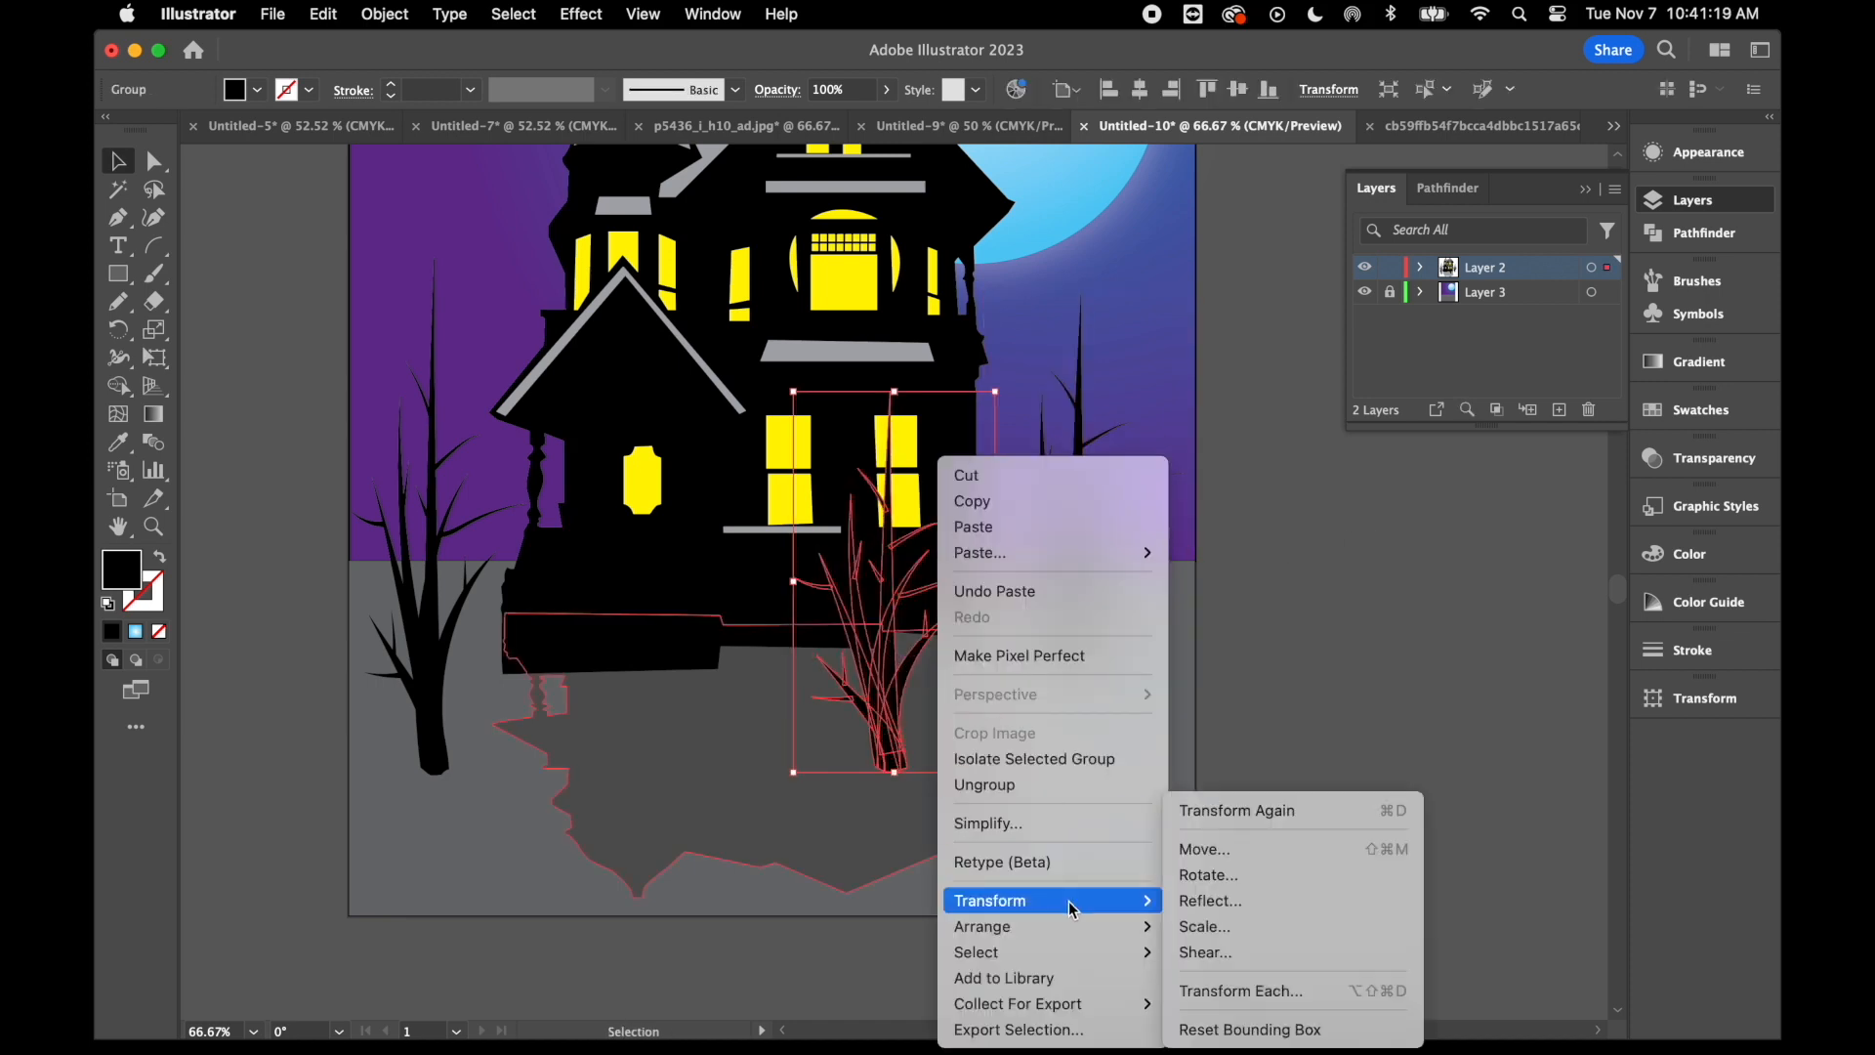
click(1281, 909)
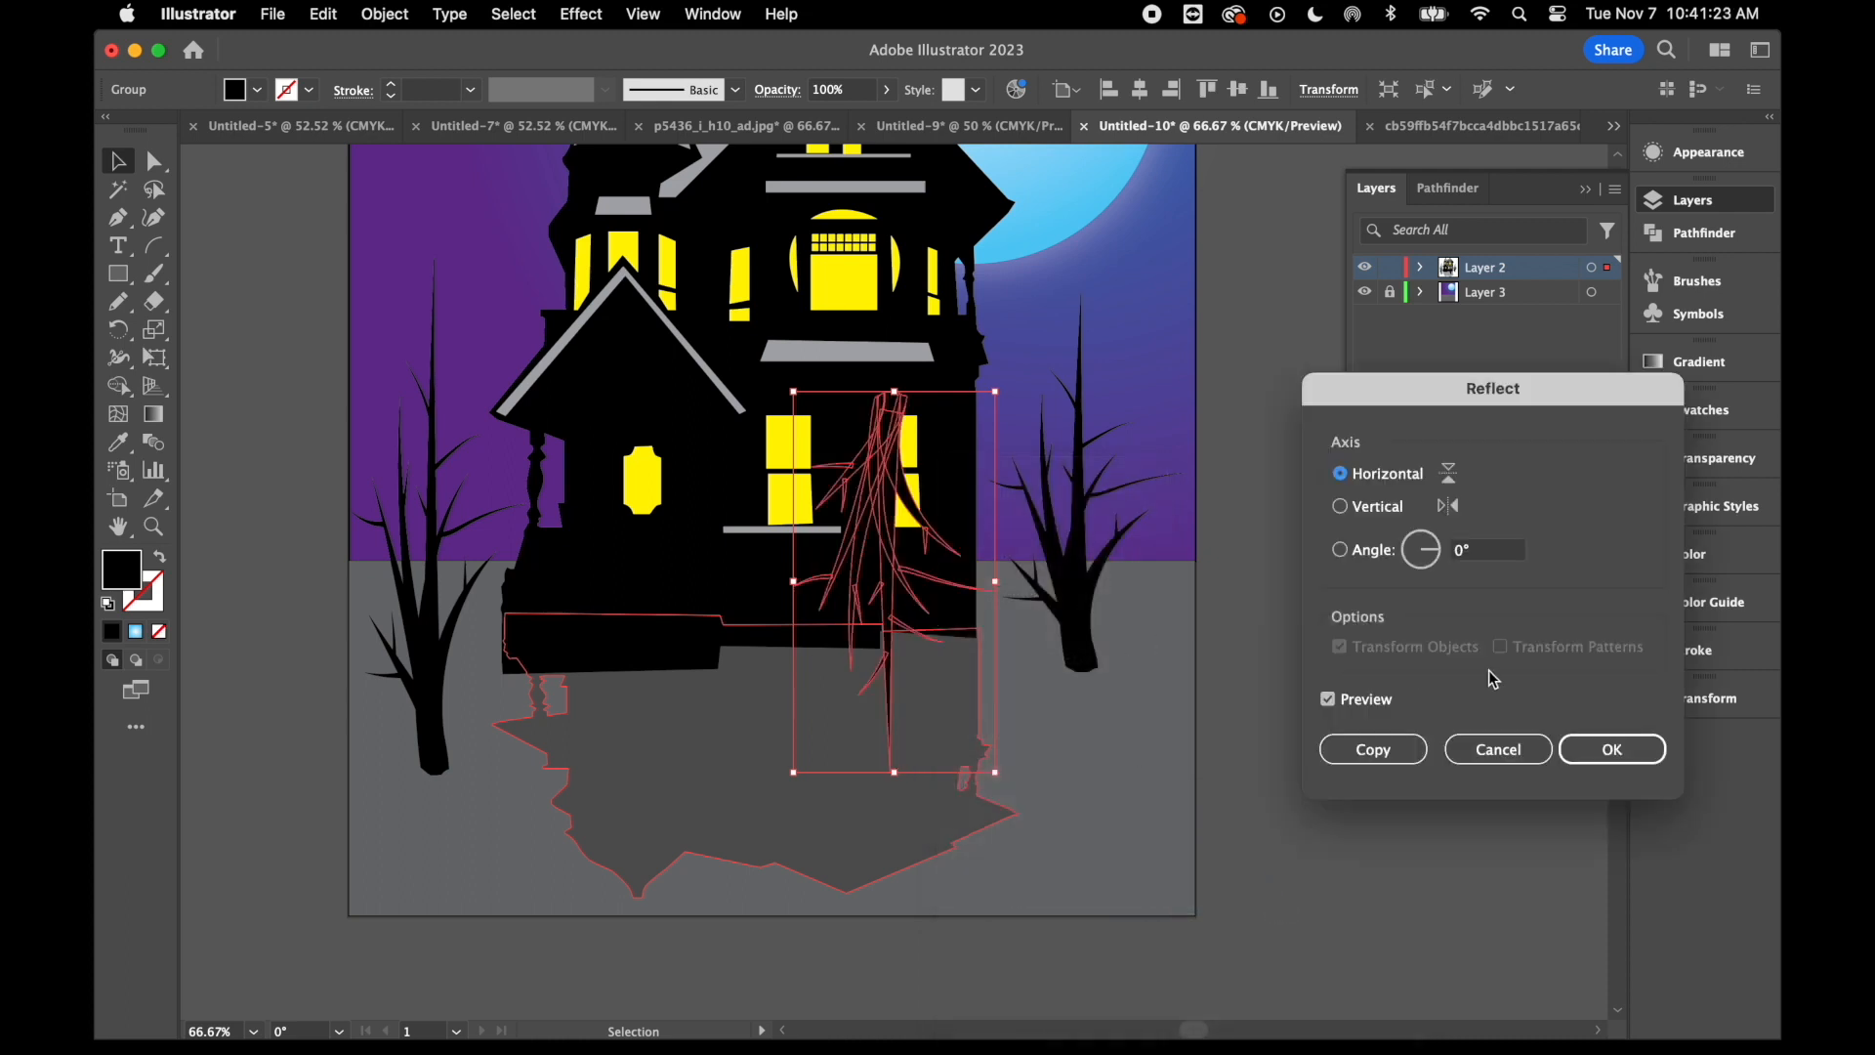
click(1607, 750)
- Align the upside-down tree with the base of the right tree's trunk and shorten it to fit inside the artboard
drag(893, 505, 1087, 731)
scroll(1176, 892, down, 3)
drag(1065, 895, 1068, 766)
drag(1049, 600, 1057, 604)
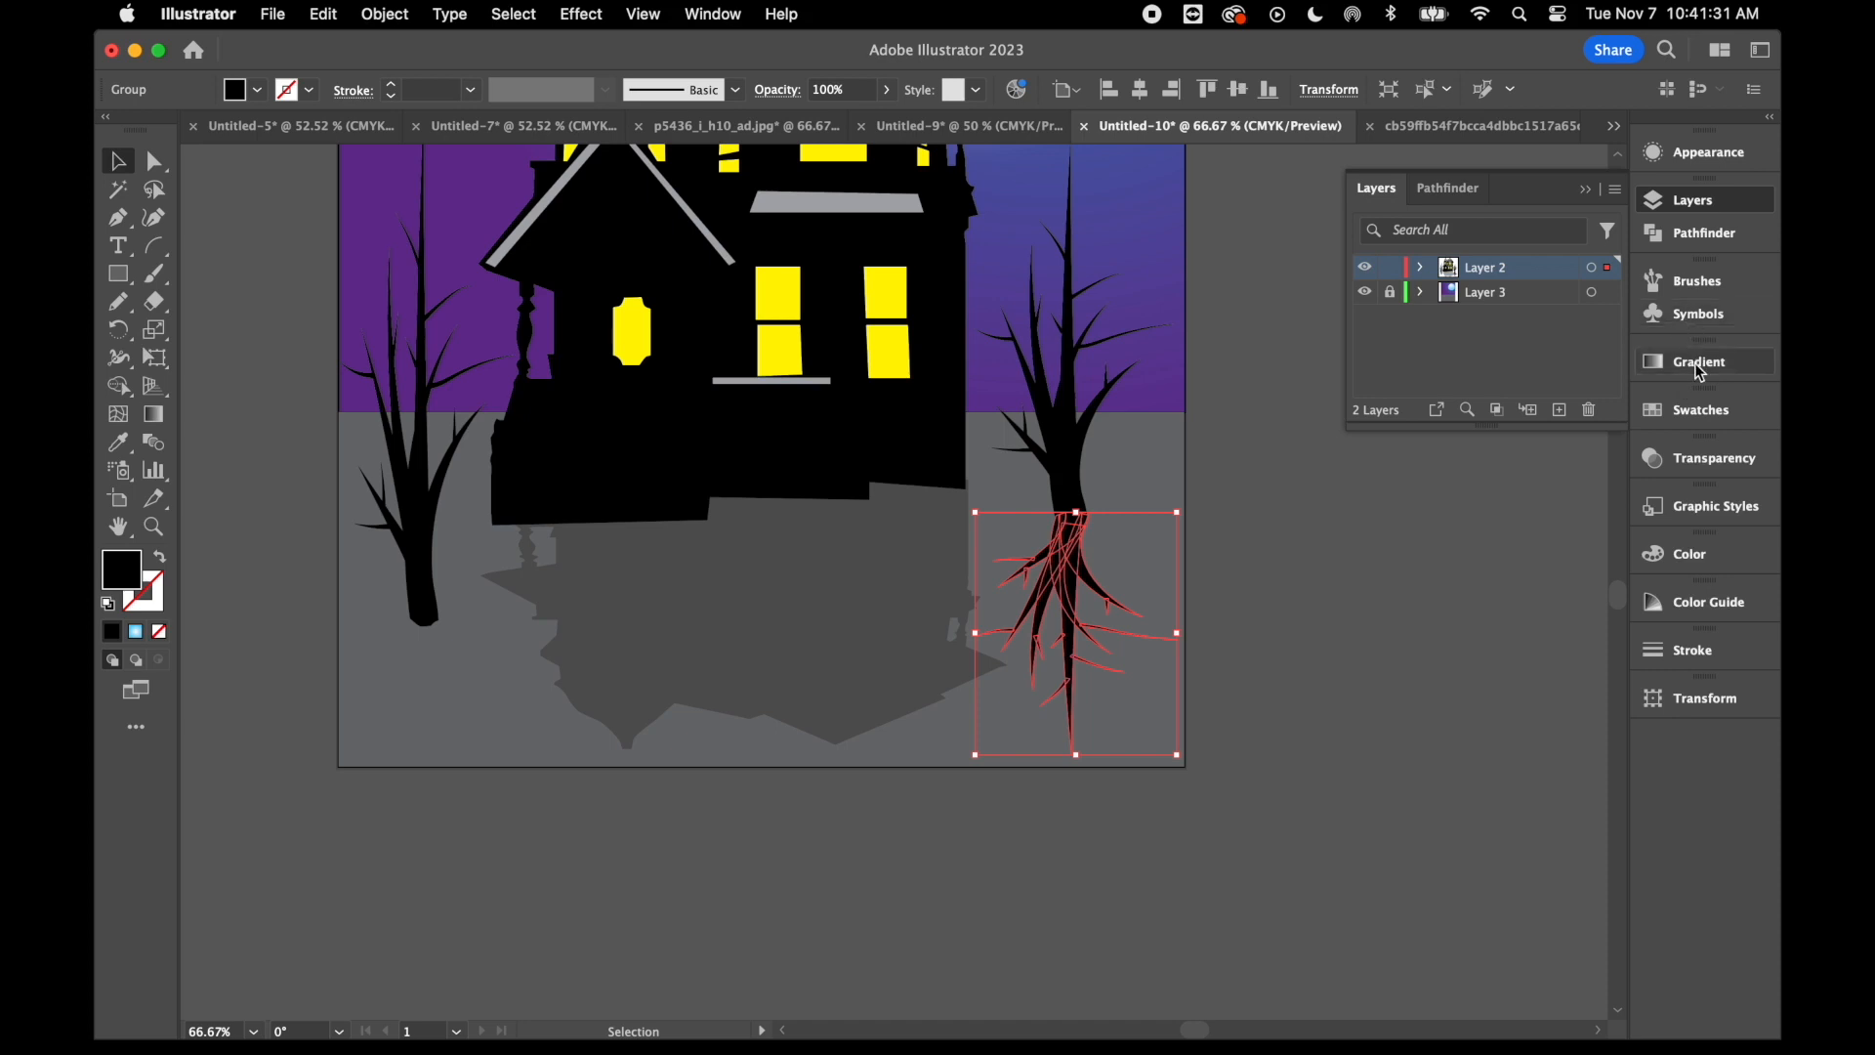
- Fill the reflected tree with a medium-light gray swatch and set its blend mode to Multiply
click(1700, 410)
scroll(1483, 503, down, 3)
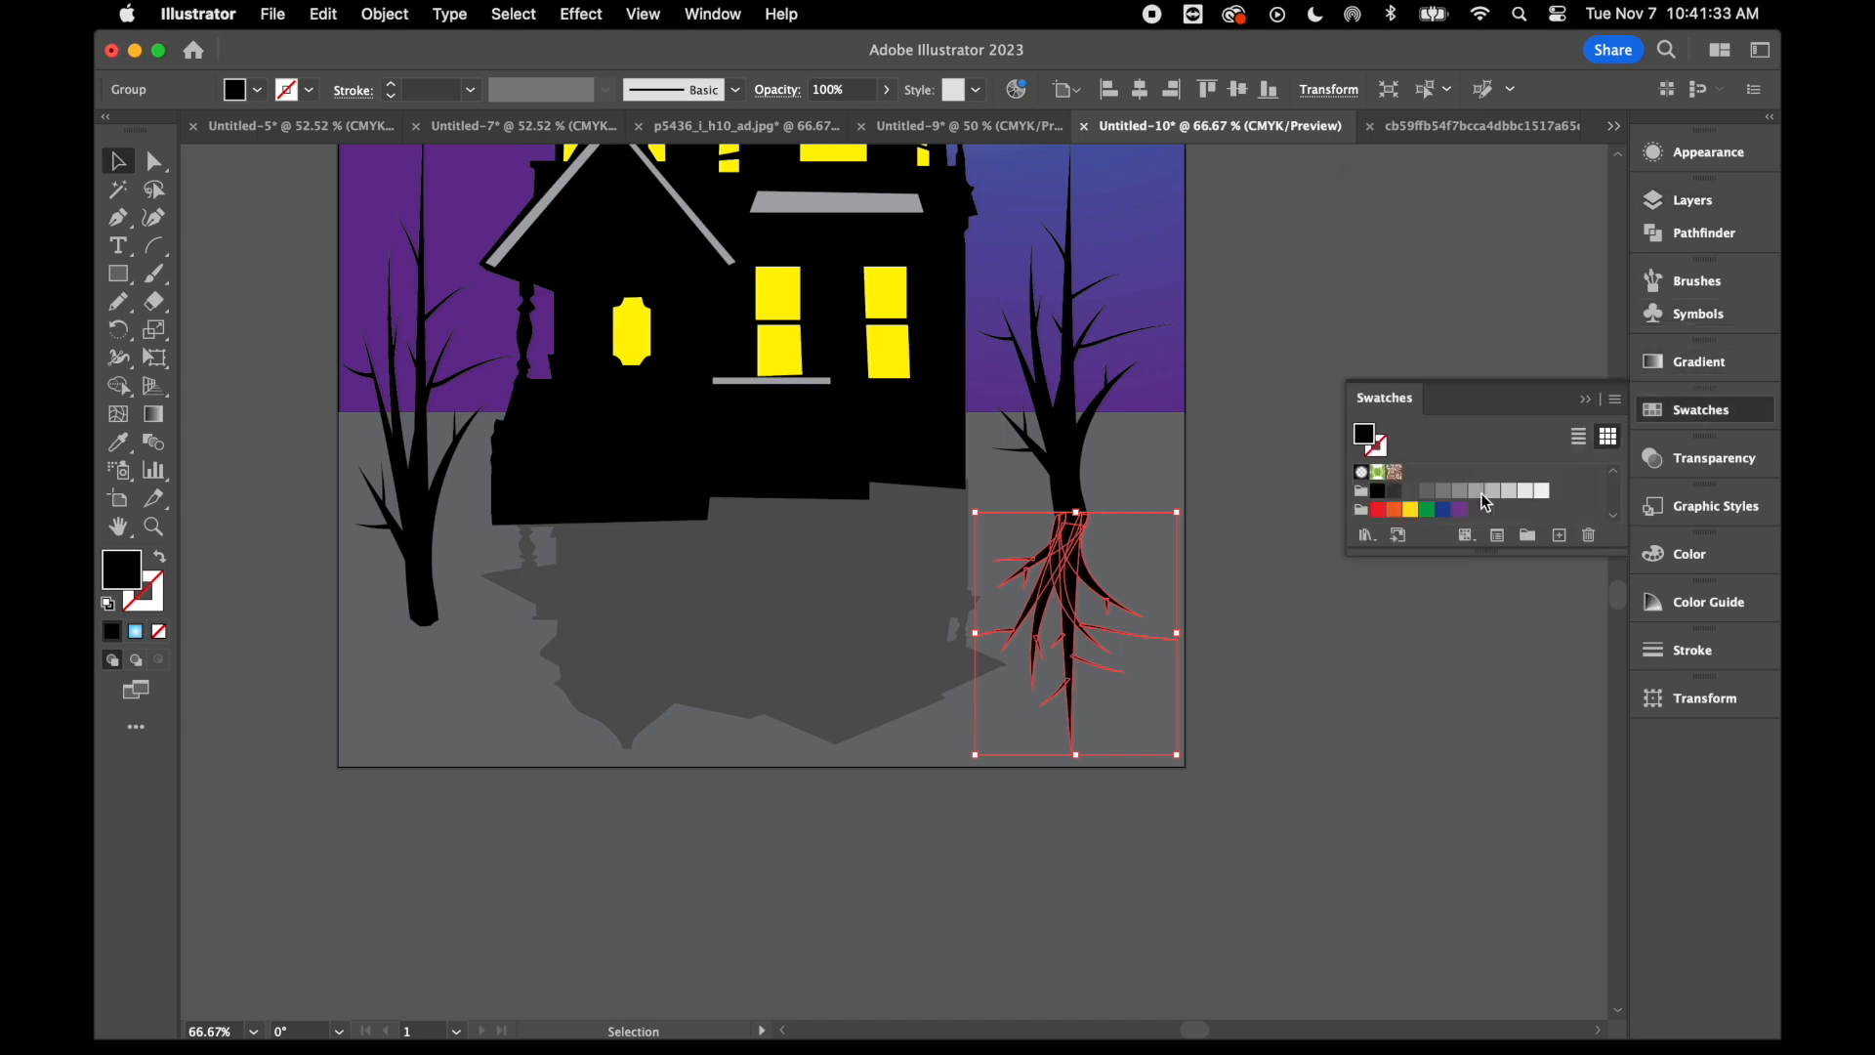
click(1477, 490)
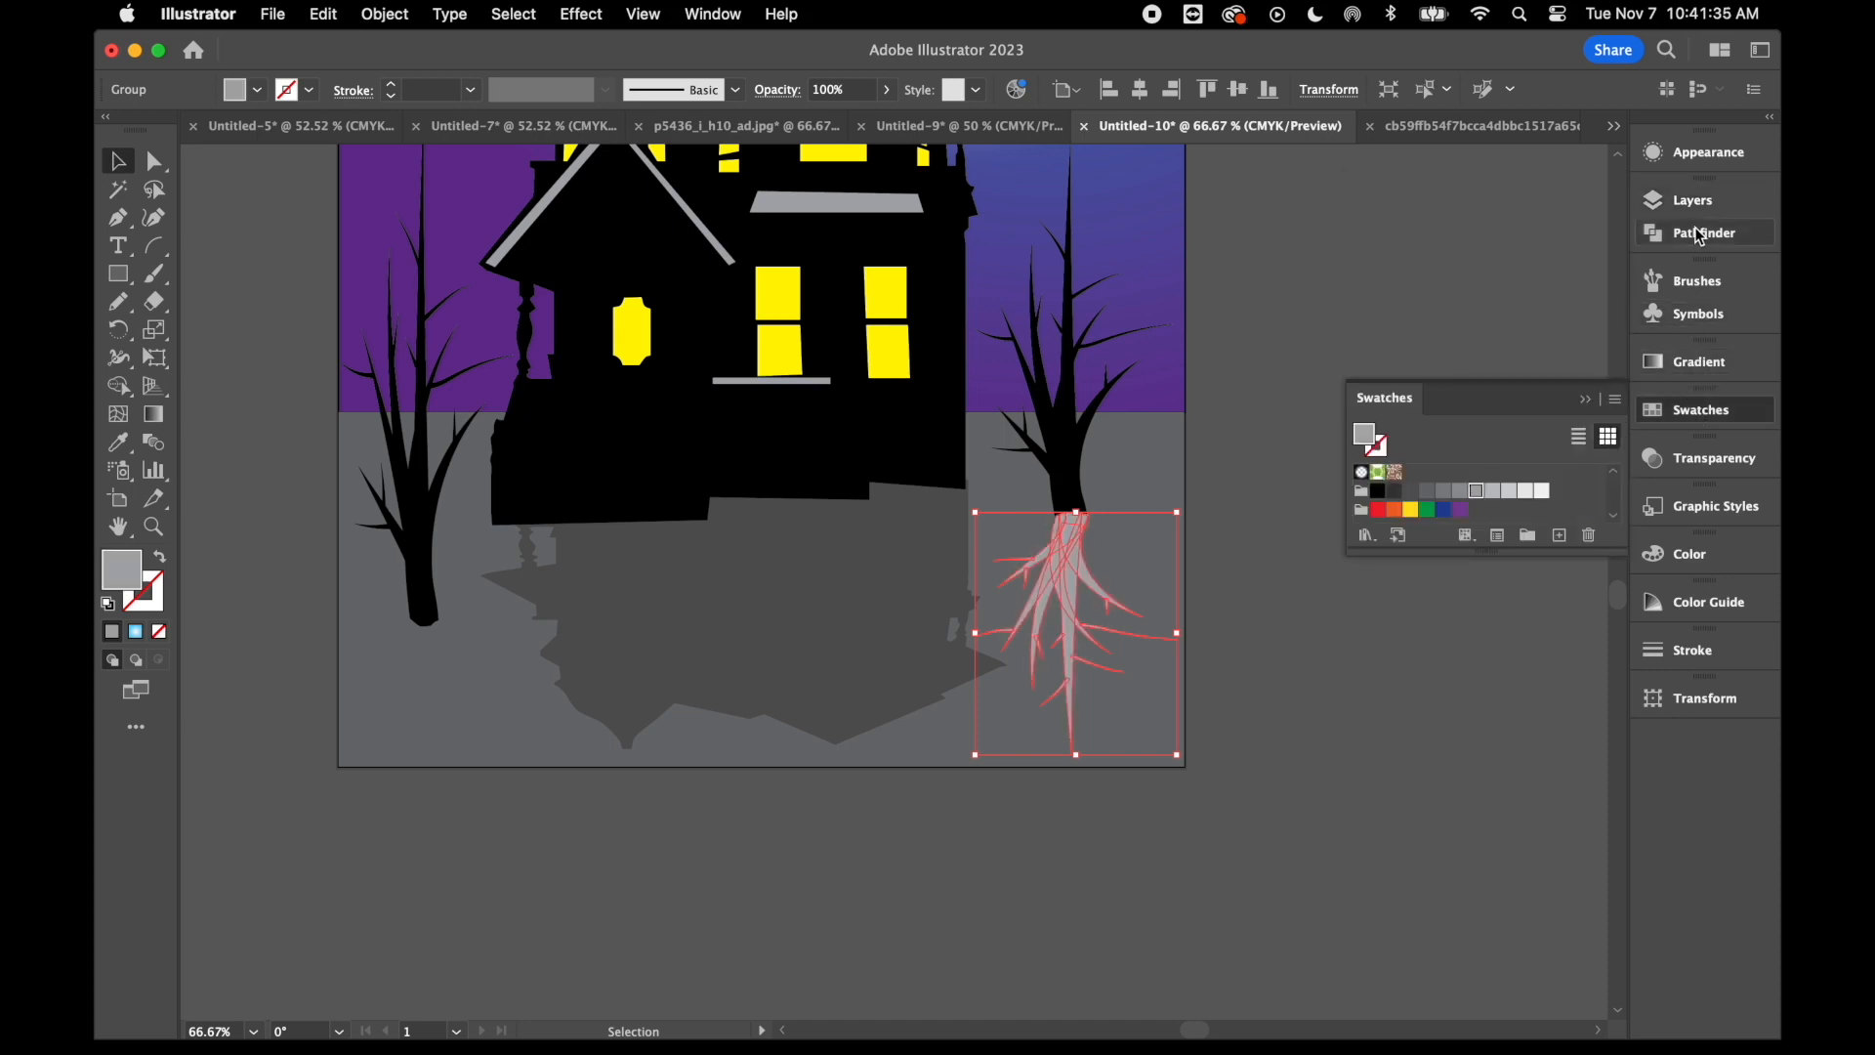
click(1694, 459)
click(1458, 485)
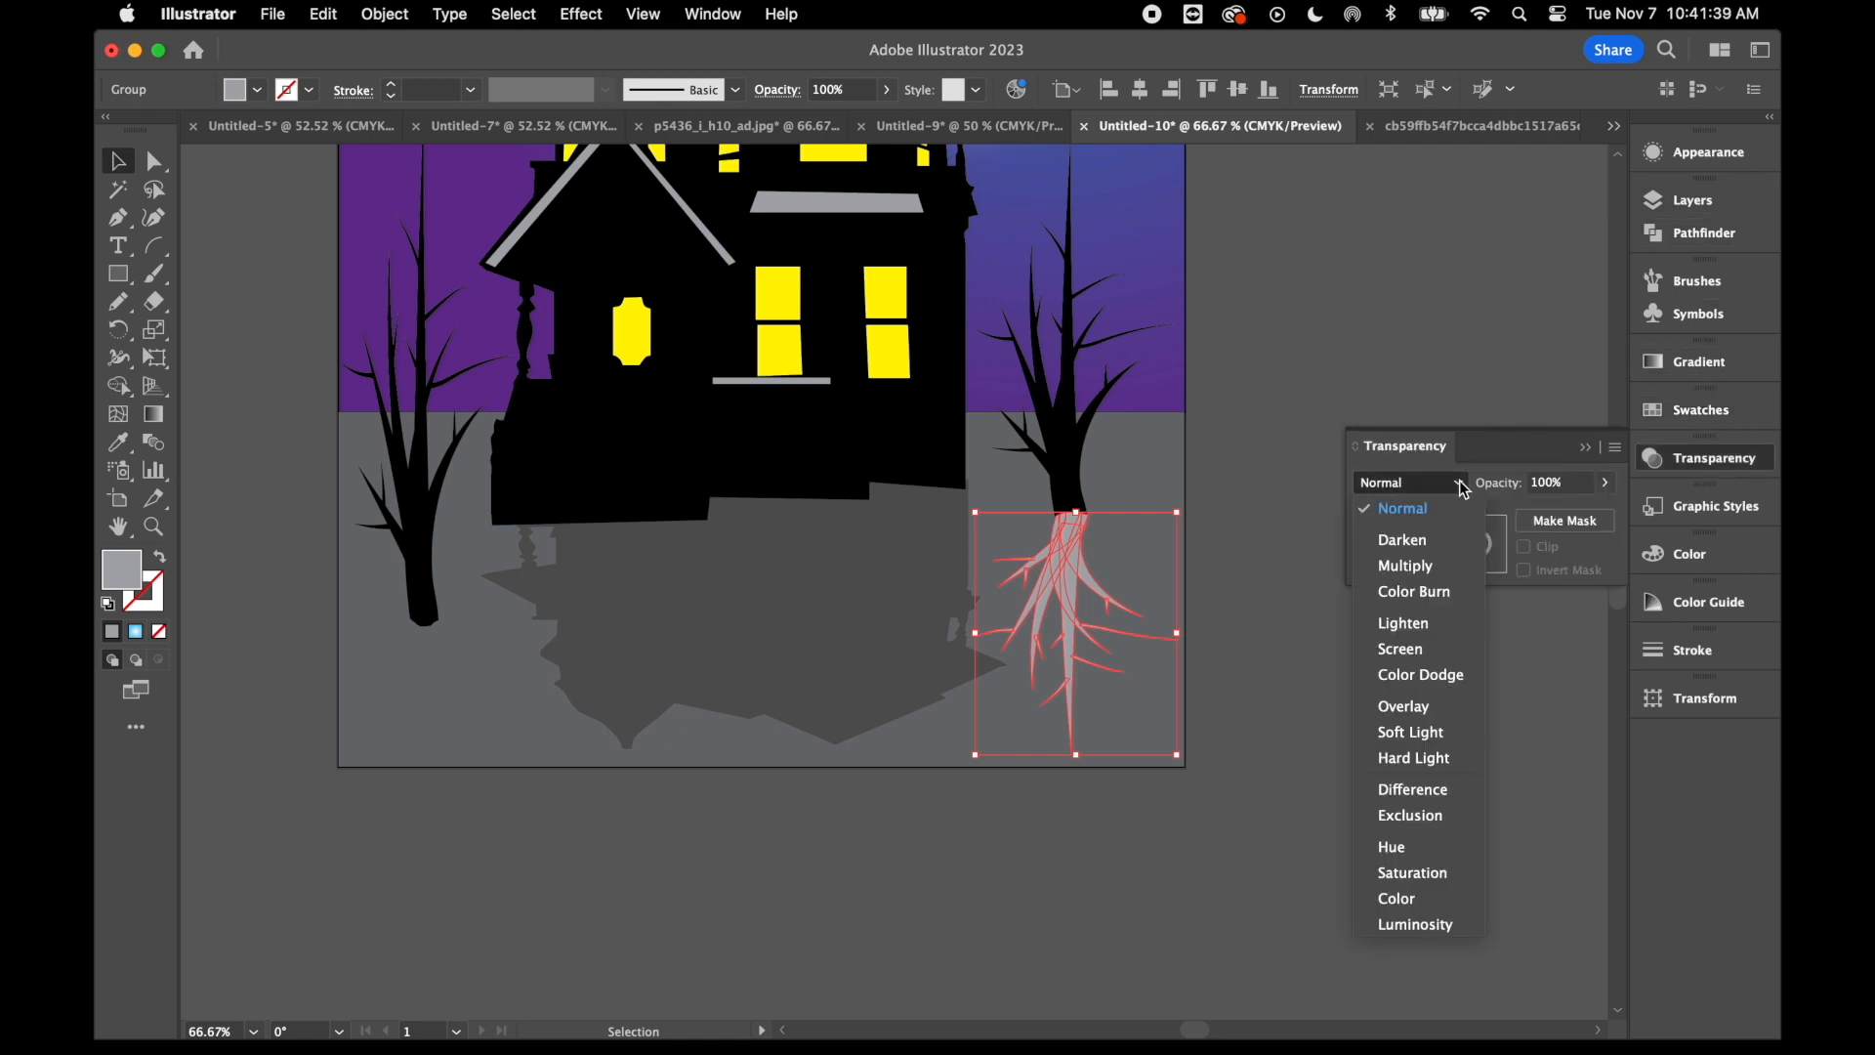
click(1416, 566)
click(1187, 580)
- Place a copy of the tree shadow beneath the left tree's trunk and send both tree shadows to the back
drag(1074, 592, 400, 635)
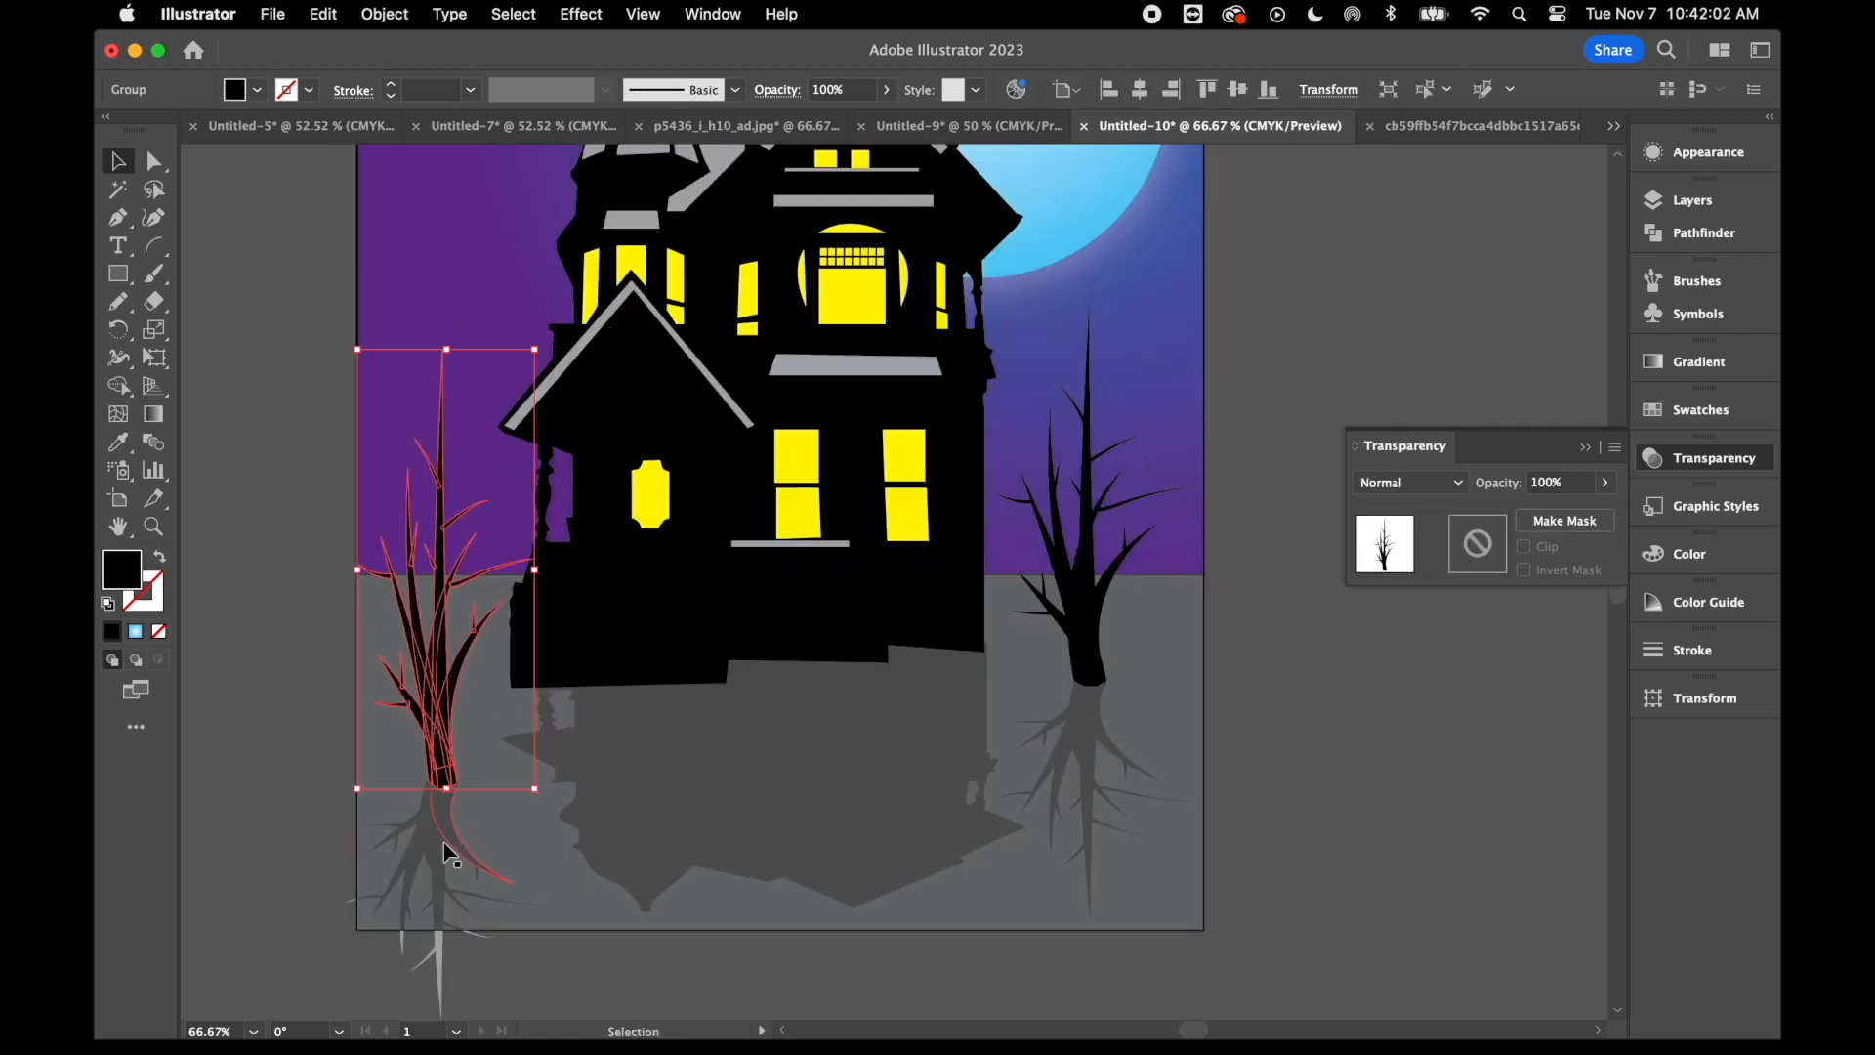
drag(447, 852, 442, 850)
shift+click(1080, 748)
right_click(1081, 740)
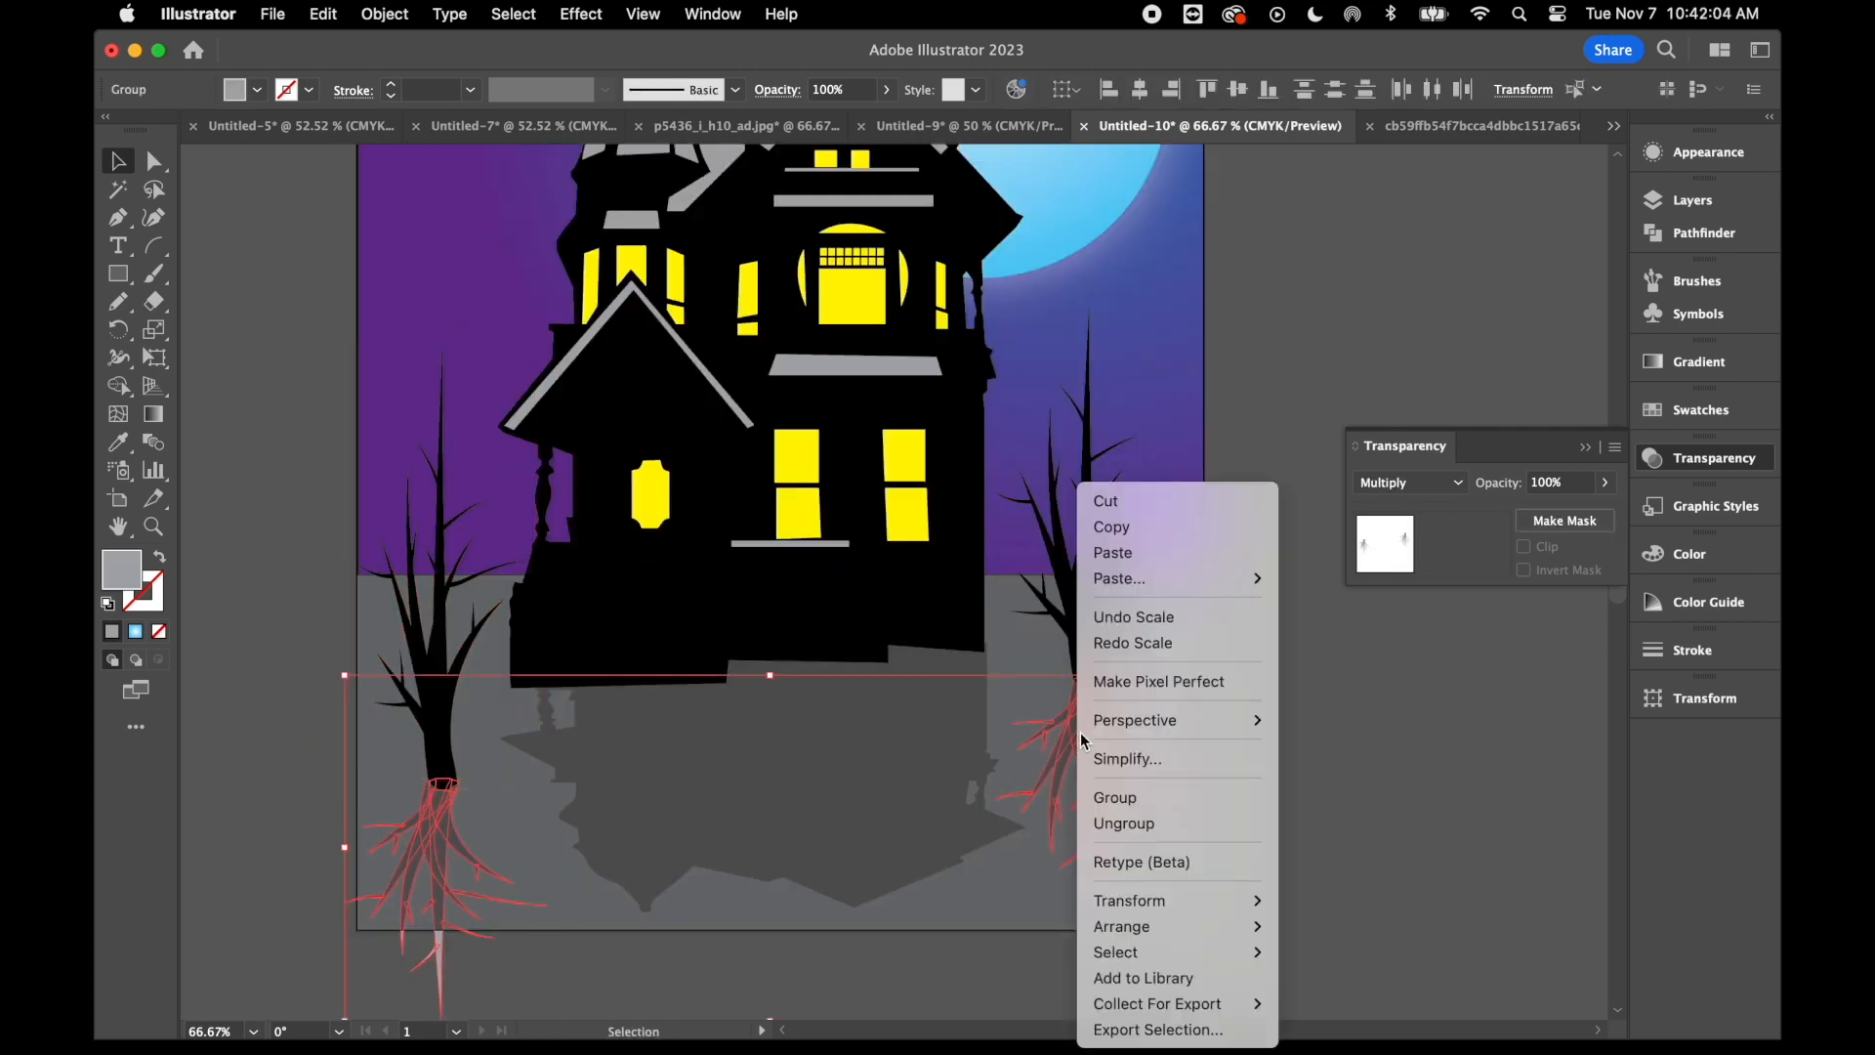
mouse_move(1153, 924)
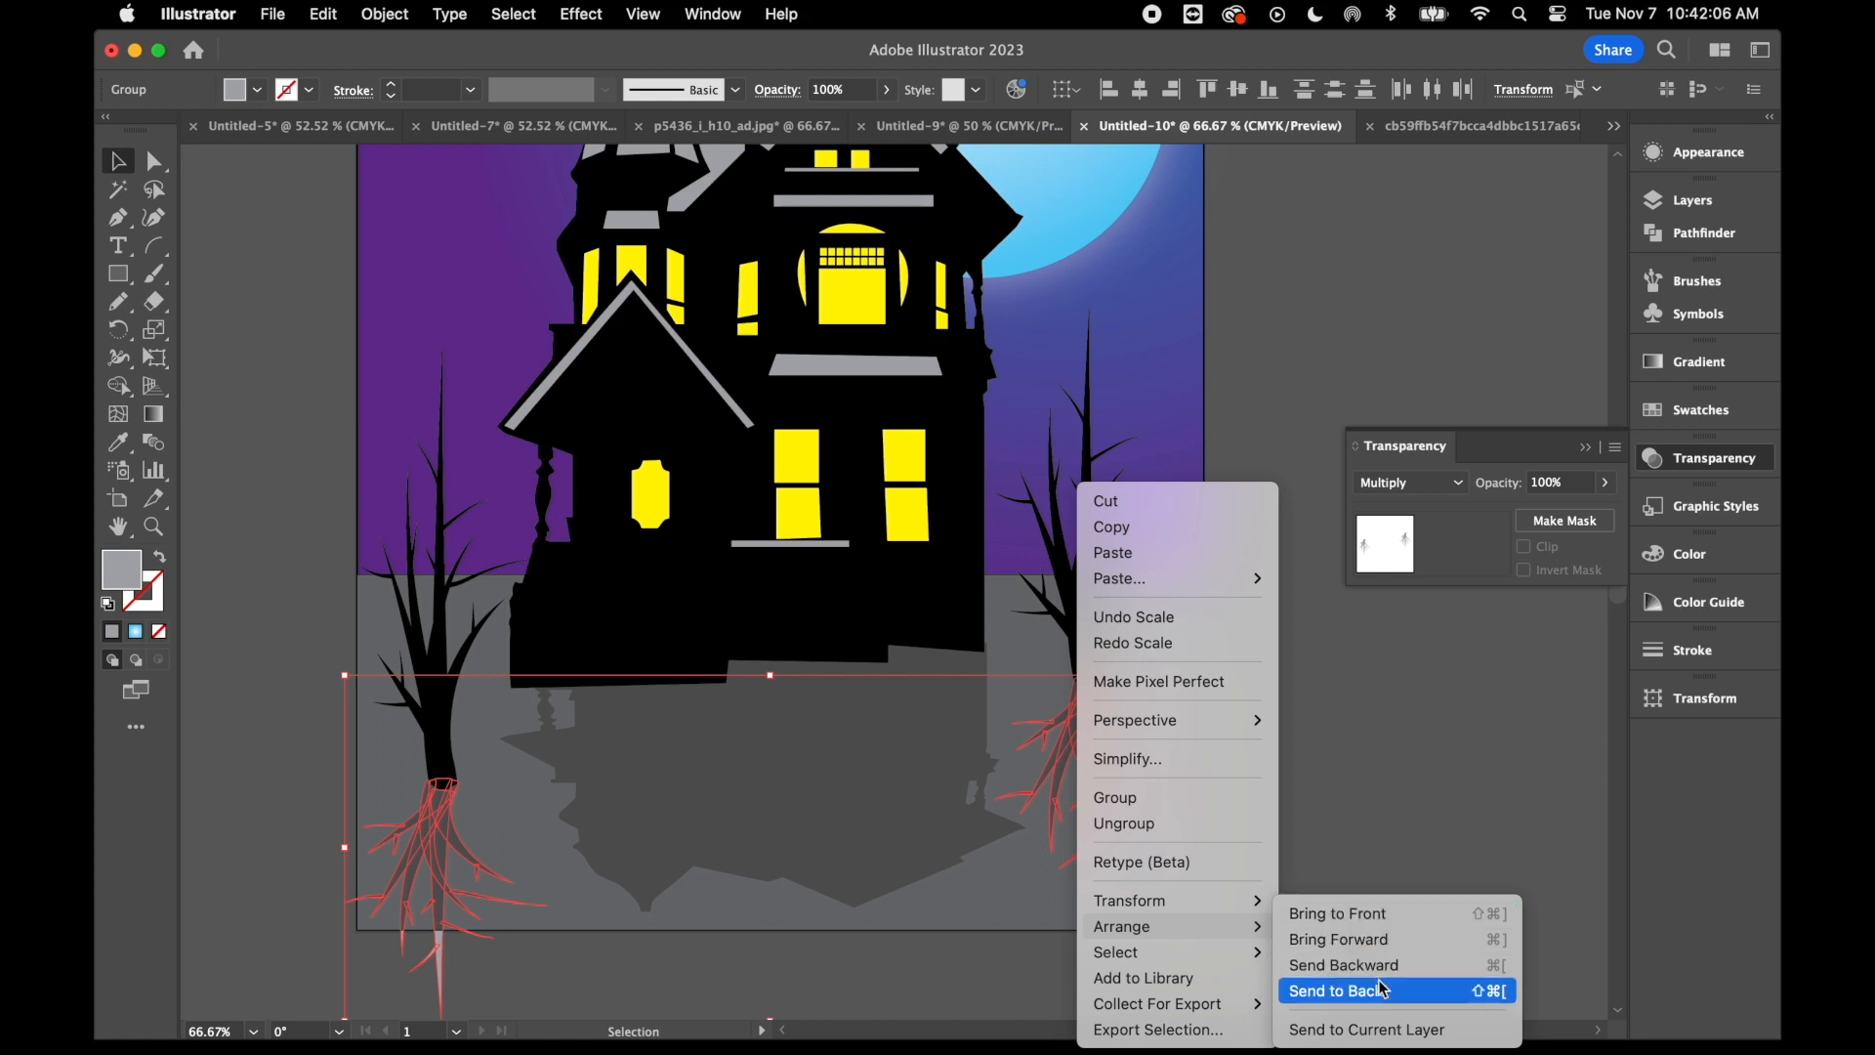
click(1338, 990)
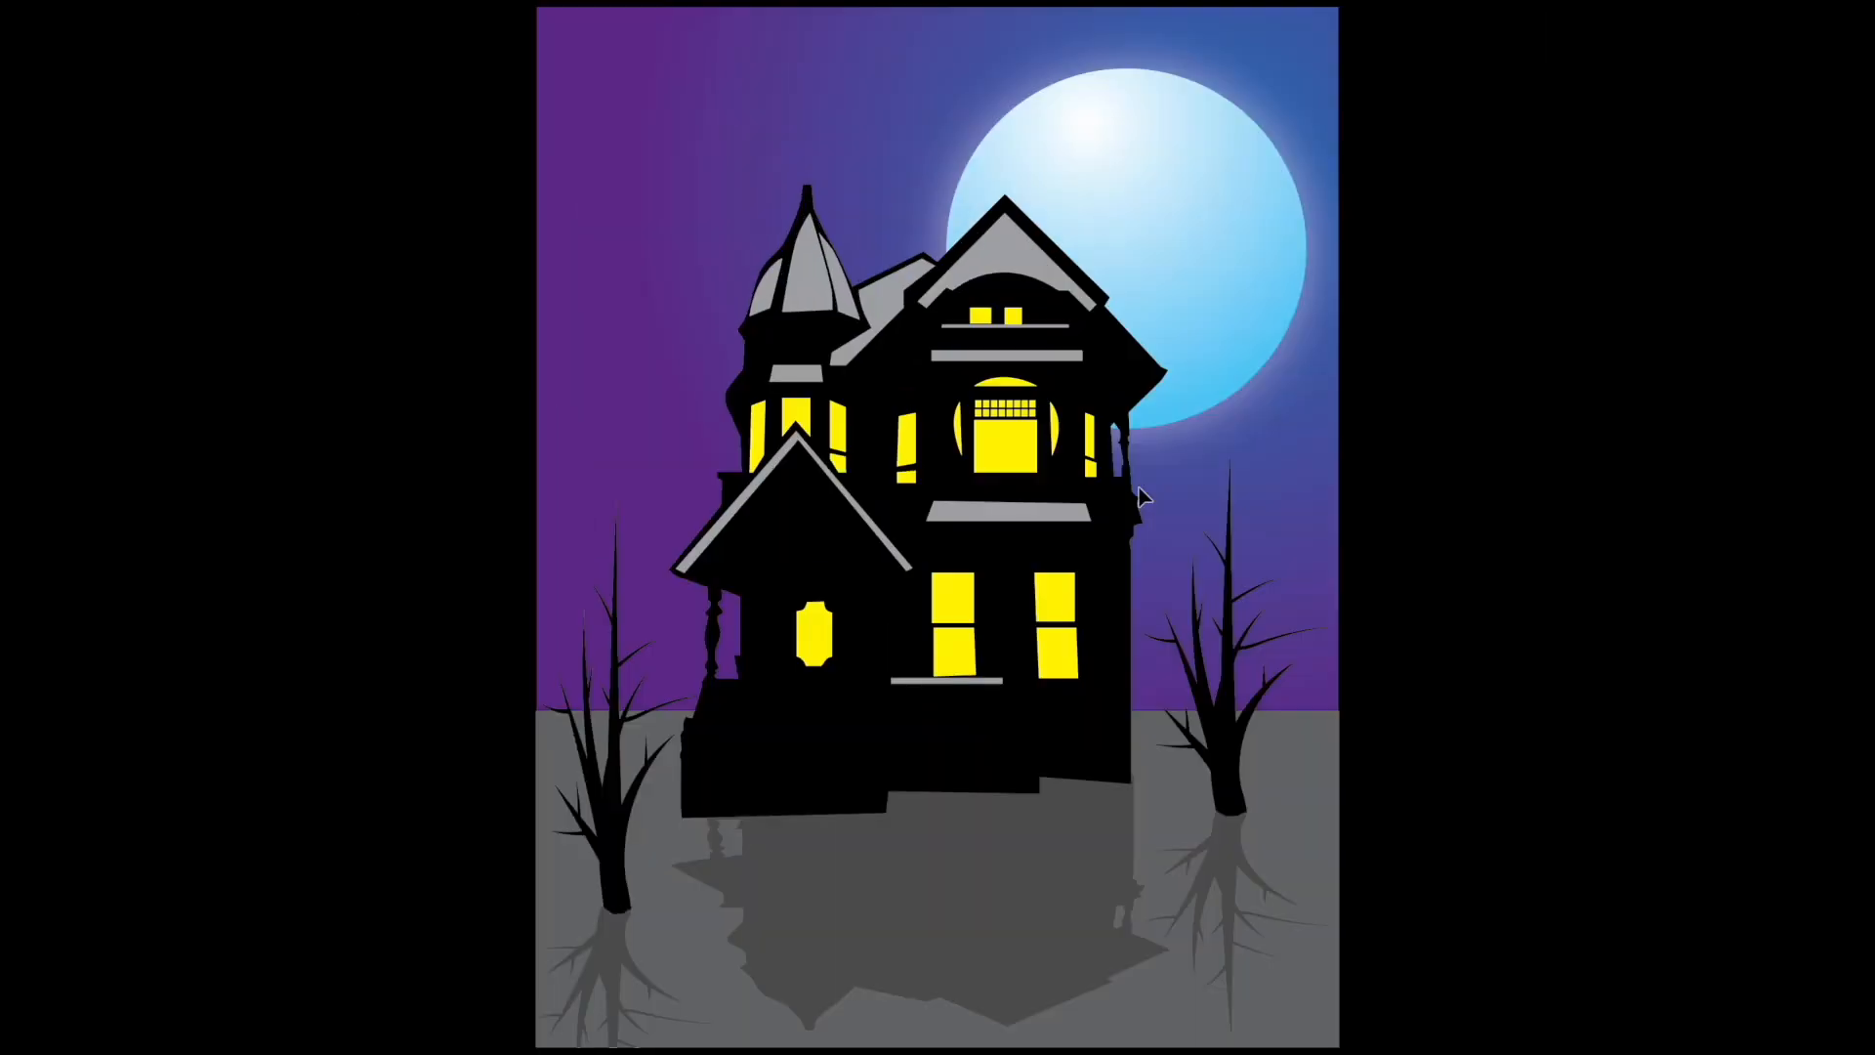